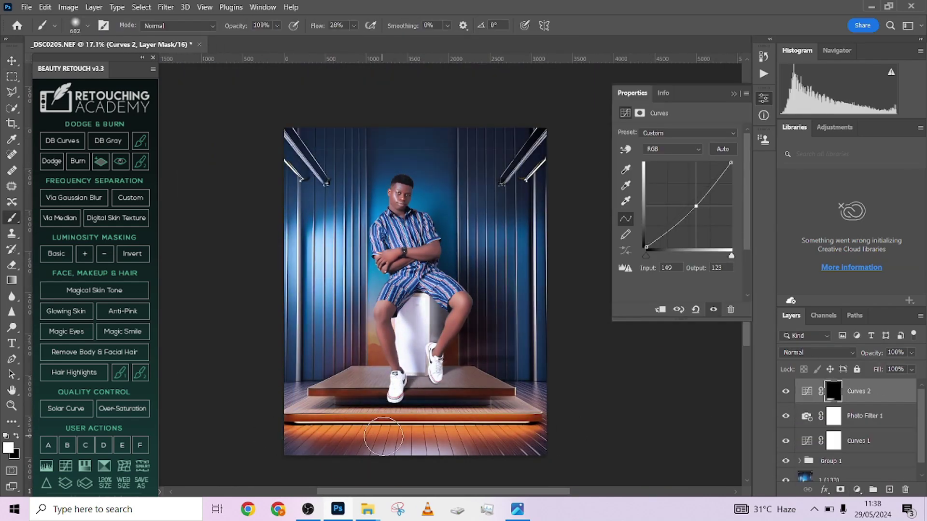
- Paint on the Curves 2 mask over the front floor edge to darken it, and compare the result with the layer hidden
drag(384, 437, 531, 440)
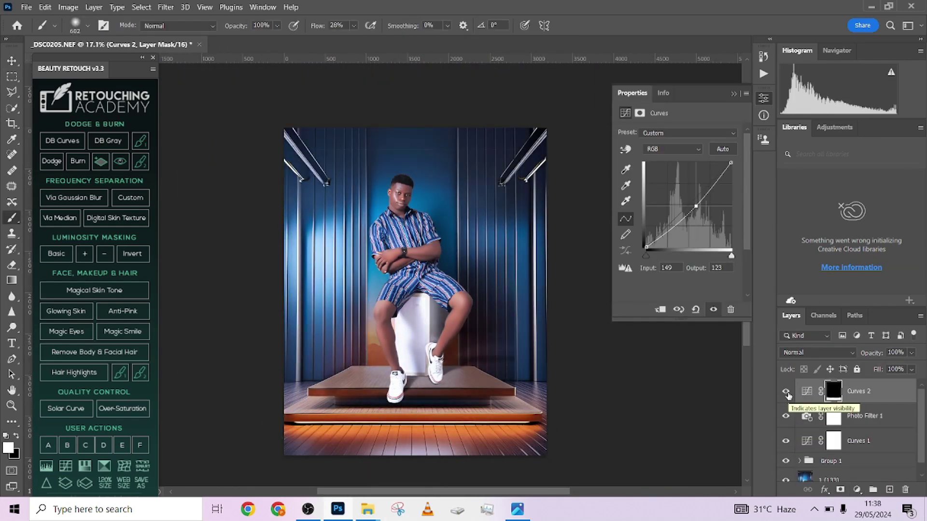
click(786, 392)
click(786, 392)
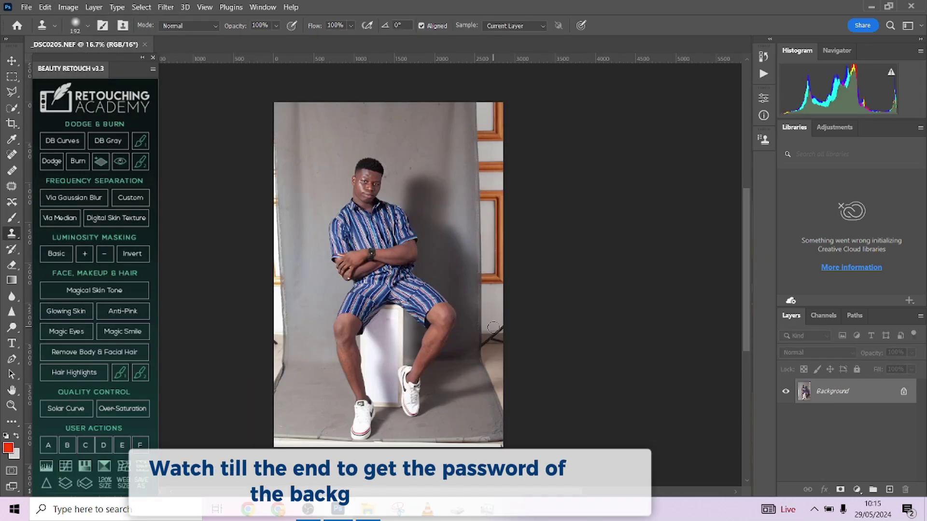
- Switch to the background folder, open image 1 (61), and browse backward through the preceding backdrops to 1 (47)
click(374, 515)
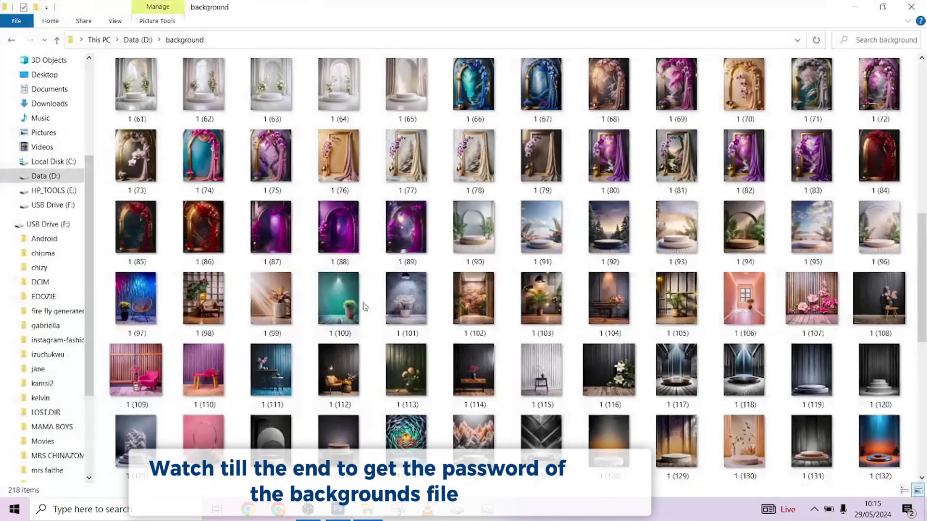
click(138, 85)
double_click(138, 86)
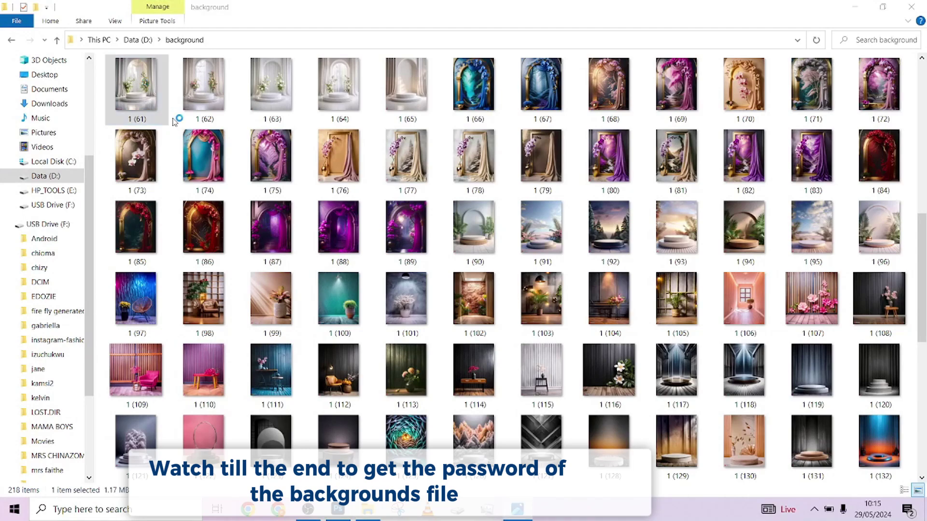
key(Left)
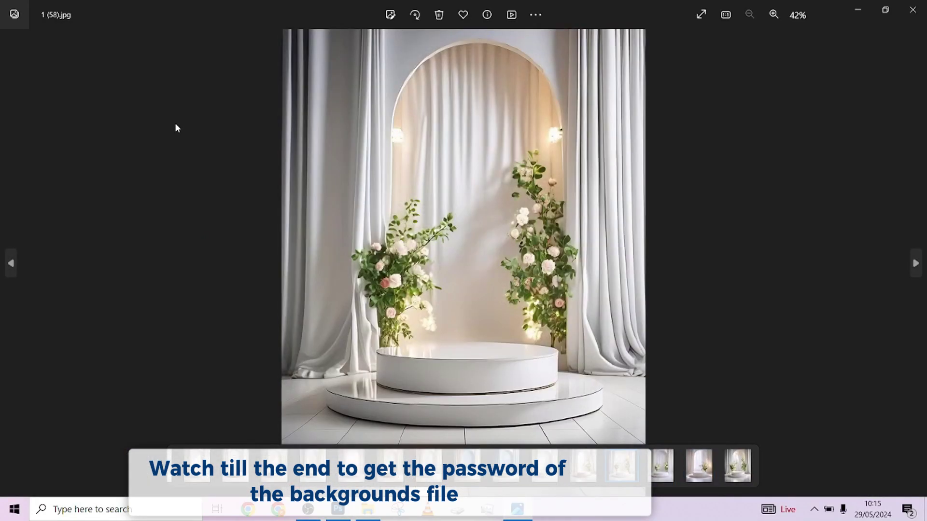
key(Left)
key(Left)
key(Left)
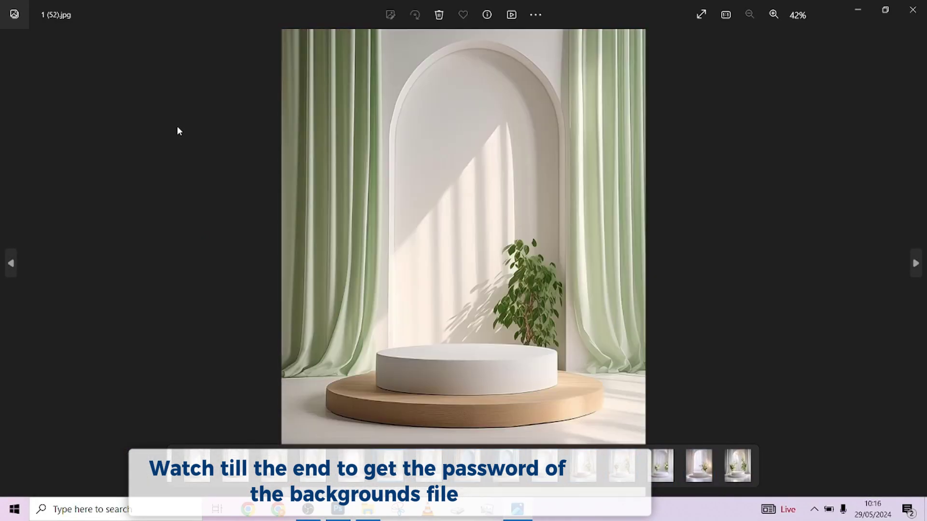
key(Left)
key(Left)
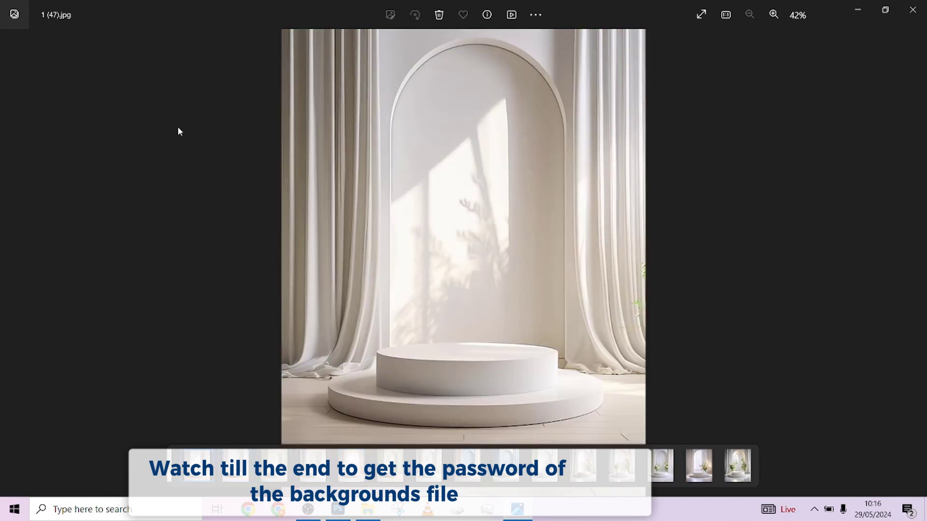
- Browse forward through the backdrop images up to 1 (85), and close the image viewer
key(Right)
key(Right)
key(Right)
key(Right)
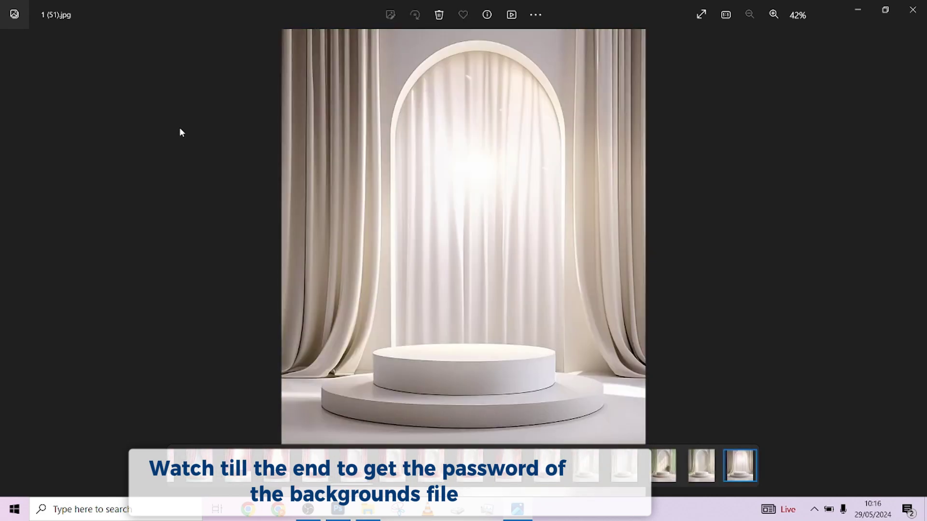
key(Right)
key(Right)
key(Right)
key(Right)
key(Right)
key(Right)
key(Right)
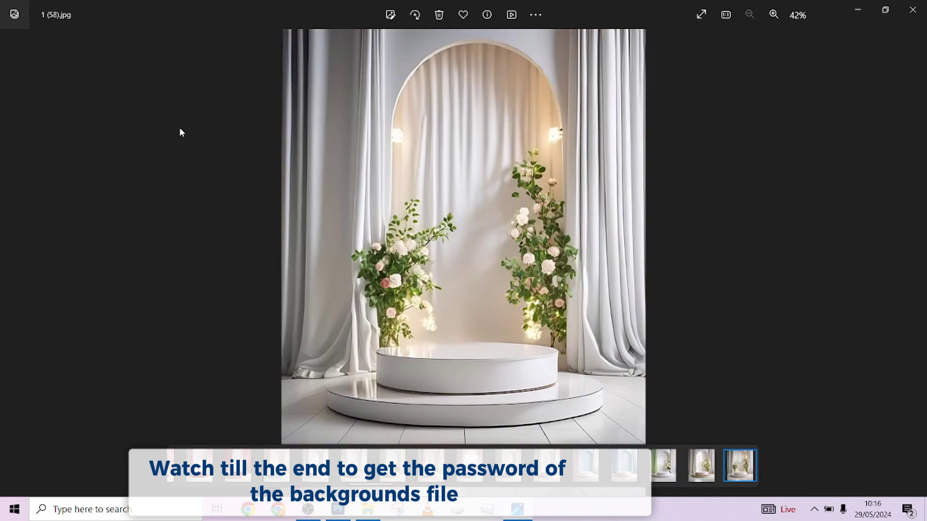
key(Right)
key(Right)
key(Right)
key(Right)
key(Right)
key(Right)
key(Right)
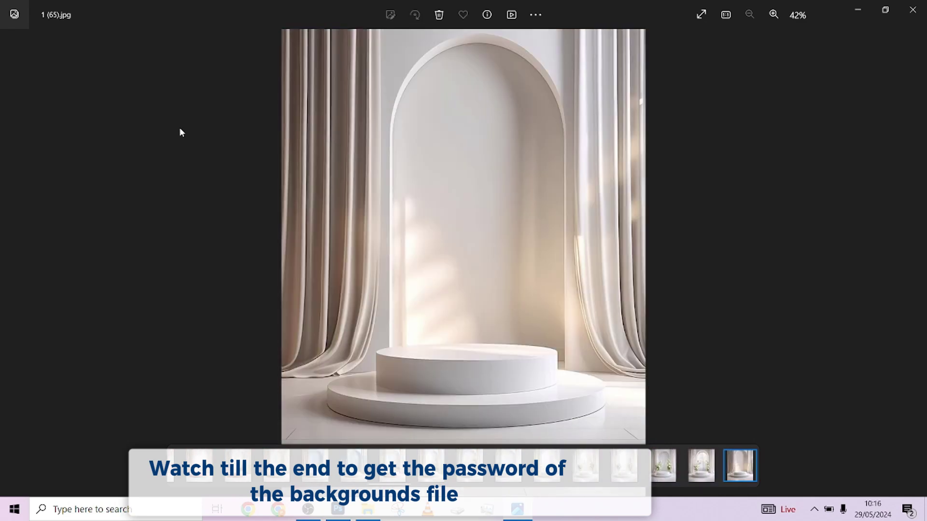
key(Right)
key(Right)
key(Right)
key(Right)
key(Right)
key(Right)
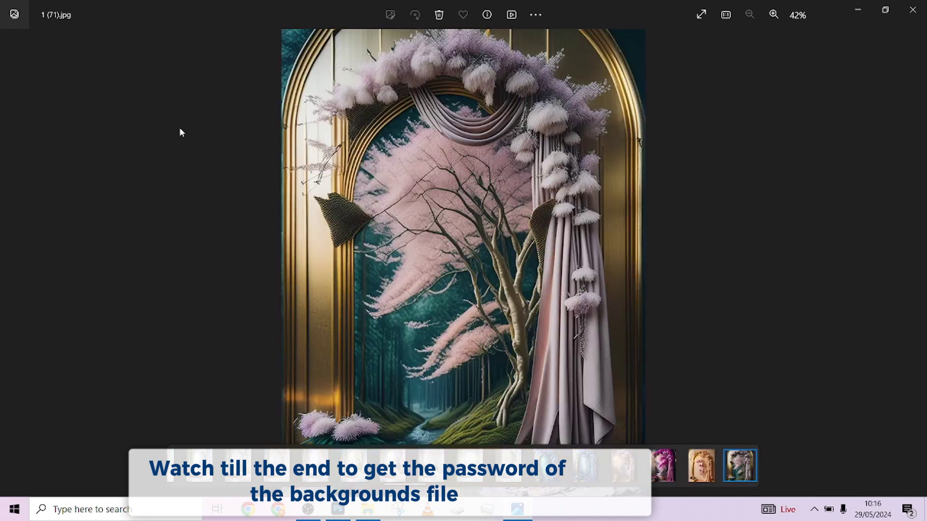
key(Right)
key(Right)
key(Right)
key(Right)
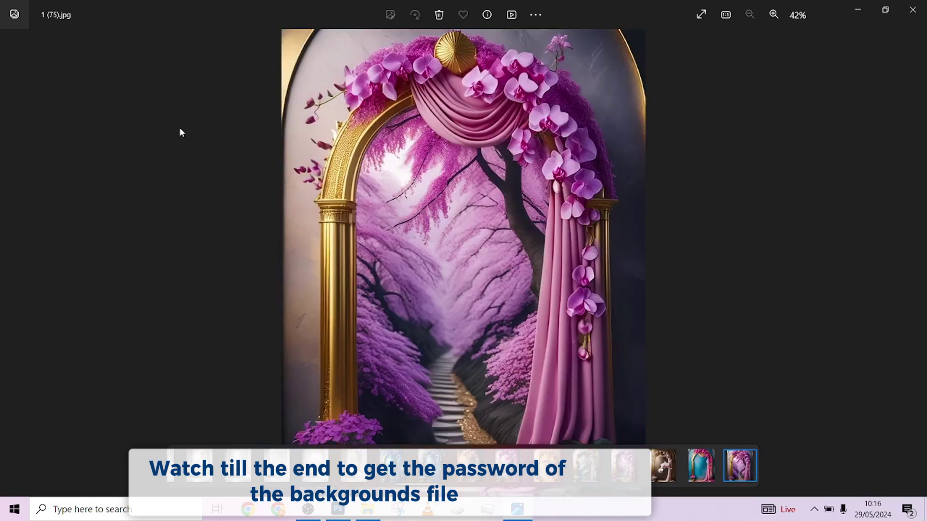
key(Right)
key(Right)
key(Right)
key(Right)
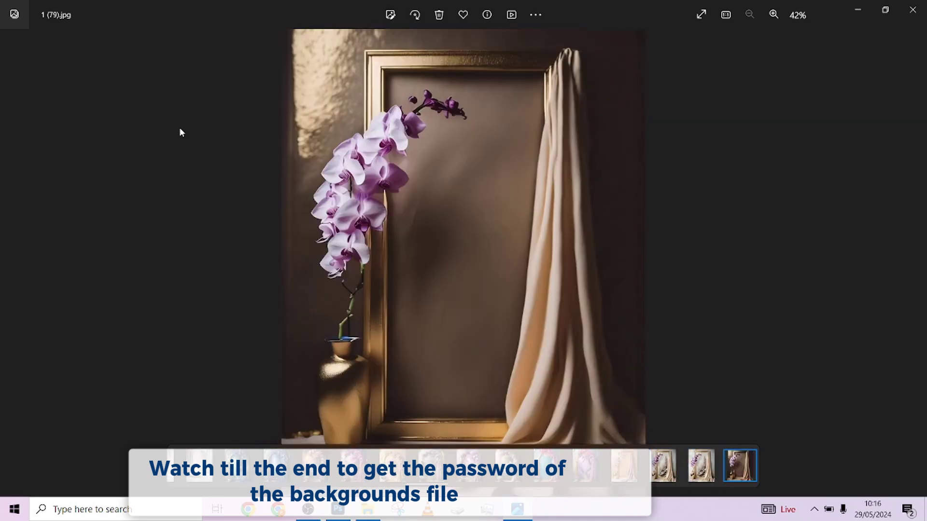
key(Right)
key(Right)
key(Right)
key(Right)
key(Right)
key(Right)
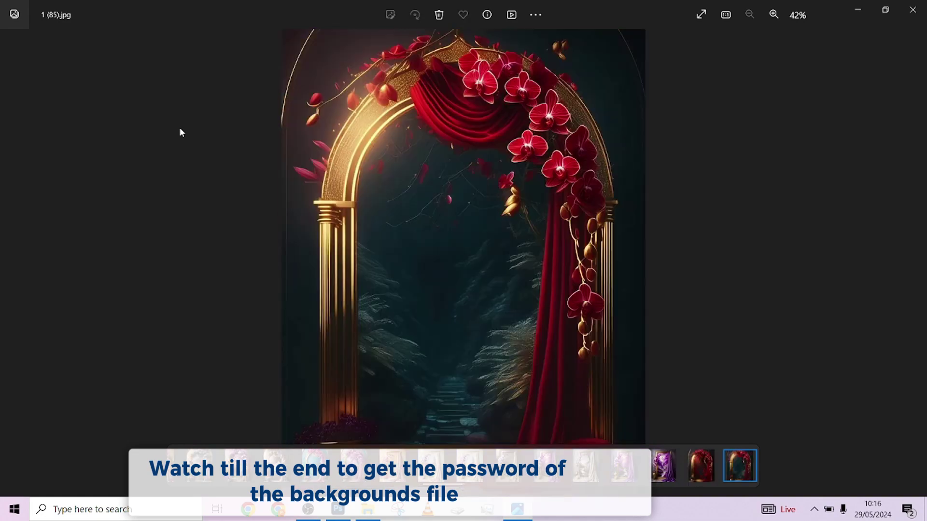
click(917, 15)
- Look through the remaining backdrop thumbnails in the folder and dismiss the Windows Firewall notification
scroll(668, 180, down, 5)
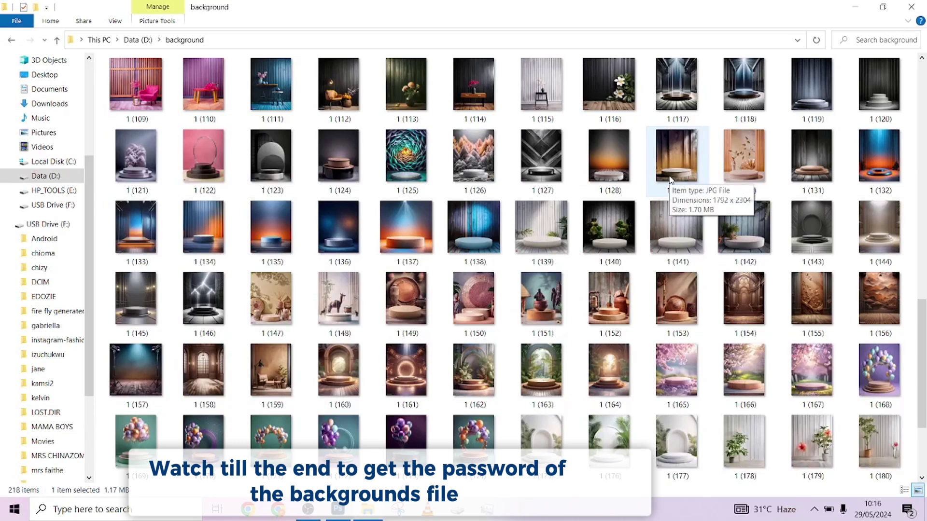
scroll(623, 181, down, 2)
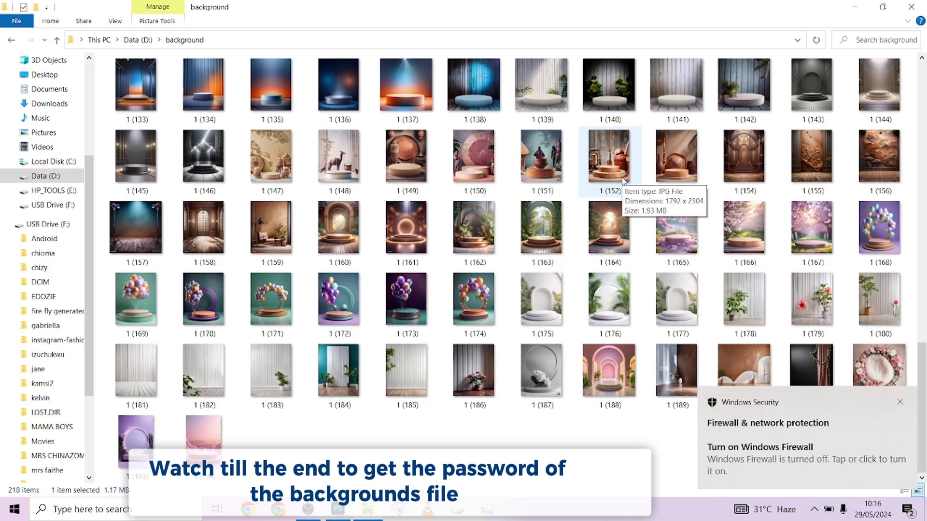
click(900, 403)
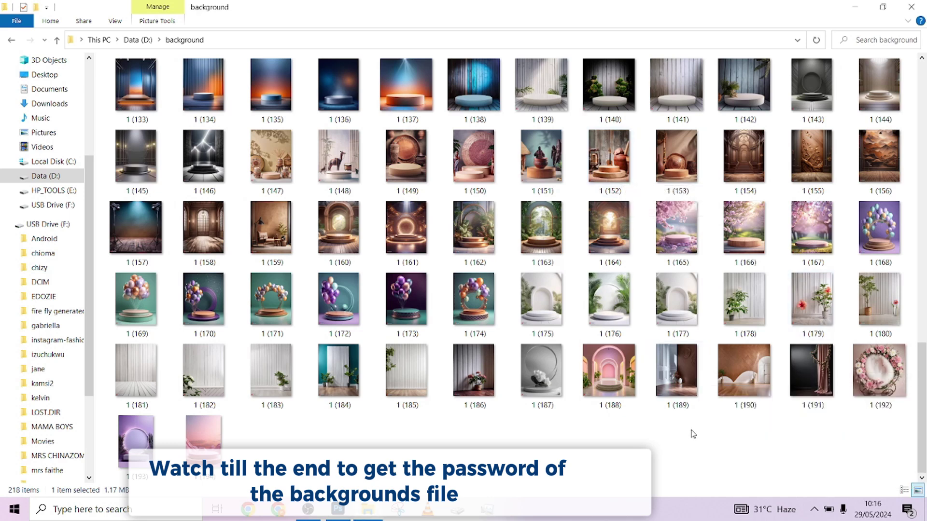
- Switch back to Photoshop and crop the portrait at a 4:5 ratio, keeping both shoes in frame and extending the canvas past both sides
click(338, 511)
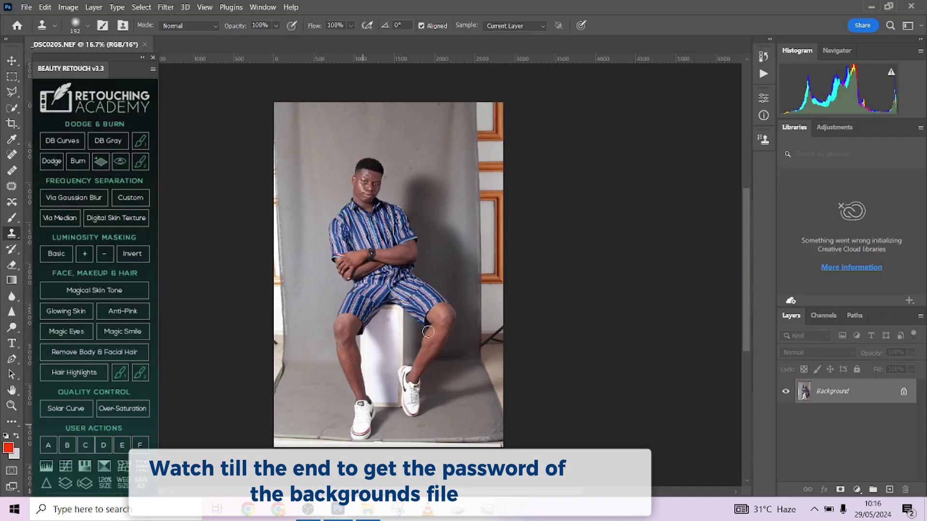
click(12, 125)
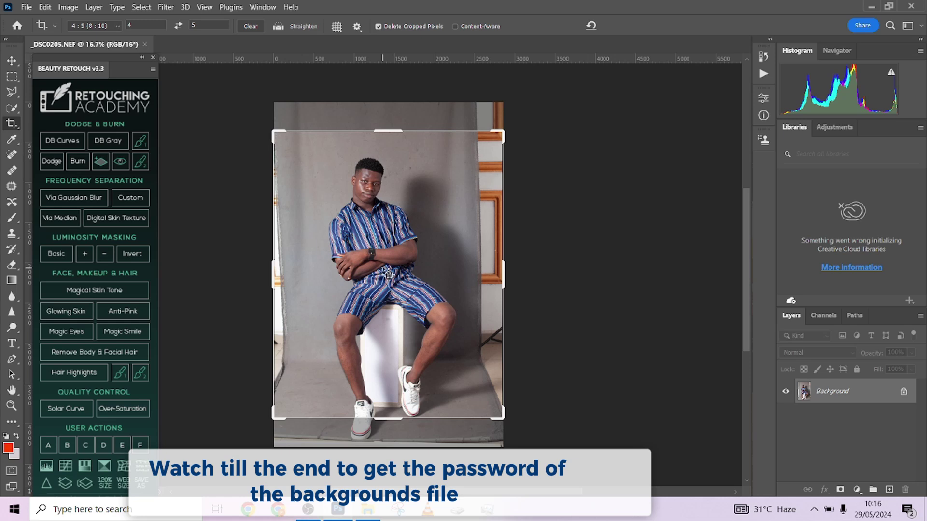
click(378, 389)
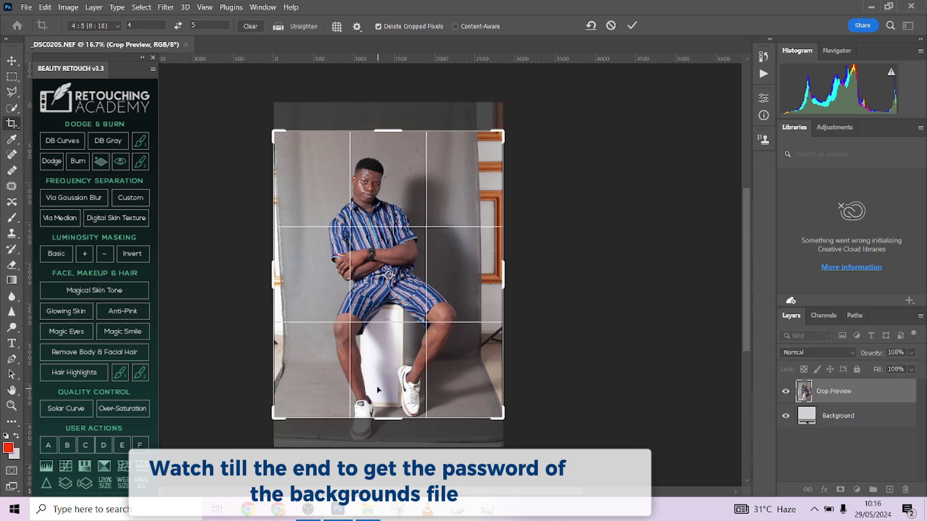
mouse_move(381, 399)
mouse_down()
mouse_move(382, 371)
mouse_move(385, 381)
mouse_up()
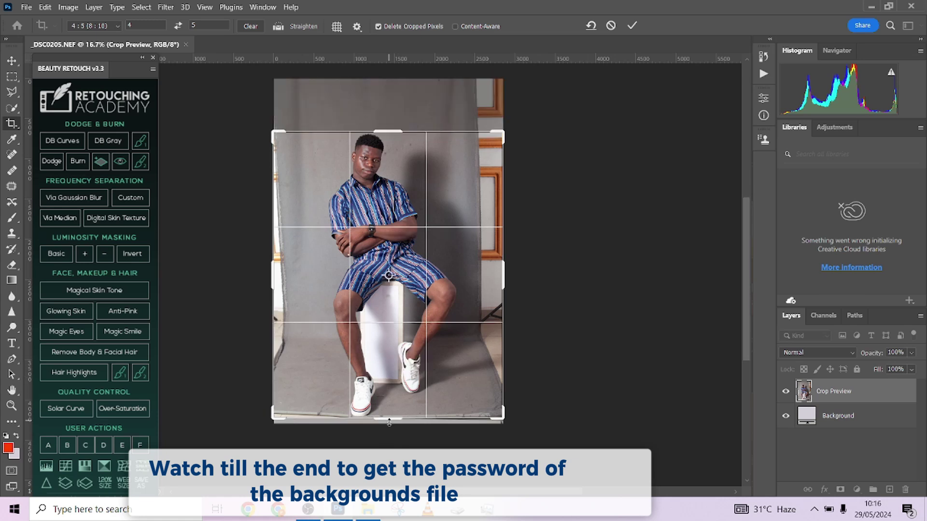
drag(389, 423, 390, 424)
drag(383, 124, 384, 108)
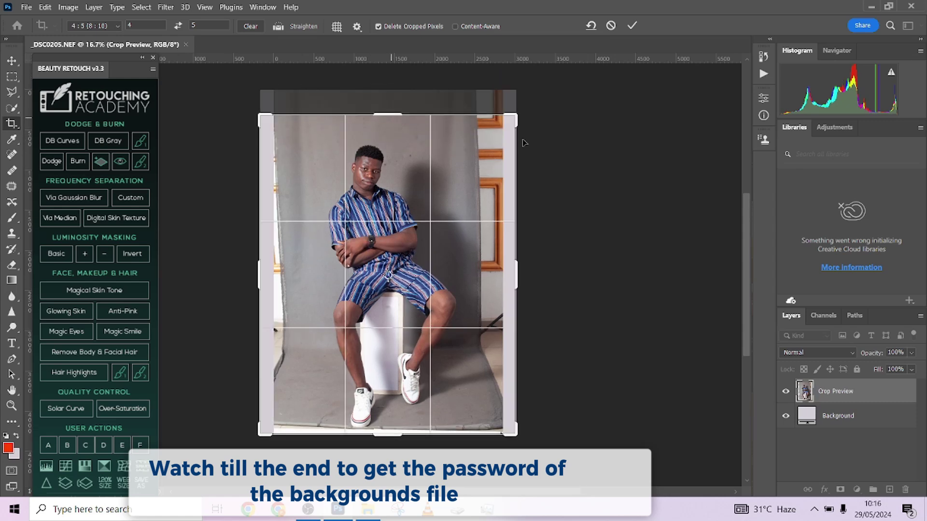
click(632, 25)
- Select a full-height strip along the photo's left edge and stretch it outward to about 295% width to cover the blank margin
click(11, 76)
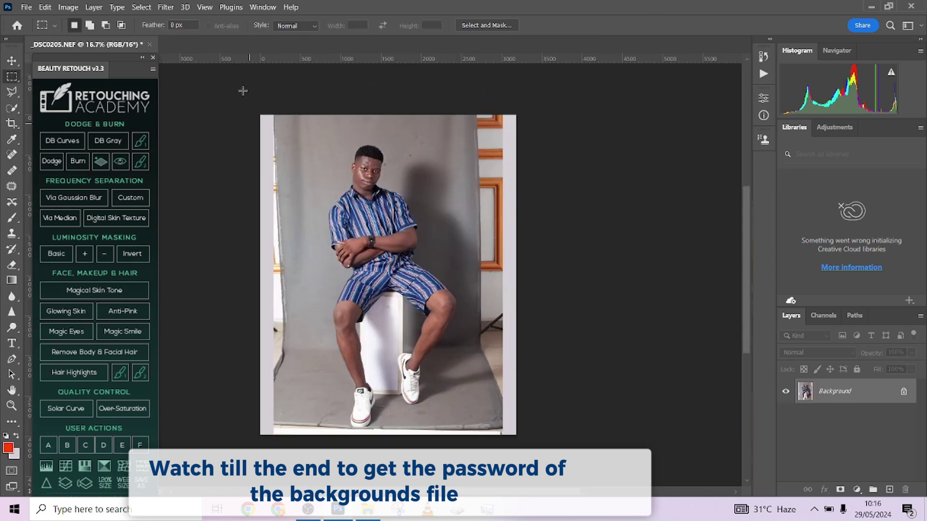
drag(242, 91, 303, 454)
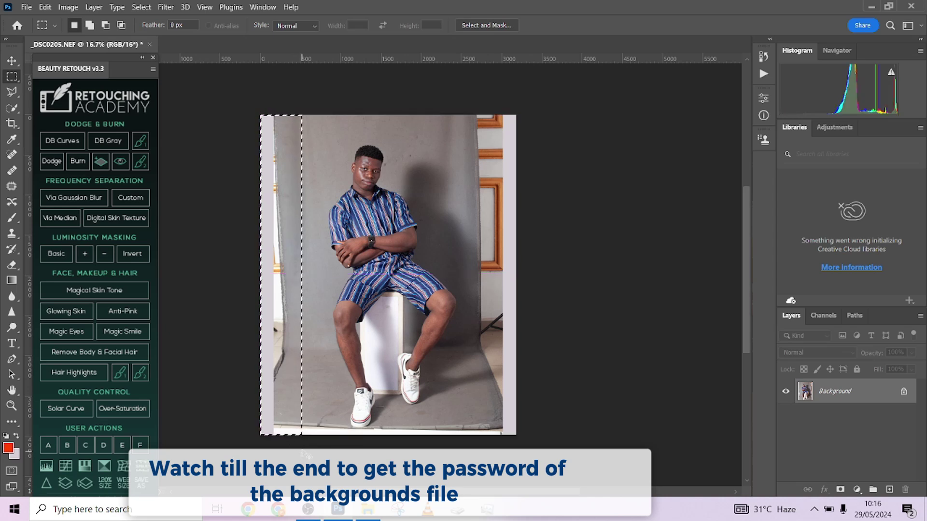
key(ctrl+t)
drag(261, 279, 179, 286)
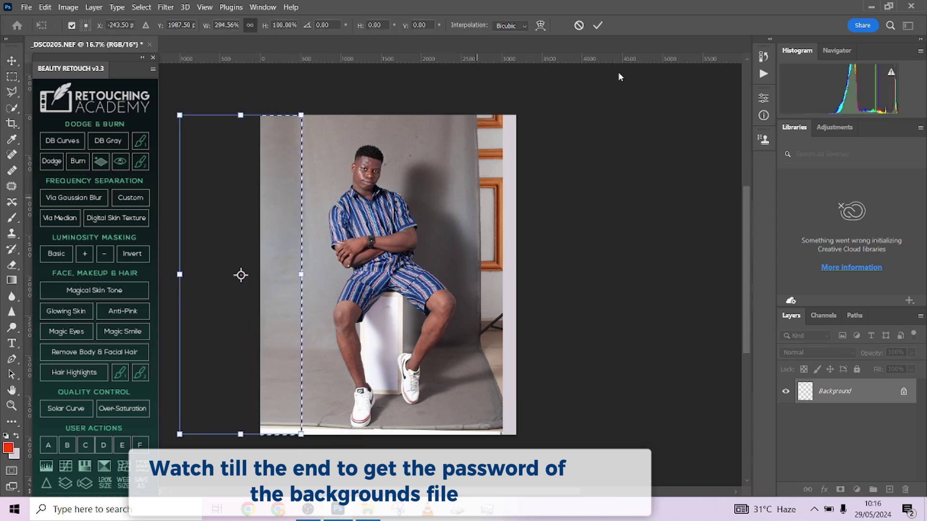
click(598, 26)
- Select a full-height strip on the photo's right side and stretch it outward to about 1393% width, covering the frames and blank margin
drag(539, 101, 466, 418)
scroll(481, 413, left, 2)
key(ctrl+t)
scroll(515, 398, up, 3)
scroll(515, 398, right, 1)
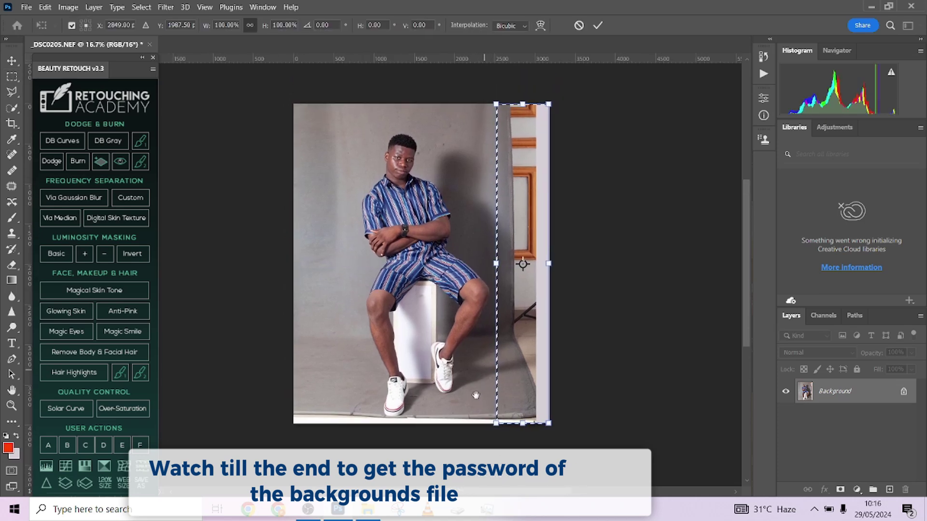
drag(538, 295, 799, 294)
click(598, 25)
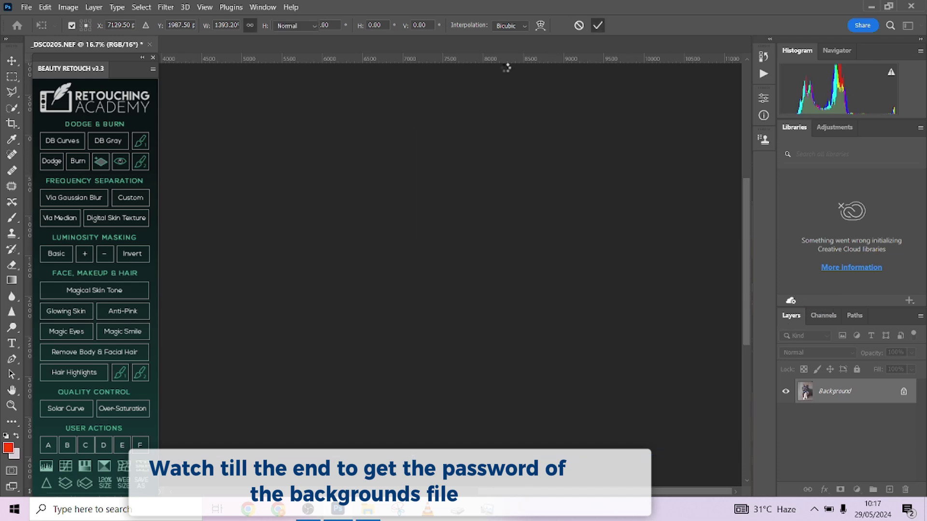
- Sample the floor grey and paint over the white bottom strip right of the front shoe with a soft brush of about 254 px
drag(327, 242, 415, 192)
key(s)
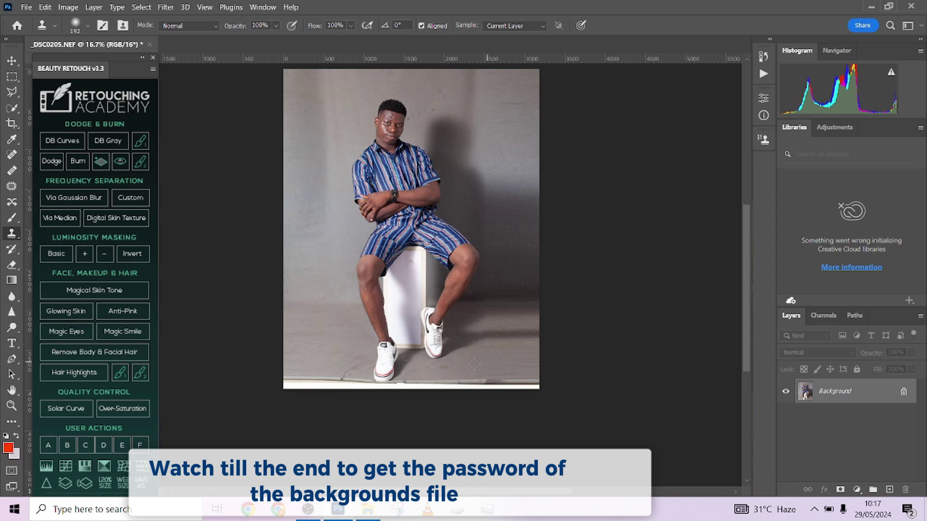
key(b)
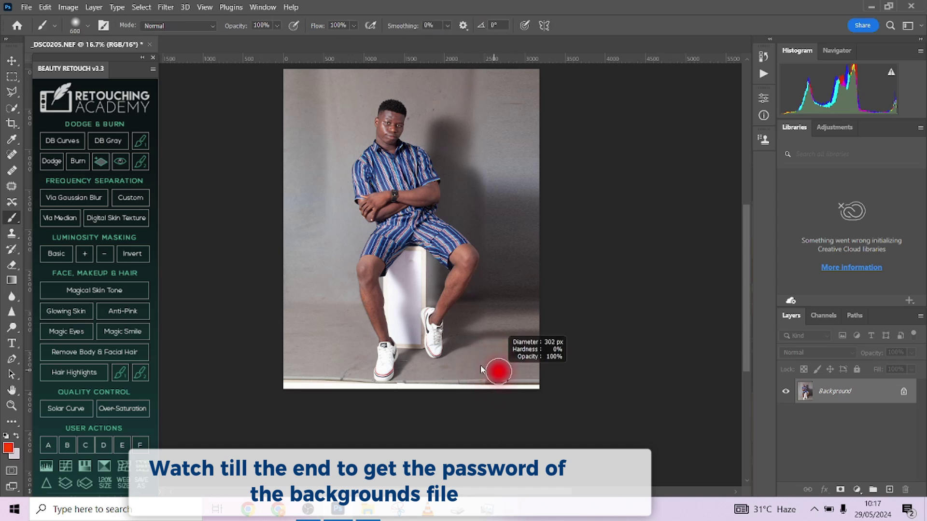
alt+click(515, 362)
mouse_move(533, 385)
mouse_down()
mouse_move(495, 390)
mouse_move(499, 380)
mouse_move(483, 388)
mouse_move(446, 379)
mouse_move(400, 386)
mouse_up()
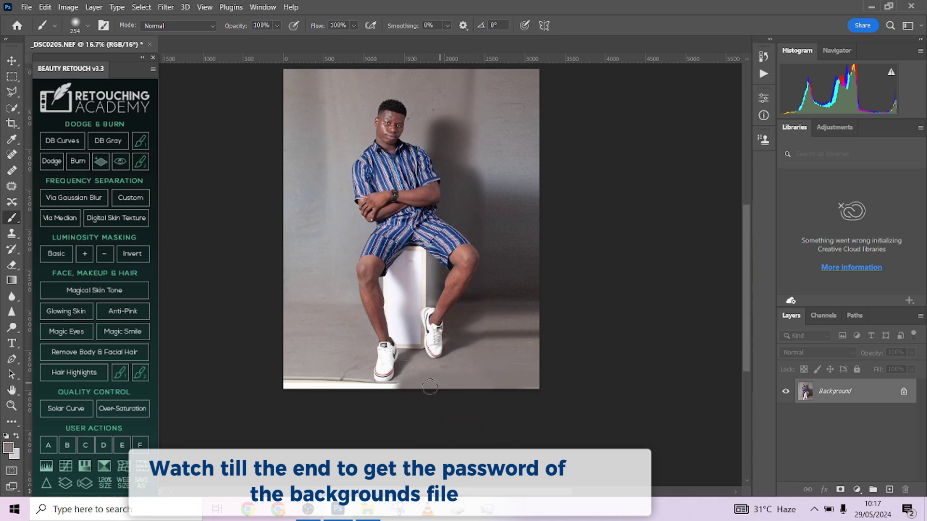
- Paint over the white bottom strip left of the front shoe with the floor grey
mouse_move(323, 372)
mouse_down()
mouse_move(300, 380)
mouse_move(321, 385)
mouse_move(314, 390)
mouse_move(324, 315)
mouse_up()
scroll(319, 386, up, 5)
mouse_move(358, 347)
mouse_down()
mouse_move(389, 318)
mouse_move(361, 363)
mouse_move(366, 343)
mouse_move(450, 366)
mouse_move(407, 343)
mouse_up()
mouse_move(399, 337)
mouse_down()
mouse_move(379, 333)
mouse_move(404, 348)
mouse_up()
- Undo a first attempt around the front shoe's sole, and paint out the white strip beneath it with a brush of about 57 px
mouse_move(515, 342)
mouse_down()
mouse_move(493, 348)
mouse_move(520, 354)
mouse_move(430, 357)
mouse_move(406, 341)
mouse_move(485, 352)
mouse_up()
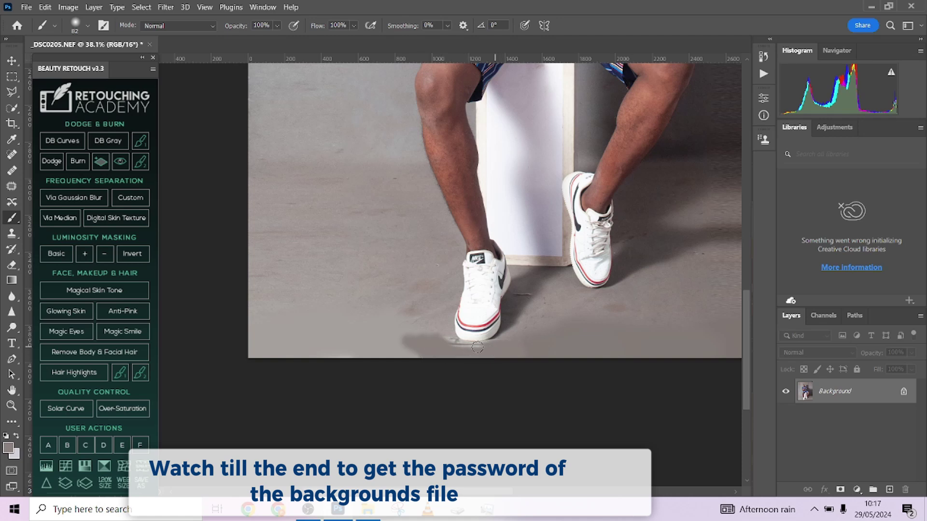
key(ctrl+z)
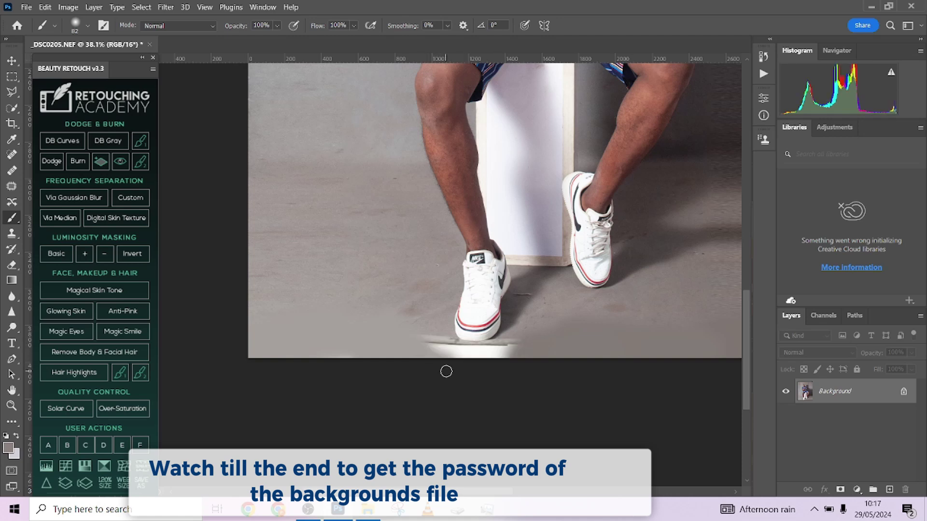
scroll(453, 345, up, 5)
alt+right_click(626, 376)
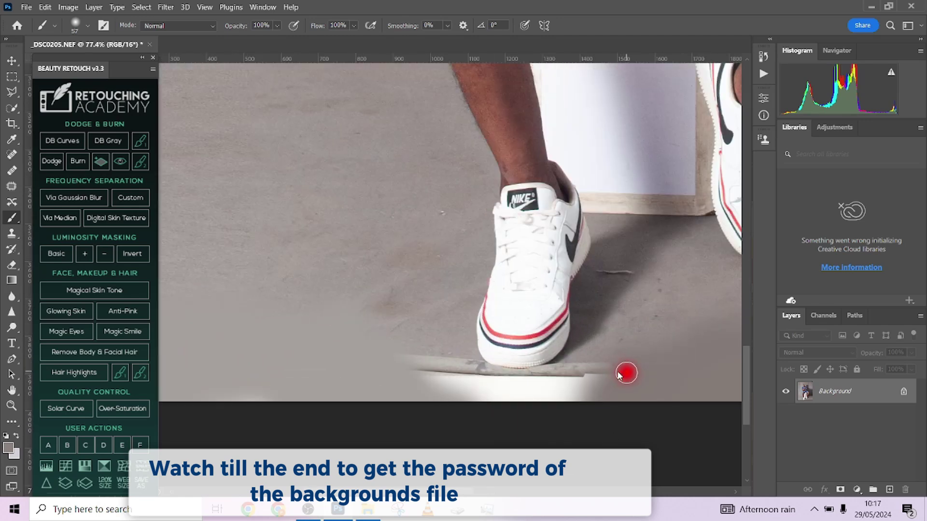
mouse_move(598, 363)
mouse_down()
mouse_move(584, 383)
mouse_move(605, 374)
mouse_move(593, 389)
mouse_move(587, 372)
mouse_move(551, 393)
mouse_move(570, 385)
mouse_move(574, 394)
mouse_move(583, 380)
mouse_move(442, 393)
mouse_move(548, 397)
mouse_move(482, 402)
mouse_move(401, 368)
mouse_move(478, 386)
mouse_move(422, 374)
mouse_move(439, 367)
mouse_move(537, 384)
mouse_move(574, 372)
mouse_move(531, 384)
mouse_up()
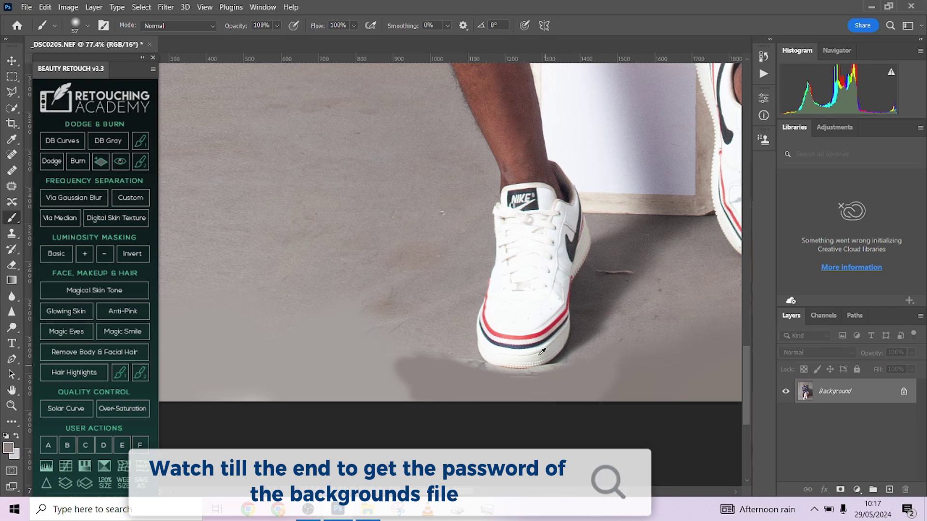
scroll(541, 308, down, 5)
scroll(541, 308, up, 5)
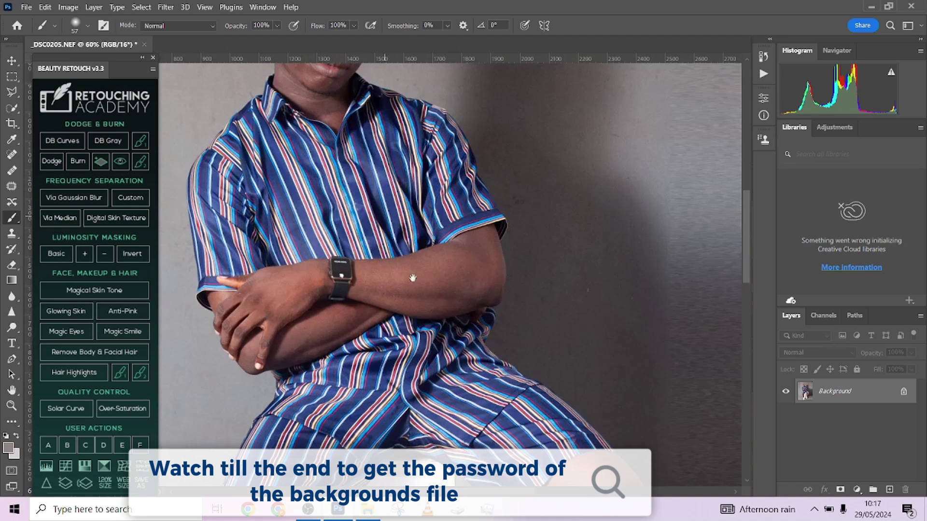
- Patch out the blemishes on the man's forehead and on the cheek below his eye with nearby clean skin
drag(347, 97, 415, 263)
scroll(415, 263, up, 3)
drag(396, 231, 407, 305)
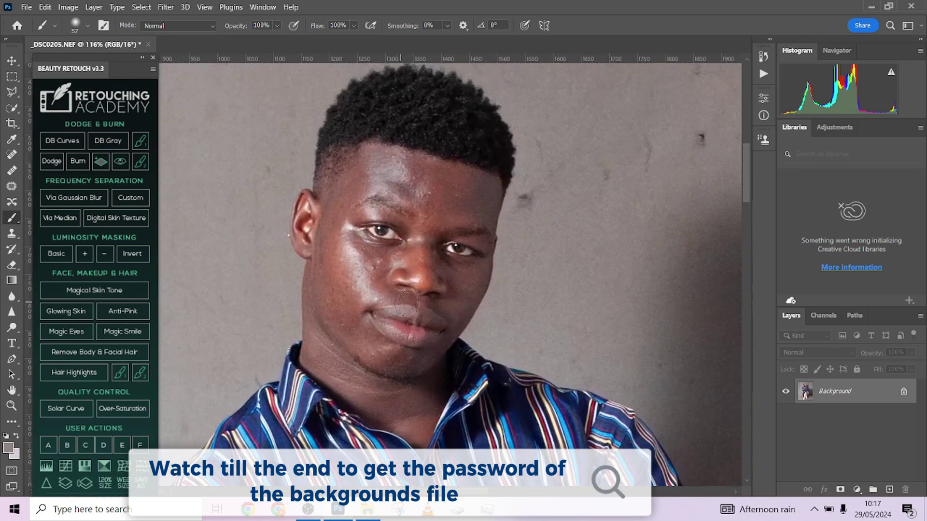
key(j)
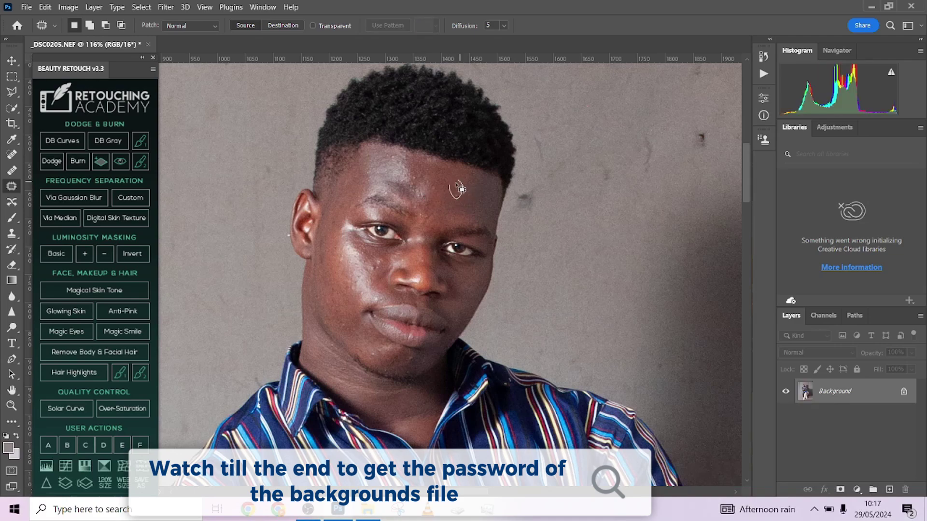
drag(456, 184, 450, 185)
drag(457, 189, 466, 204)
key(ctrl+d)
mouse_move(402, 204)
mouse_down()
mouse_move(455, 243)
mouse_move(458, 192)
mouse_up()
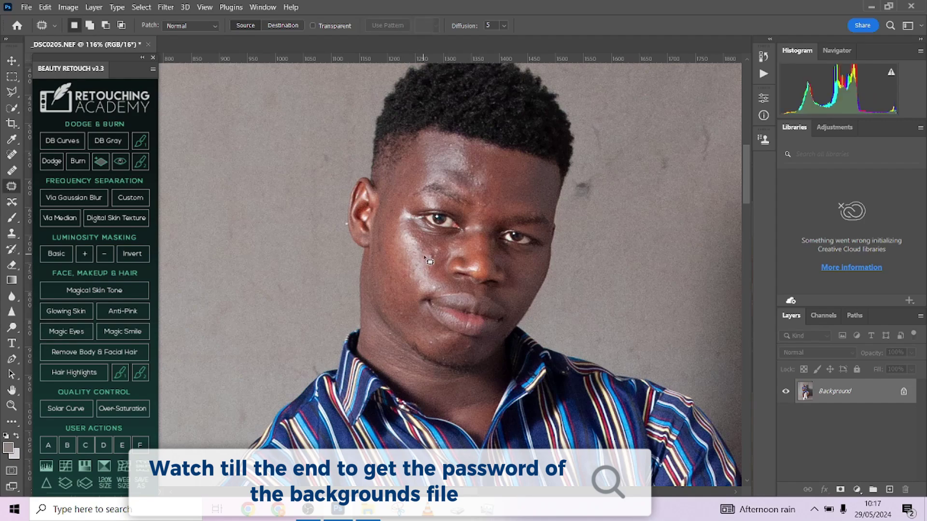
drag(440, 256, 417, 246)
key(ctrl+d)
- Patch out the mark on the inner side of the knee on the photo's left with clean leg skin
drag(442, 309, 457, 101)
drag(436, 386, 461, 126)
drag(458, 298, 451, 199)
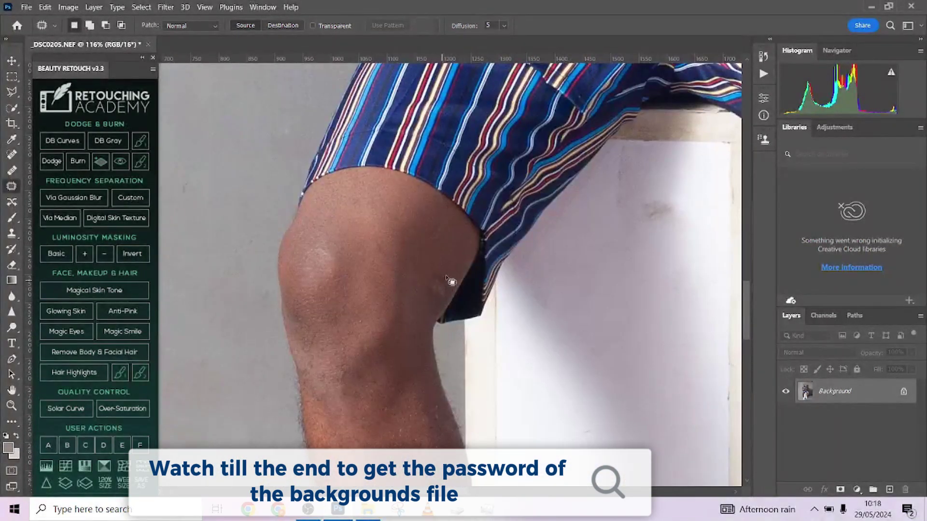
mouse_move(449, 293)
mouse_down()
mouse_move(431, 286)
mouse_move(441, 266)
mouse_move(432, 260)
mouse_move(381, 430)
mouse_up()
key(ctrl+d)
- Run the custom frequency separation action, using a 1.2 px radius for both the High Pass and Gaussian Blur filters
drag(355, 80, 684, 372)
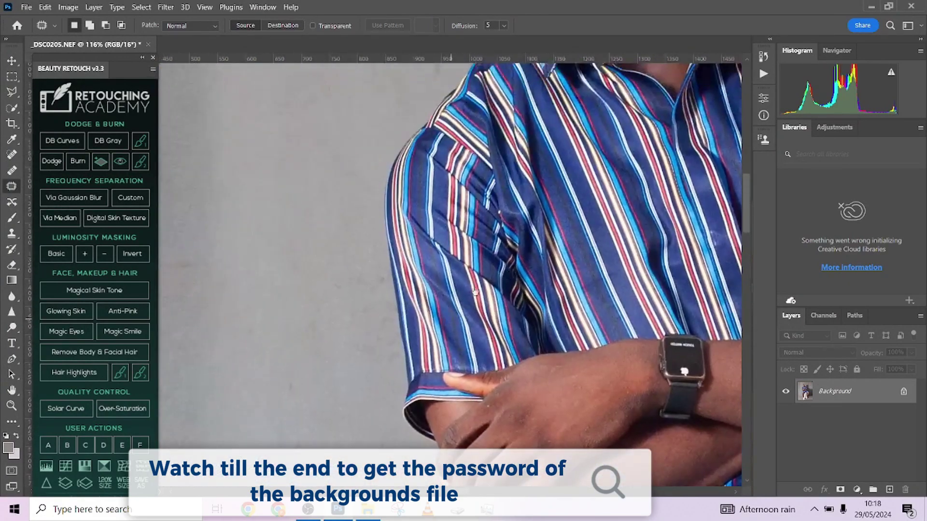
drag(661, 111, 539, 470)
click(144, 204)
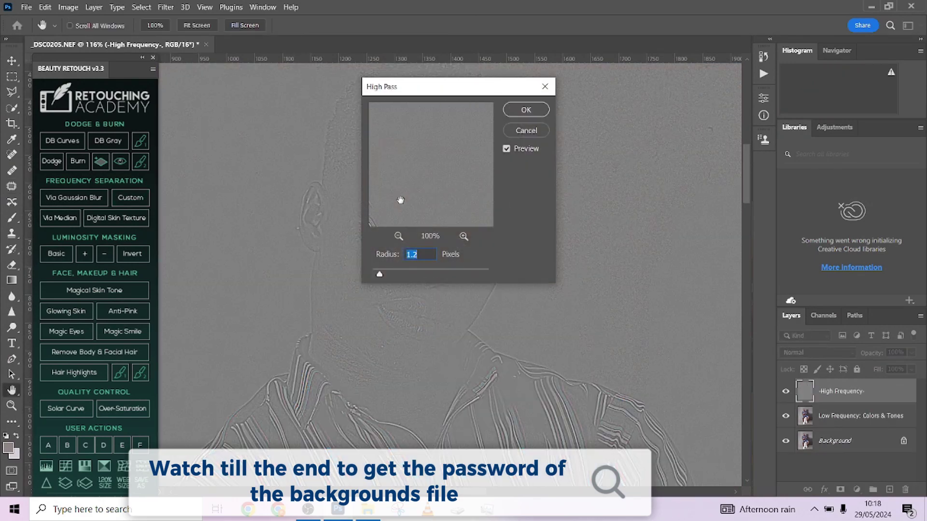
click(526, 110)
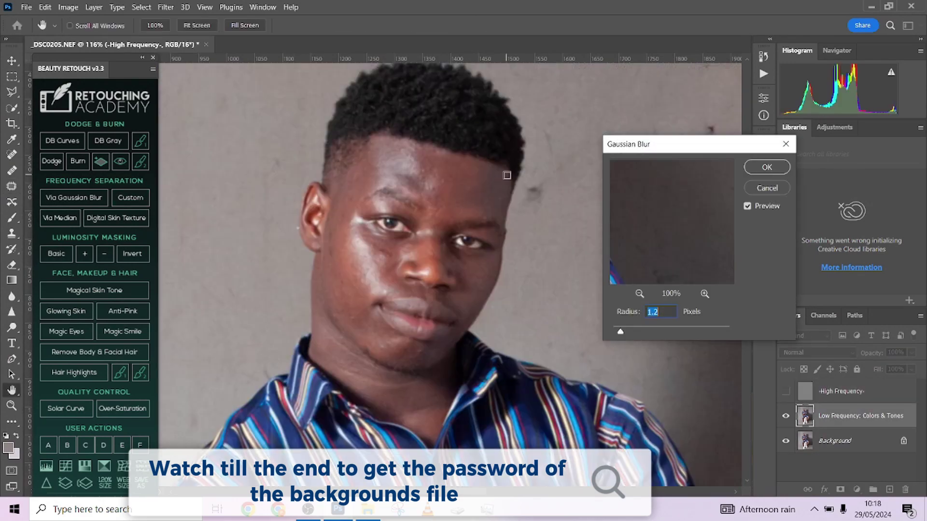
click(766, 168)
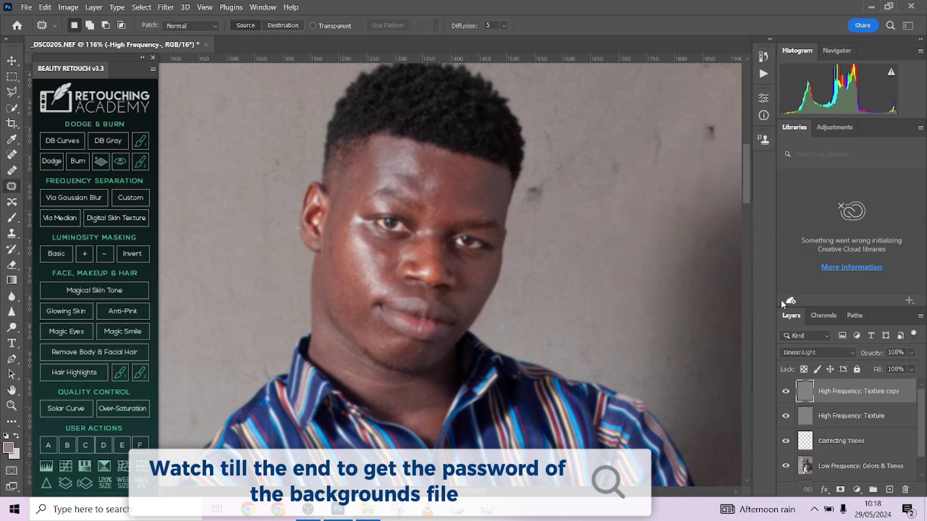
- Make the Correcting Tones layer active for the Mixer Brush tool and hide the High Frequency: Texture layer
click(799, 387)
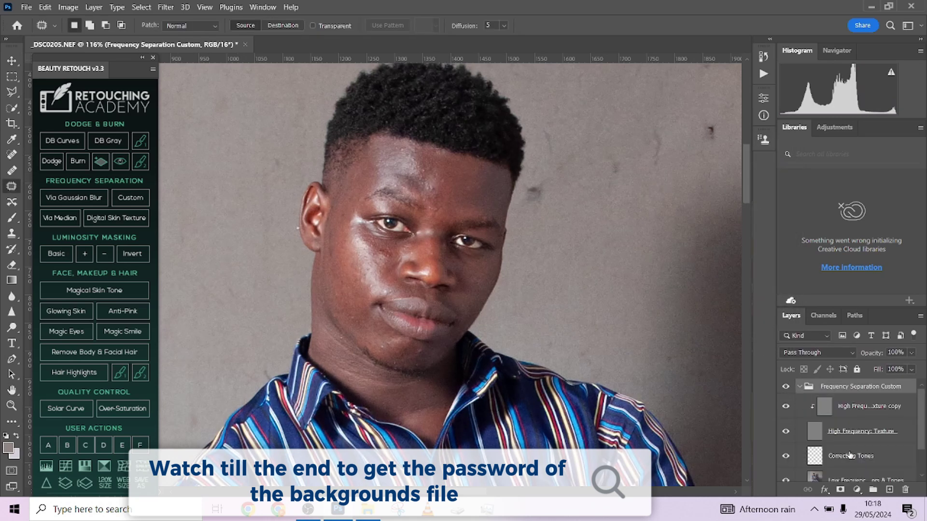
click(851, 456)
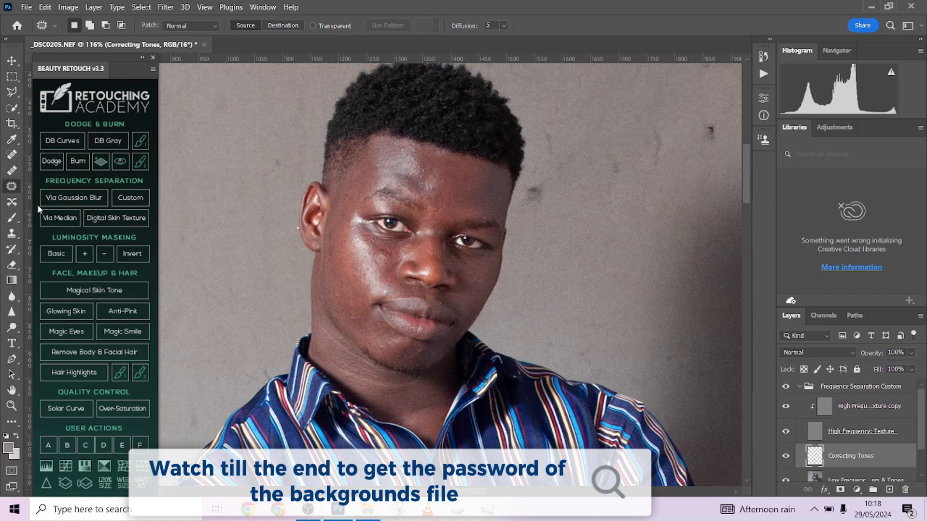
click(12, 217)
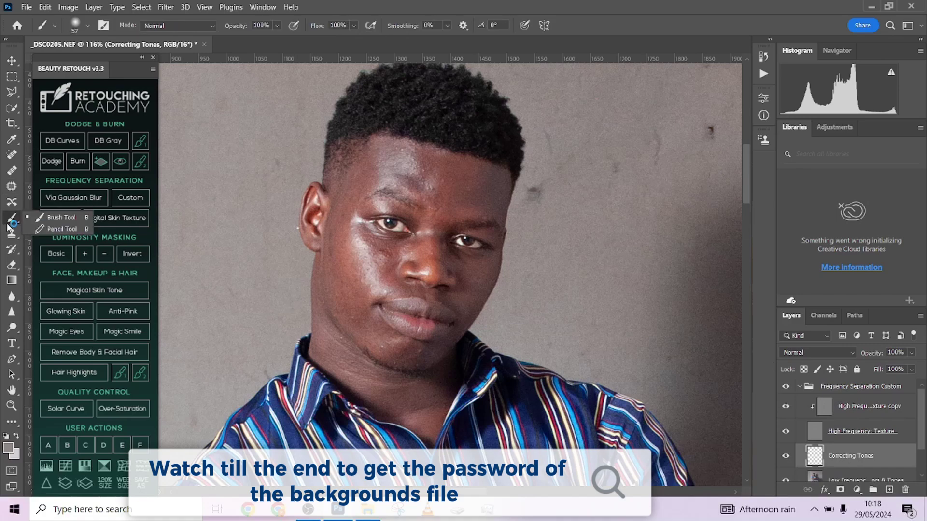
click(10, 424)
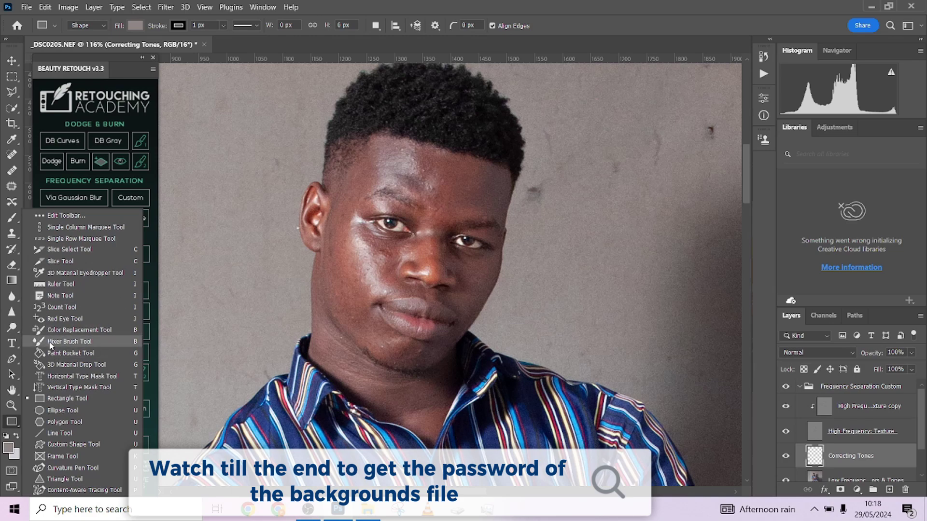
click(69, 341)
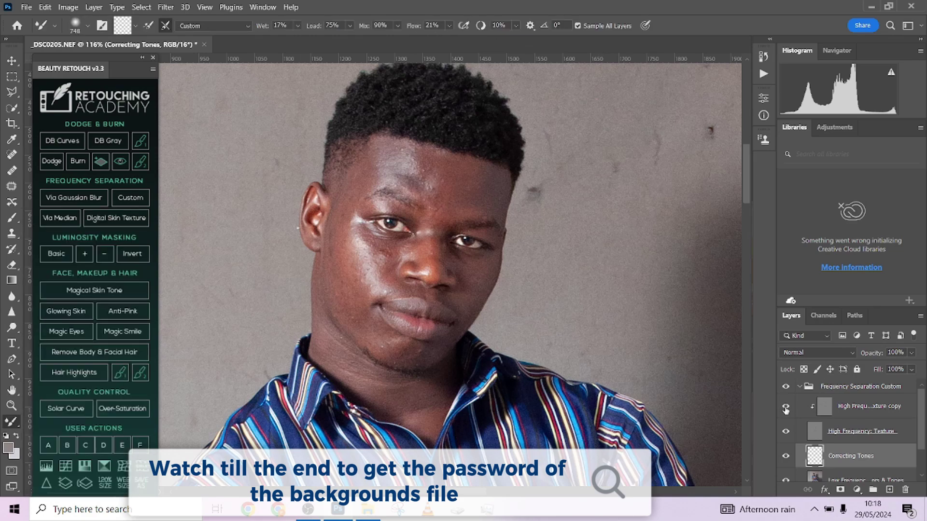
click(786, 431)
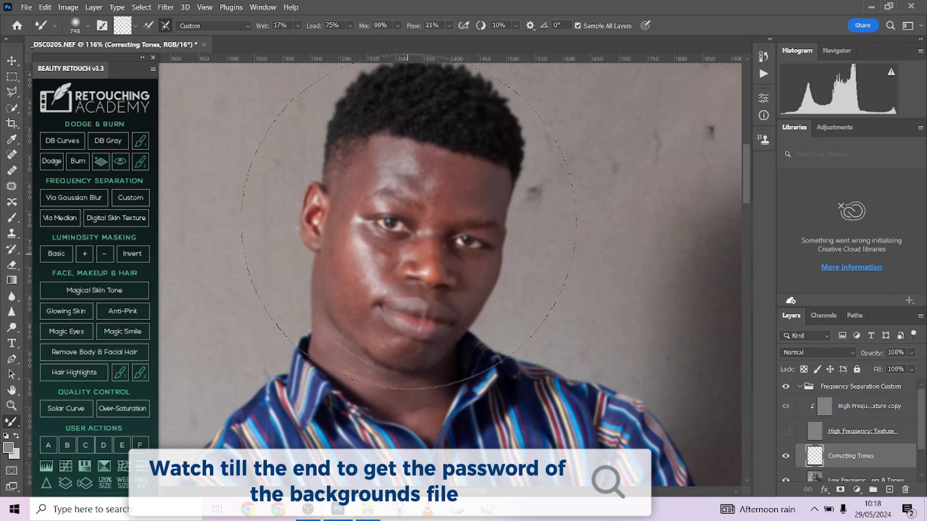
- Reduce the mixer brush to about 78 px and set wet to 10% and load, mix and flow to 20%
key(bracketleft)
key(bracketleft)
key(bracketleft)
key(bracketleft)
key(bracketleft)
key(bracketleft)
key(bracketleft)
key(bracketleft)
key(bracketleft)
key(bracketleft)
scroll(414, 176, up, 2)
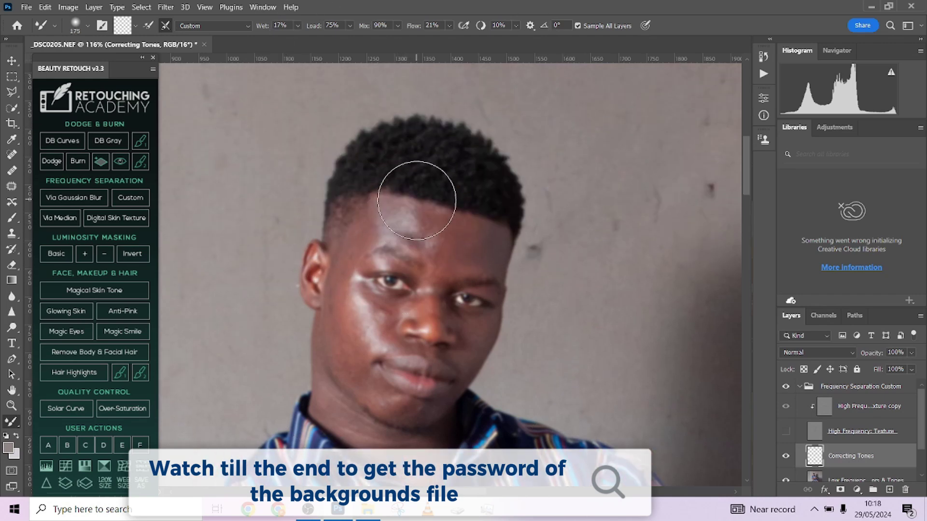
key(bracketleft)
key(bracketleft)
key(bracketleft)
key(bracketleft)
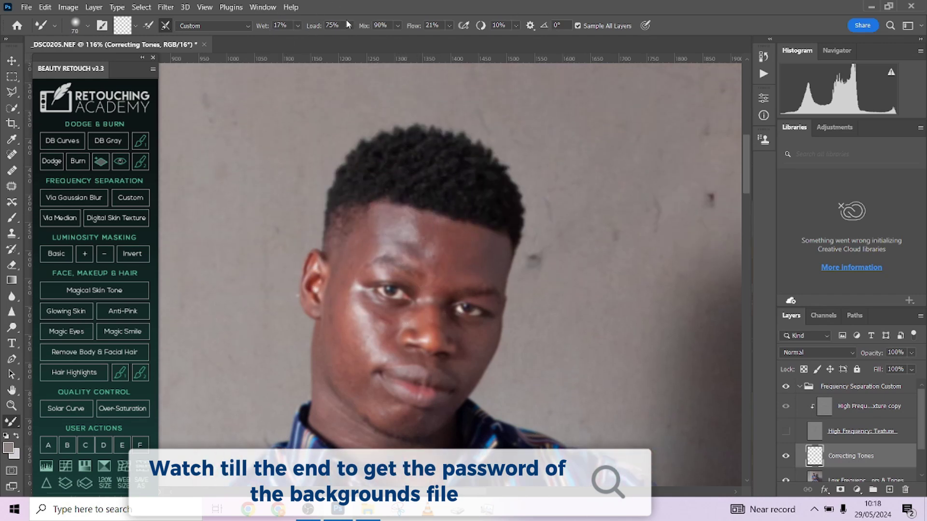
text(20)
text(10)
key(Return)
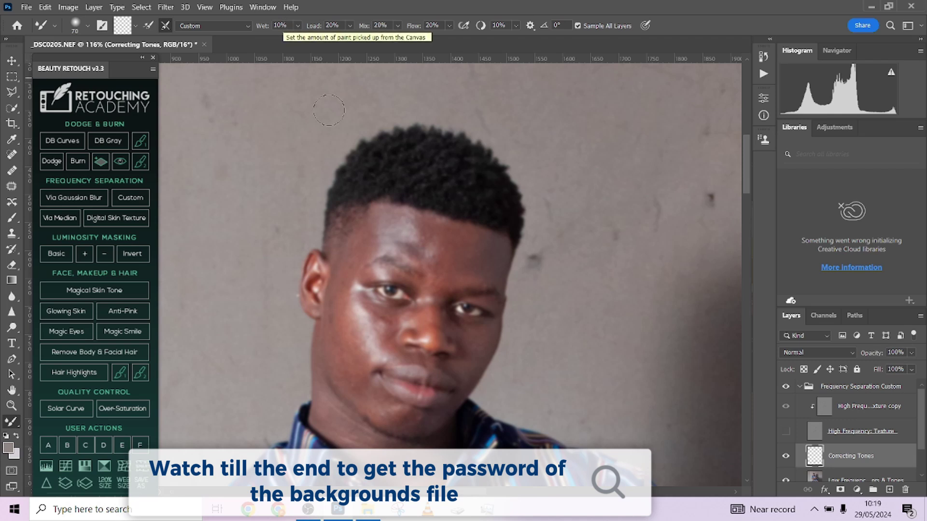
- Blend the uneven skin tones on the forehead and upper cheek, reducing the mixer brush to about 35 px
scroll(392, 211, up, 3)
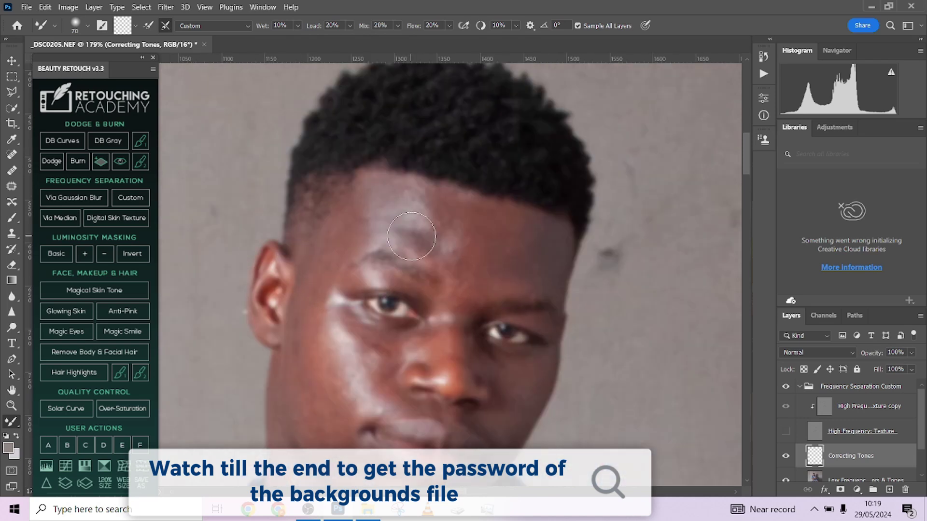
key(bracketleft)
key(bracketleft)
key(bracketleft)
key(bracketright)
key(bracketleft)
key(bracketleft)
scroll(378, 337, down, 2)
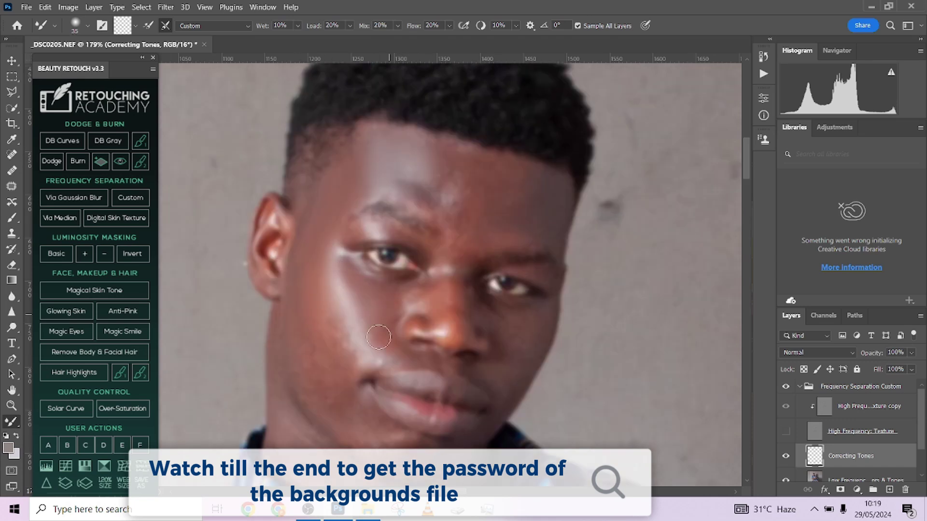
- Blend the cheek highlight and the skin around the mouth with a mixer brush of about 25 px
key(bracketleft)
key(bracketleft)
scroll(338, 292, down, 2)
scroll(388, 278, down, 2)
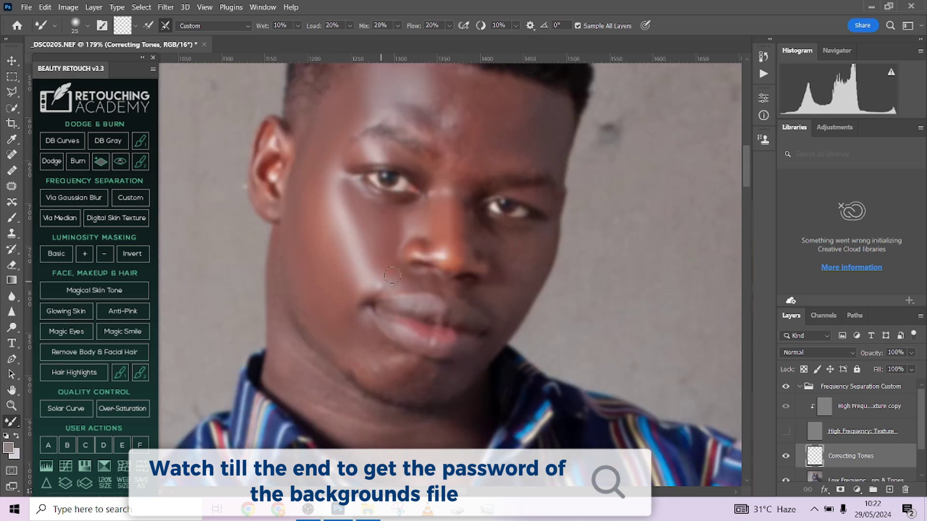
- Smooth the forehead tones with a mixer brush of about 50 px and the neck tones with one of about 40 px
key(bracketright)
key(bracketright)
key(bracketright)
key(bracketright)
key(bracketright)
scroll(406, 292, up, 7)
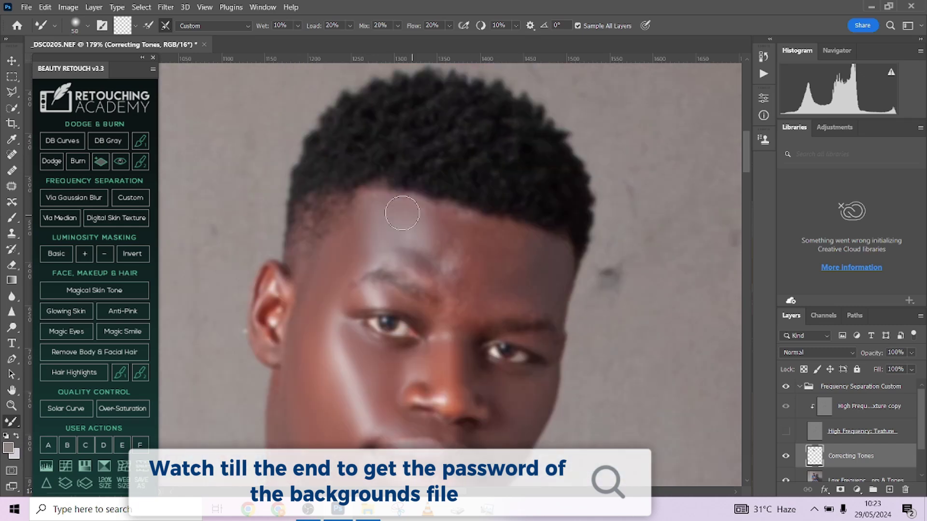
key(bracketleft)
scroll(467, 296, down, 10)
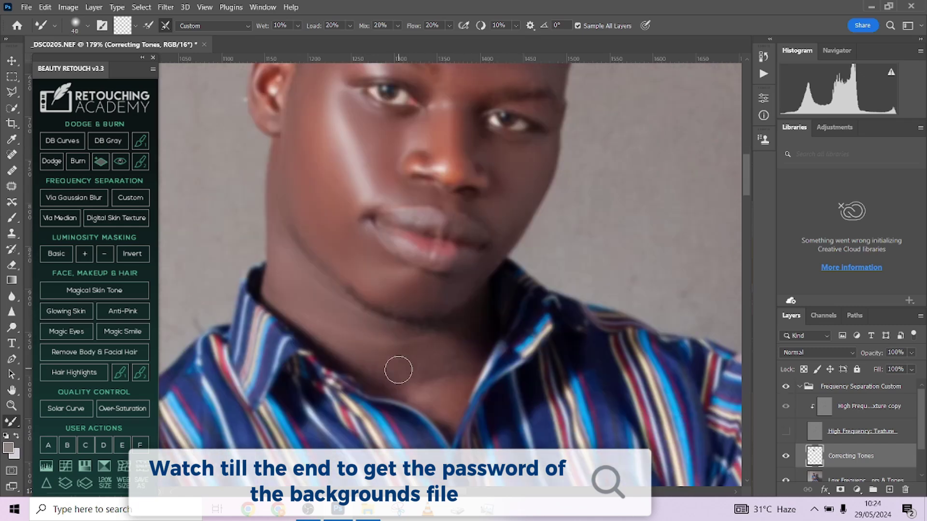
- Blend the skin tones on the back of the hand with the watch, using a mixer brush of about 40 px
scroll(398, 370, down, 10)
scroll(470, 196, down, 1)
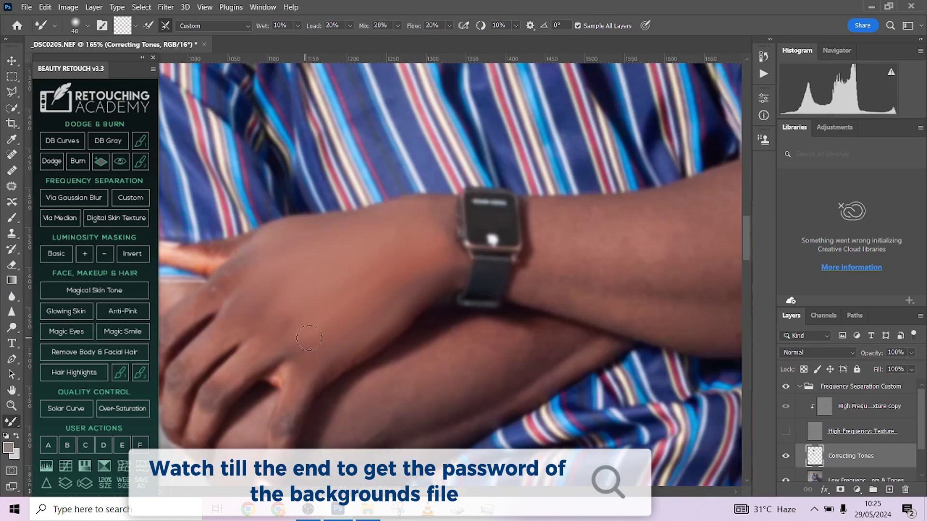
drag(309, 338, 393, 280)
key(bracketleft)
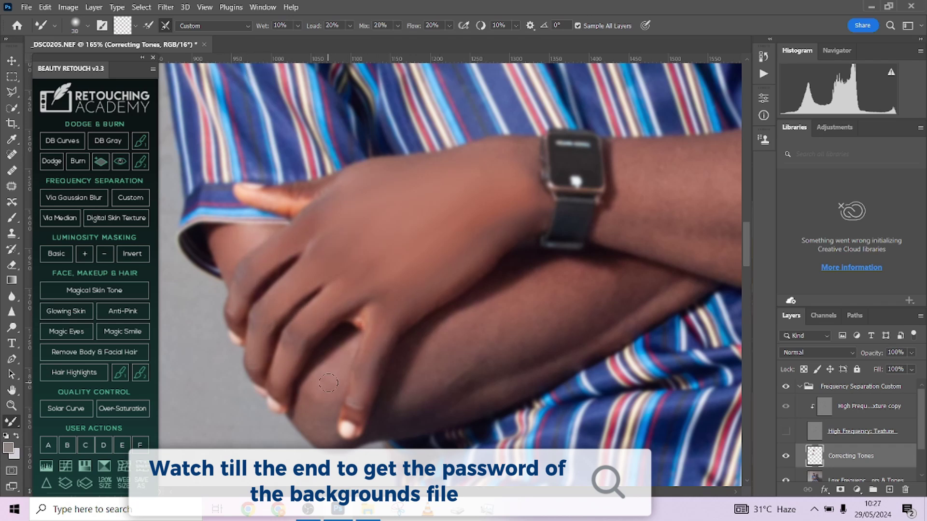
- Smooth the tones of the lower forearm, and blend the fingers with a mixer brush of about 35 px
key(bracketright)
key(bracketright)
drag(529, 298, 633, 281)
key(bracketleft)
key(bracketleft)
key(bracketleft)
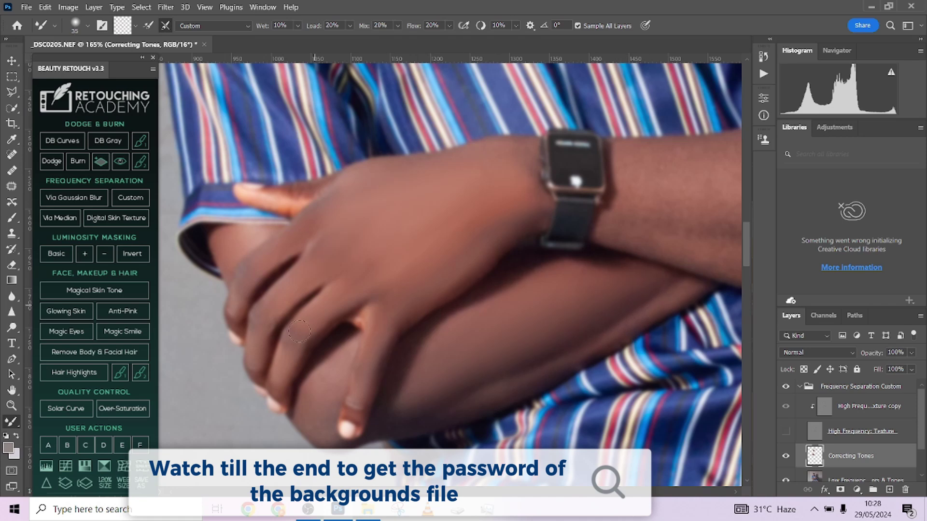
- Blend the knee and shin of the leg on the photo's left with a mixer brush of about 80 px
drag(576, 299, 380, 342)
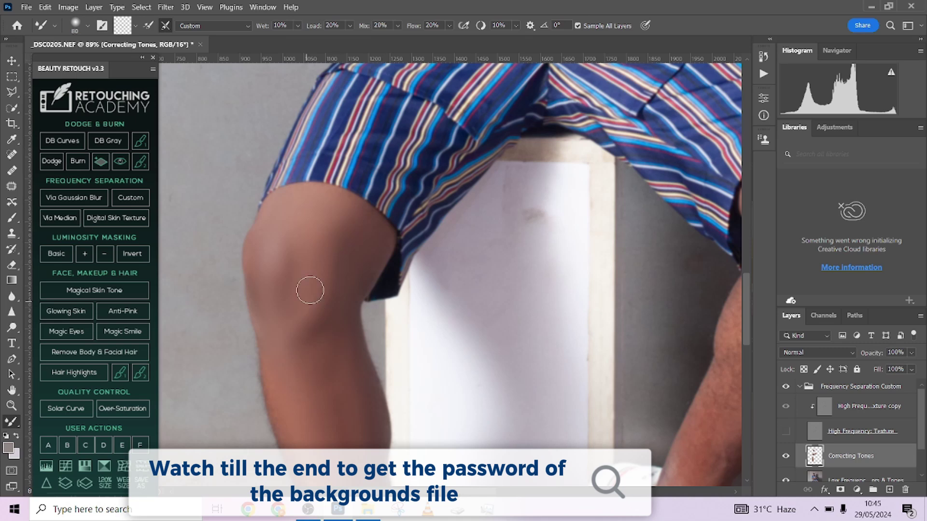
scroll(310, 290, down, 5)
key([)
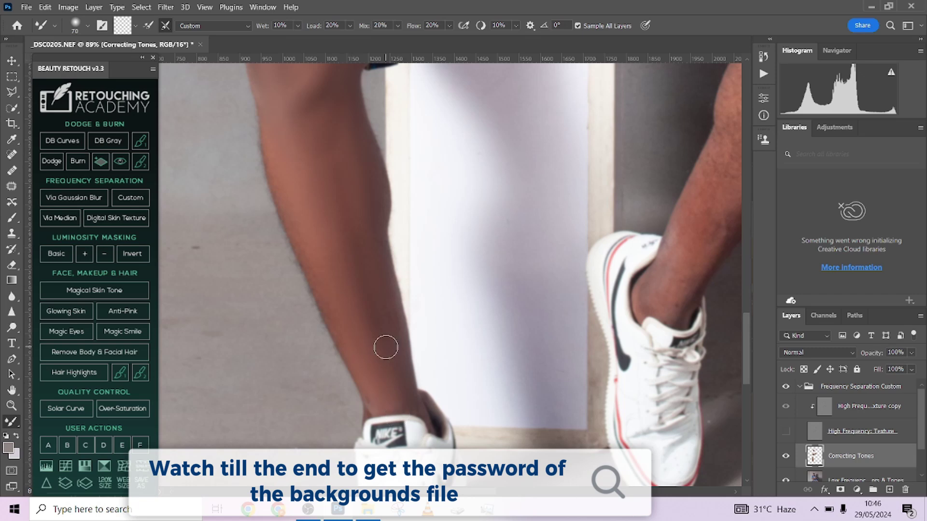
- Blend the calf and knee of the leg on the photo's right with a mixer brush of about 80 to 90 px
drag(738, 208, 515, 321)
drag(570, 154, 610, 183)
key(])
key(])
key(])
scroll(525, 271, up, 6)
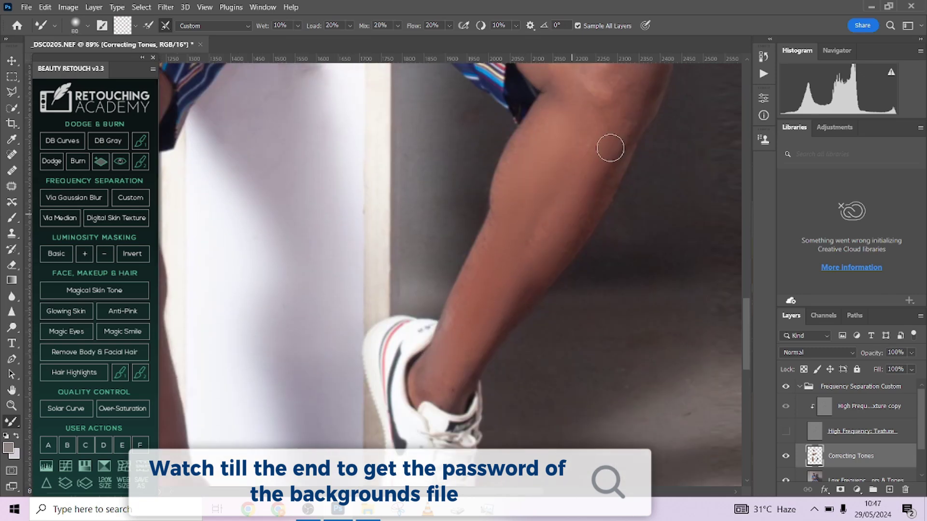
key([)
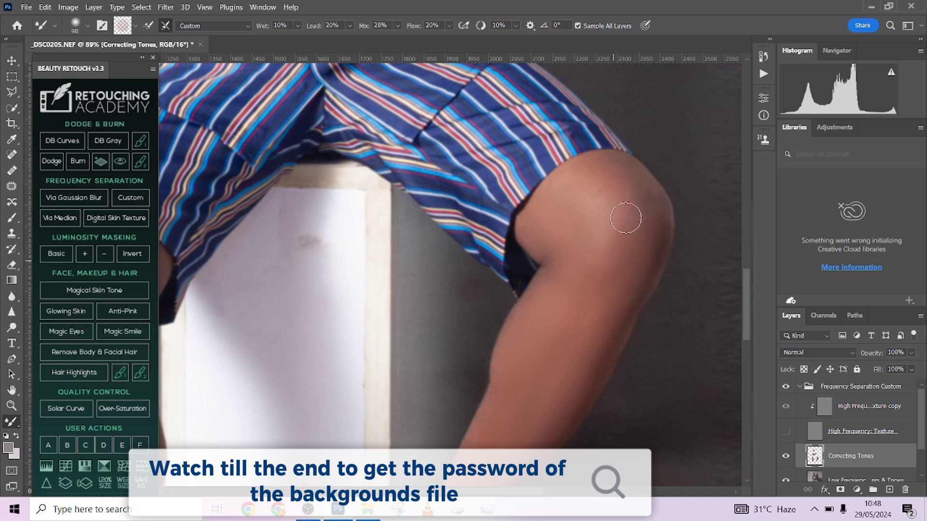
scroll(512, 319, down, 5)
alt+scroll(599, 343, down, 2)
key([)
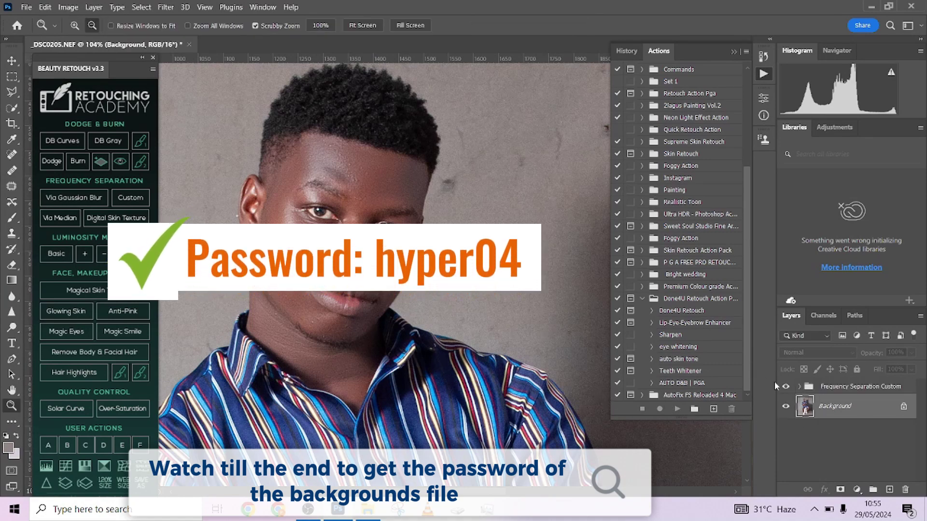
- Compare the face and whole figure with the Frequency Separation Custom group hidden and shown
click(785, 387)
click(786, 387)
click(786, 386)
scroll(388, 242, down, 5)
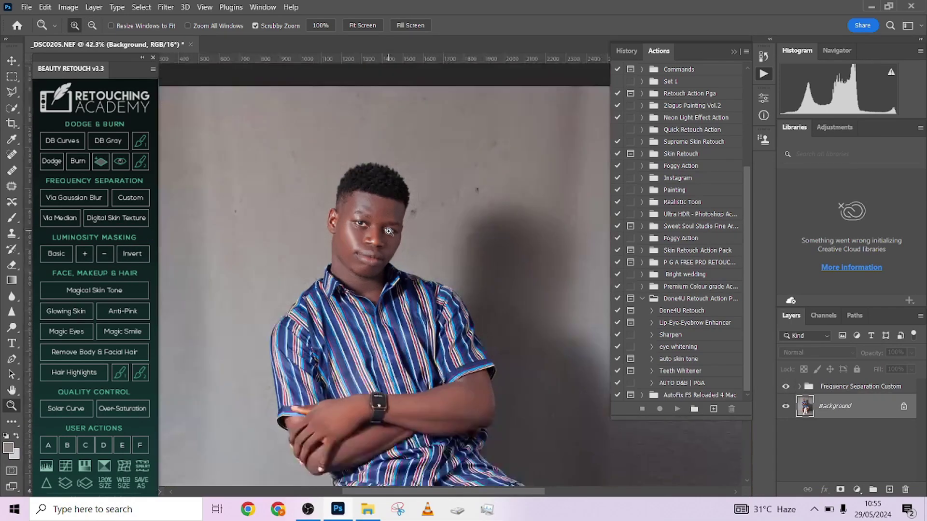
drag(418, 241, 420, 119)
drag(420, 223, 419, 146)
scroll(421, 275, down, 3)
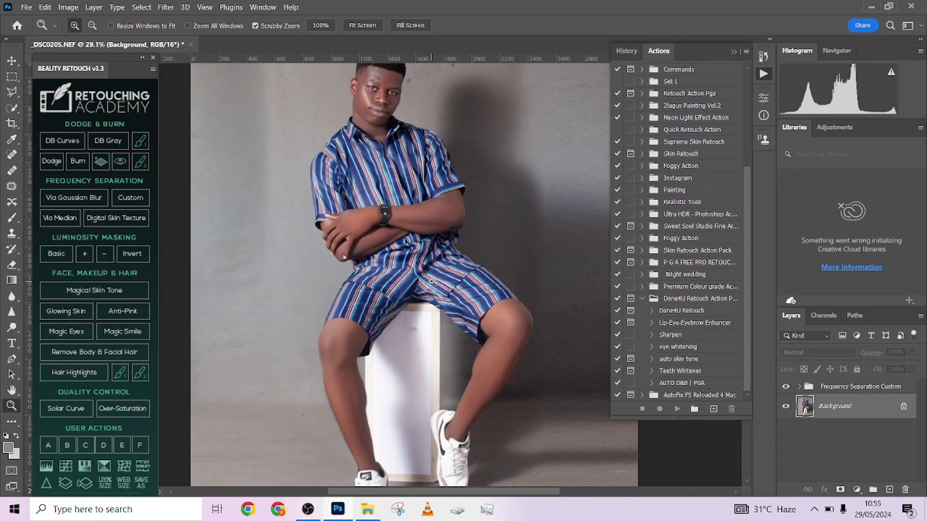
click(786, 387)
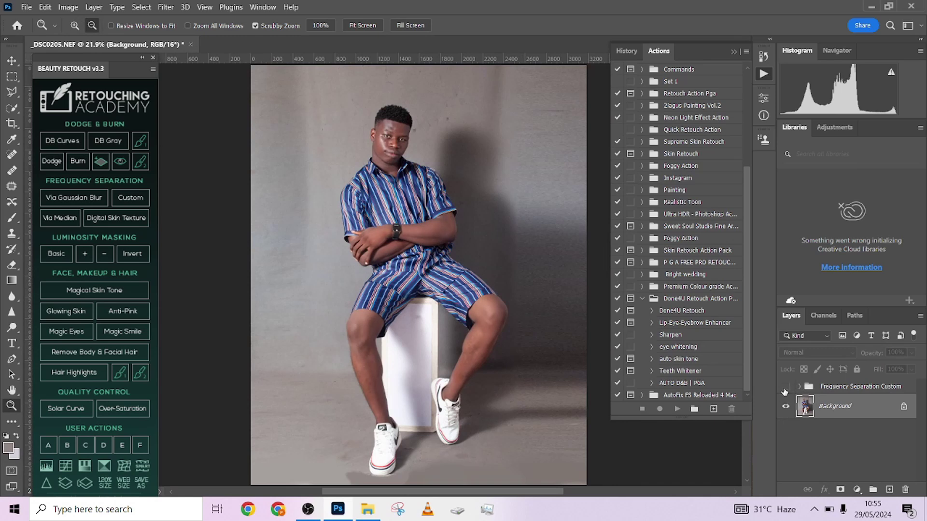
click(786, 387)
- Flatten the retouch group and the photo into a single background layer
right_click(874, 409)
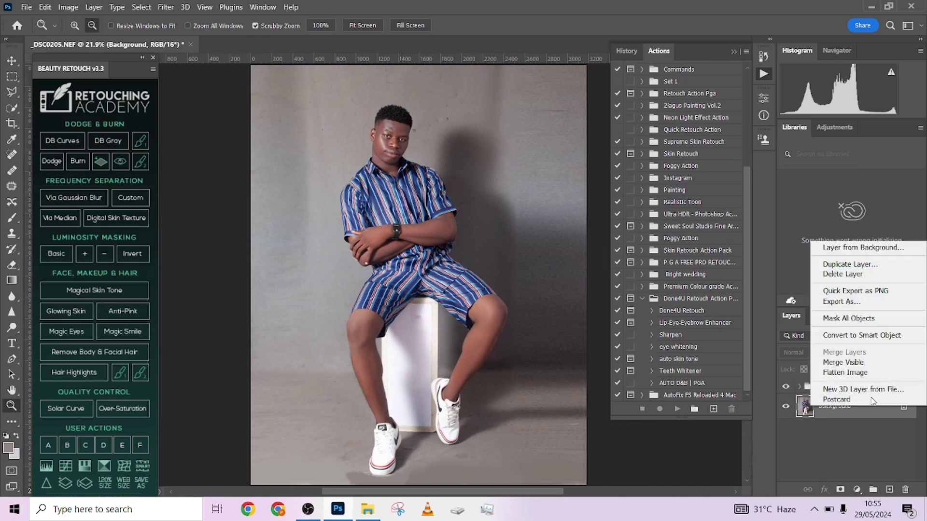
click(852, 374)
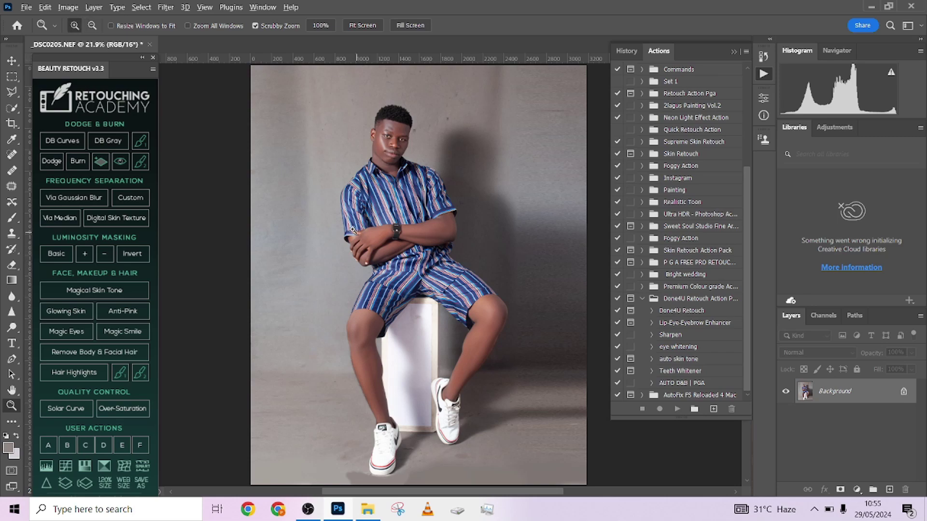
- Play the Done4U Retouch action on the Background layer
drag(347, 249, 363, 476)
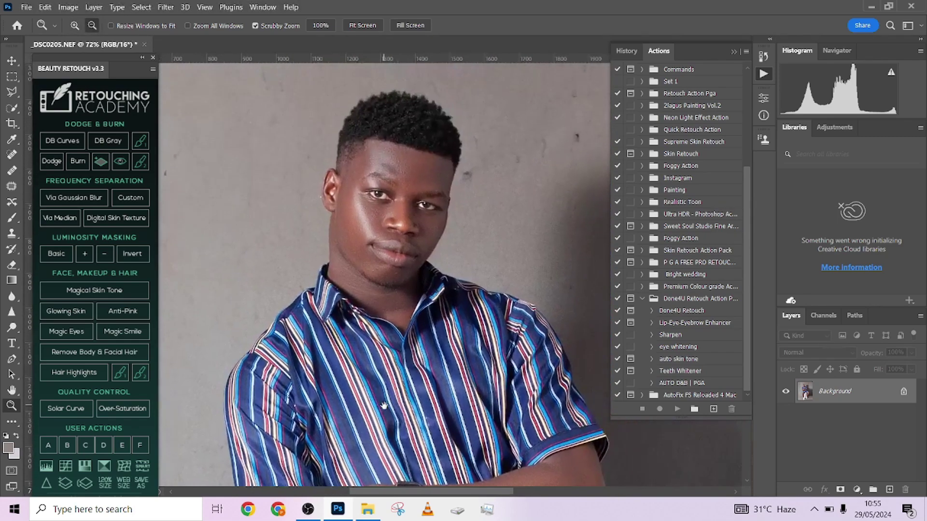
drag(333, 337, 419, 333)
drag(399, 300, 391, 360)
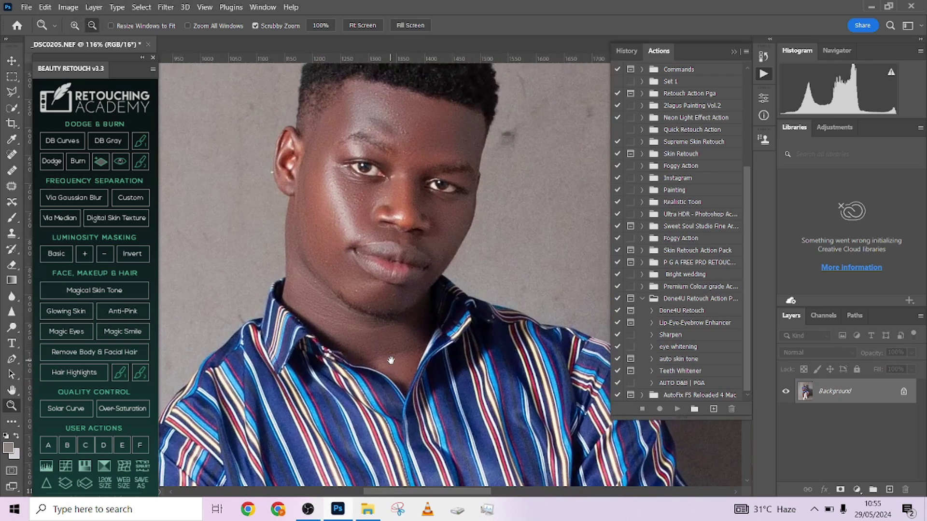
click(703, 313)
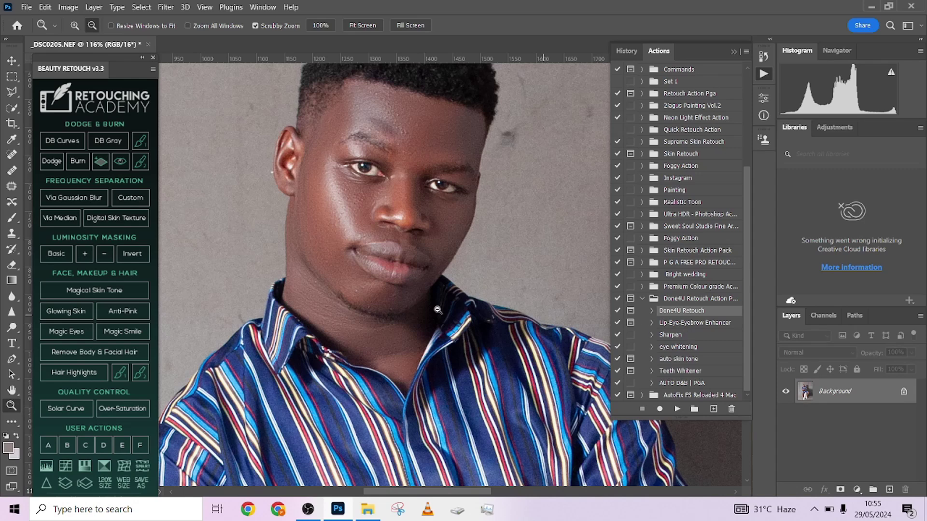
drag(395, 330, 397, 352)
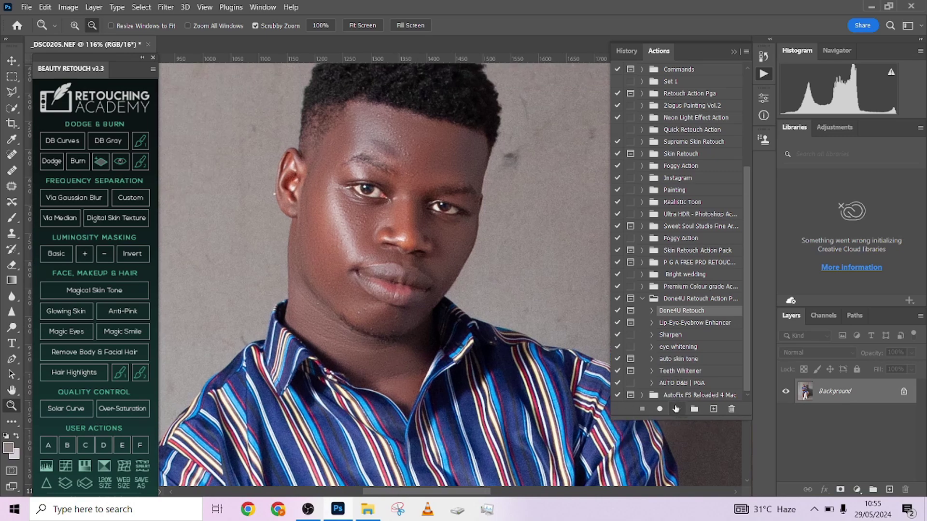
click(676, 409)
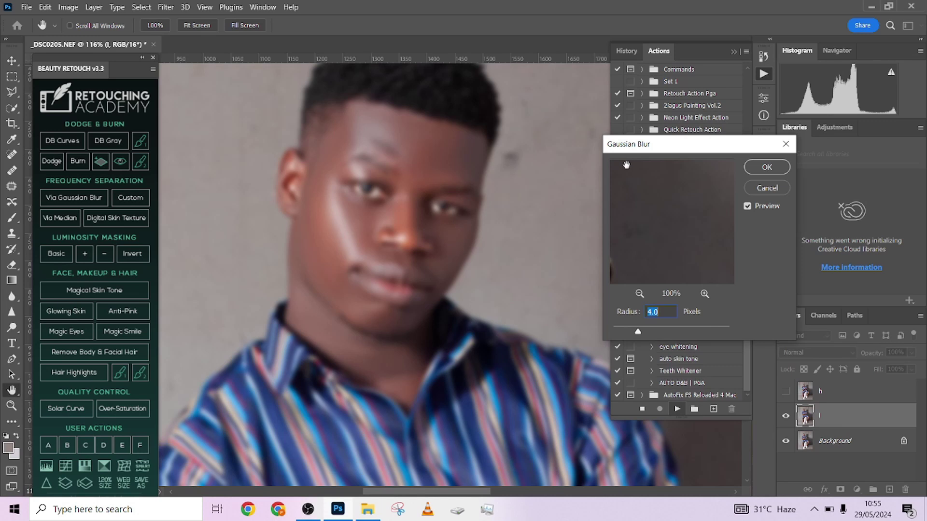
- Check the face in the 25% filter preview and apply the action's Gaussian Blur with a 2-pixel radius
drag(681, 202, 654, 246)
drag(671, 211, 642, 261)
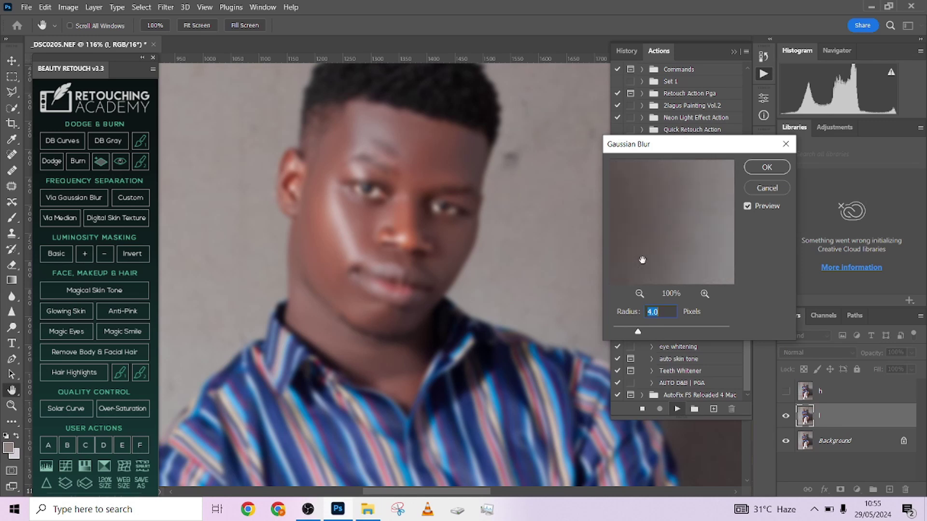
click(638, 294)
click(639, 294)
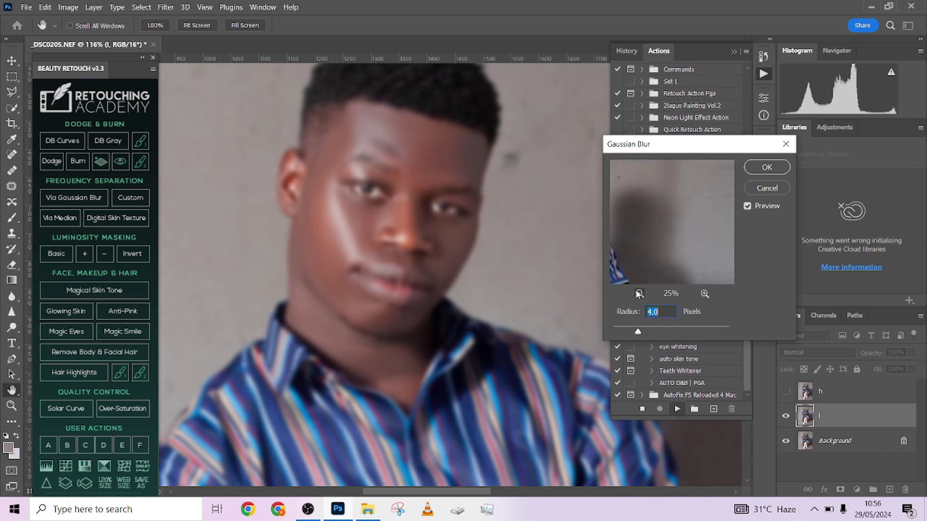
drag(646, 236, 692, 240)
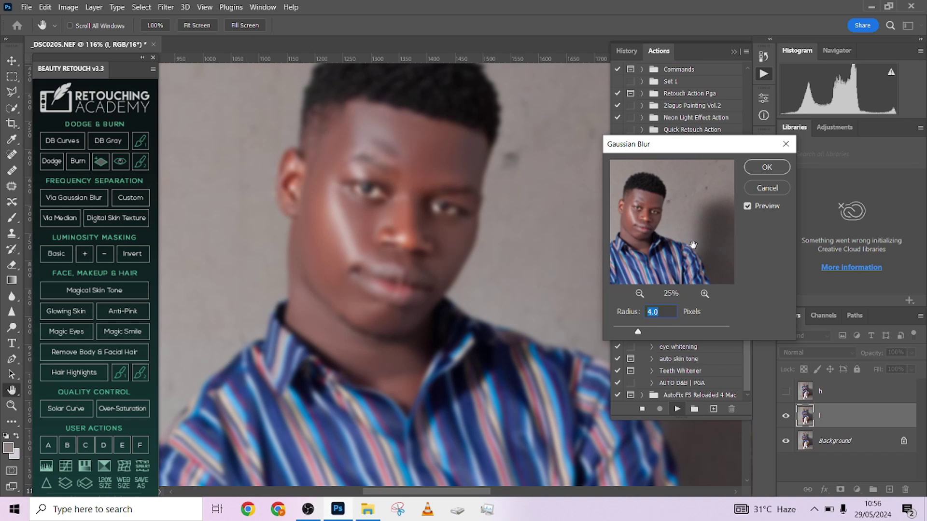
text(2)
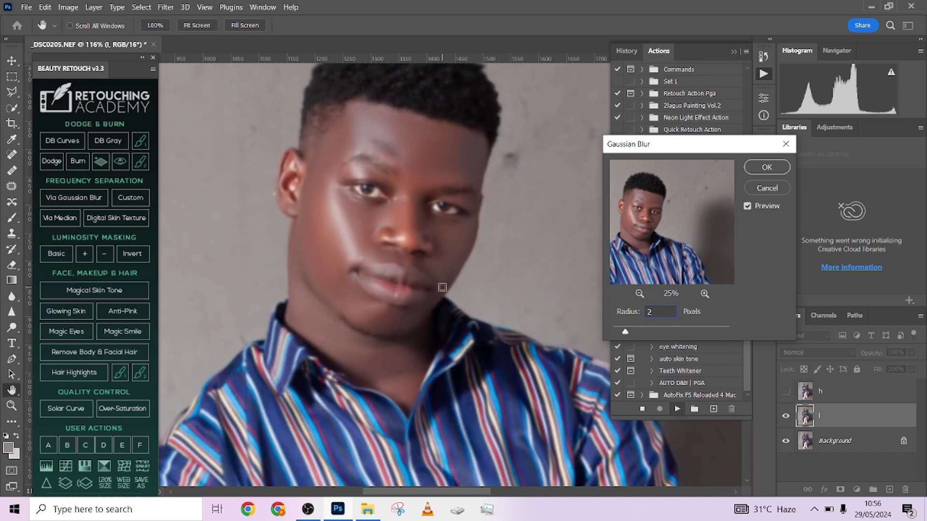
click(759, 171)
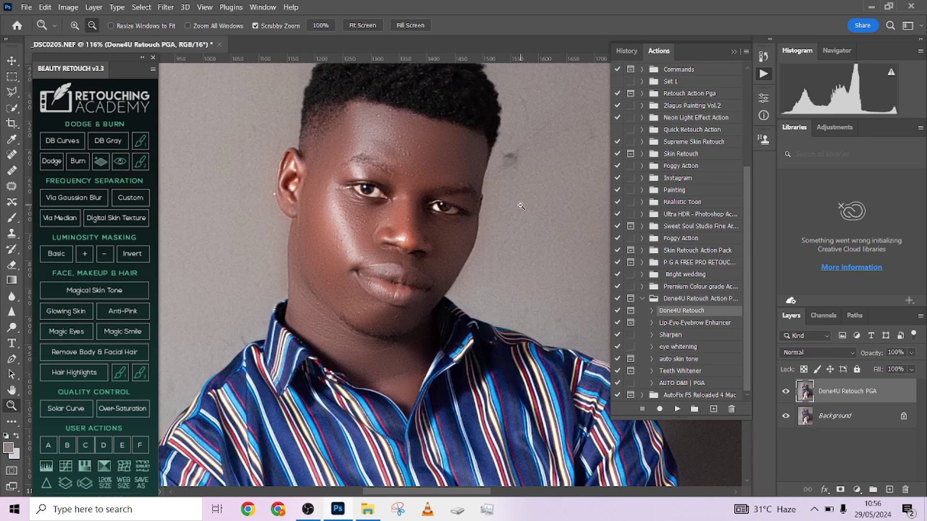
- Compare the upper body and whole figure with the Done4U Retouch PGA layer hidden and shown
scroll(351, 213, down, 3)
drag(440, 411, 437, 367)
drag(408, 181, 412, 344)
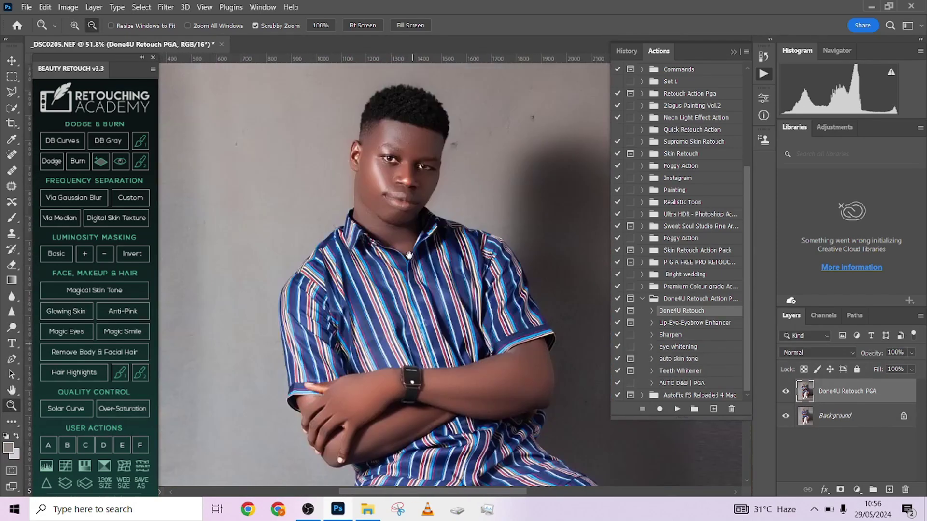
click(786, 392)
click(785, 392)
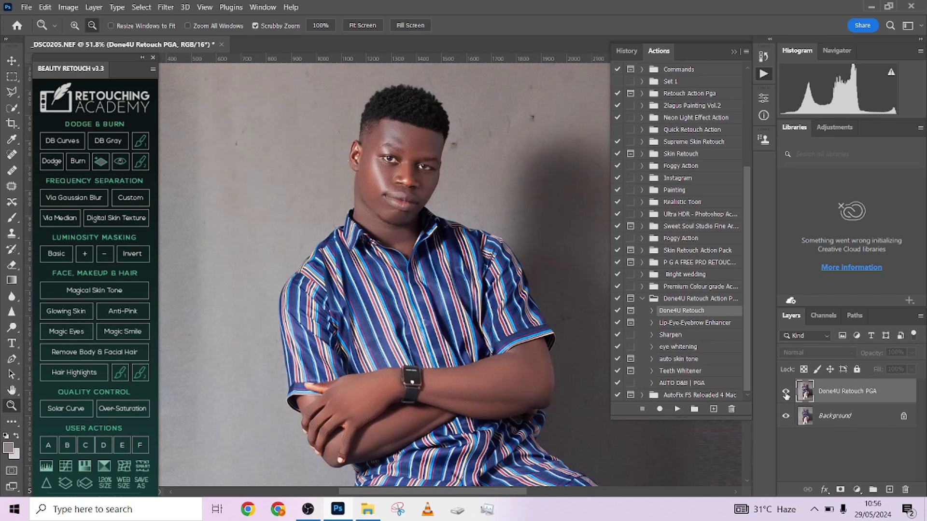
click(786, 392)
click(786, 392)
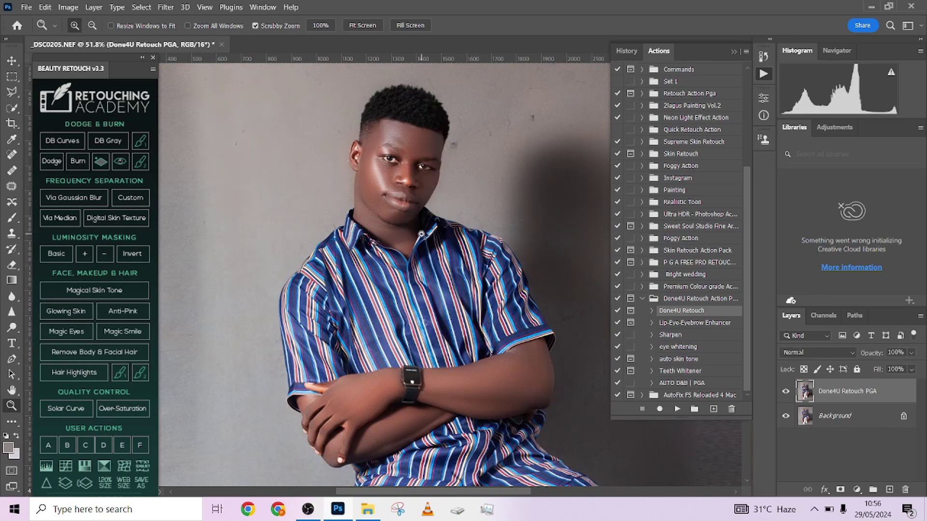
scroll(449, 218, down, 4)
scroll(449, 217, down, 2)
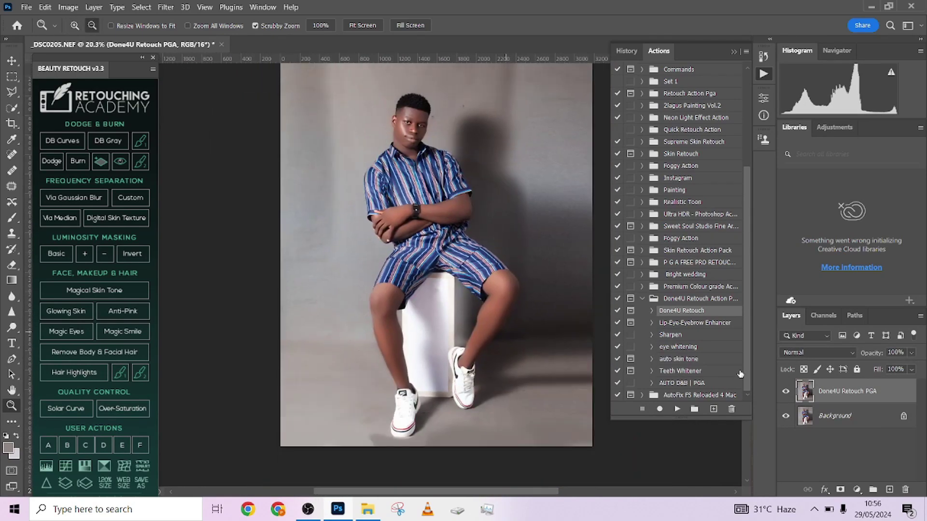
click(789, 393)
click(789, 394)
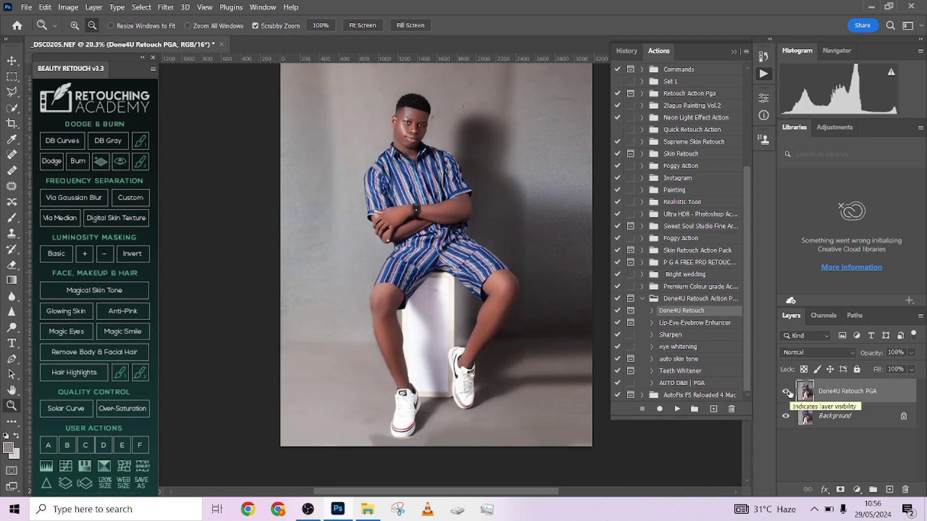
- With the Done4U Retouch PGA layer hidden, duplicate the Background layer and select the man on the copy using Select Subject
click(787, 393)
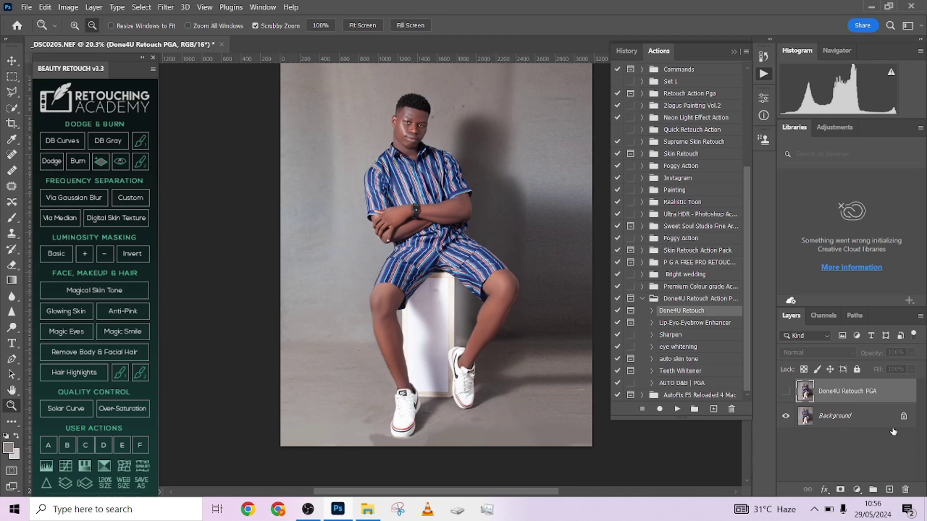
drag(893, 432, 889, 489)
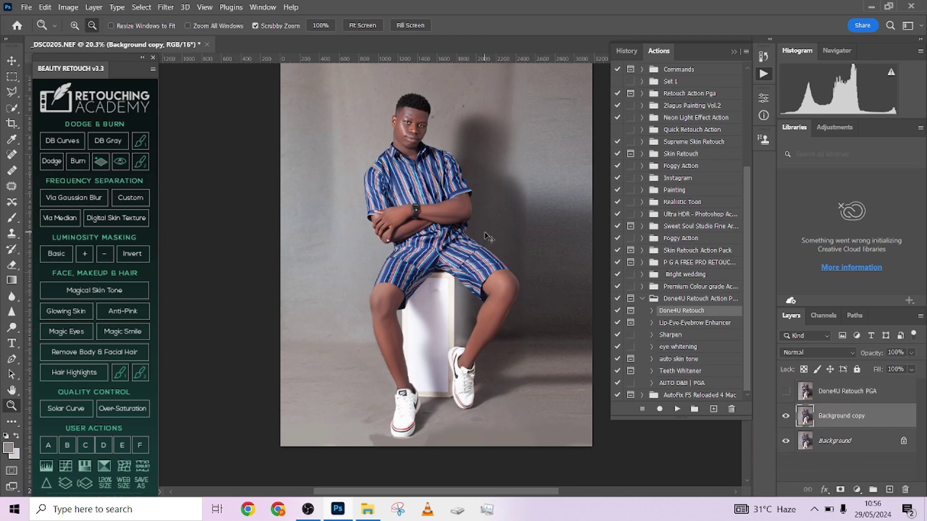
click(11, 108)
click(334, 28)
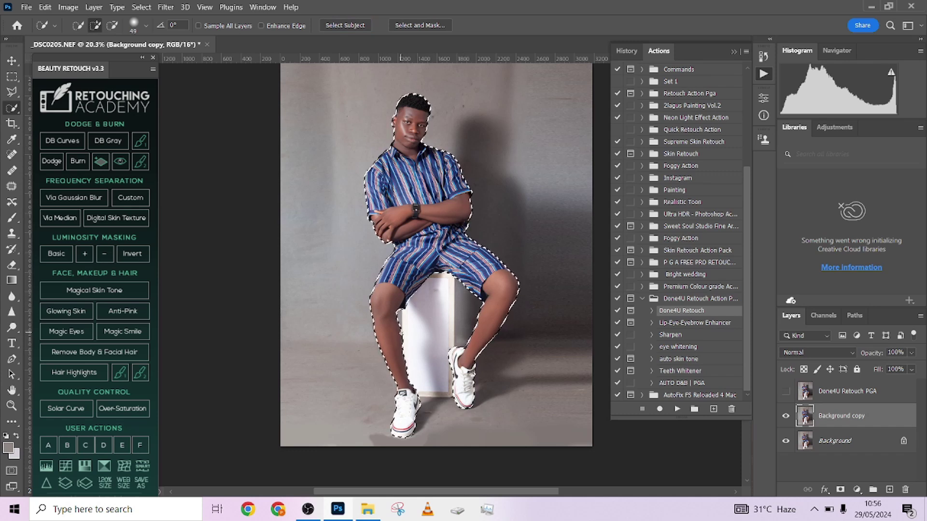
- Mask the Done4U Retouch PGA layer to the man, transferring the mask from the Background copy and deleting that copy
key(alt)
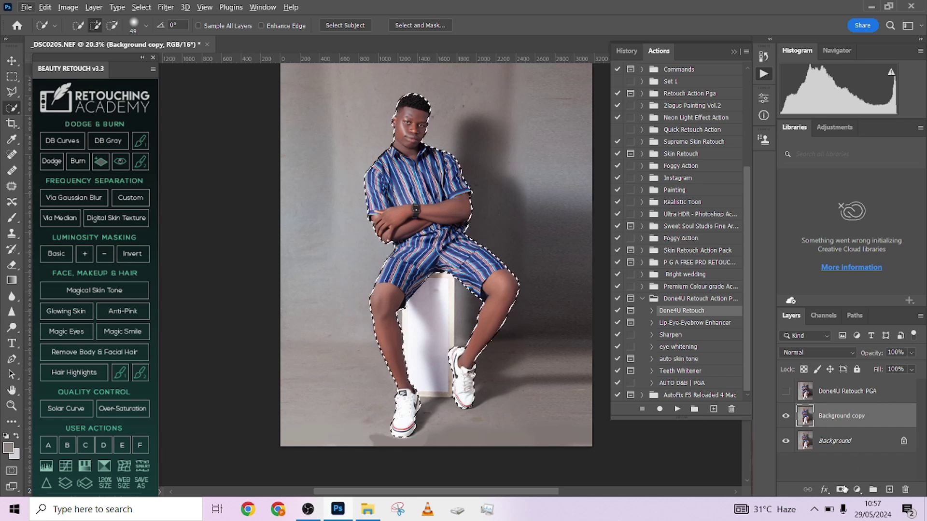
click(841, 490)
drag(828, 418, 831, 391)
drag(909, 478, 906, 489)
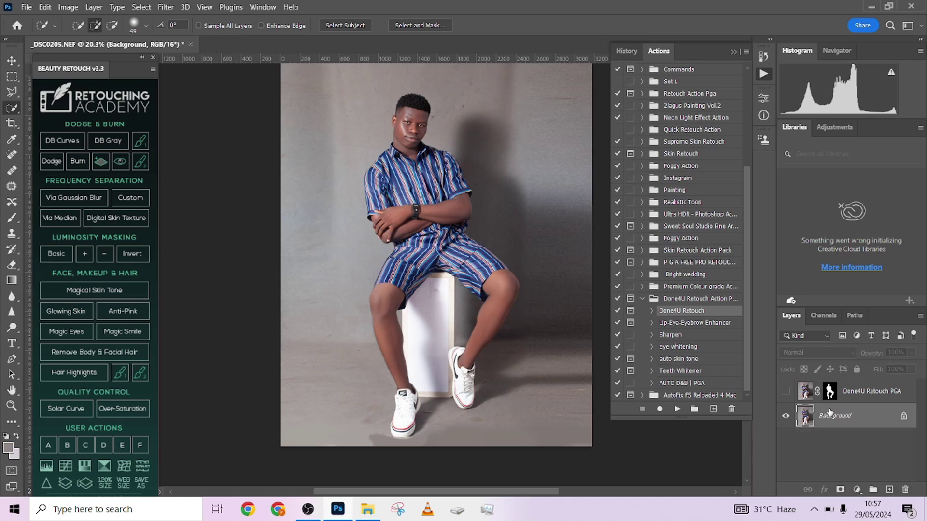
click(785, 395)
click(860, 392)
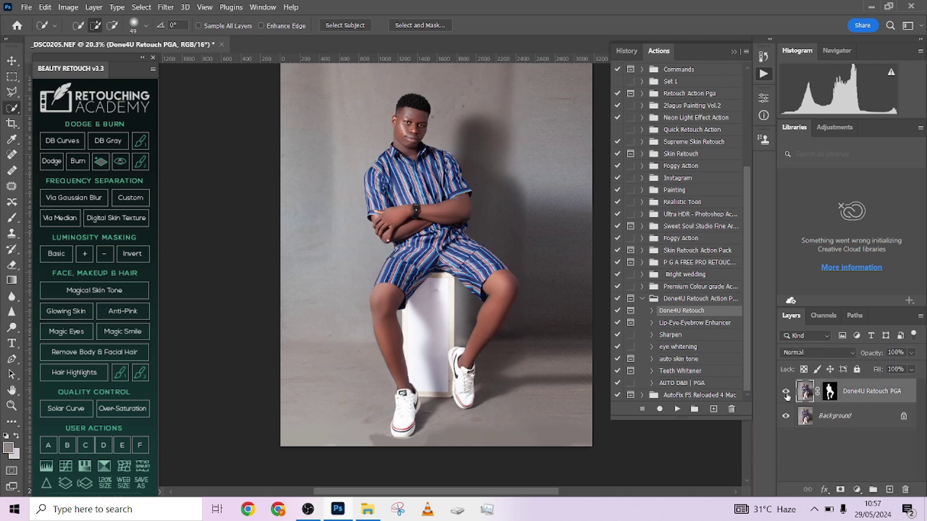
- Compare the masked Done4U Retouch PGA layer hidden and shown, and examine the man's upper body up close
click(786, 392)
click(786, 393)
click(786, 393)
click(786, 393)
scroll(518, 284, up, 10)
drag(434, 355, 556, 187)
drag(492, 138, 478, 314)
drag(471, 109, 449, 382)
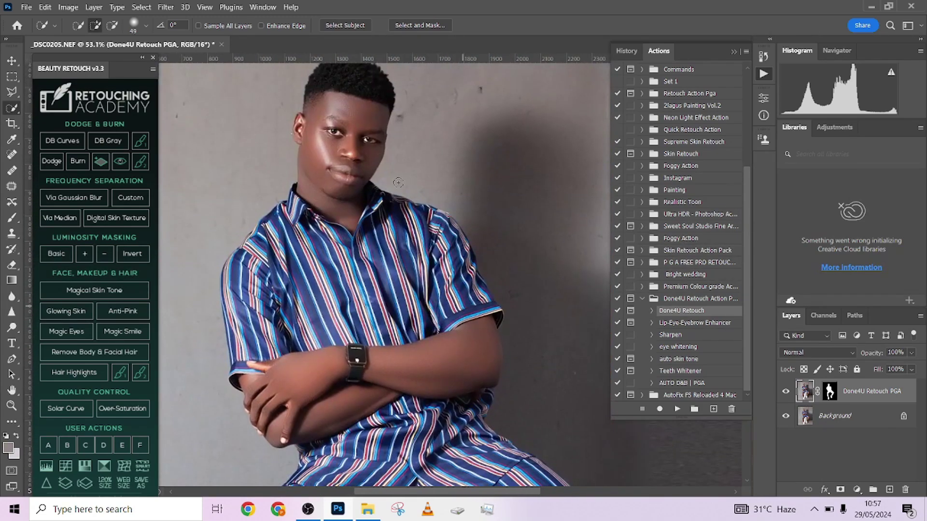
- Set the Done4U Retouch PGA layer's opacity to 65% while judging the face
scroll(363, 186, up, 4)
drag(573, 305, 586, 350)
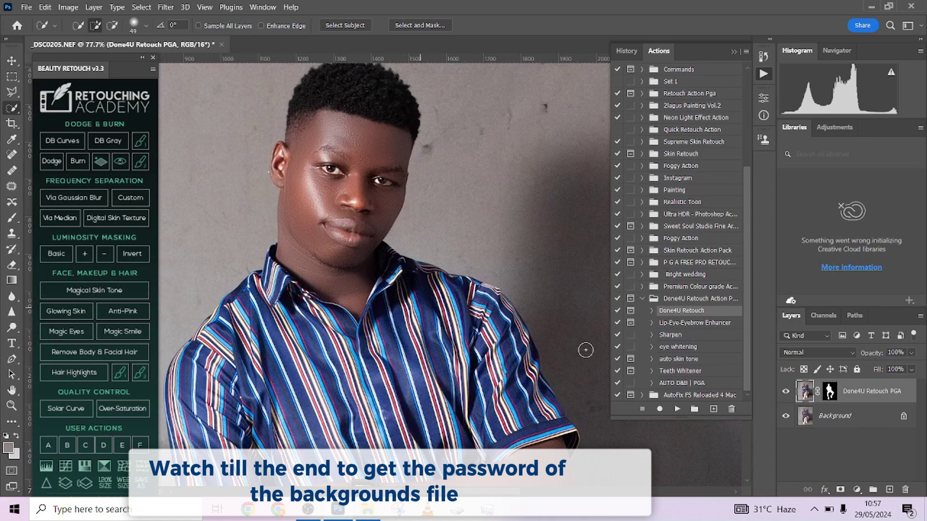
click(912, 353)
scroll(569, 299, down, 8)
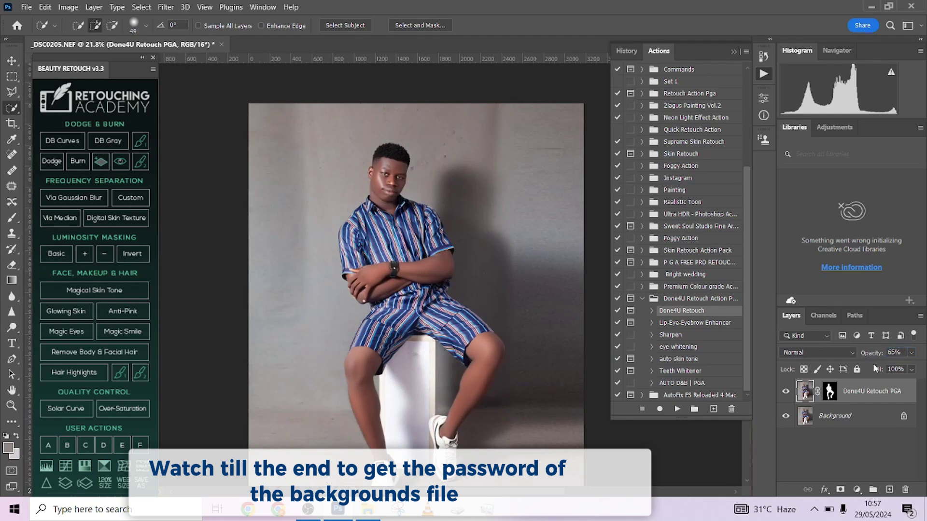
- Examine the face, arms, legs and shoes, toggling the Done4U Retouch PGA layer's visibility to compare the retouch
scroll(409, 213, up, 7)
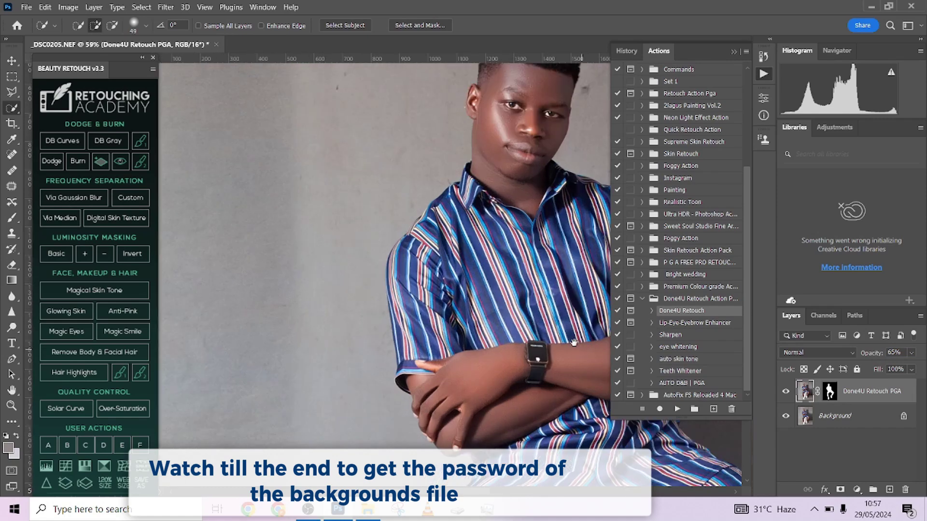
scroll(482, 176, up, 2)
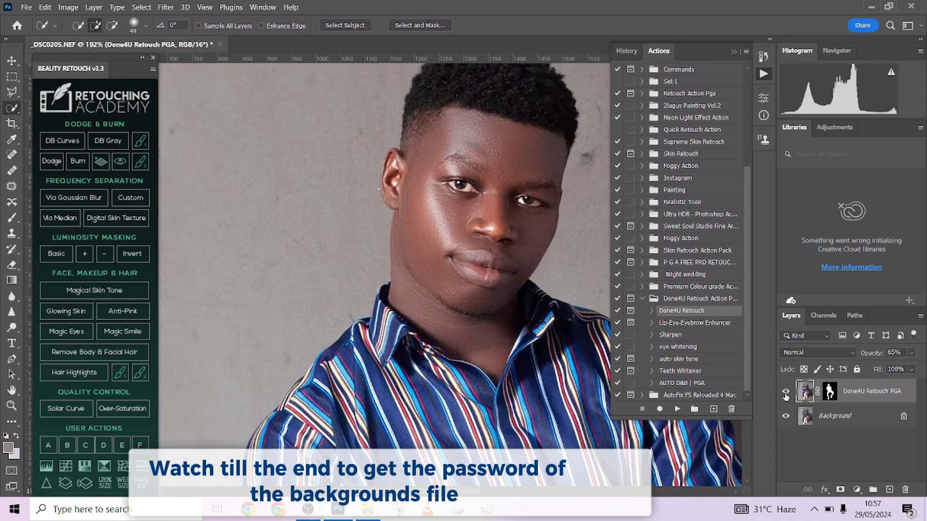
scroll(531, 285, down, 4)
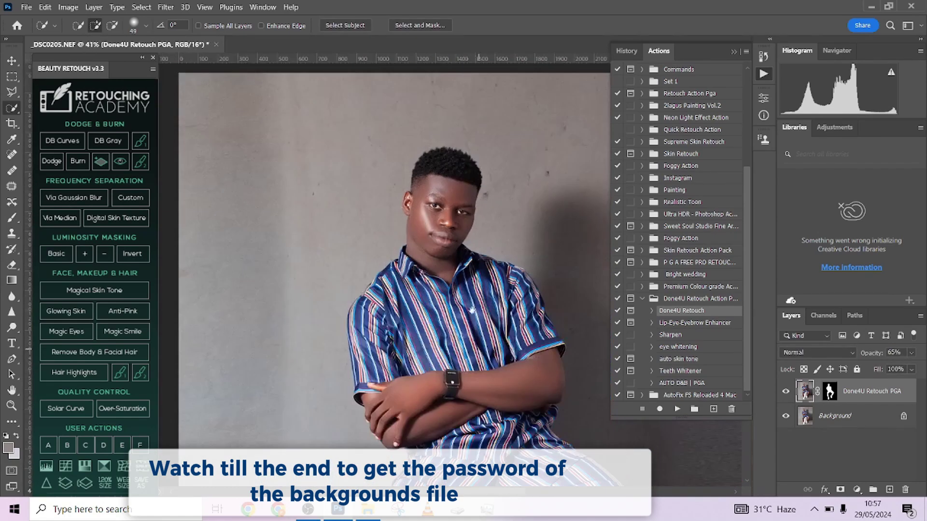
drag(472, 311, 459, 232)
click(787, 394)
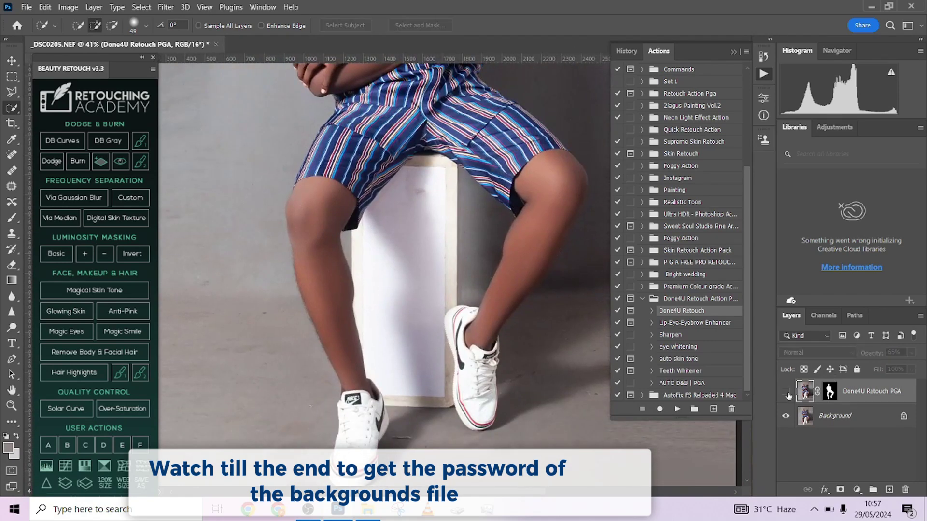
click(787, 394)
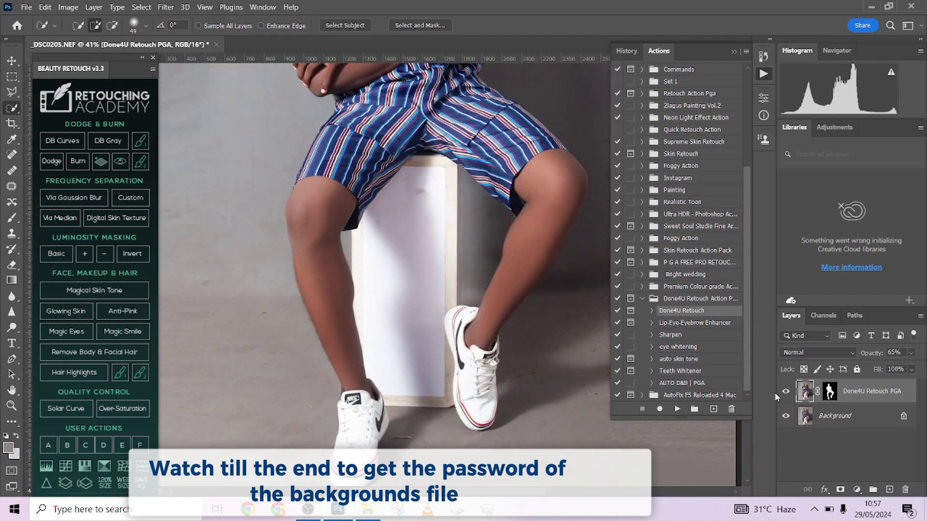
scroll(502, 396, up, 3)
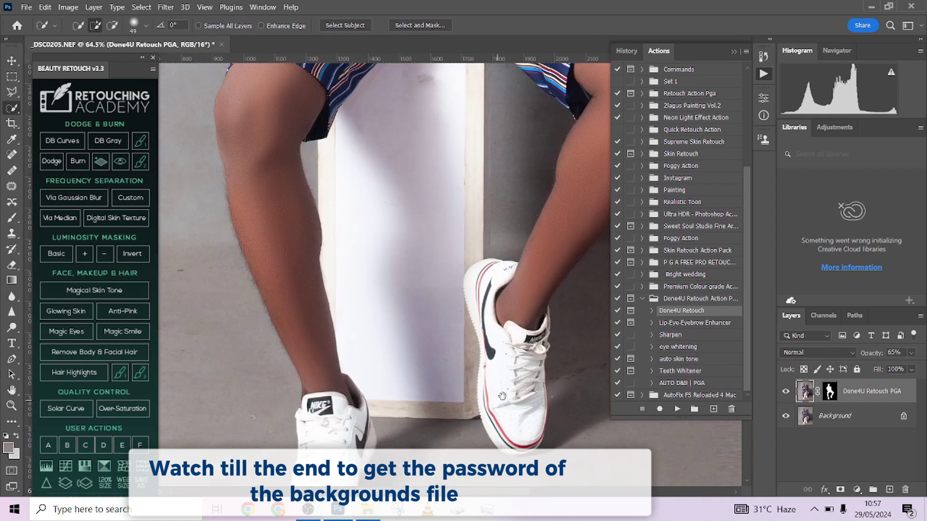
drag(502, 395, 406, 410)
click(786, 393)
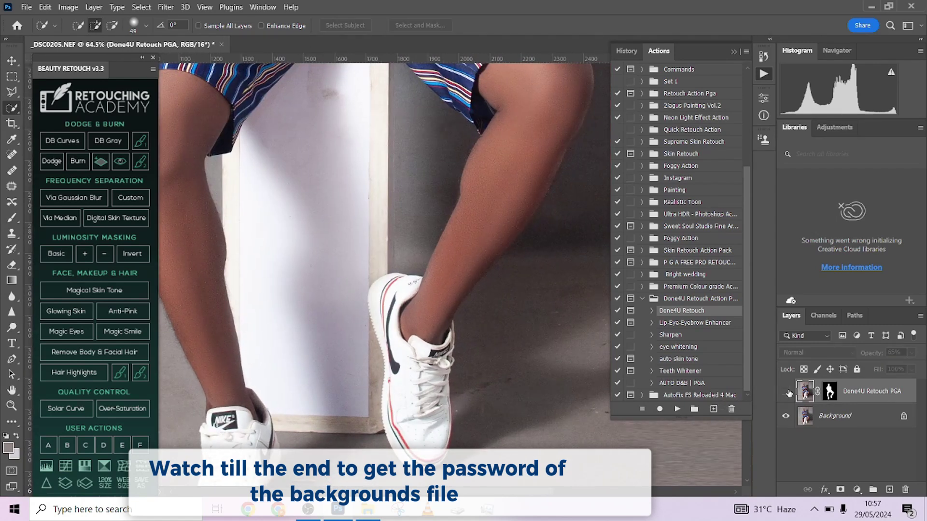
click(788, 393)
drag(416, 326, 490, 240)
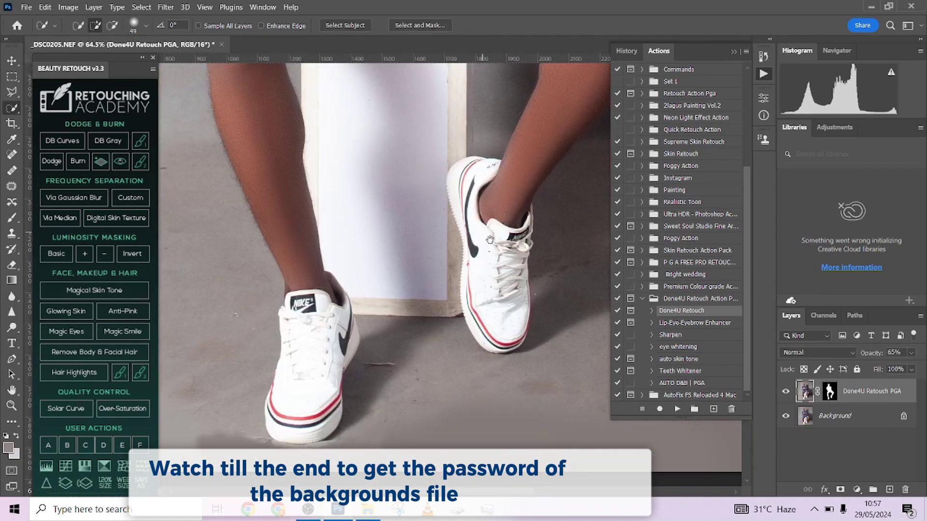
click(786, 393)
key(ctrl+0)
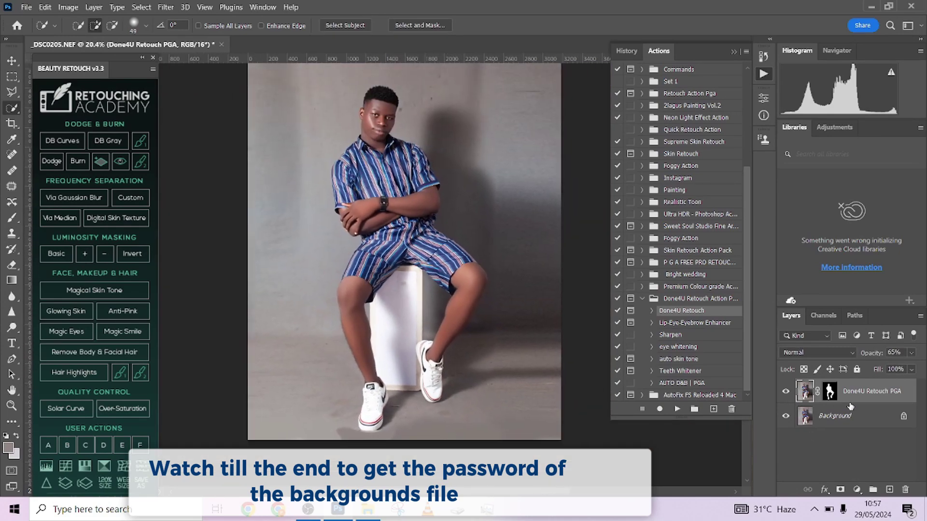
- Flatten the Done4U Retouch PGA layer and the photo into a single background layer
right_click(850, 416)
click(848, 384)
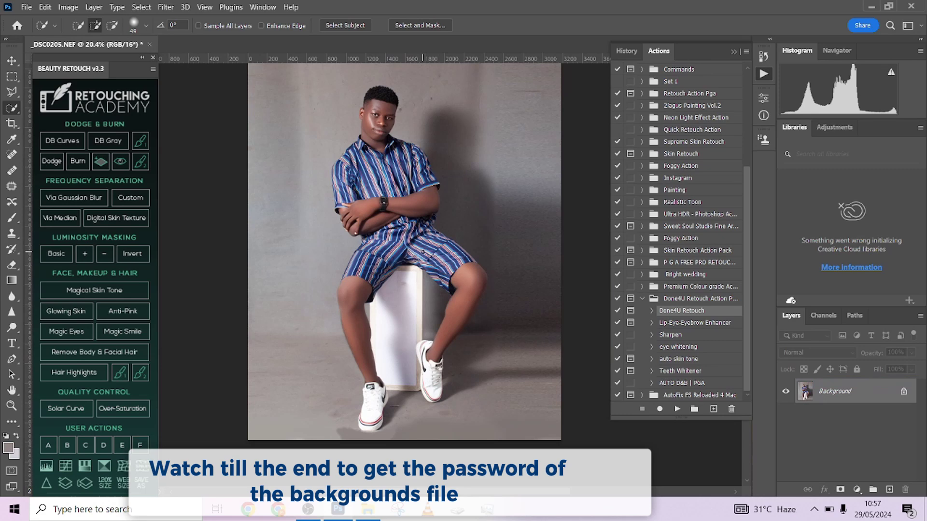
scroll(423, 252, down, 2)
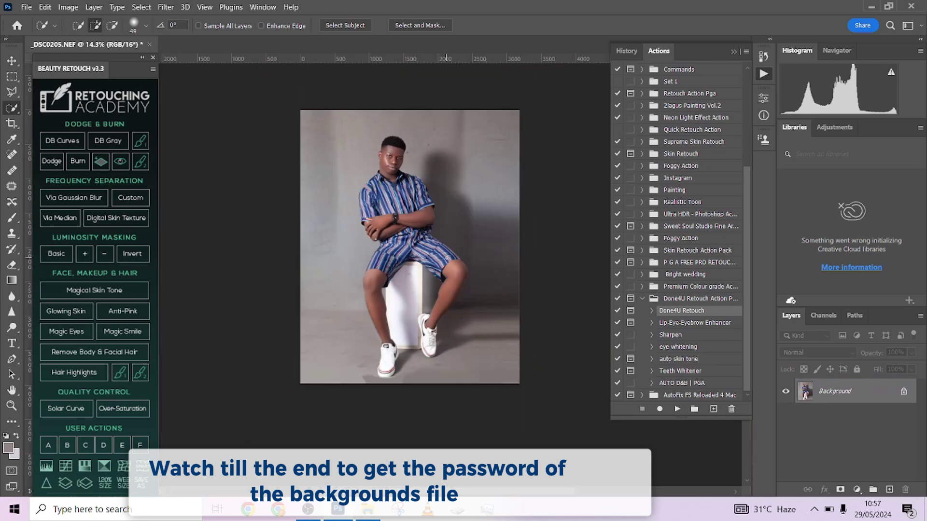
- Select the man with Select Subject, and invert the selection so it covers the backdrop
scroll(447, 255, up, 2)
scroll(403, 197, down, 1)
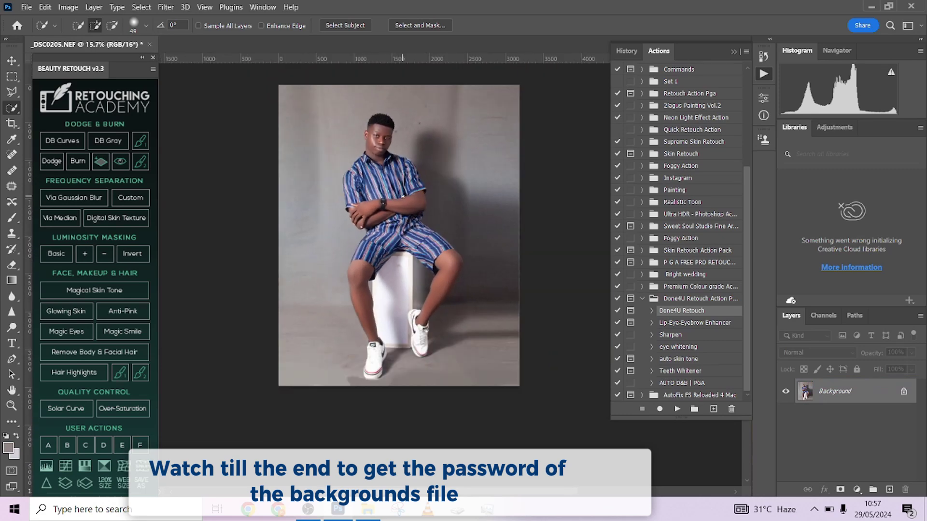
click(342, 25)
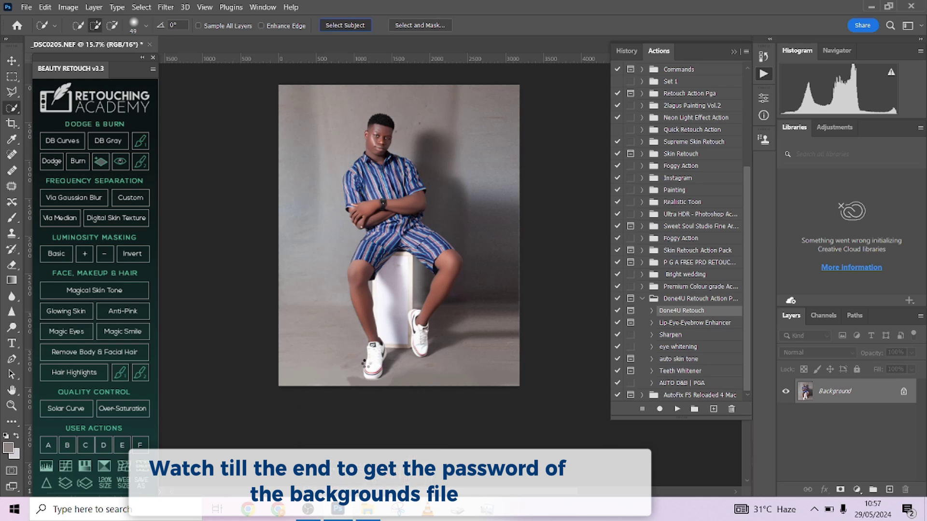
scroll(425, 274, up, 2)
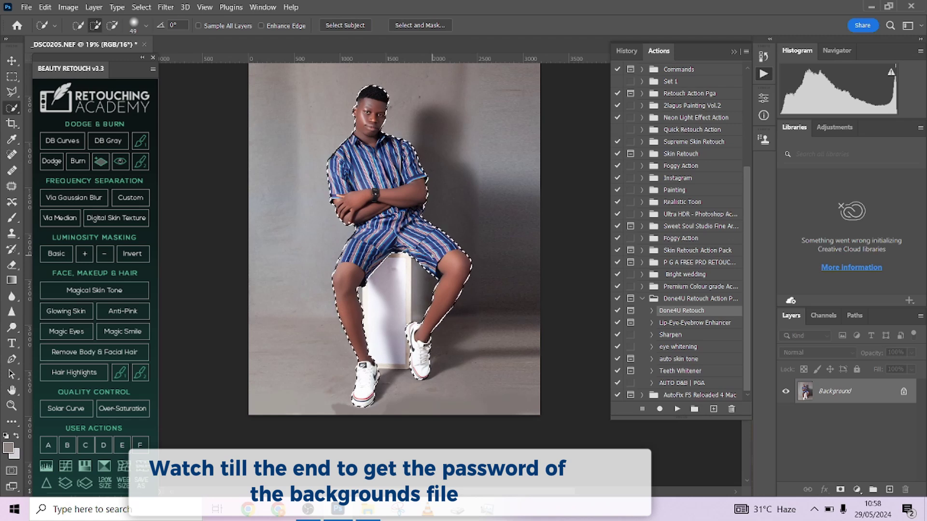
key(i)
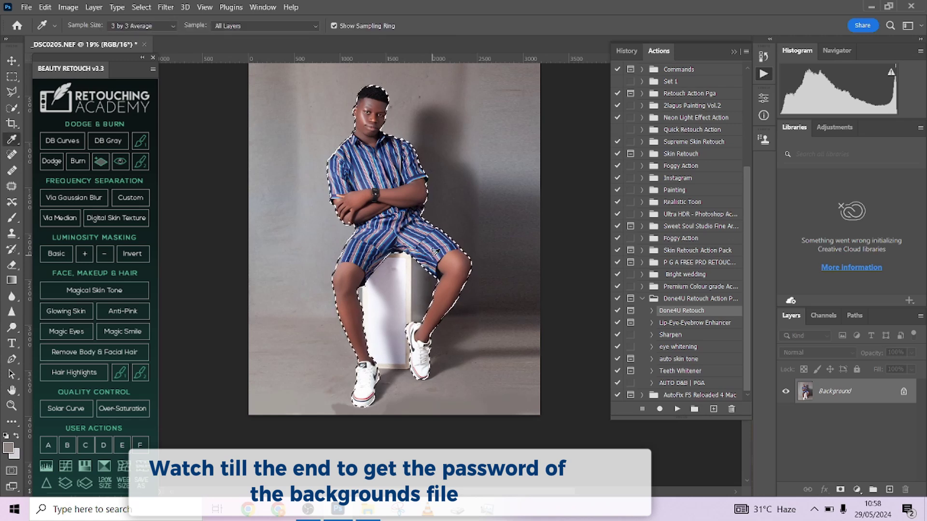
key(shift+i)
key(shift+i)
key(shift+ctrl+i)
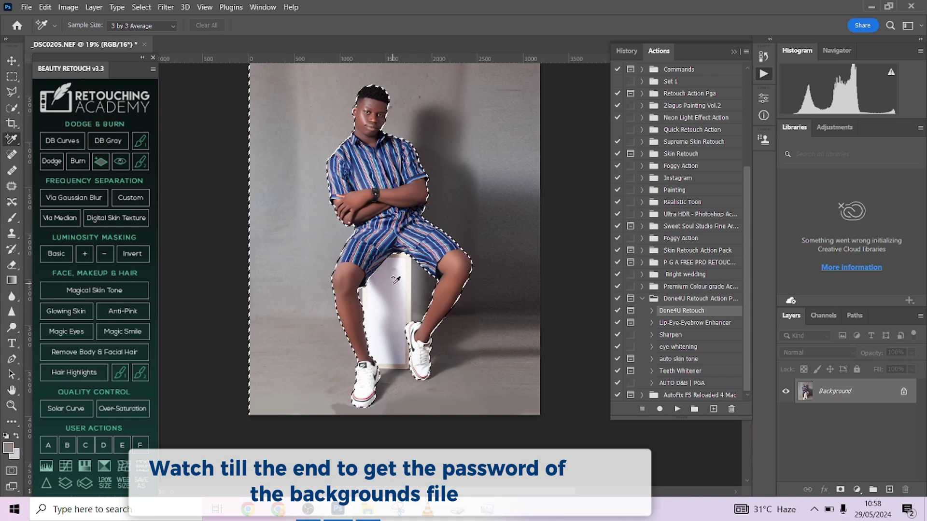
- Activate the Quick Selection tool and reduce its brush size to 56
click(11, 111)
alt+right_click(407, 295)
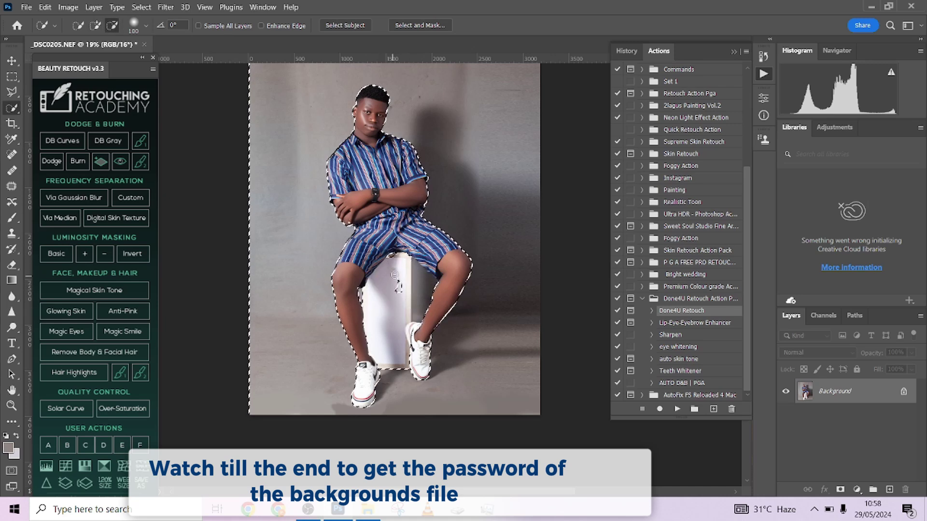
scroll(408, 333, up, 3)
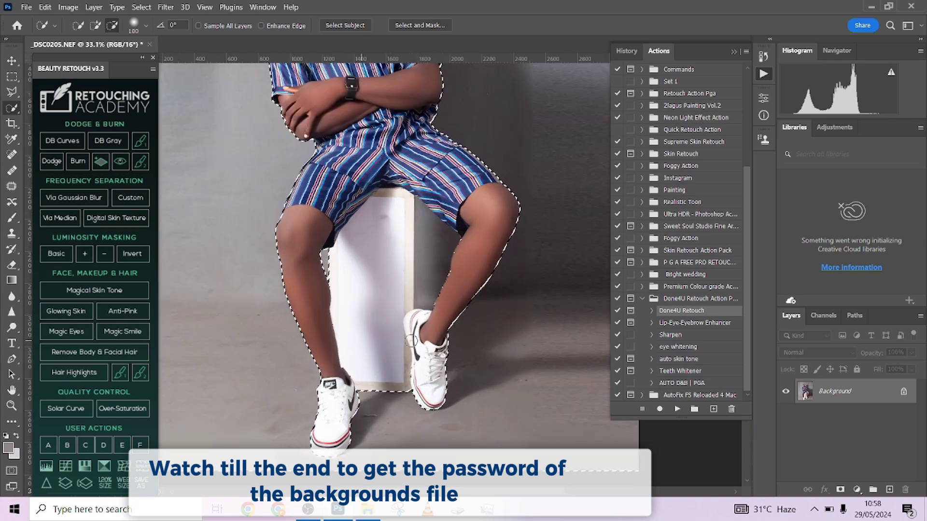
alt+drag(464, 244, 459, 241)
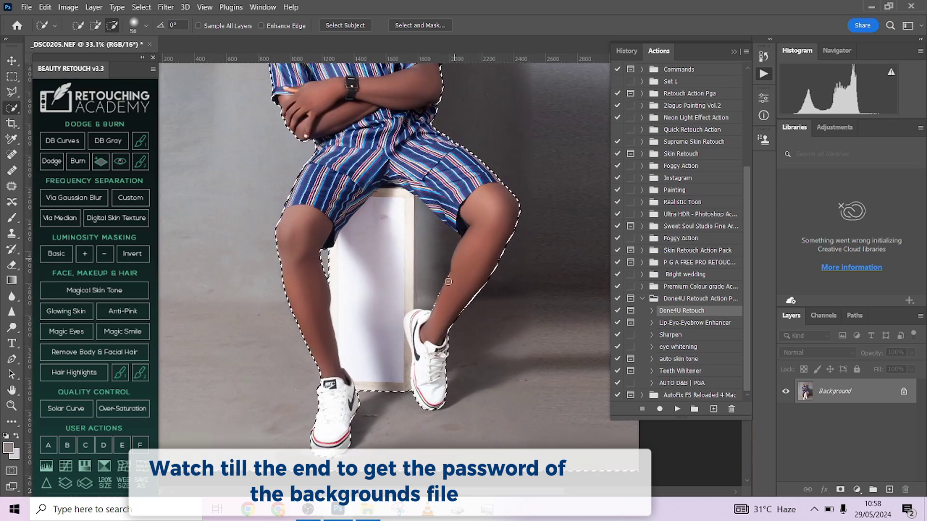
drag(375, 309, 384, 390)
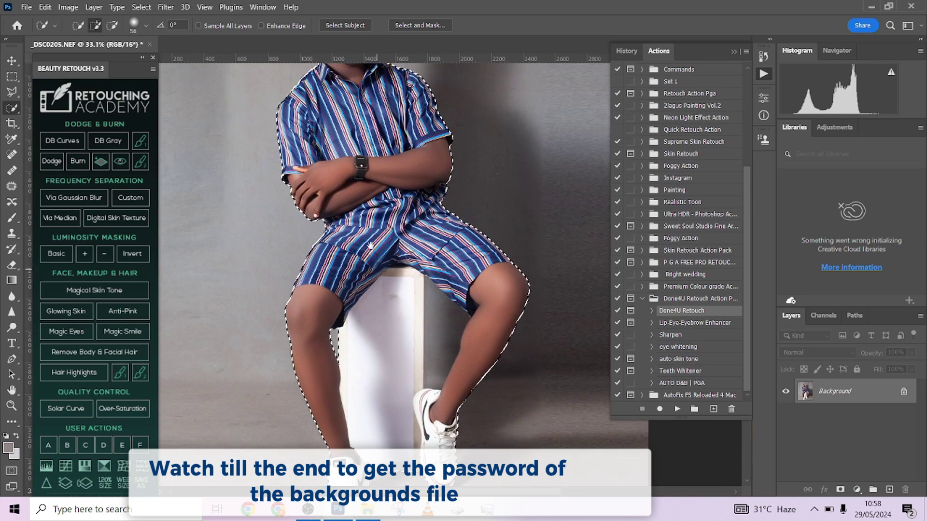
drag(371, 250, 379, 332)
scroll(457, 279, up, 5)
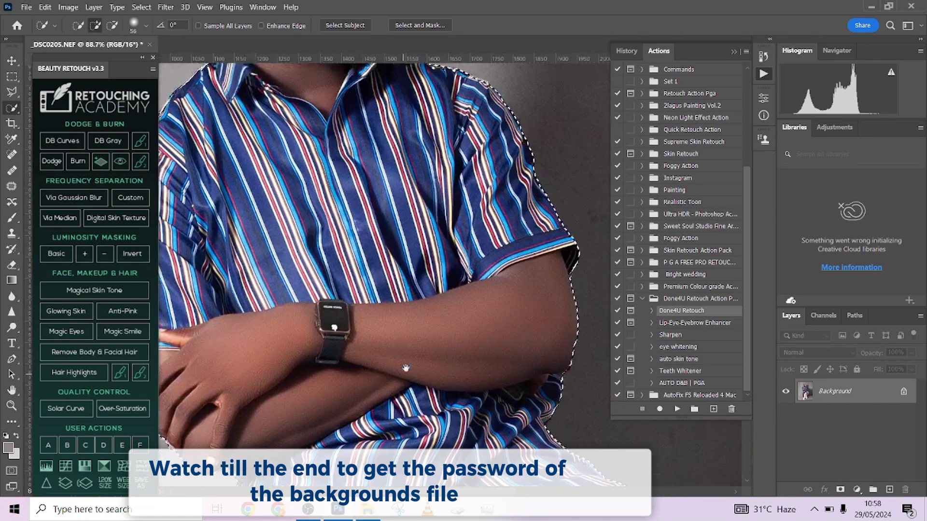
drag(291, 77, 385, 411)
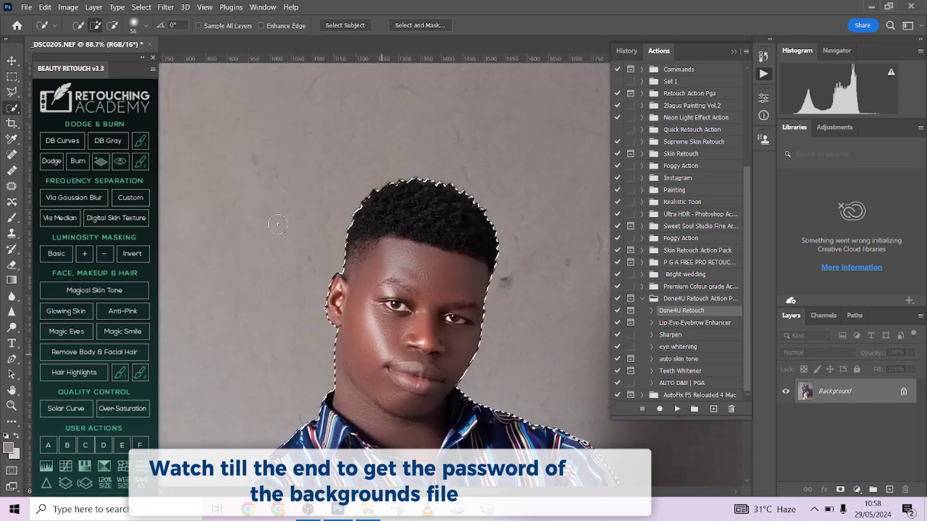
- Subtract the outer rim of the man's ear from the backdrop selection with the Polygonal Lasso
click(12, 92)
scroll(354, 257, up, 4)
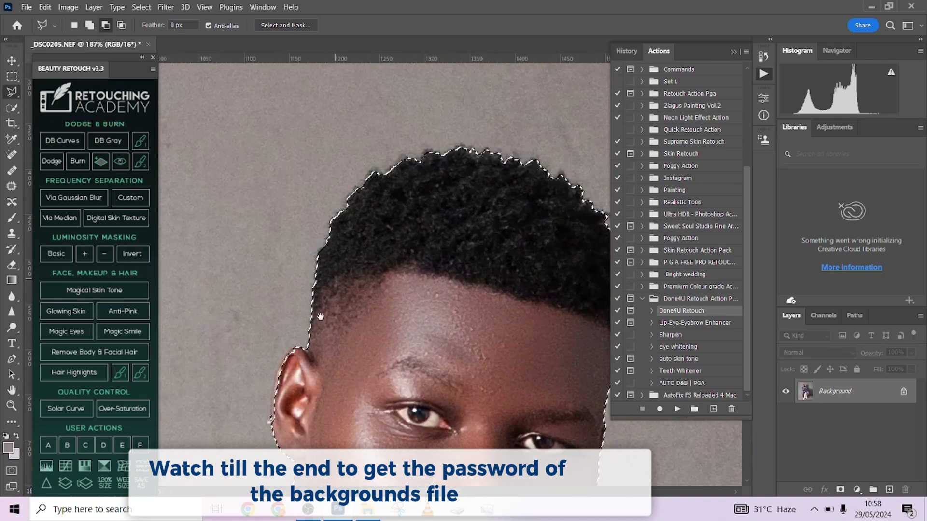
scroll(310, 304, up, 3)
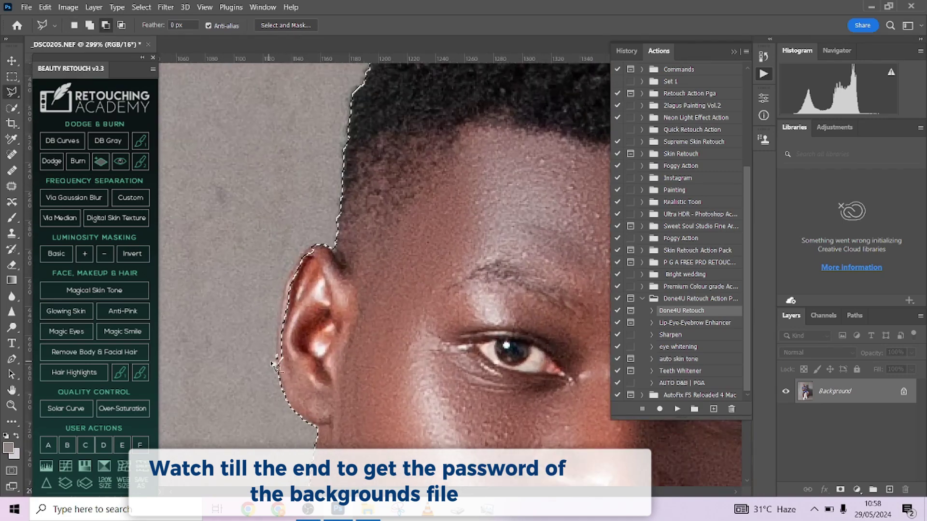
alt+click(272, 363)
click(277, 365)
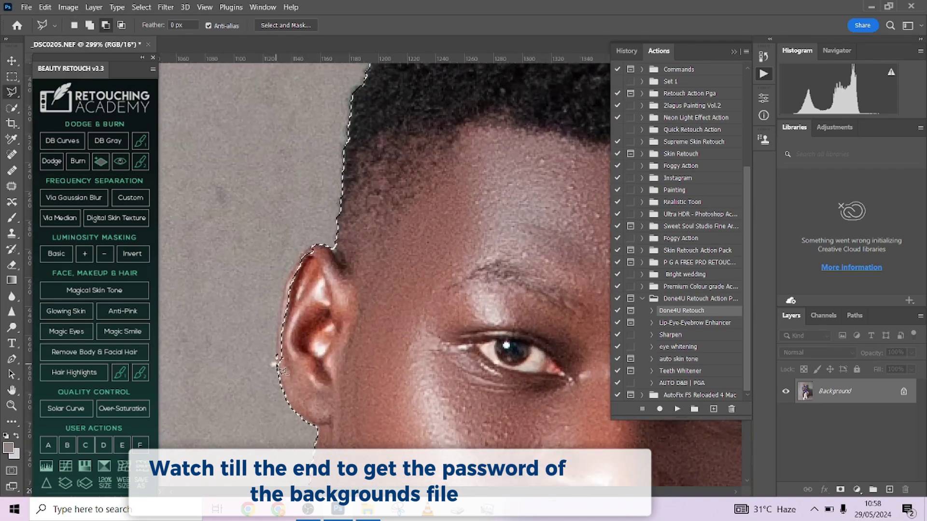
click(280, 320)
click(293, 288)
double_click(308, 381)
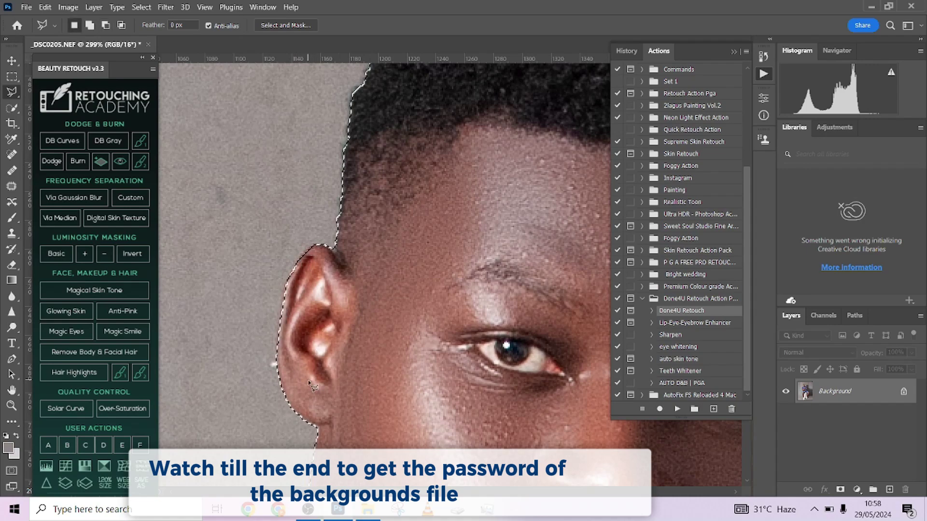
- Subtract the shirt collar's outer edge beside the neck from the backdrop selection
mouse_move(326, 417)
mouse_down()
mouse_move(348, 270)
mouse_move(368, 259)
mouse_up()
drag(353, 393, 376, 255)
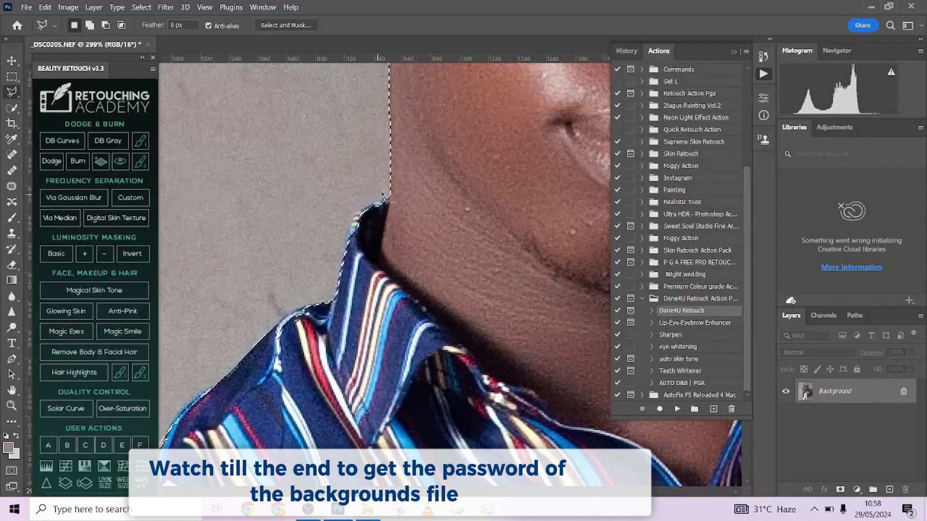
alt+click(390, 194)
click(358, 212)
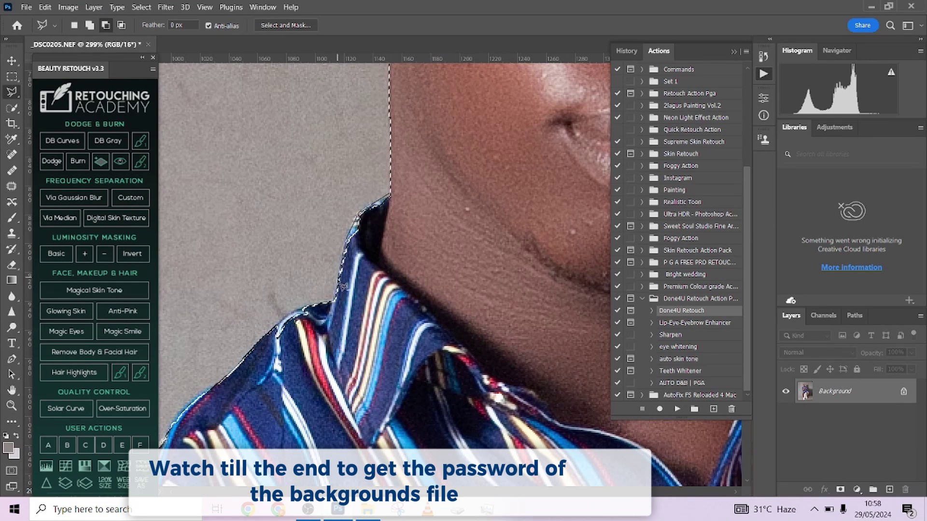
click(335, 302)
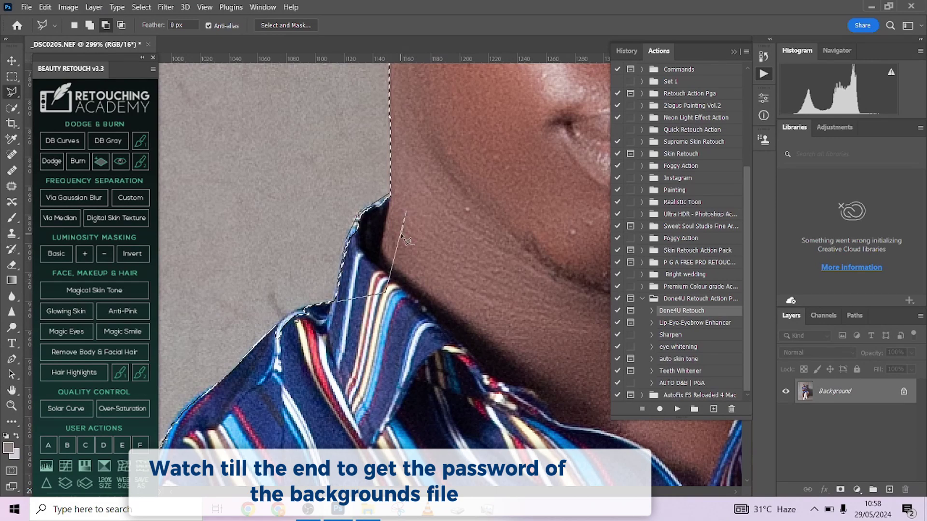
double_click(407, 208)
- Subtract the strip of shirt shoulder next to the collar from the backdrop selection
drag(346, 320, 391, 235)
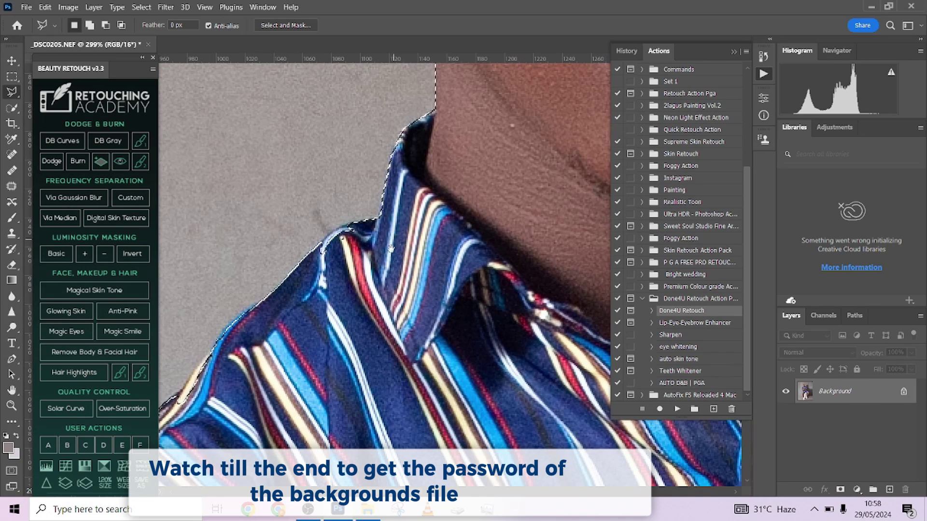
key(alt)
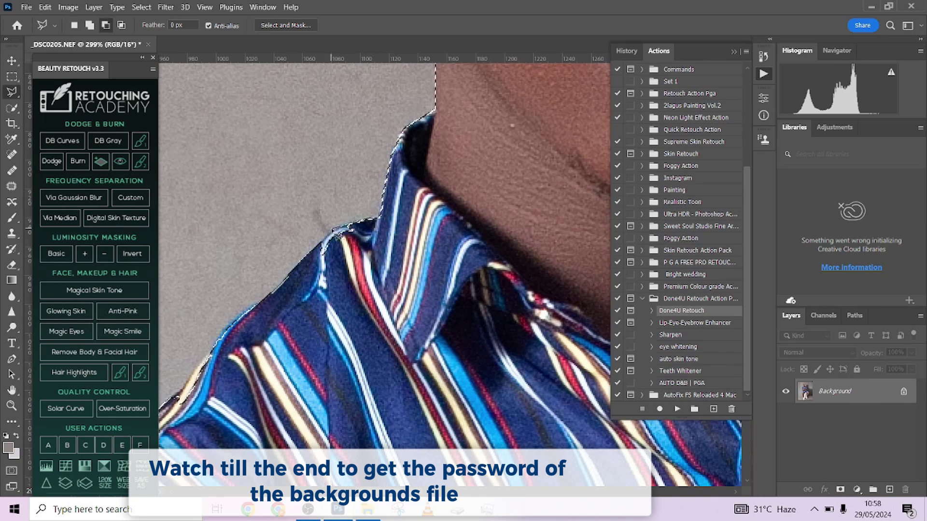
alt+click(331, 229)
click(302, 262)
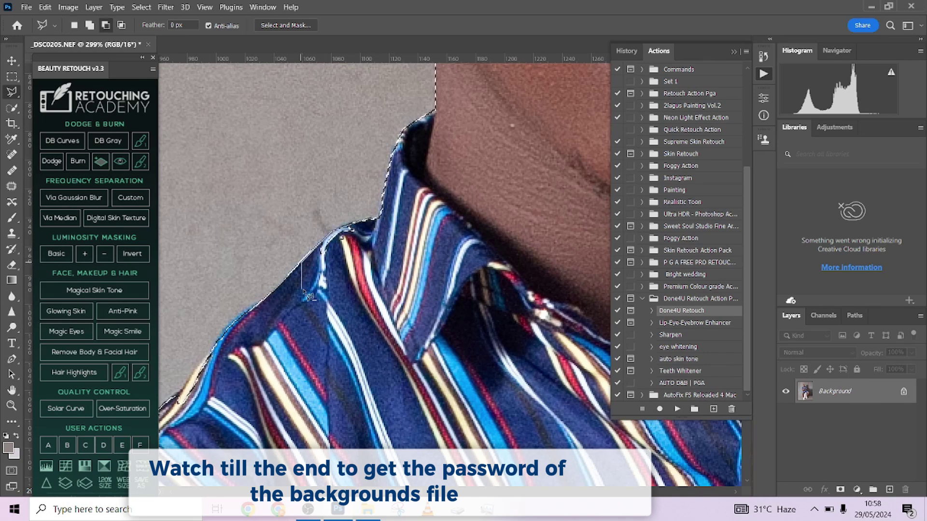
double_click(394, 237)
- Subtract the striped edge from the outer shoulder down to the top of the sleeve from the backdrop selection
drag(303, 323, 401, 160)
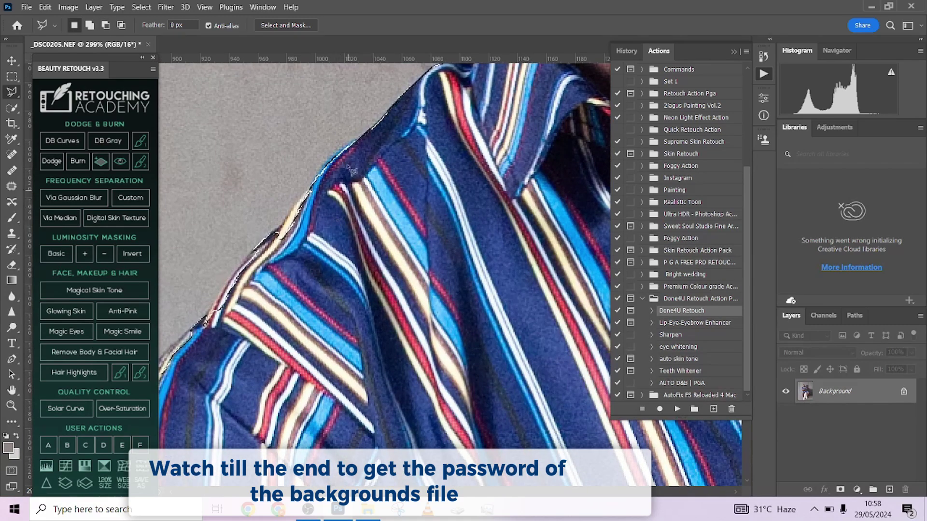
key(alt)
alt+click(346, 146)
click(291, 212)
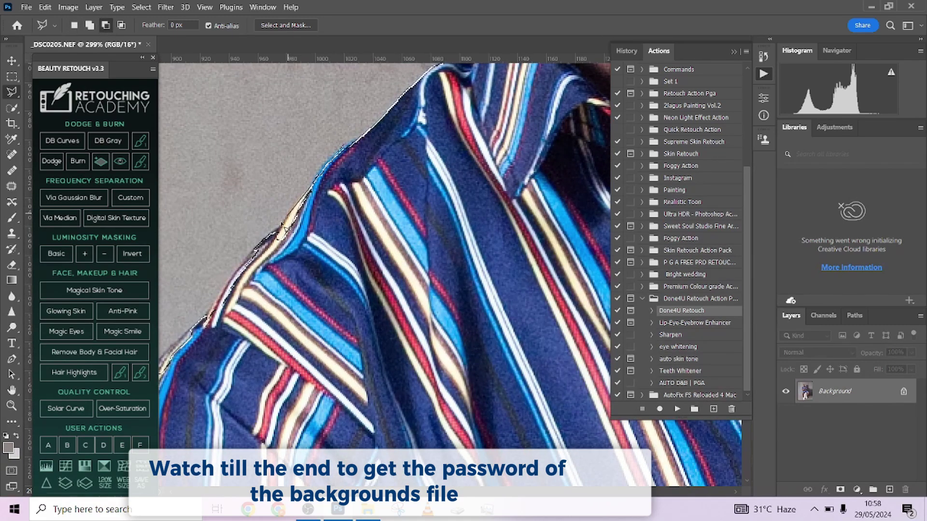
click(237, 275)
drag(237, 275, 359, 136)
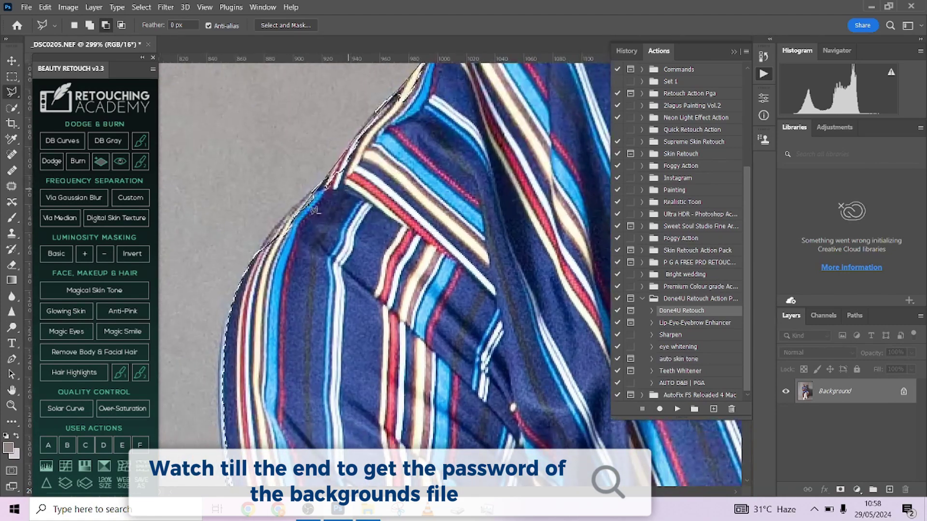
click(308, 197)
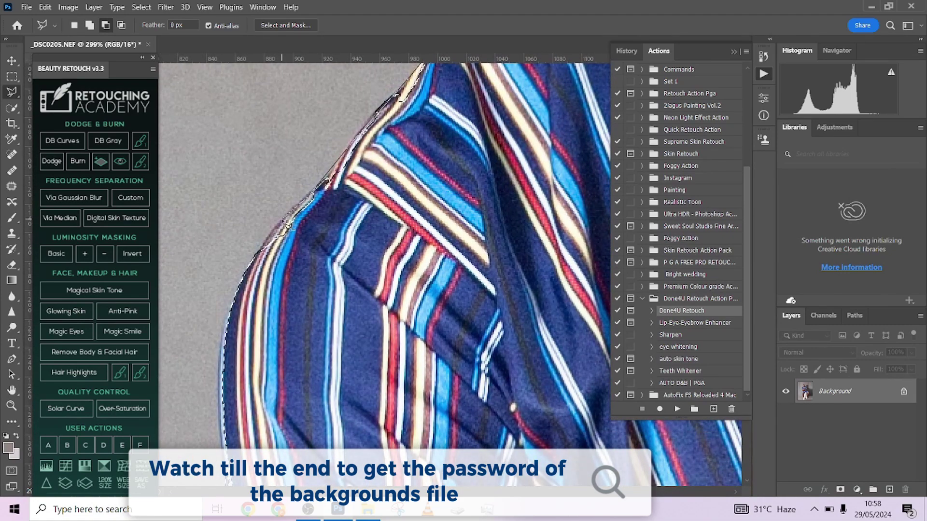
click(255, 258)
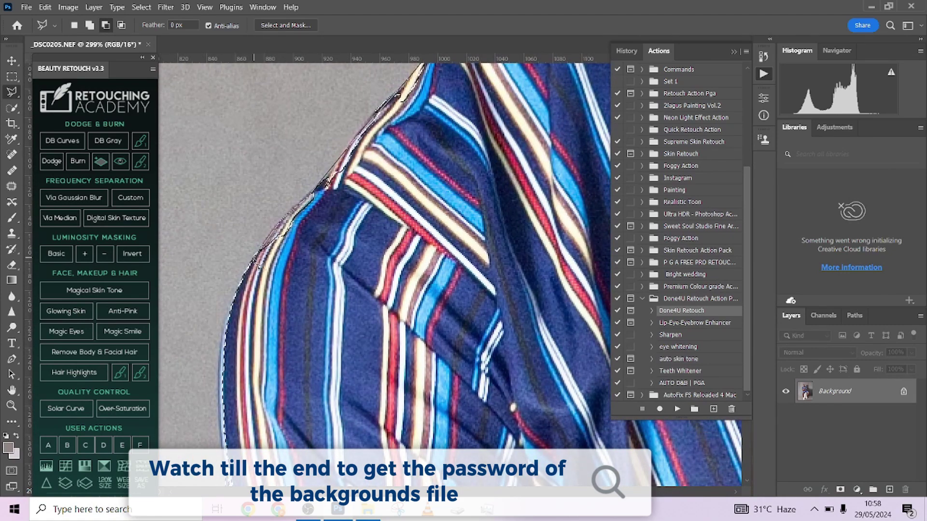
click(282, 285)
double_click(545, 117)
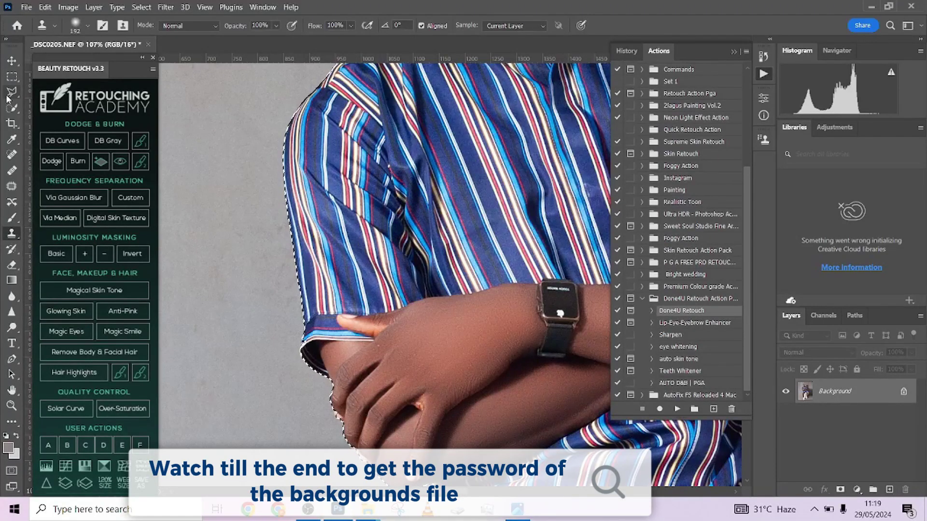
- Subtract the lower two fingertips on the hand's outer edge from the backdrop selection with the Polygonal Lasso
click(12, 94)
drag(399, 398, 355, 275)
scroll(356, 275, up, 4)
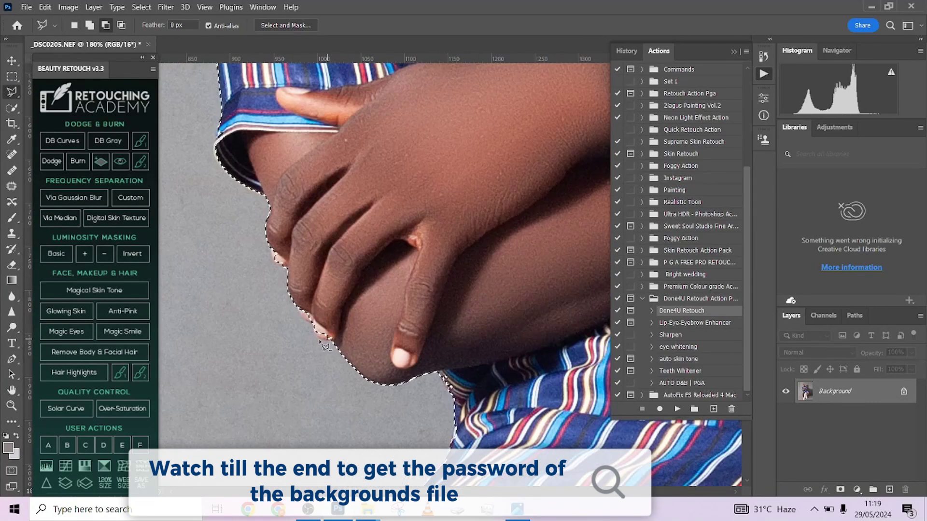
click(313, 326)
click(299, 314)
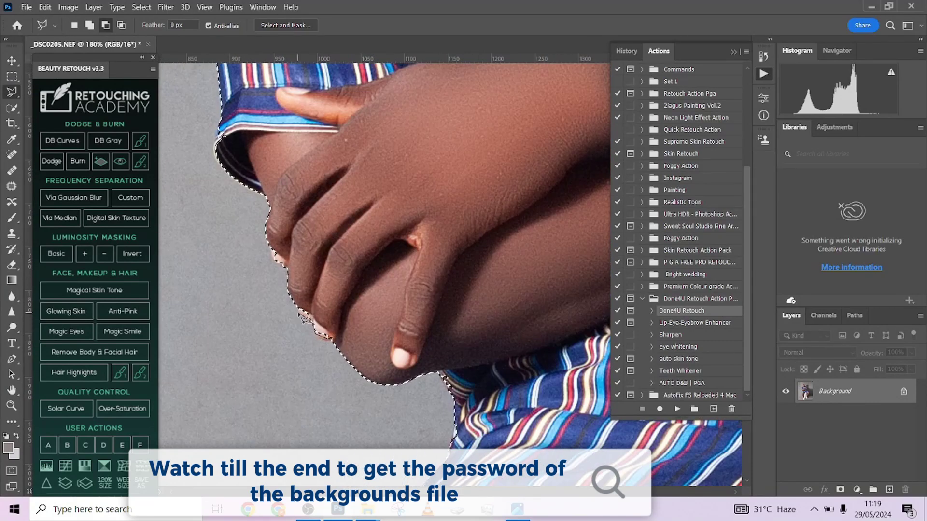
click(298, 305)
click(305, 298)
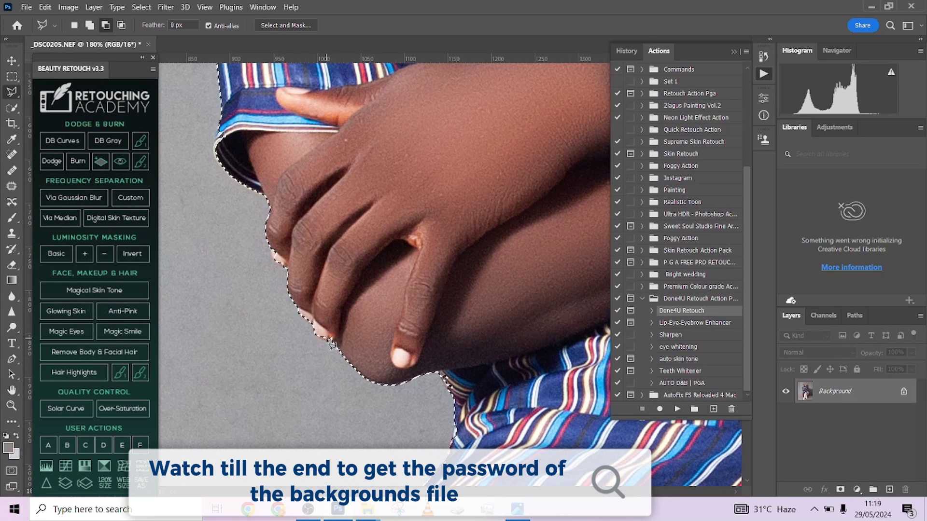
scroll(338, 340, up, 2)
click(304, 333)
click(312, 341)
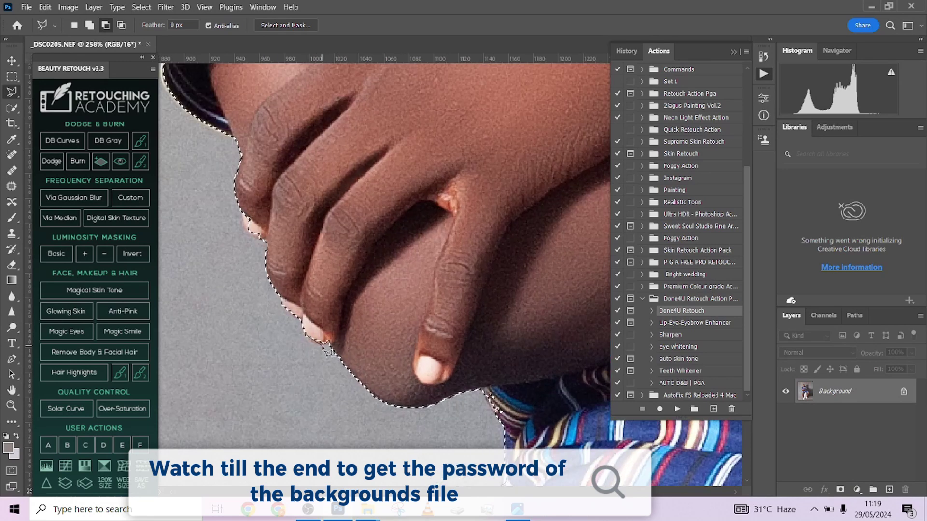
click(323, 345)
click(305, 332)
- Subtract the uppermost fingertip, just below the sleeve opening, from the backdrop selection
drag(309, 285, 357, 365)
alt+click(290, 291)
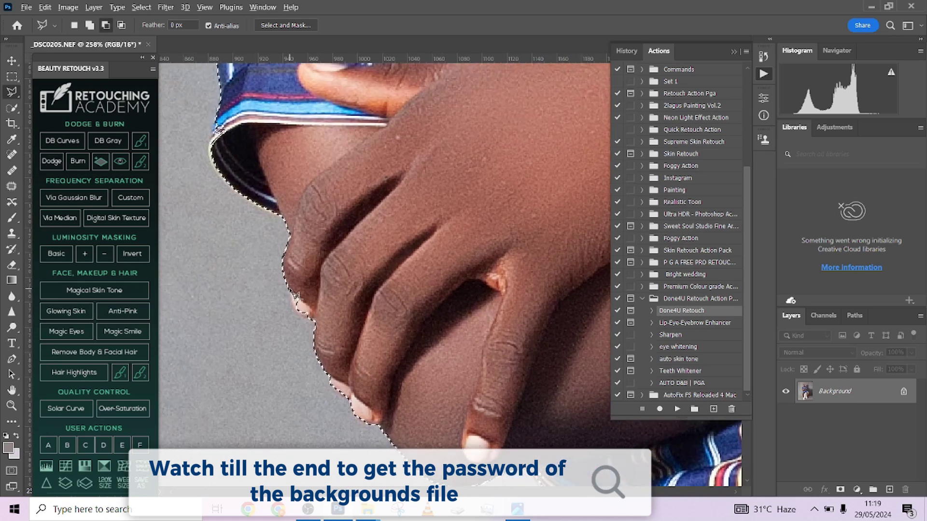
click(292, 307)
click(300, 315)
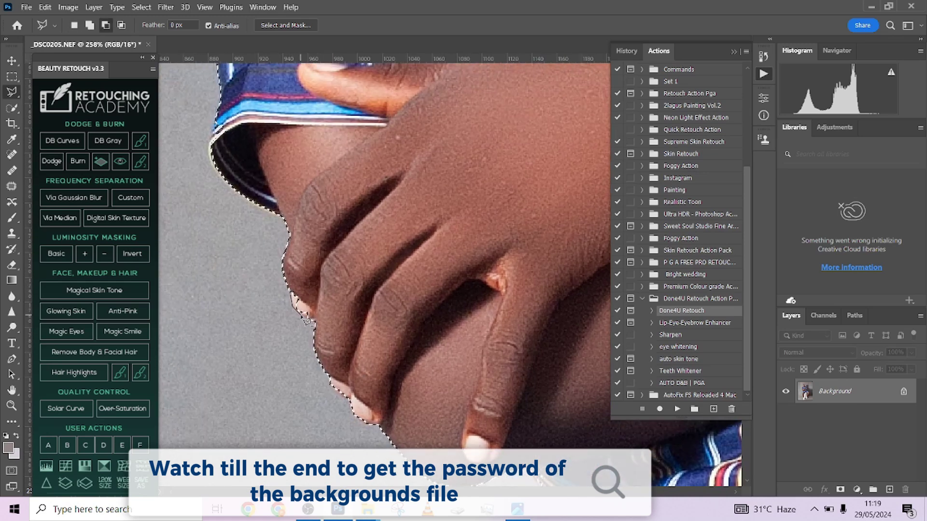
double_click(299, 269)
- Add the small patch of floor beneath the toe sole of the first shoe to the backdrop selection with the Polygonal Lasso
scroll(297, 275, down, 7)
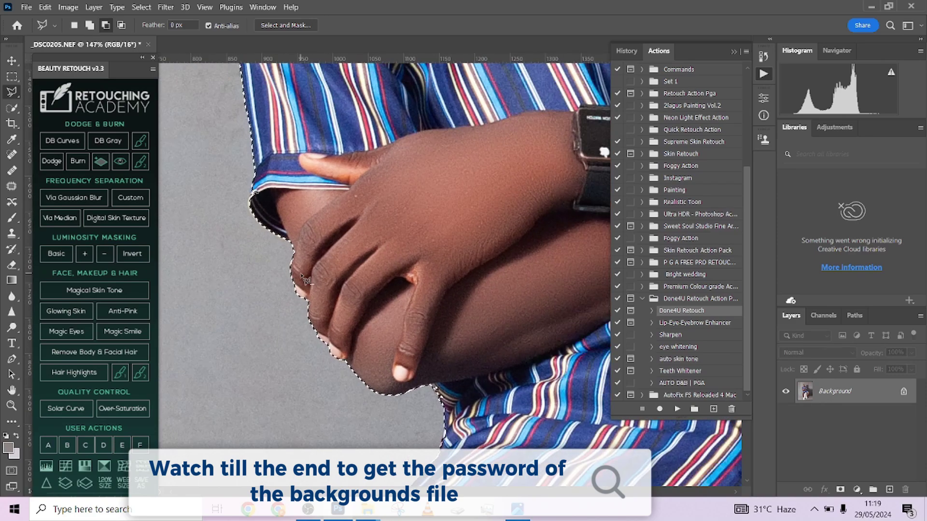
drag(409, 391, 401, 259)
scroll(401, 259, up, 3)
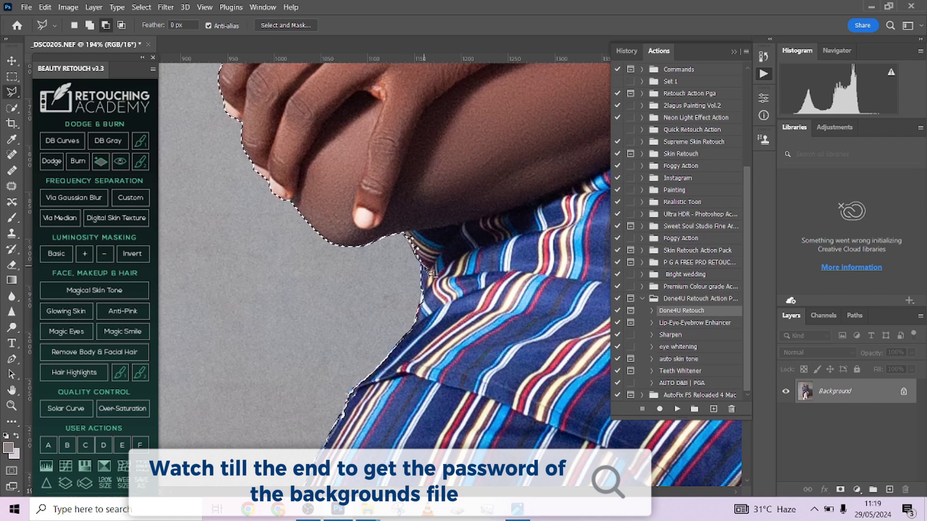
scroll(392, 285, down, 3)
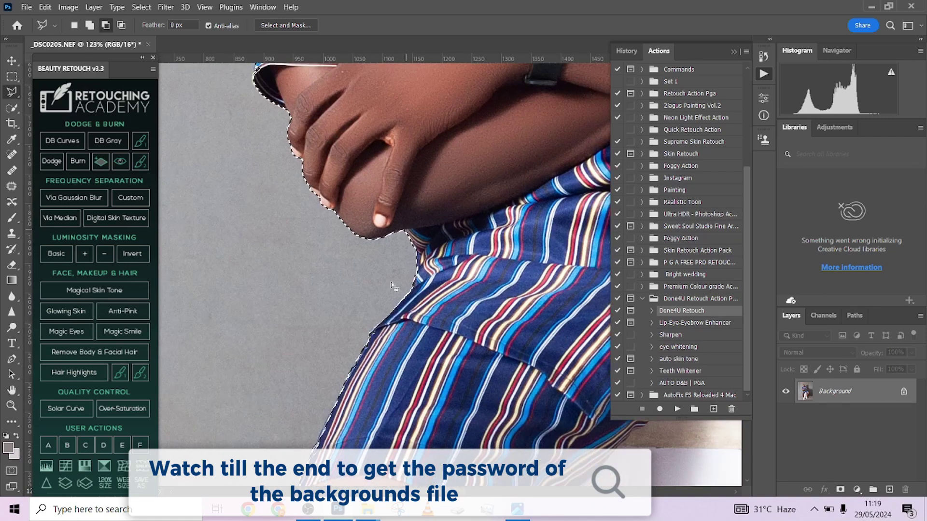
scroll(392, 285, down, 10)
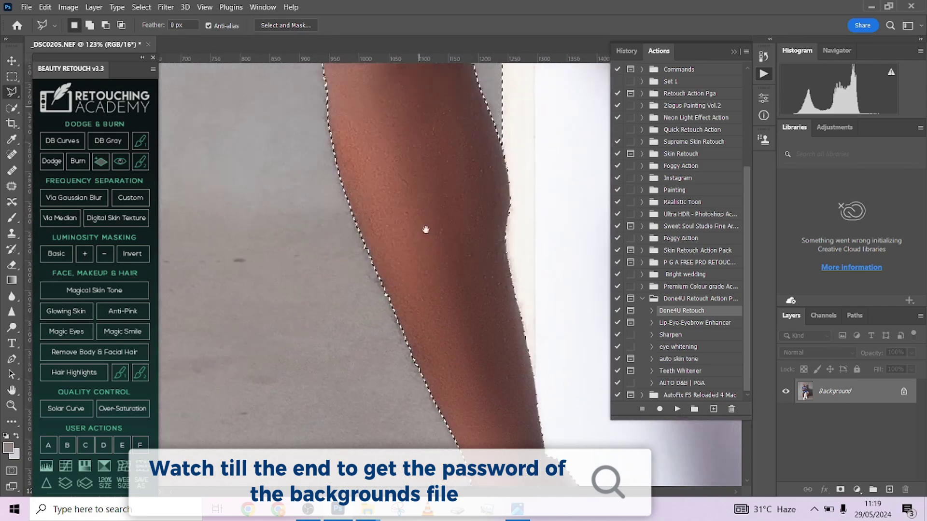
scroll(426, 230, down, 8)
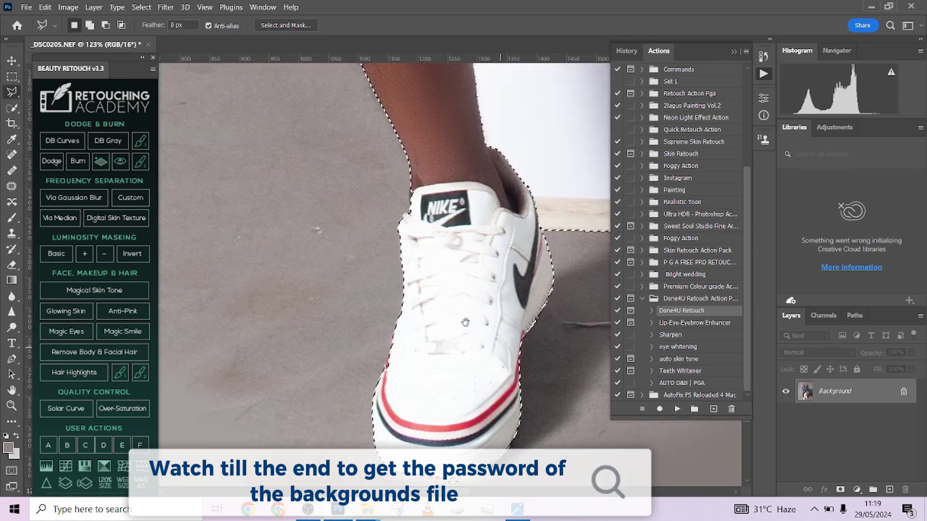
drag(465, 322, 400, 277)
scroll(378, 430, up, 4)
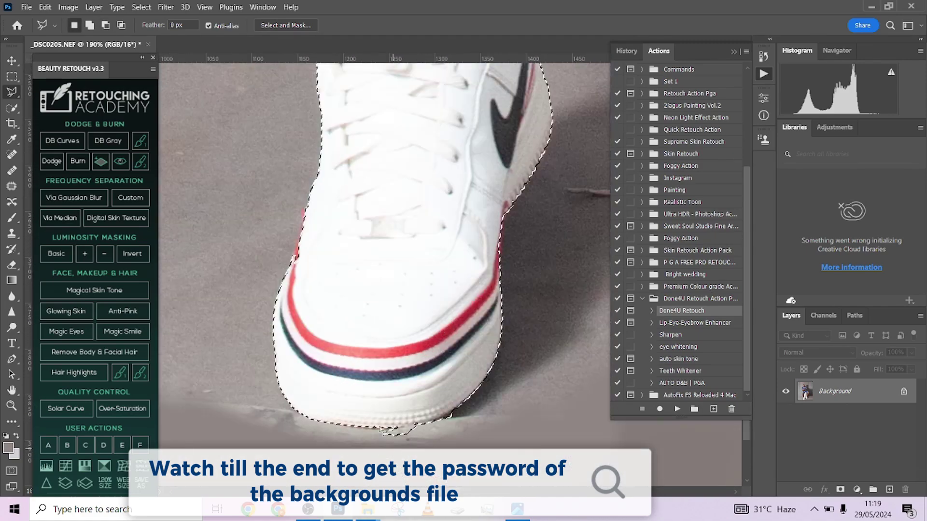
key(shift)
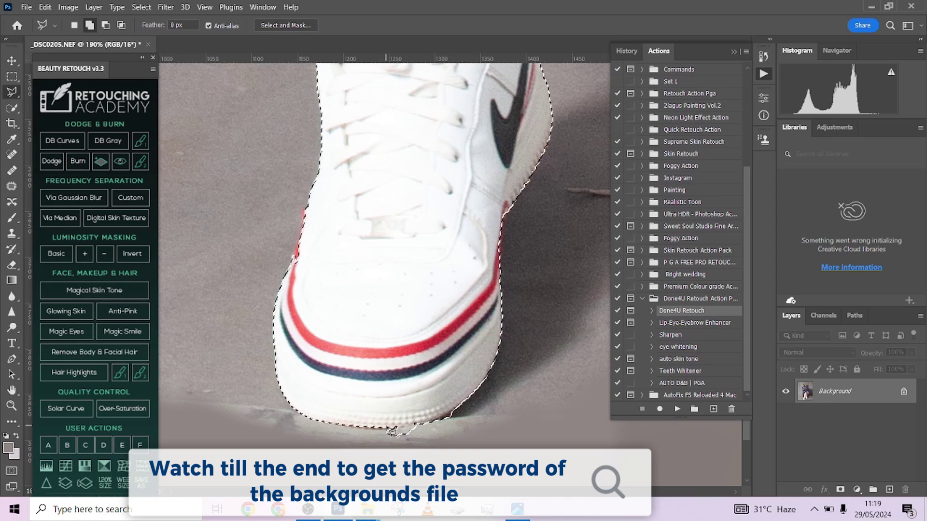
mouse_move(392, 431)
mouse_down()
mouse_move(434, 427)
mouse_move(473, 407)
mouse_move(458, 416)
mouse_move(478, 393)
mouse_move(461, 434)
mouse_up()
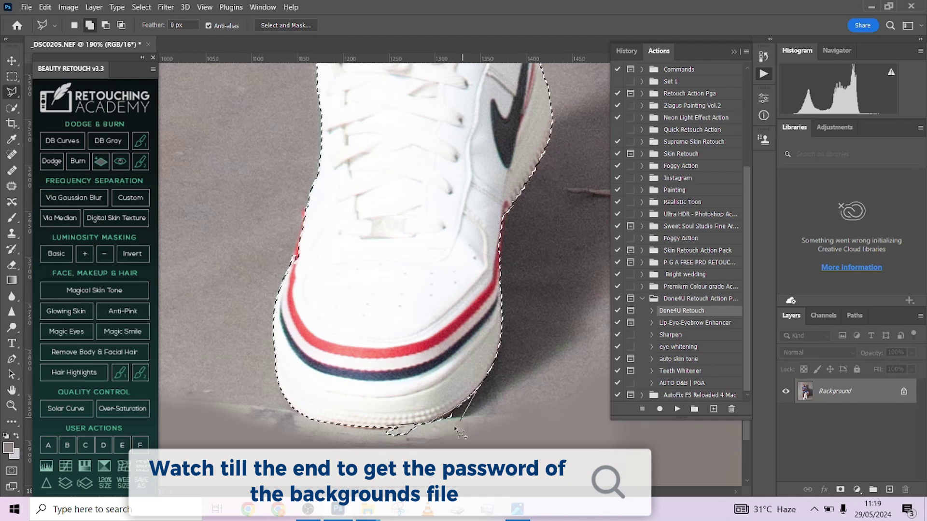
drag(392, 429, 392, 431)
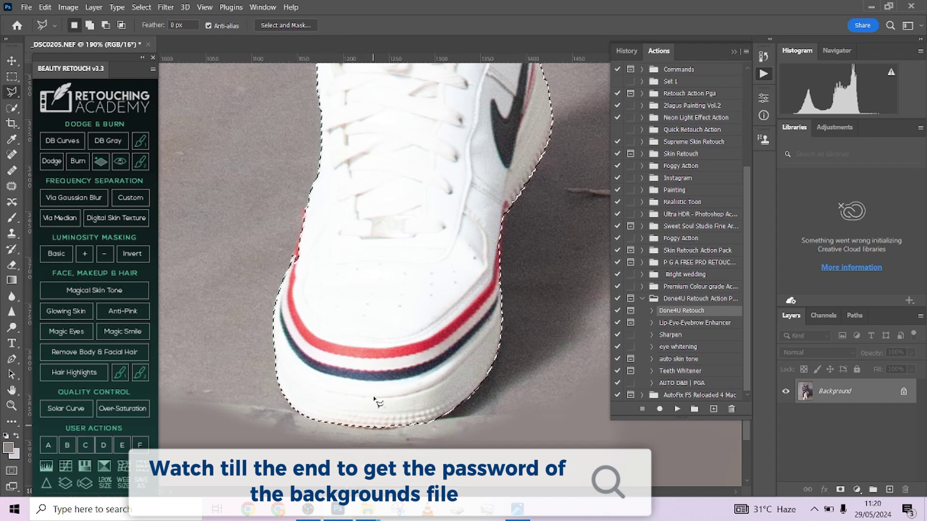
- Subtract the red-striped edge beside the toe box of the same shoe from the backdrop selection
scroll(374, 397, down, 2)
scroll(315, 283, up, 3)
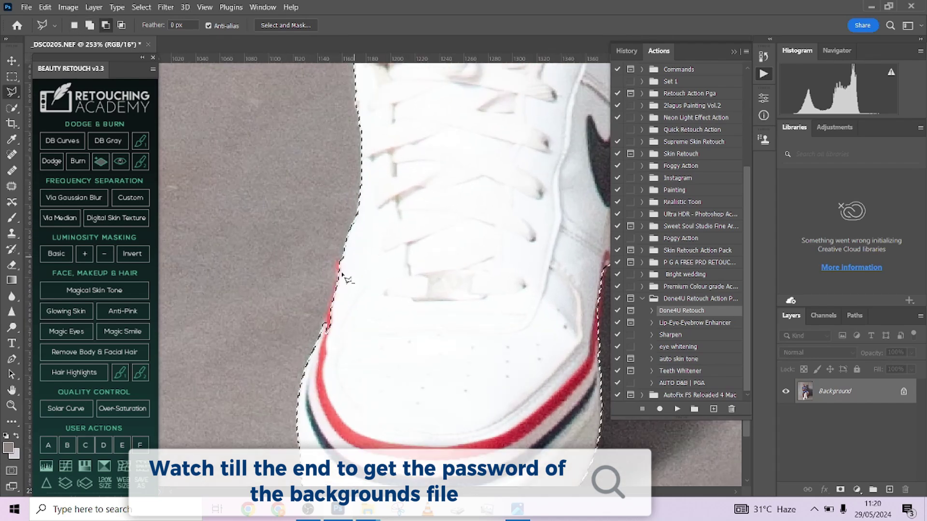
drag(344, 270, 334, 320)
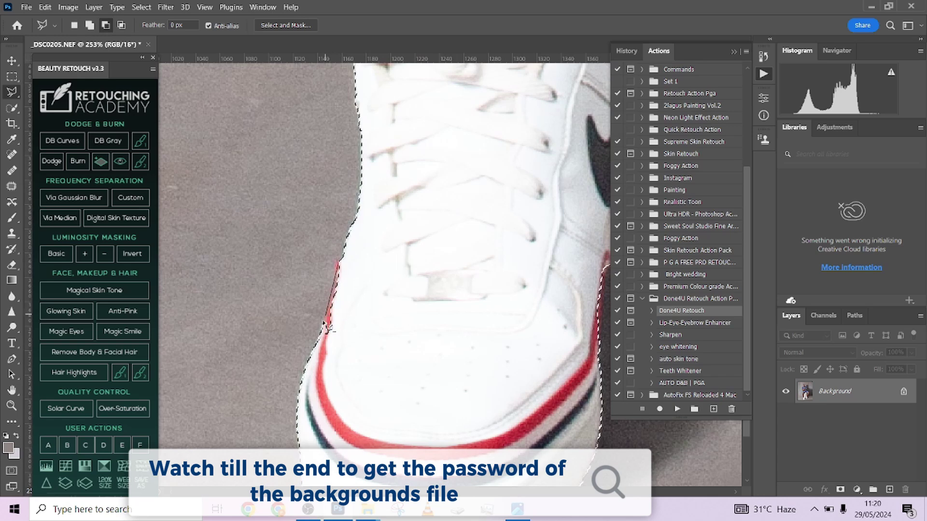
drag(319, 357, 366, 307)
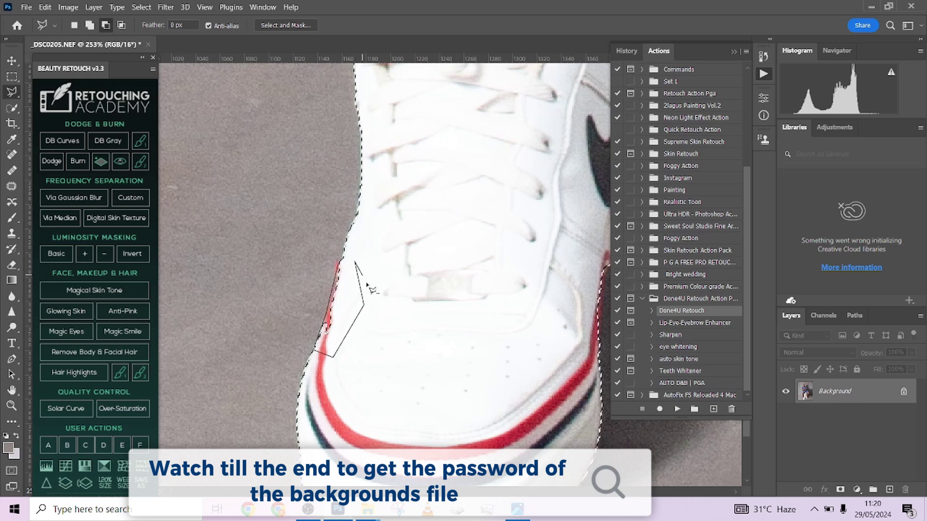
double_click(356, 262)
- Subtract the thin sliver along the lower leg's border with the white panel, from the calf to the shoe's heel, from the backdrop selection
scroll(385, 268, down, 4)
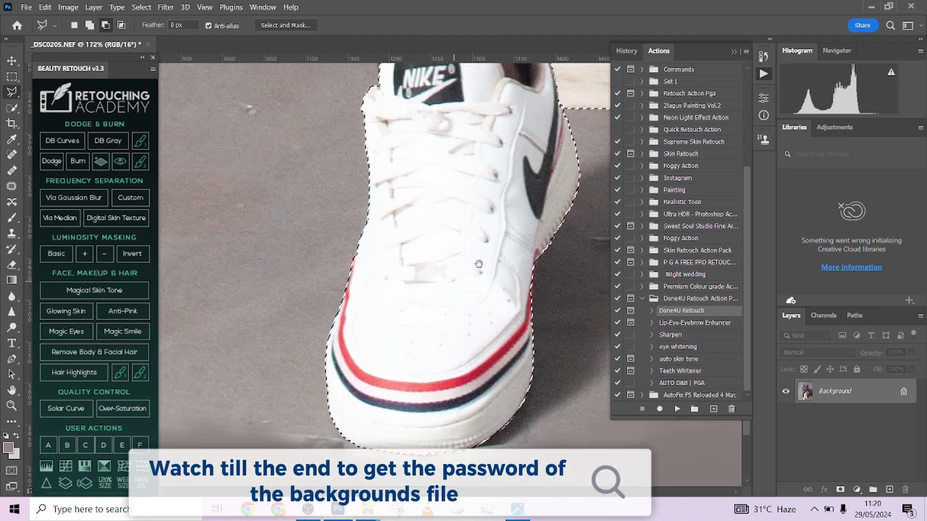
drag(479, 264, 380, 288)
scroll(474, 335, up, 2)
scroll(423, 276, down, 3)
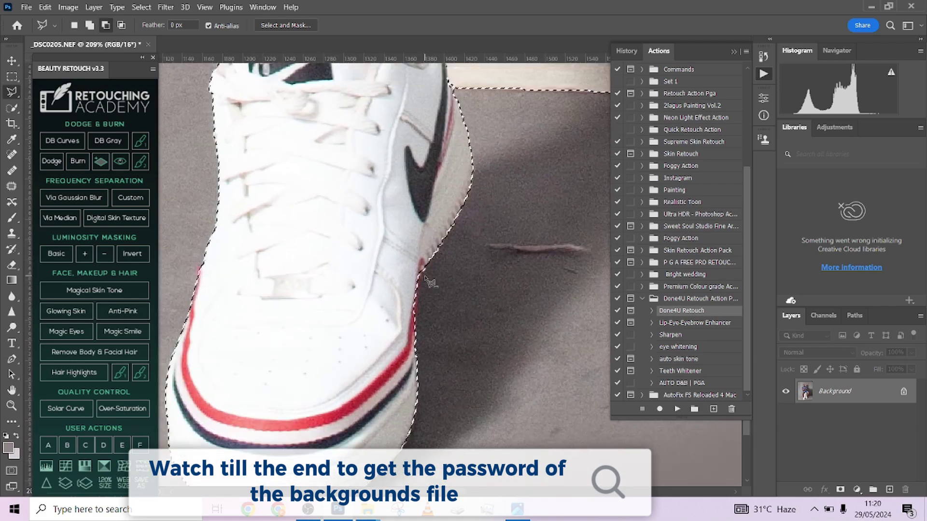
drag(435, 259, 317, 352)
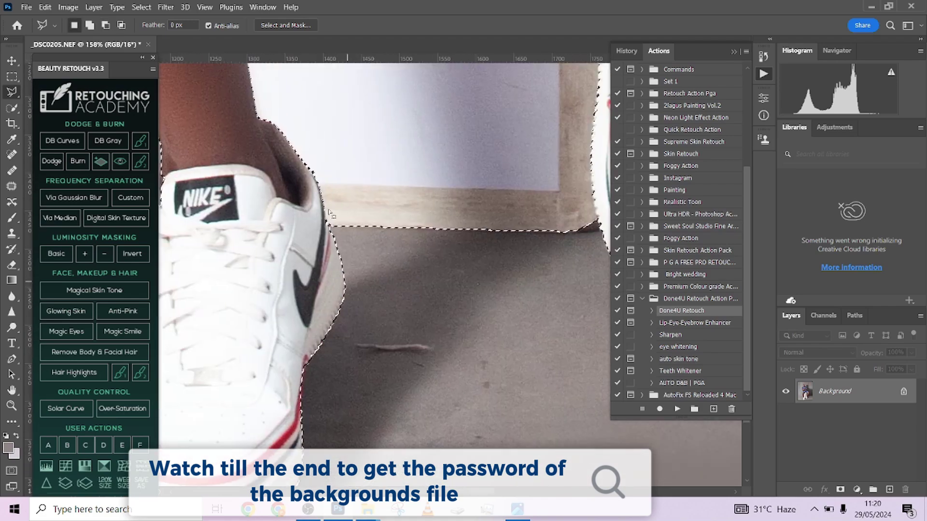
alt+click(309, 99)
click(330, 226)
drag(332, 228, 418, 268)
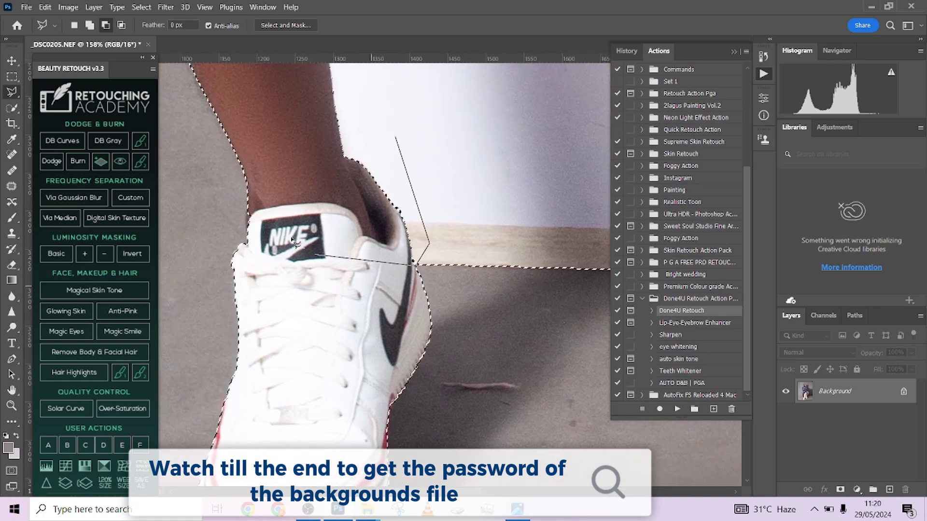
click(292, 238)
click(281, 188)
click(294, 86)
drag(294, 86, 304, 331)
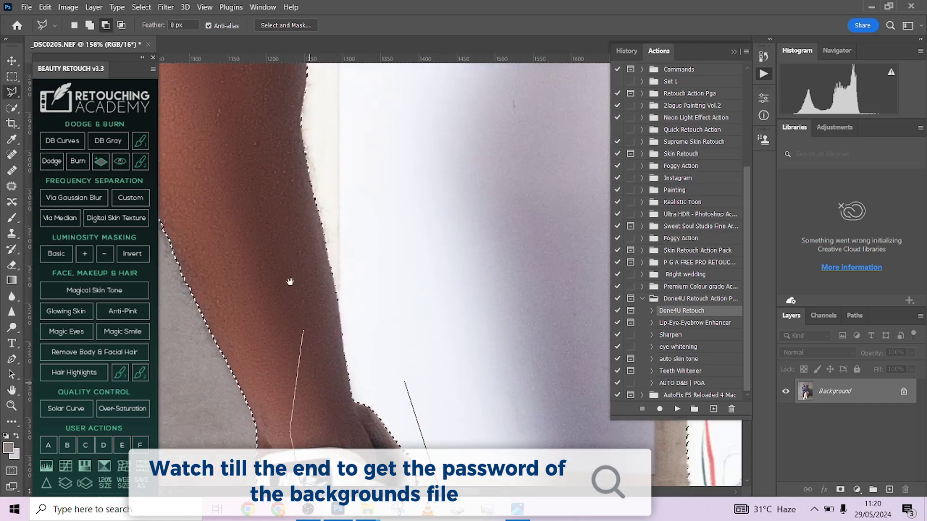
click(246, 188)
drag(252, 164, 262, 320)
click(241, 170)
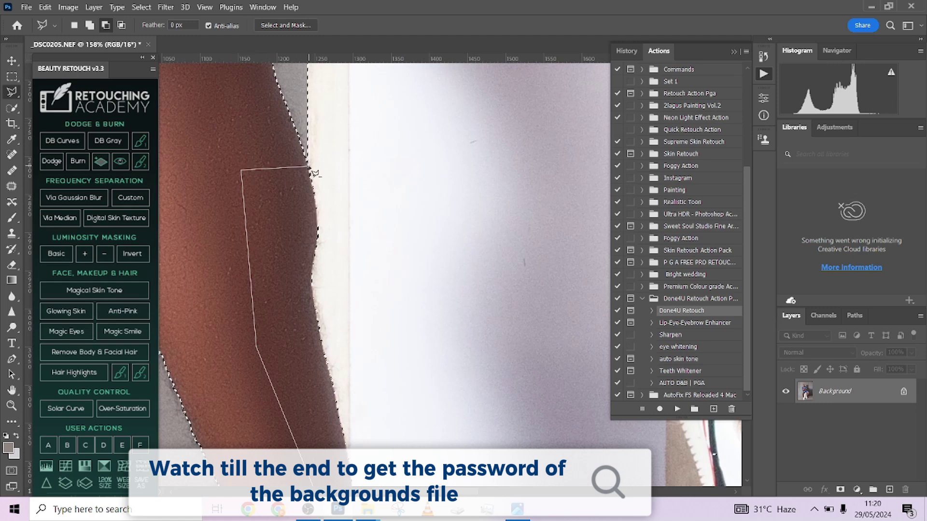
click(307, 164)
drag(444, 352, 387, 145)
double_click(409, 232)
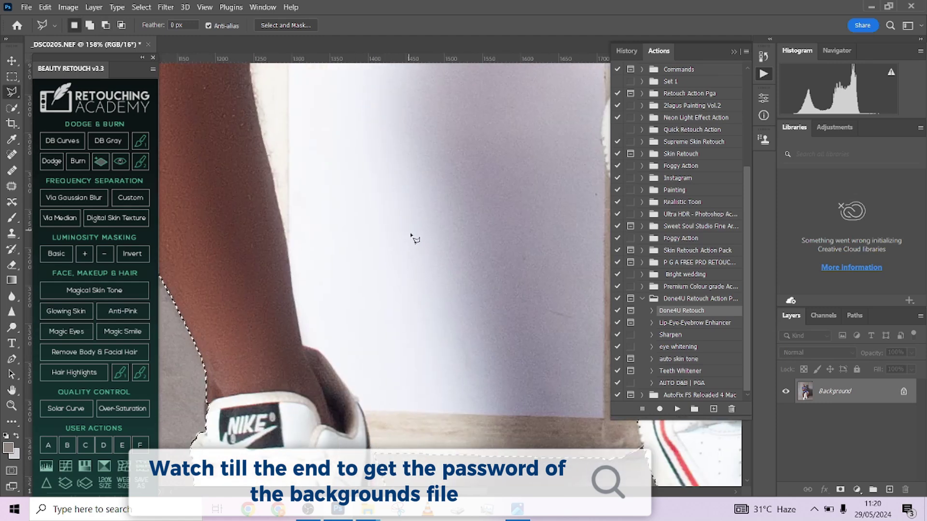
- Subtract the sliver between the other shoe's side and the white panel's wooden frame from the backdrop selection
scroll(412, 236, down, 3)
drag(479, 248, 219, 300)
alt+click(292, 171)
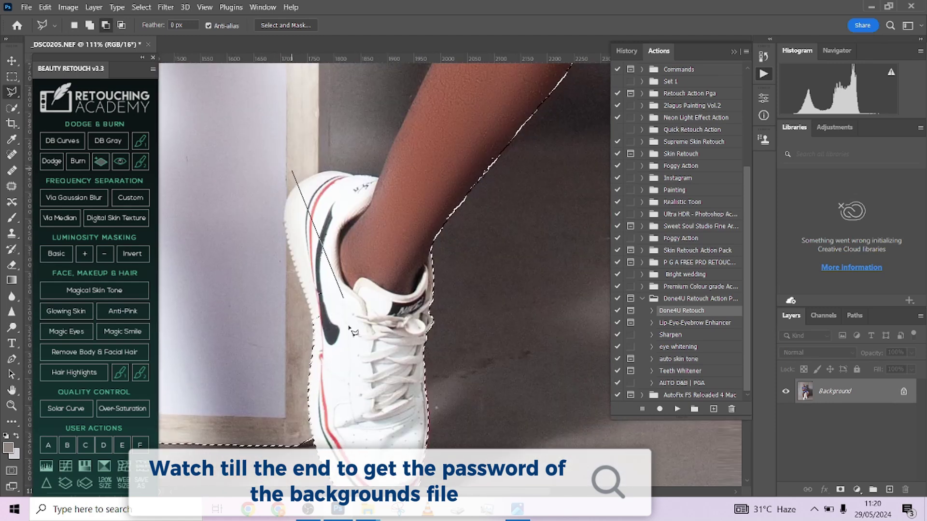
click(348, 326)
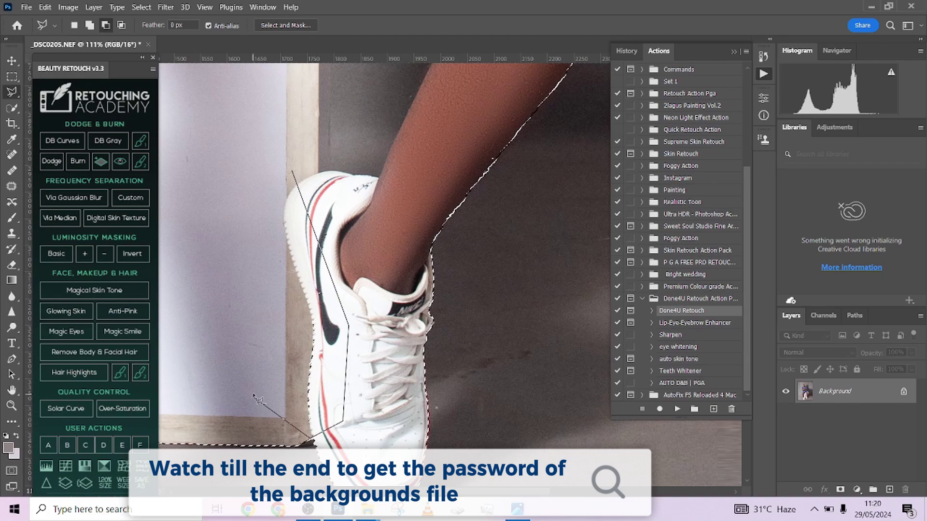
- Subtract the red-trimmed outer edge of the second shoe's toe from the backdrop selection
mouse_move(401, 169)
mouse_down()
mouse_move(368, 383)
mouse_move(215, 220)
mouse_up()
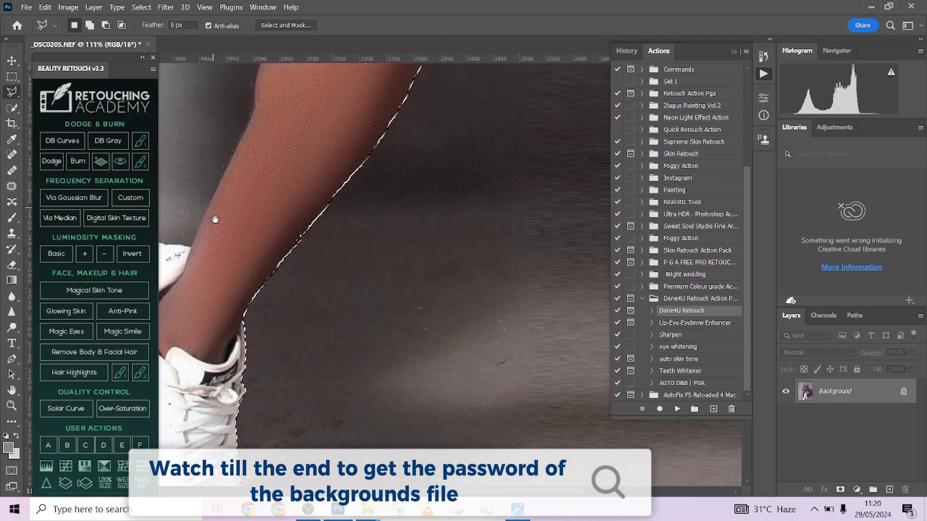
scroll(239, 396, up, 2)
drag(239, 395, 313, 179)
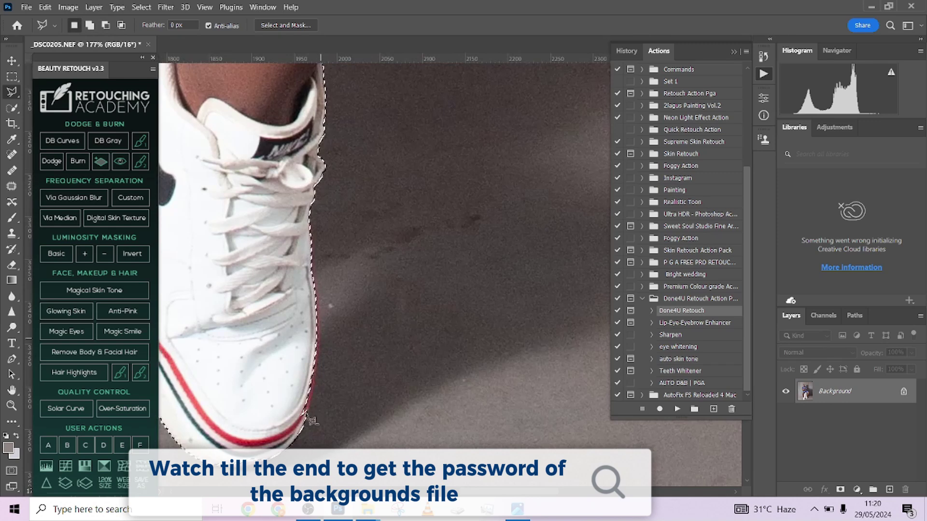
key(alt)
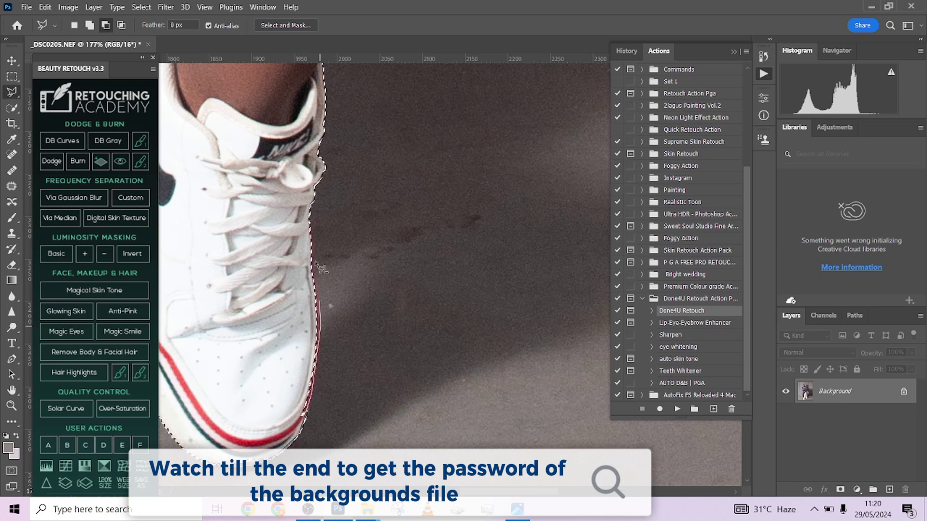
double_click(218, 414)
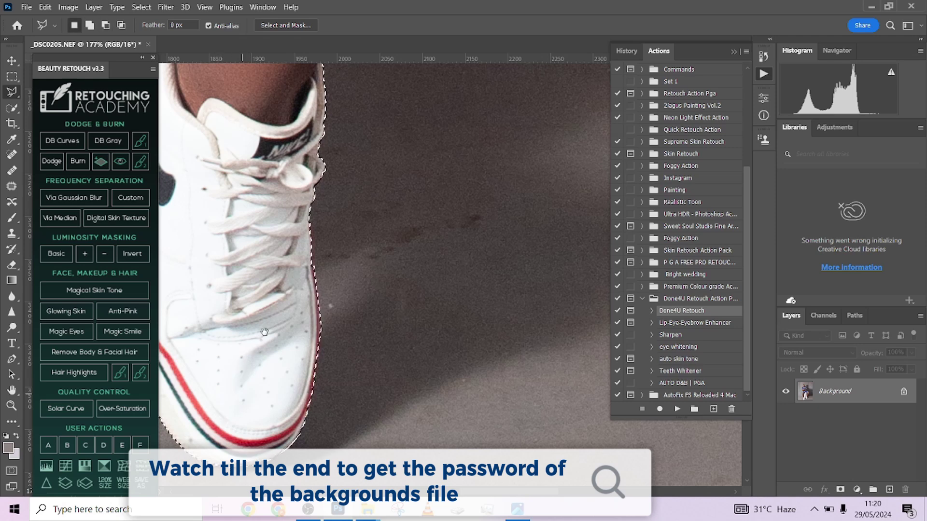
- Subtract the shadowed edge of the slanted leg, from the shoe's ankle opening up to the knee, from the backdrop selection with the Polygonal Lasso
drag(288, 207, 257, 347)
drag(285, 246, 261, 369)
mouse_move(307, 287)
mouse_down()
mouse_move(261, 392)
mouse_move(274, 378)
mouse_up()
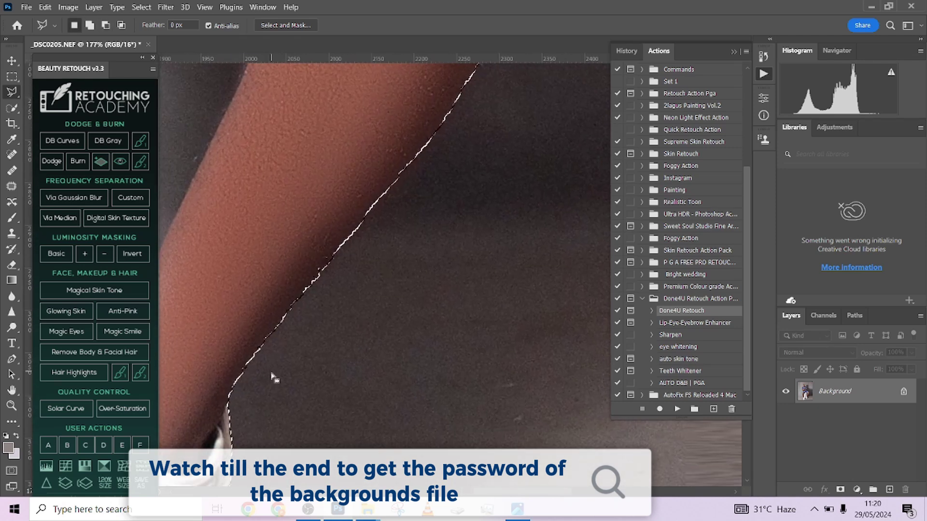
alt+click(231, 393)
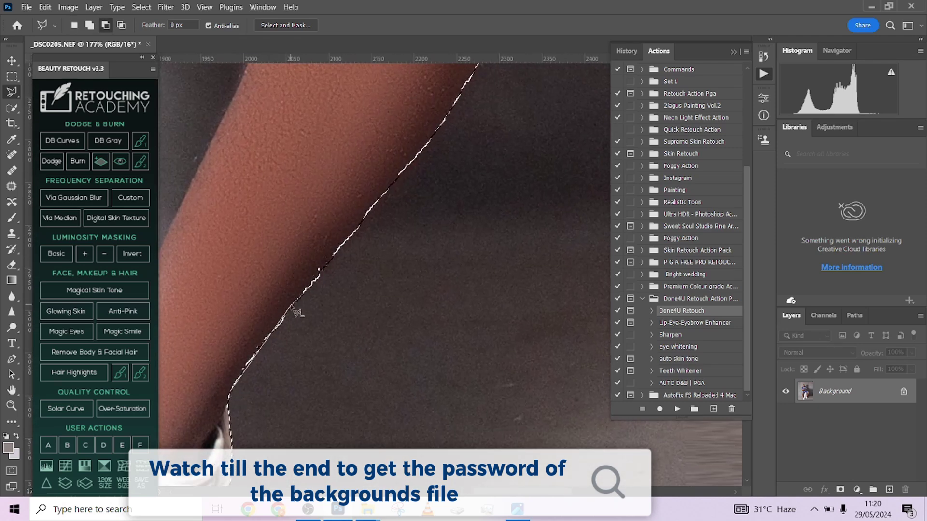
scroll(292, 307, up, 1)
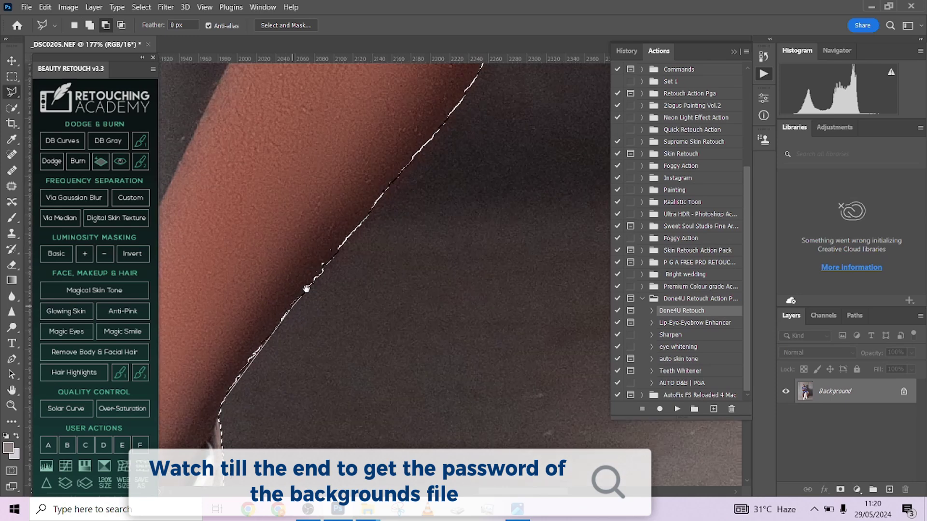
drag(306, 287, 189, 407)
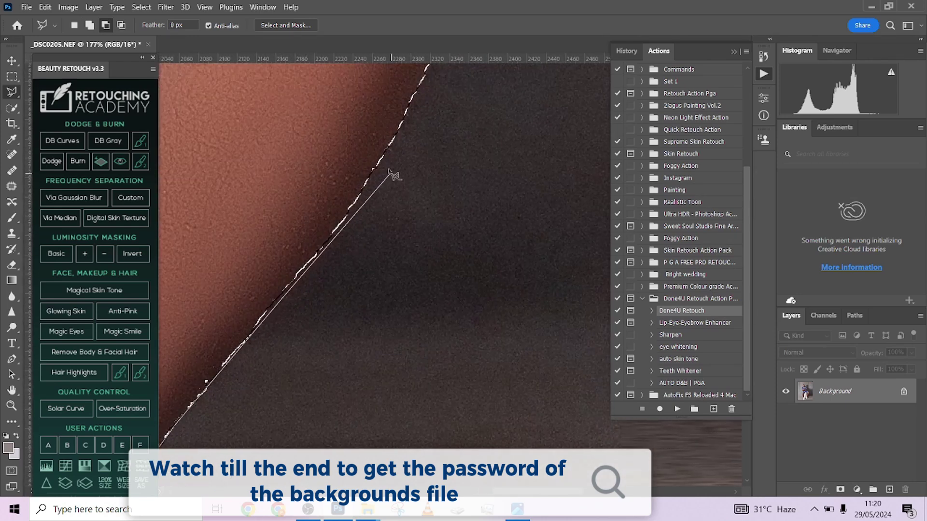
click(371, 183)
drag(371, 183, 276, 344)
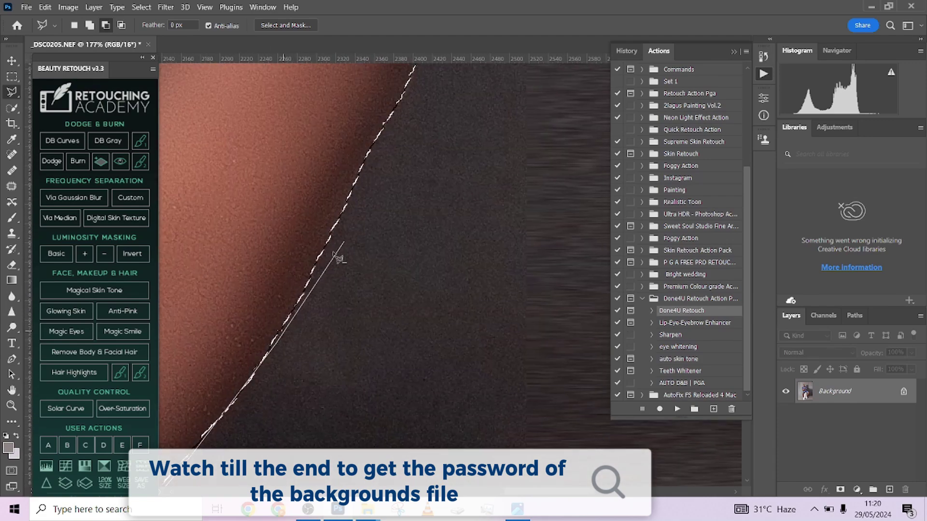
click(318, 261)
drag(366, 145, 269, 381)
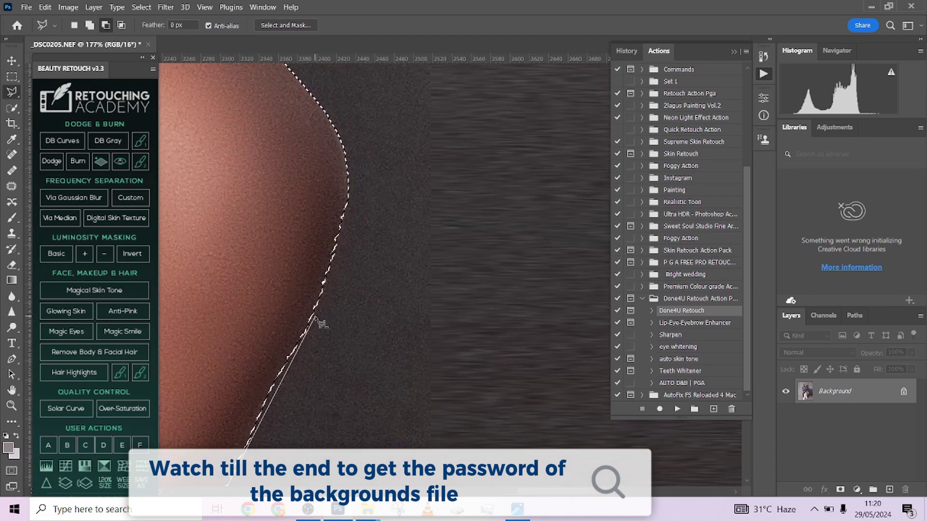
click(349, 199)
mouse_move(350, 199)
mouse_down()
mouse_move(366, 438)
mouse_move(522, 266)
mouse_up()
click(416, 296)
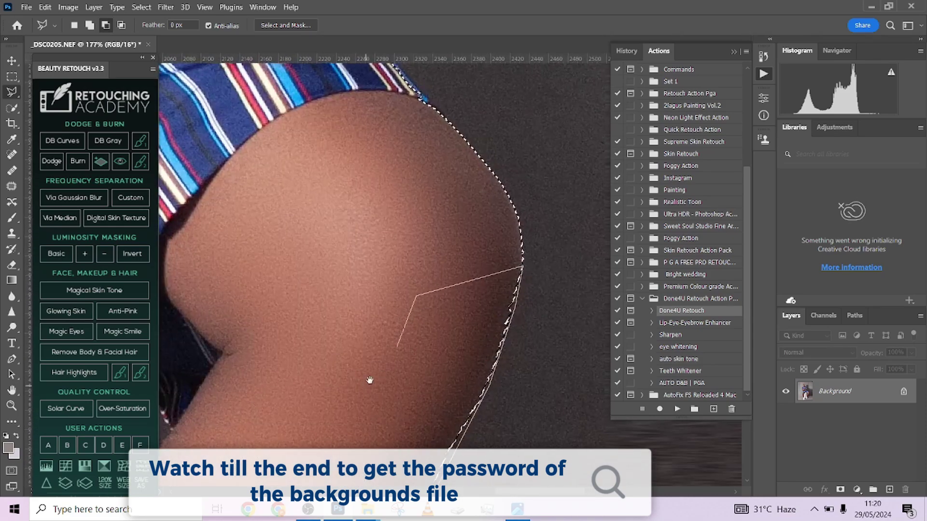
drag(369, 380, 488, 126)
drag(375, 328, 487, 99)
drag(341, 323, 484, 97)
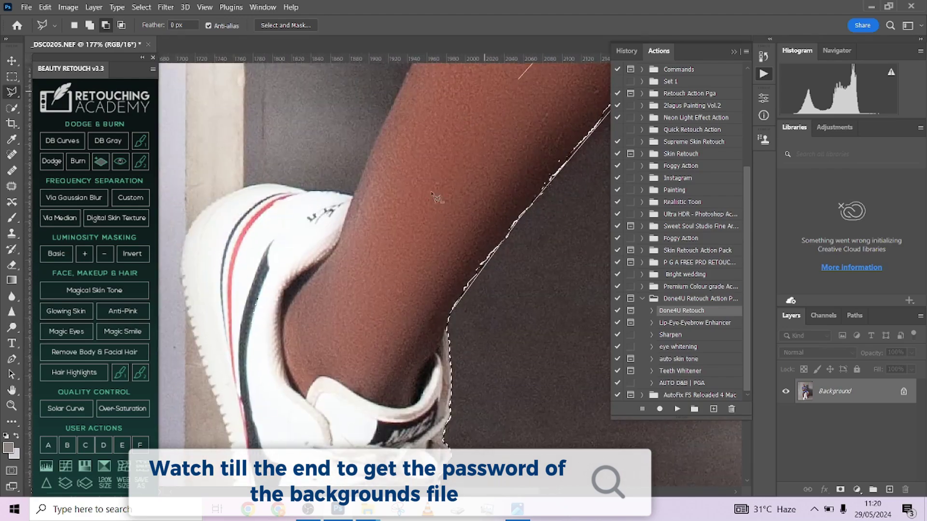
click(365, 370)
click(452, 310)
drag(545, 121, 338, 386)
drag(555, 179, 423, 395)
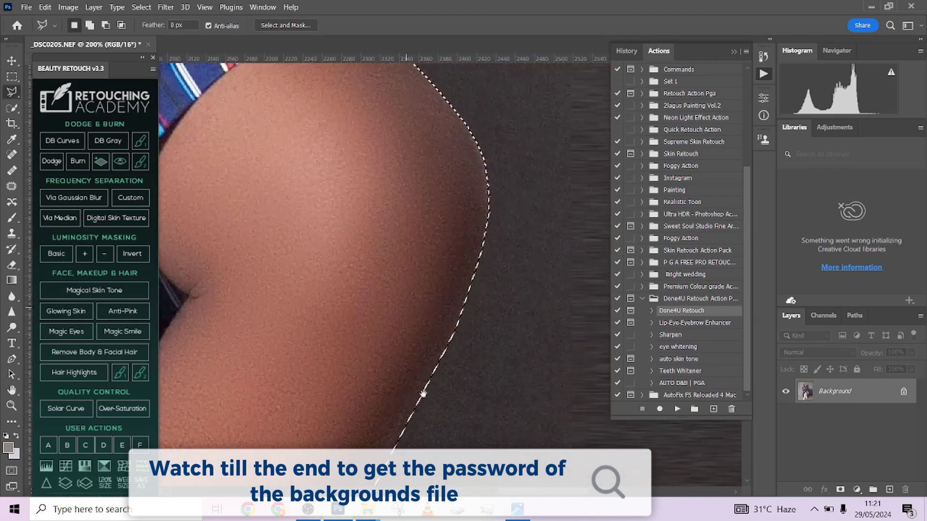
drag(354, 87, 391, 354)
alt+click(421, 310)
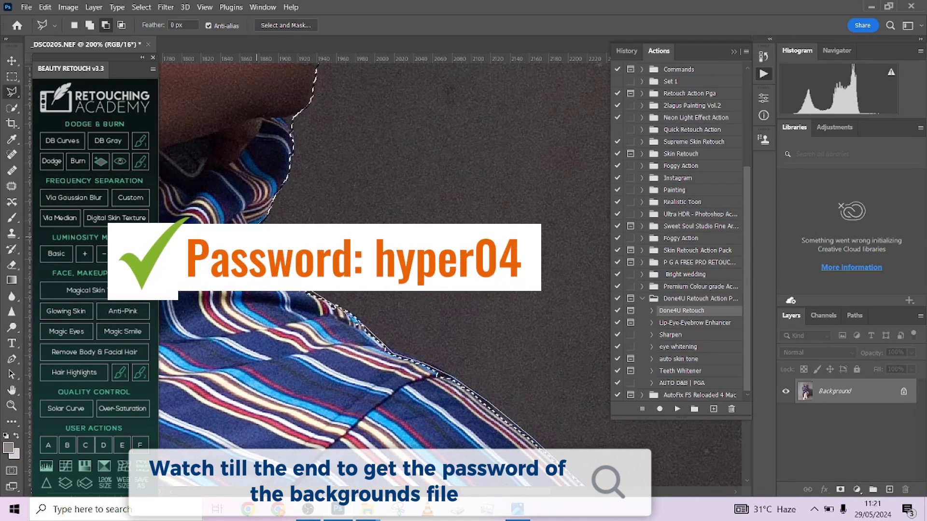
drag(282, 169, 242, 325)
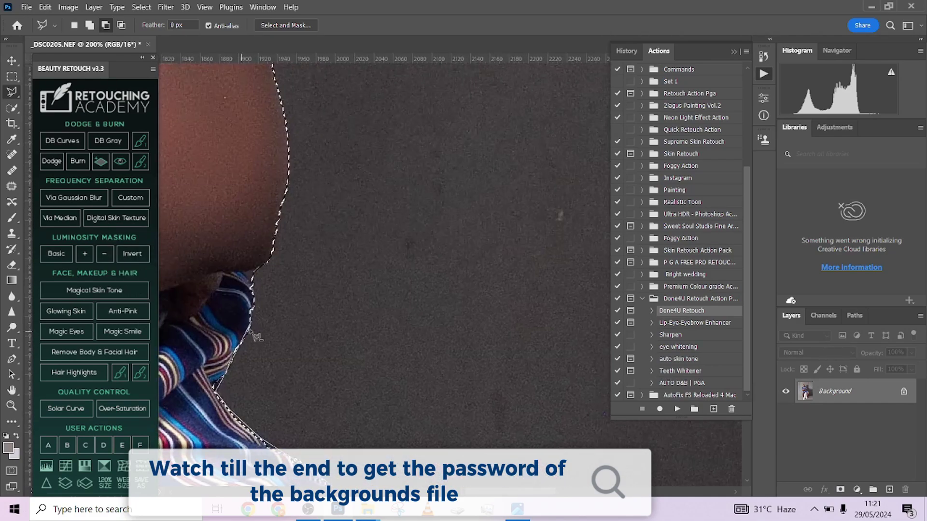
click(210, 348)
drag(199, 351, 370, 129)
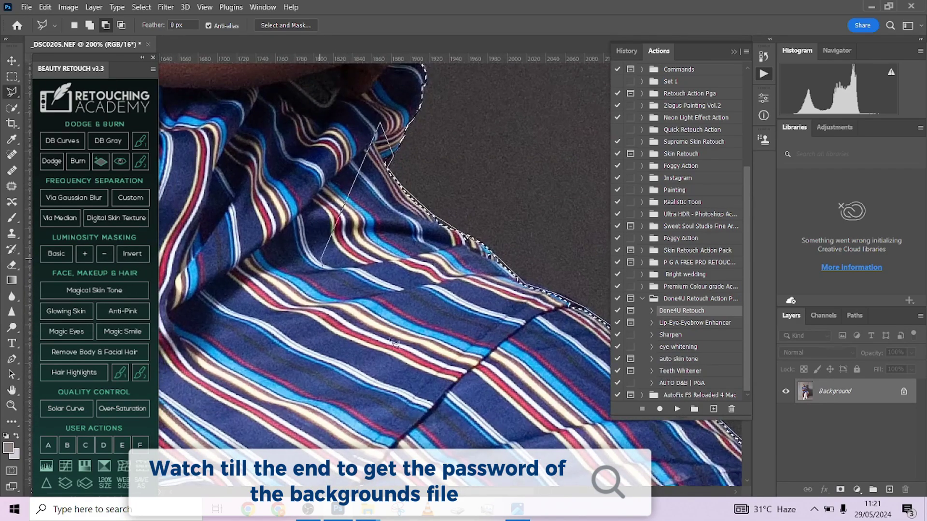
click(319, 259)
mouse_move(444, 440)
mouse_down()
mouse_move(397, 291)
mouse_move(419, 466)
mouse_move(325, 375)
mouse_move(265, 204)
mouse_move(238, 171)
mouse_up()
drag(467, 337, 374, 314)
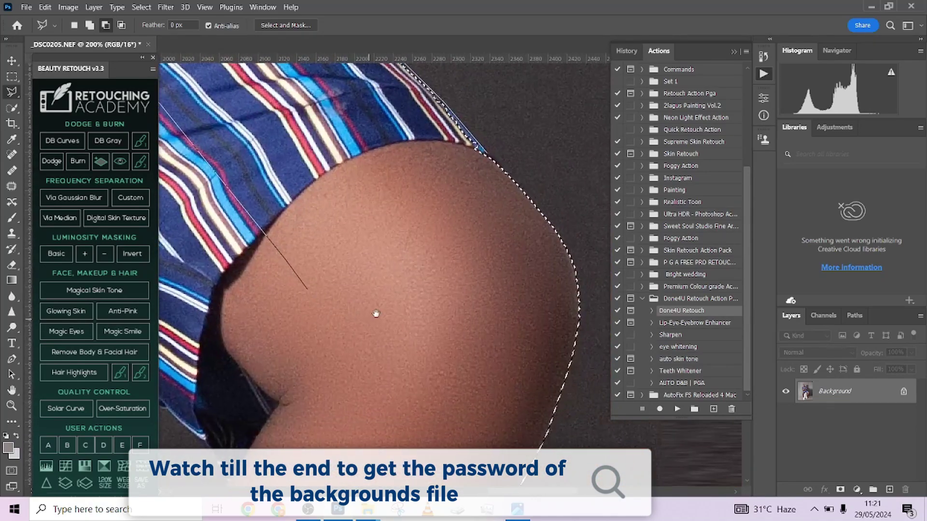
key(Escape)
- Subtract the thin fabric sliver along the shirt's shoulder, from beside the collar to the sleeve seam, from the backdrop selection with the Polygonal Lasso
drag(343, 193, 446, 354)
drag(356, 159, 427, 410)
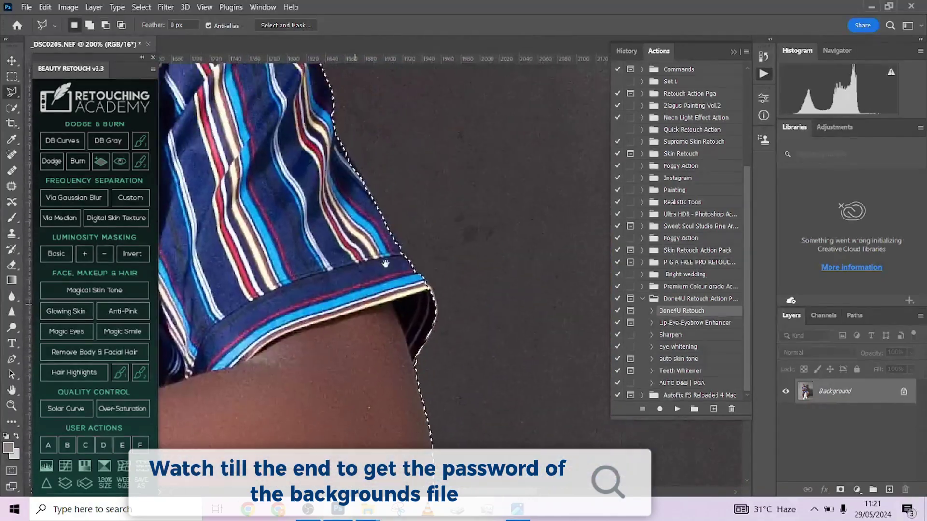
drag(385, 262, 399, 425)
drag(367, 283, 432, 393)
drag(324, 269, 361, 271)
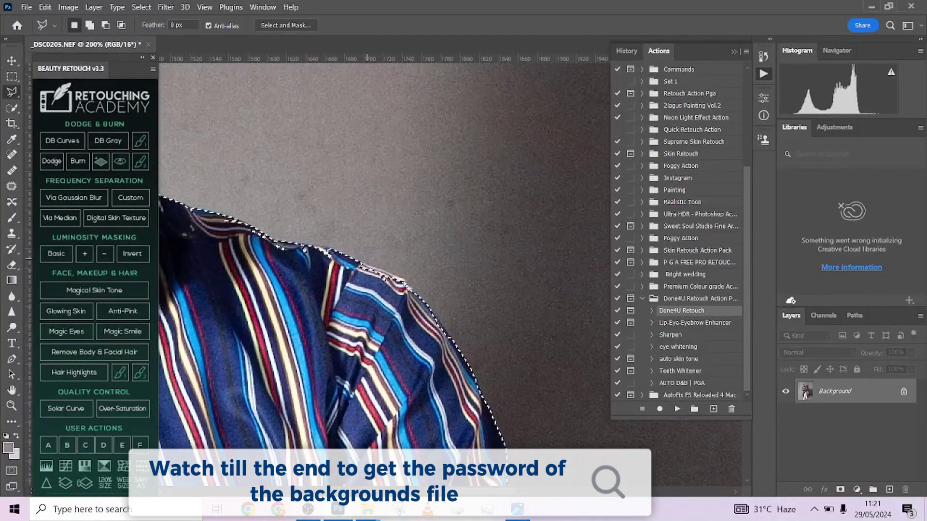
key(alt)
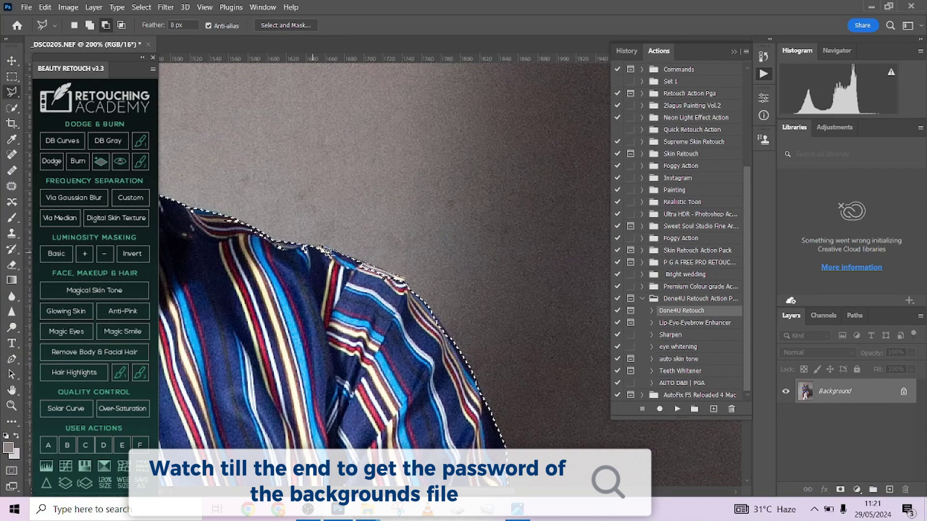
click(280, 243)
drag(234, 217, 364, 281)
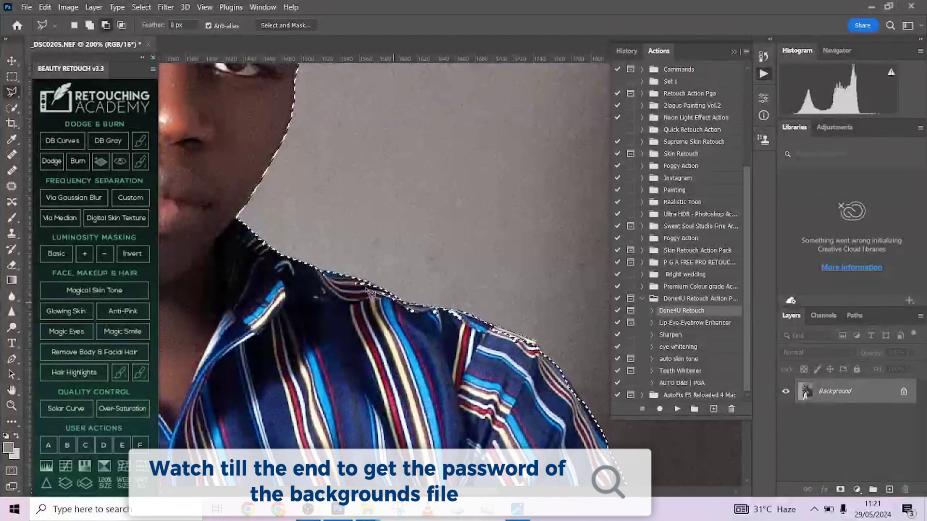
click(365, 281)
click(313, 267)
click(323, 312)
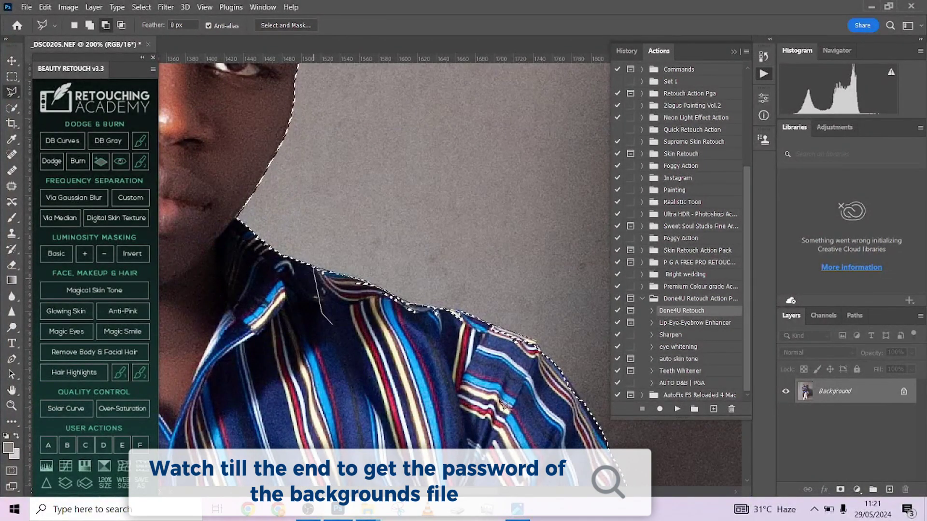
double_click(550, 424)
- Check the selection outline around the shoulders, neck, ears and hair, up to the whole upper body
drag(526, 374, 418, 261)
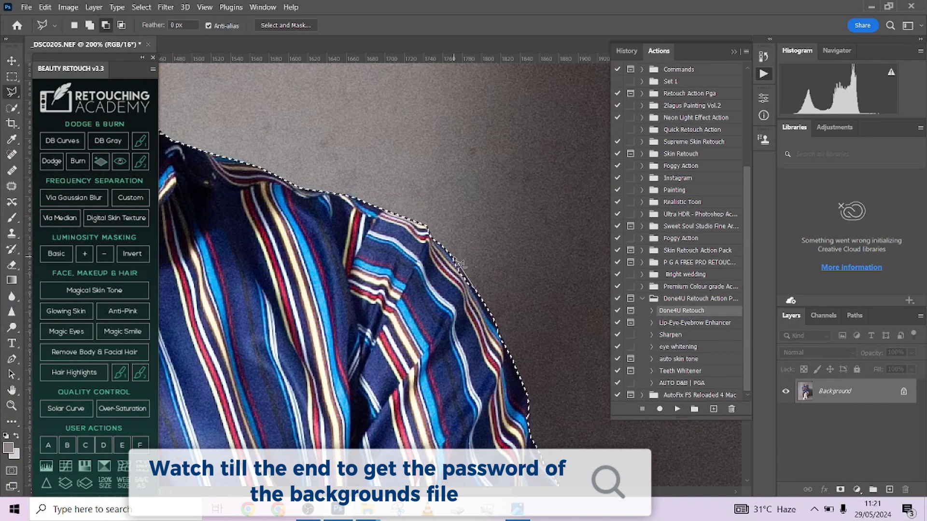
drag(180, 158, 449, 315)
drag(439, 104, 397, 357)
drag(361, 232, 367, 300)
drag(311, 355, 407, 270)
scroll(407, 270, down, 2)
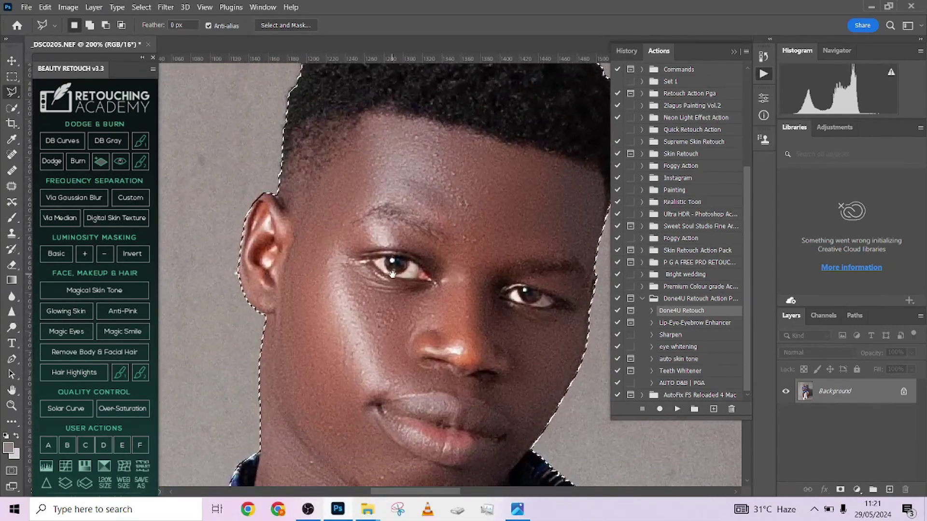
scroll(390, 305, down, 4)
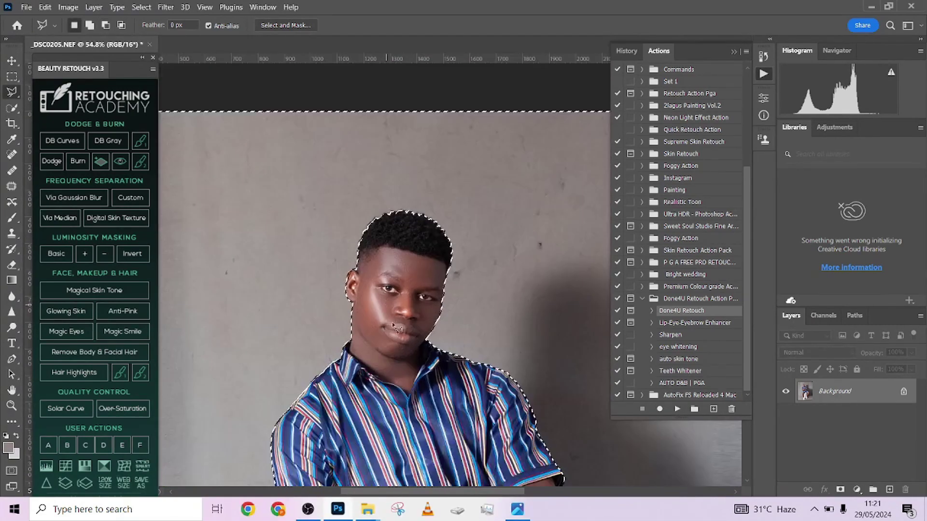
scroll(392, 322, down, 2)
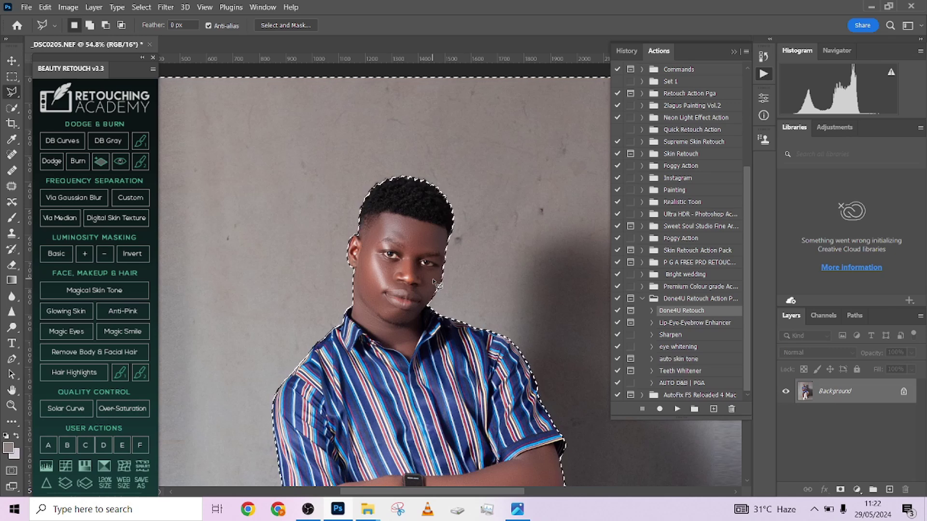
- Convert the backdrop selection into a work path with a tolerance of 1.0 pixels
right_click(421, 273)
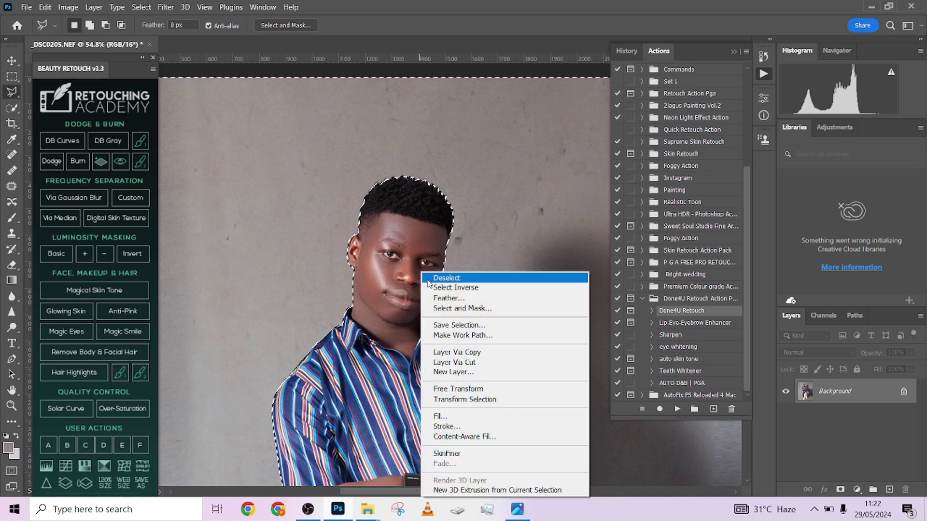
click(462, 336)
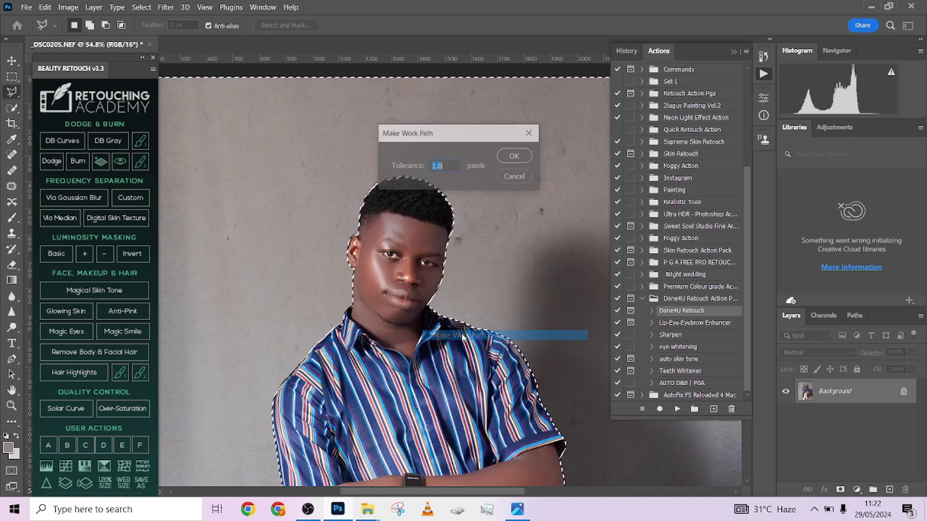
click(515, 156)
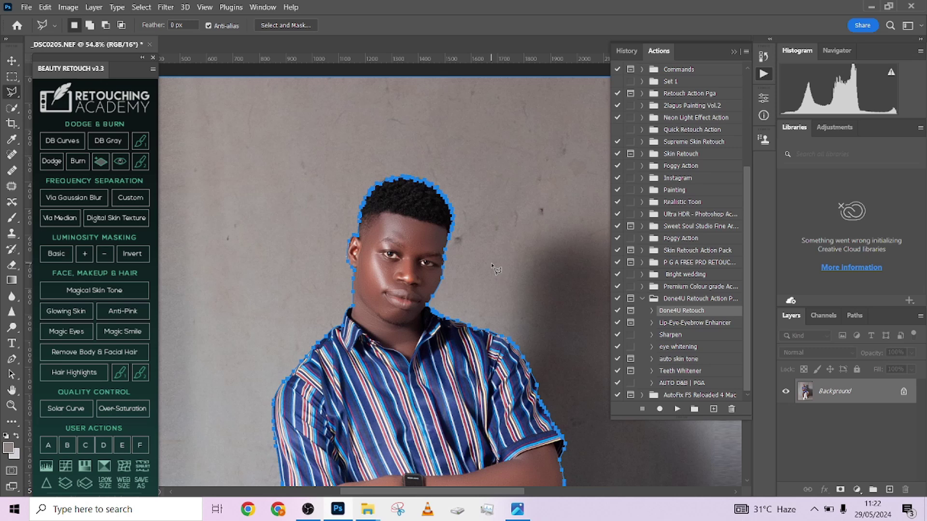
- With the Pen Tool, turn the work path into a new anti-aliased selection with a feather radius of 1 pixel
click(11, 359)
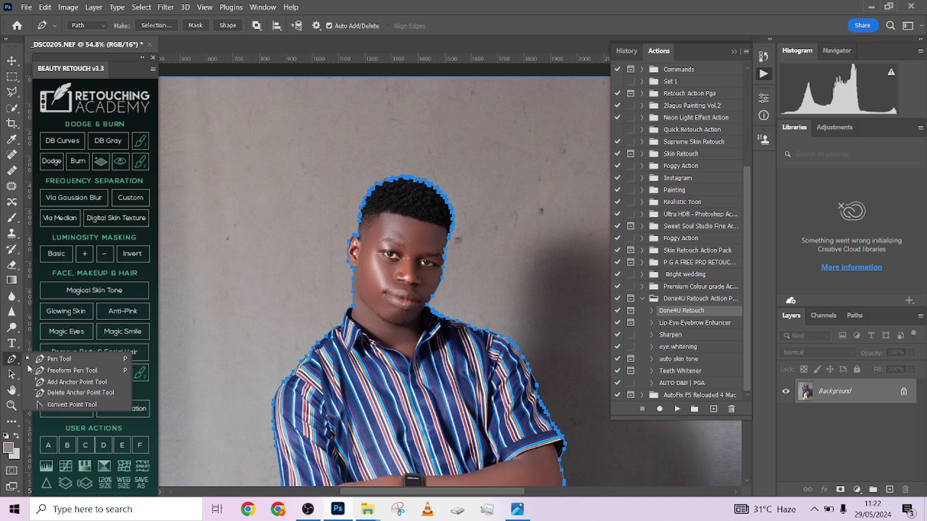
click(90, 361)
right_click(364, 337)
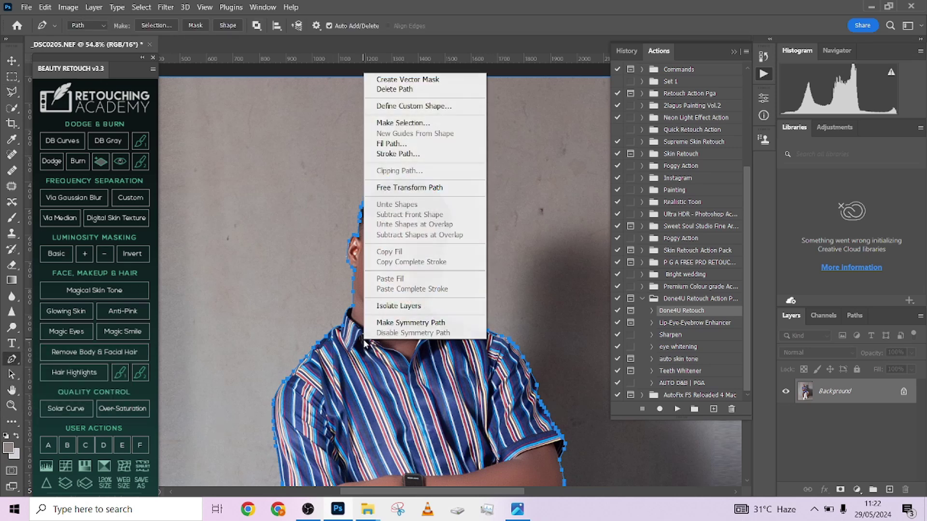
click(403, 122)
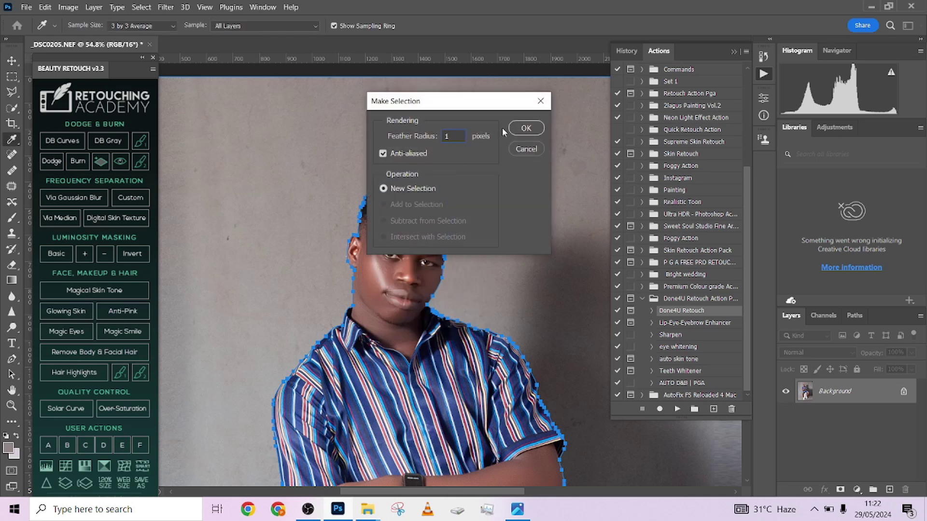
click(524, 128)
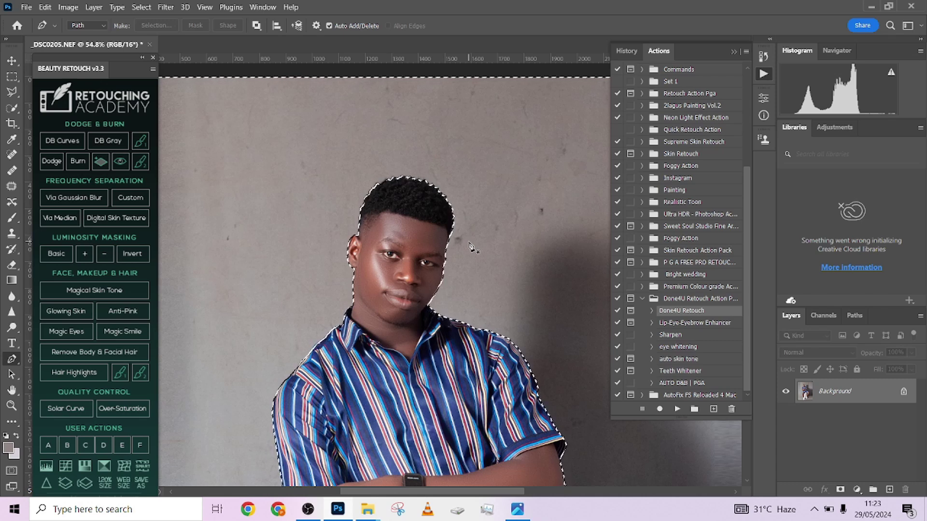
- Add a layer mask to the photo from the selection and invert it to reveal the man instead of the backdrop
alt+click(842, 489)
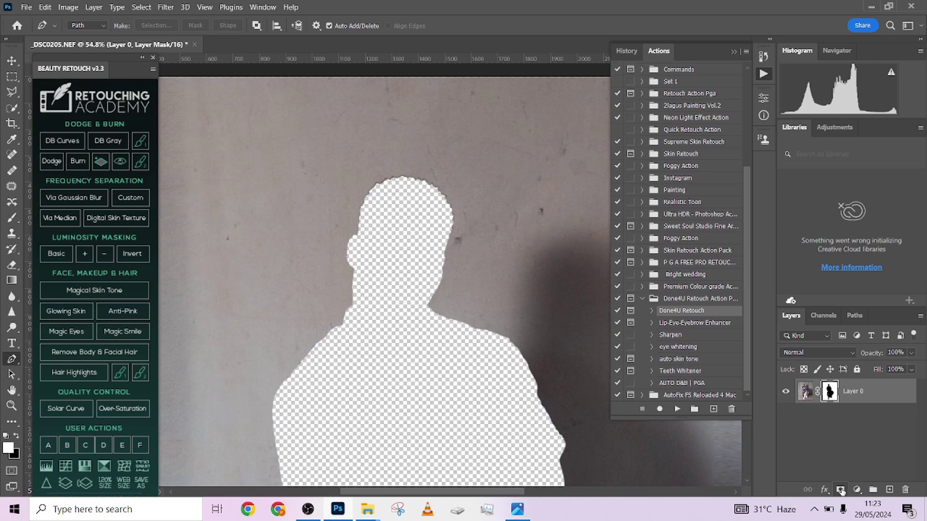
key(ctrl+i)
scroll(409, 258, down, 5)
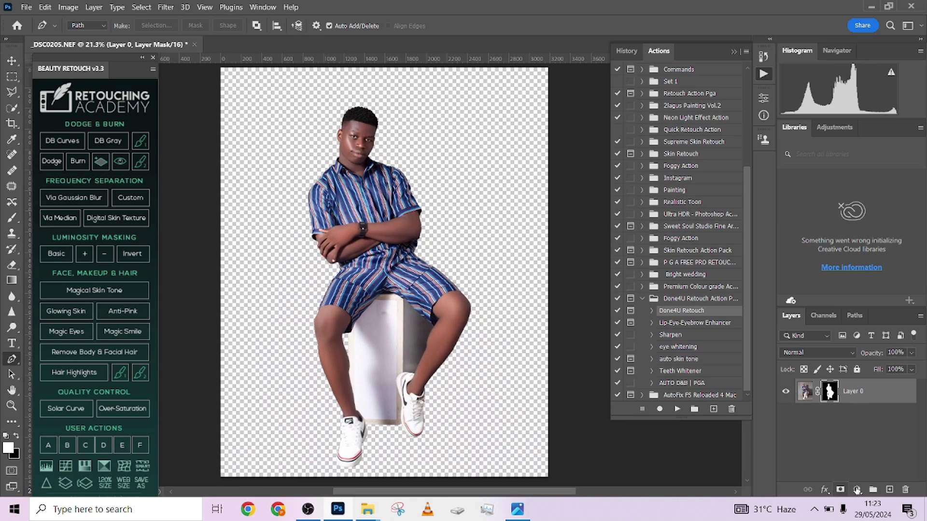
- Add a solid color fill layer in reddish brown #a5624a and move it below the masked photo layer
click(857, 490)
click(848, 279)
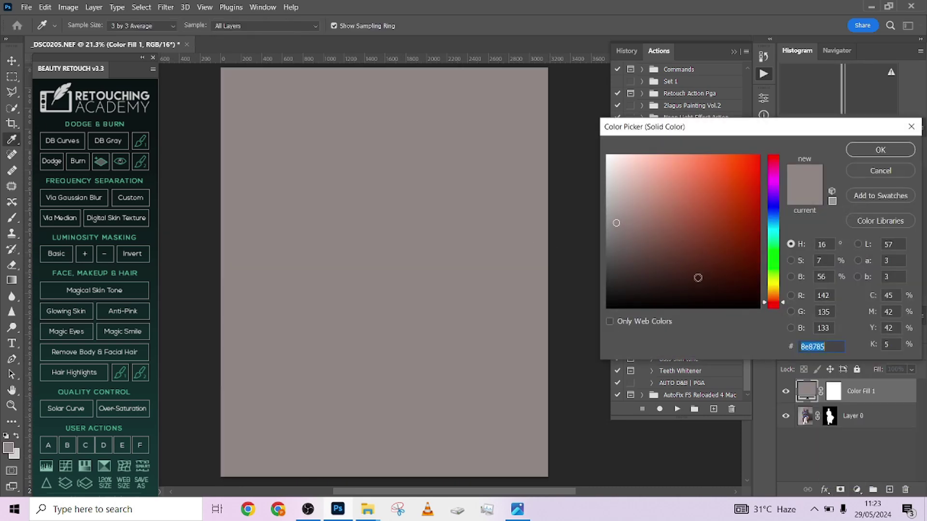
drag(632, 267, 691, 209)
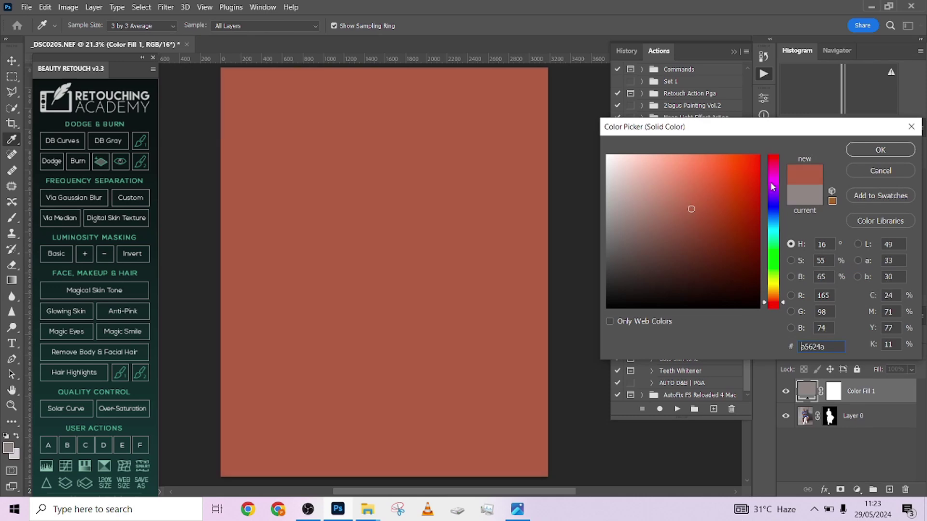
click(873, 150)
drag(875, 426, 870, 384)
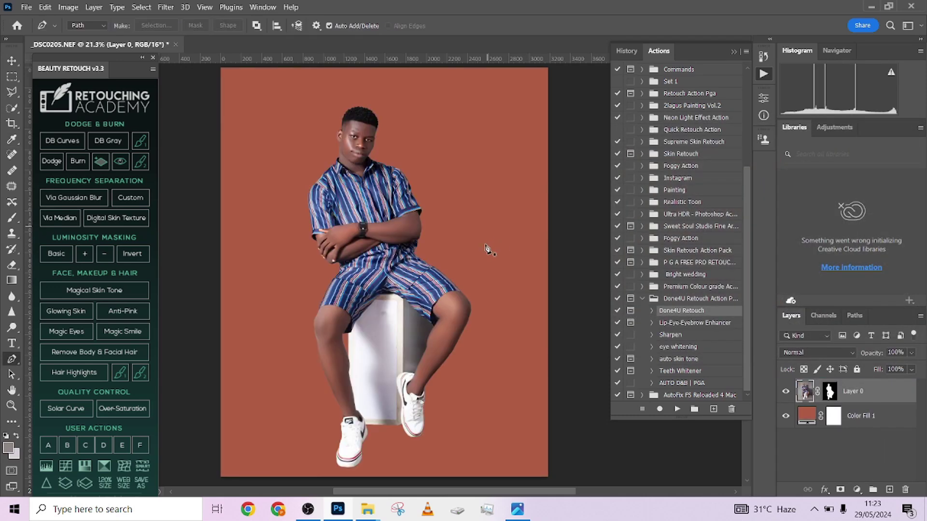
- Inspect the cutout's edges against the solid color, from the head and shirt down to the legs, panel and shoes
scroll(406, 189, up, 3)
drag(428, 244, 552, 416)
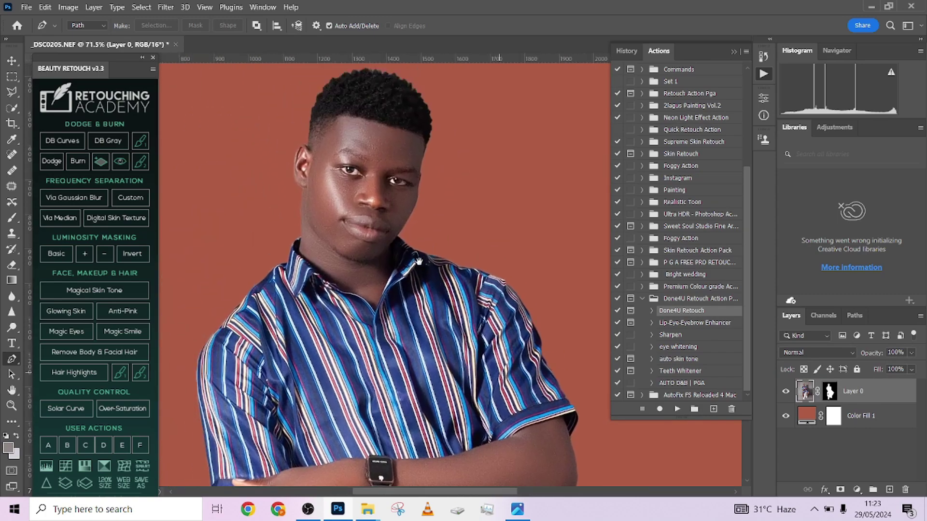
drag(447, 131, 477, 135)
drag(358, 347, 489, 71)
drag(441, 311, 382, 205)
drag(493, 370, 464, 166)
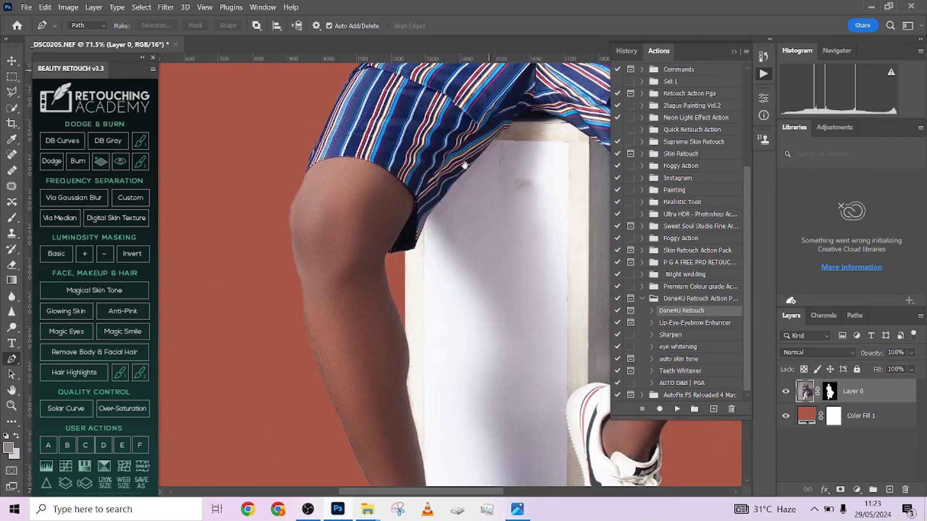
drag(456, 288, 389, 232)
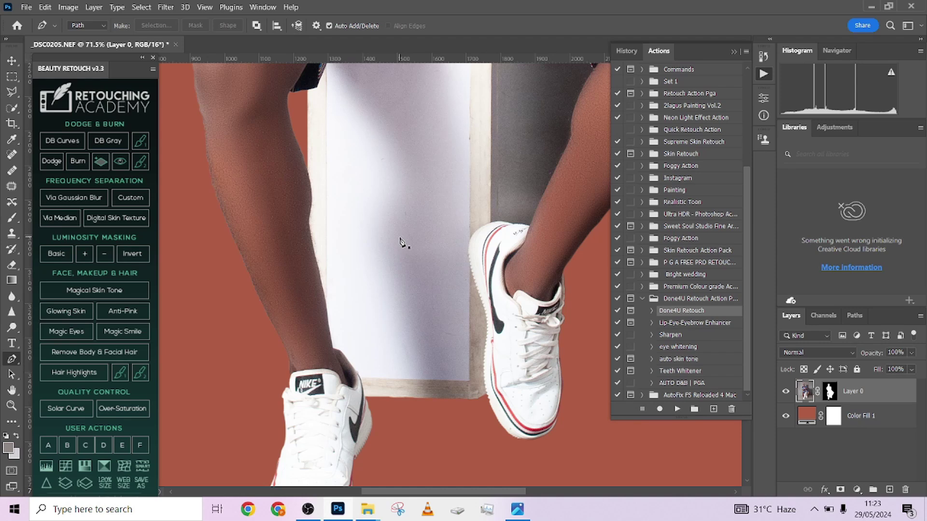
drag(436, 199, 437, 420)
drag(413, 156, 400, 362)
scroll(399, 196, down, 5)
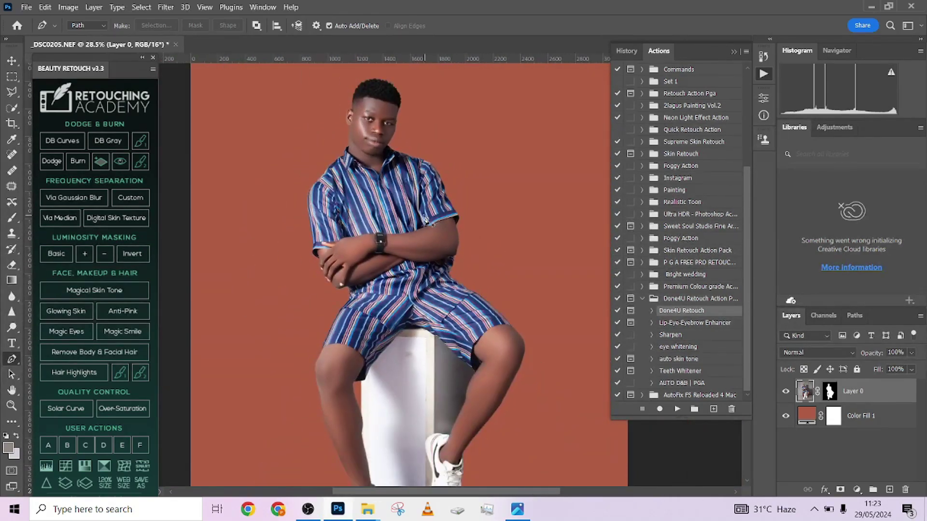
scroll(414, 273, down, 3)
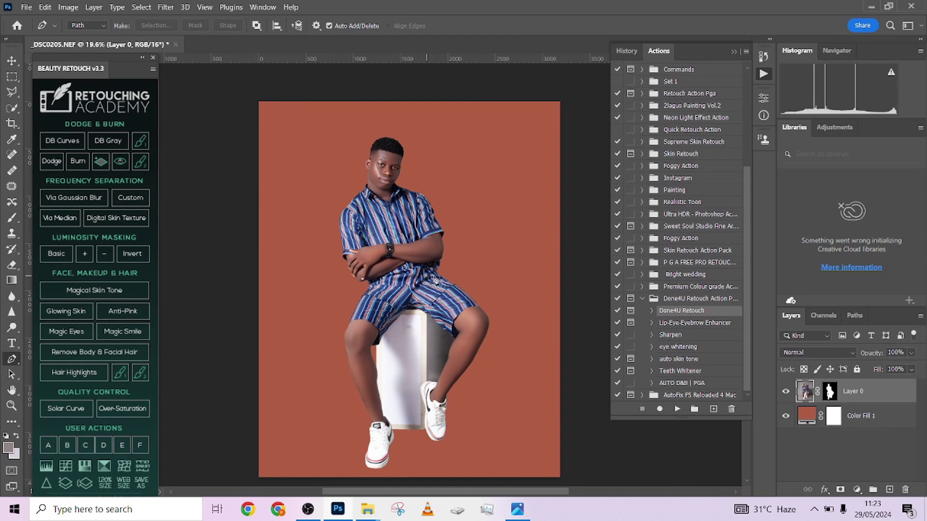
- Delete the solid color fill layer and duplicate the masked photo layer, keeping the original hidden
drag(902, 416, 905, 489)
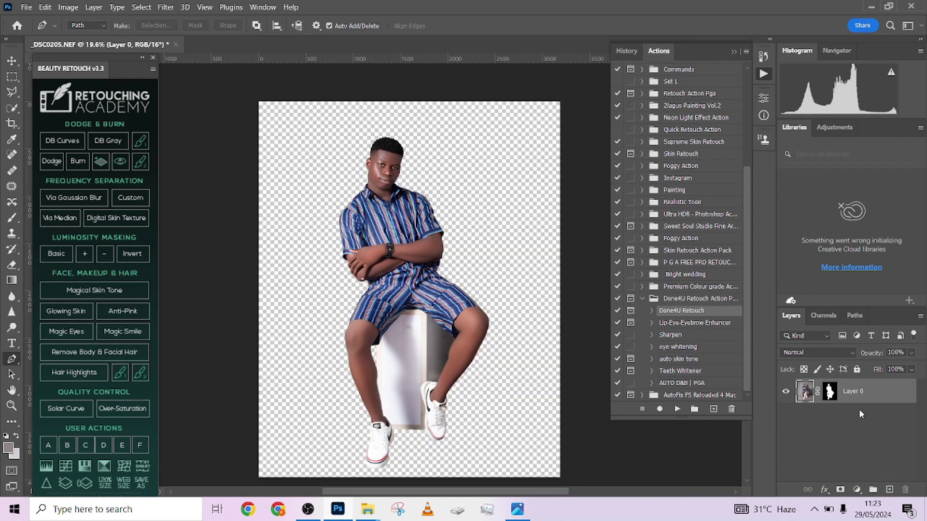
key(ctrl+j)
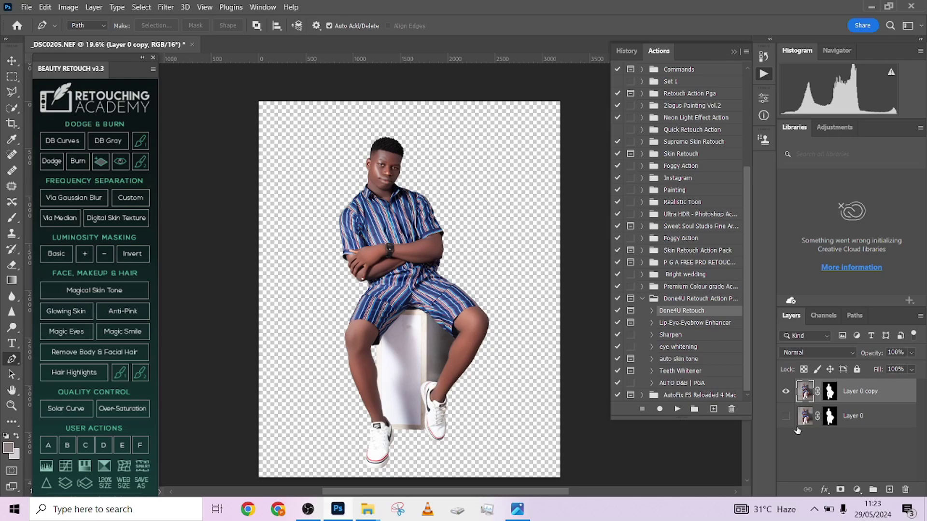
- Switch to File Explorer and open the background folder on the Data (D:) drive
key(alt+Tab)
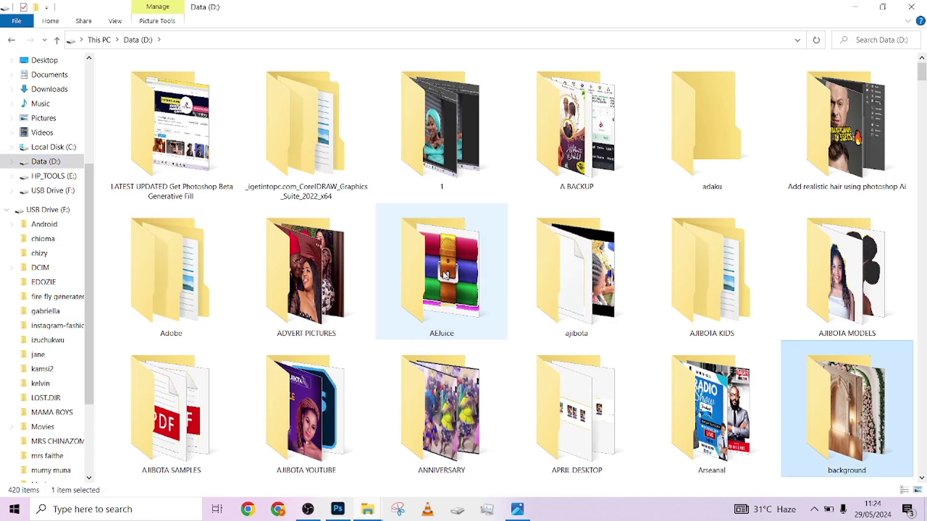
double_click(822, 410)
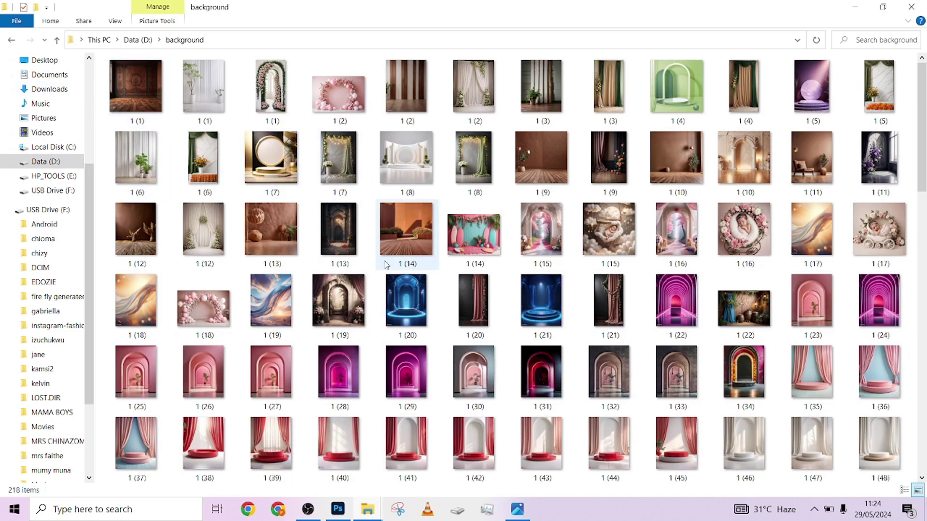
- Place the background image 1 (133) from the folder into the portrait document in Photoshop and scale it to 45.19% to cover the canvas
drag(924, 130, 925, 326)
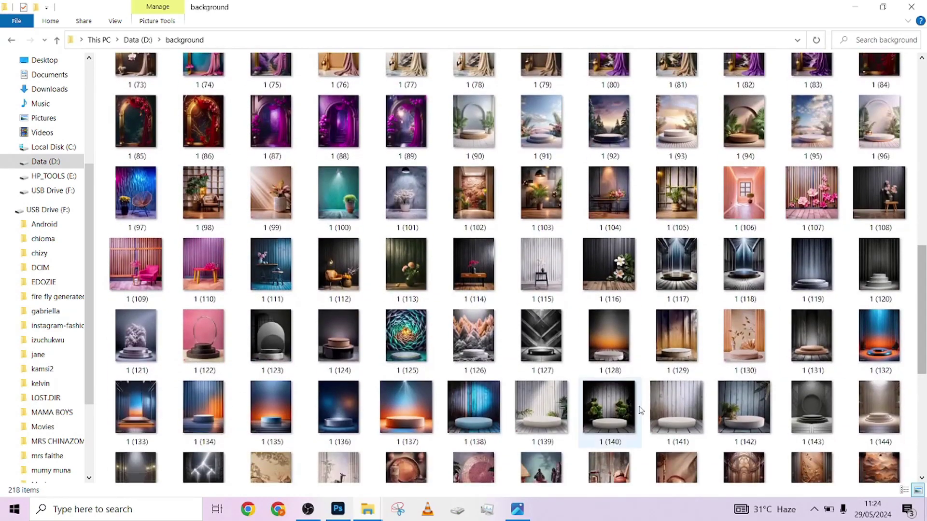
click(131, 407)
mouse_move(337, 509)
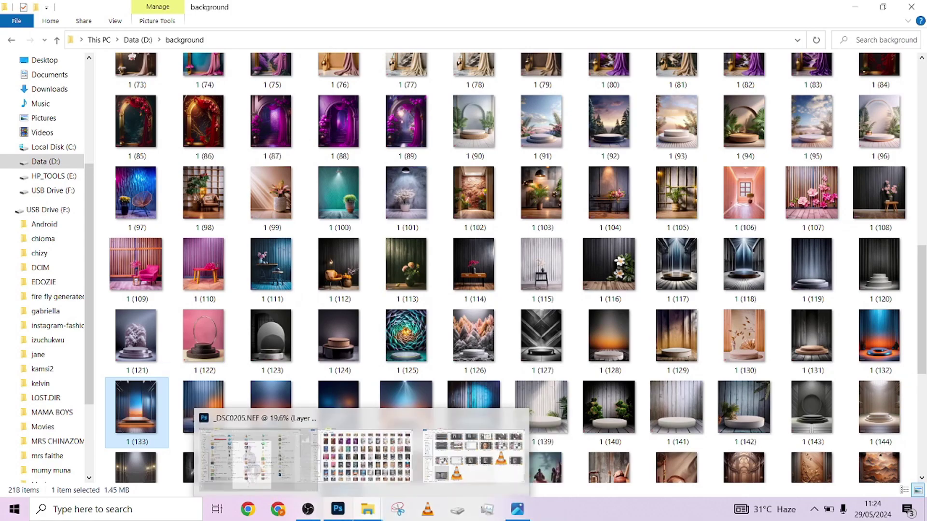
drag(337, 509, 402, 365)
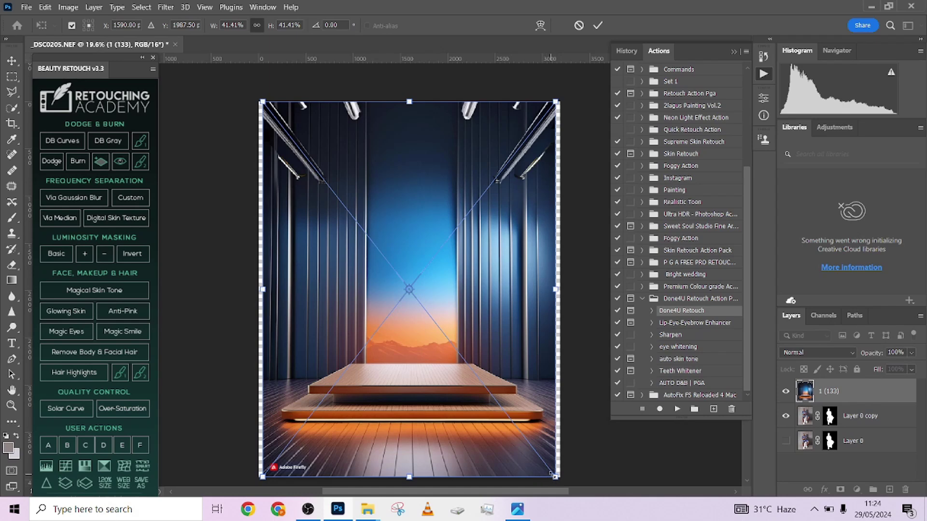
drag(556, 477, 573, 497)
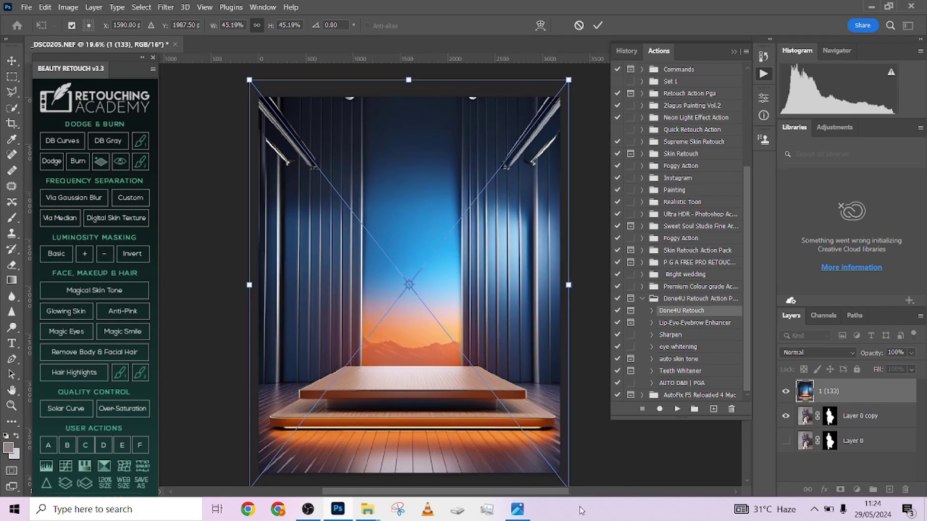
click(597, 26)
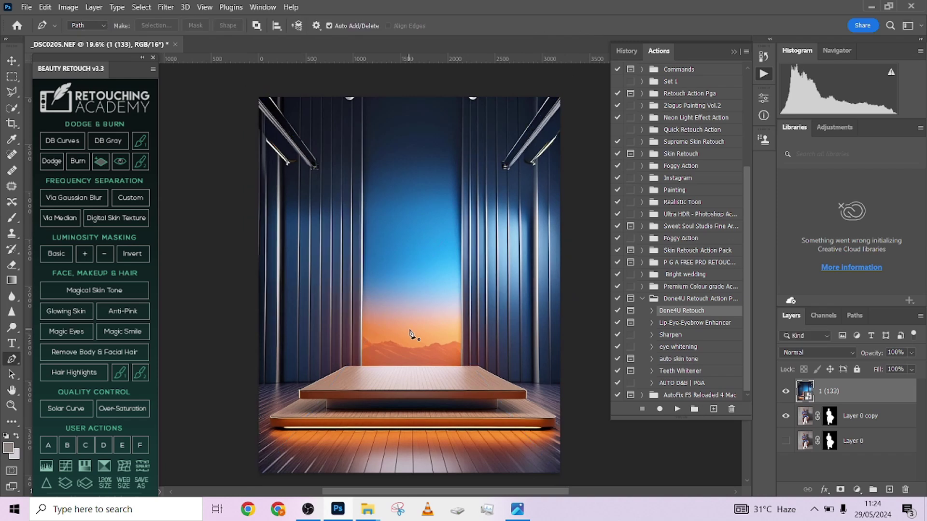
- Enlarge the podium background to 47.44% and nudge it horizontally to about X 1583.83 px
scroll(410, 335, down, 1)
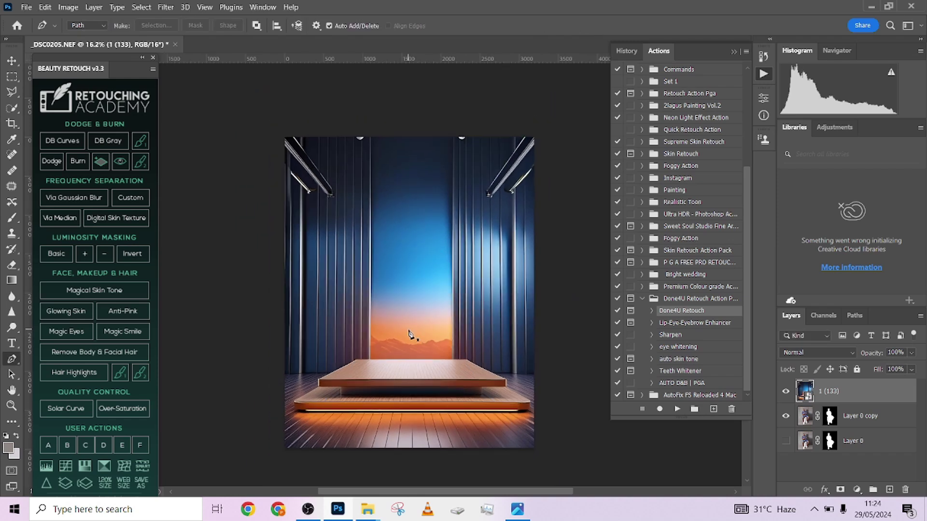
click(11, 61)
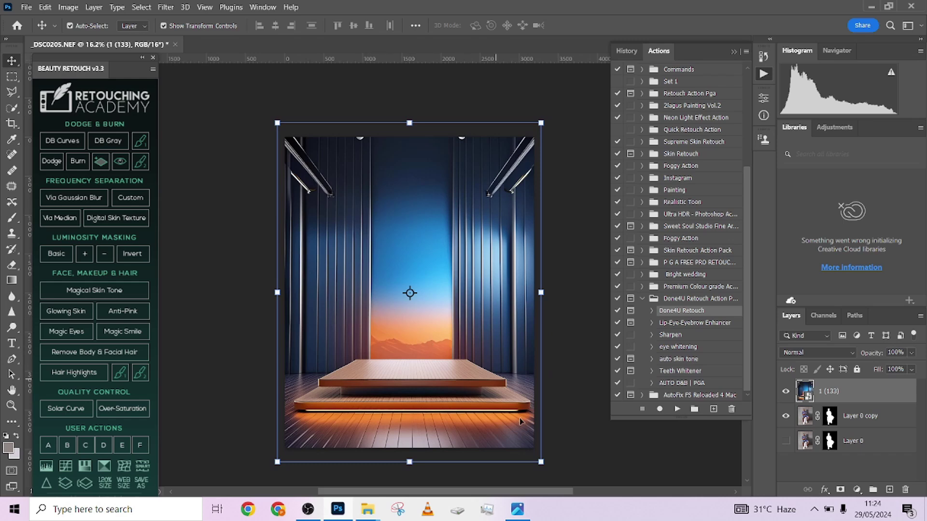
mouse_move(541, 462)
mouse_down()
mouse_move(563, 484)
mouse_move(537, 458)
mouse_move(555, 471)
mouse_move(545, 469)
mouse_up()
key(Left)
key(Left)
key(Left)
key(Left)
key(Left)
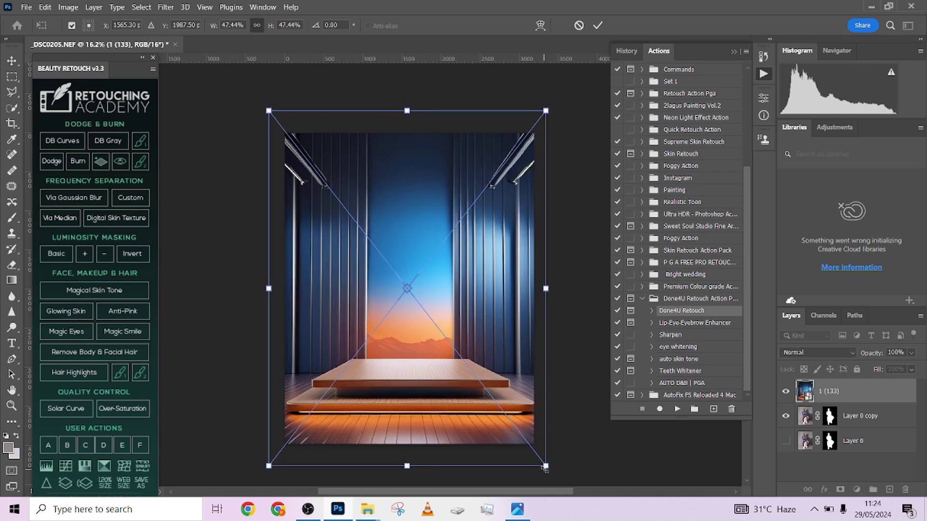
key(Left)
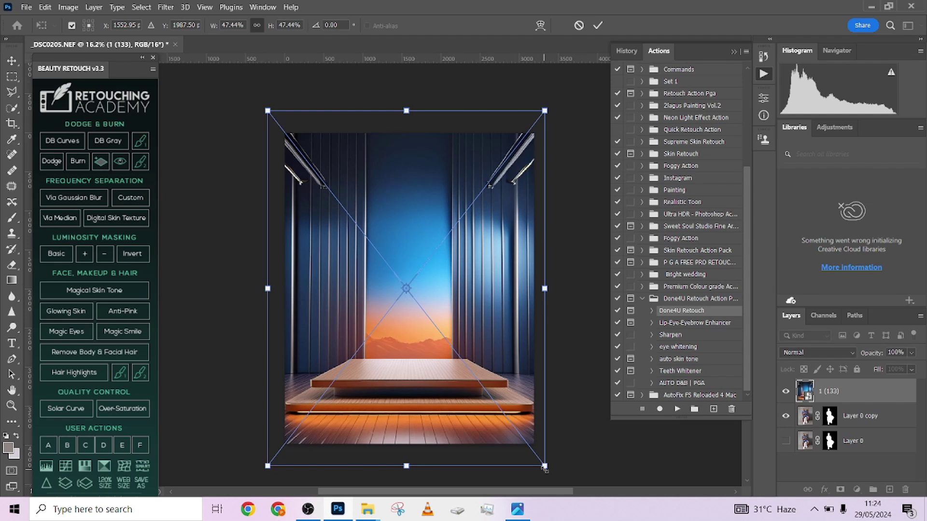
key(Right)
key(Right)
key(Right)
key(Right)
key(Right)
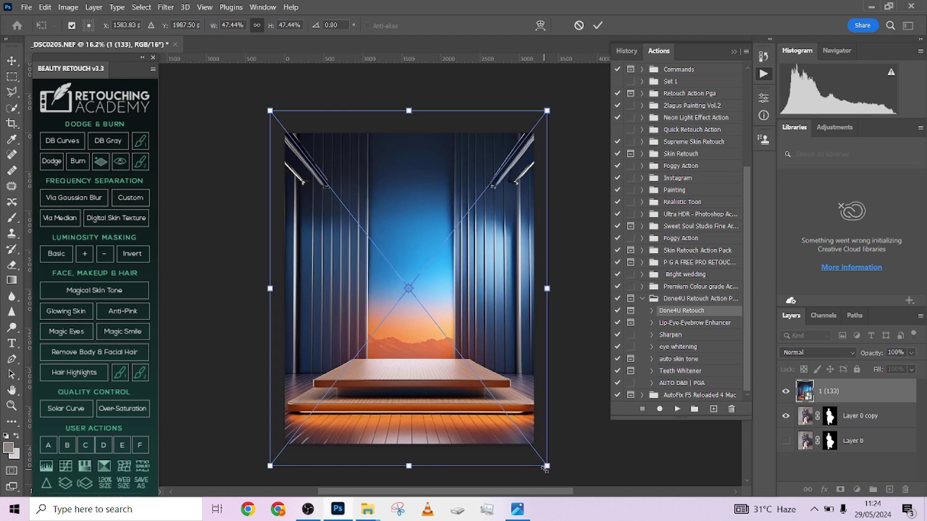
key(Return)
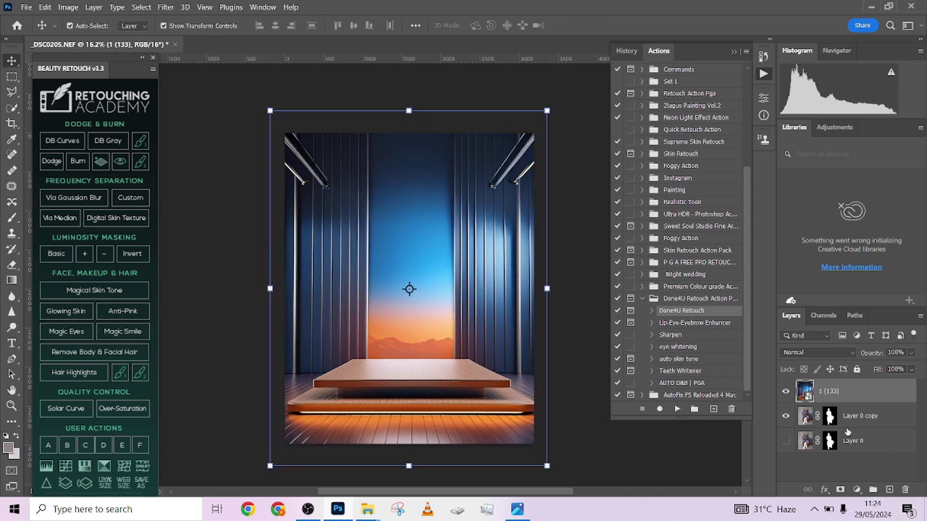
- Move the masked Layer 0 copy above the podium background, and undo a trial conversion of it to a smart object
drag(894, 421, 882, 387)
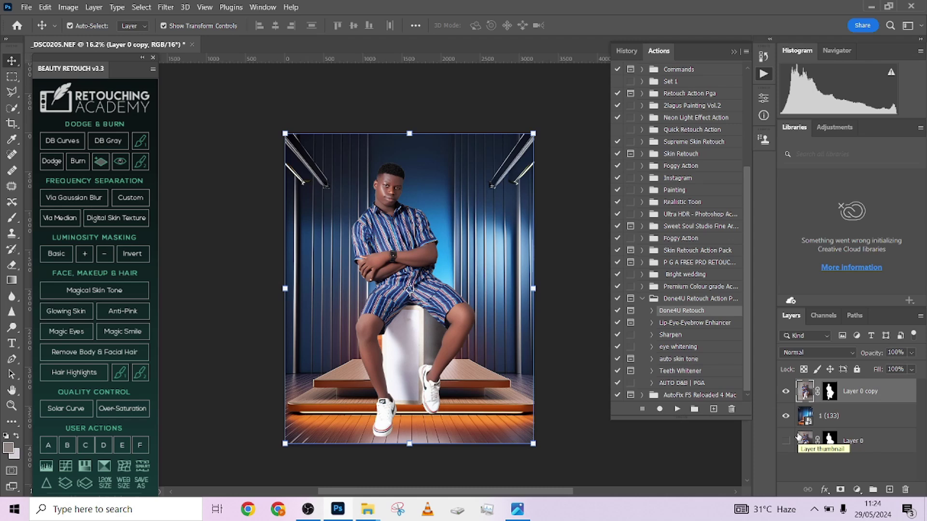
right_click(887, 399)
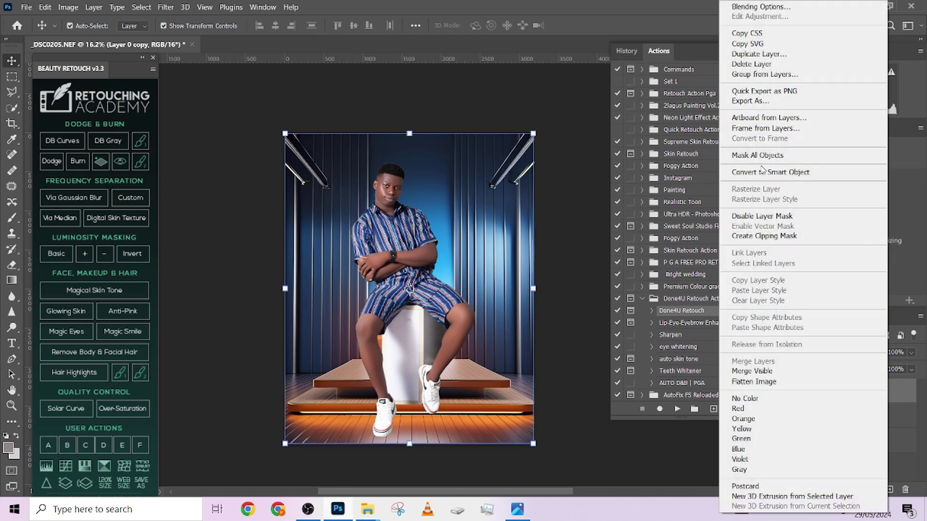
click(763, 172)
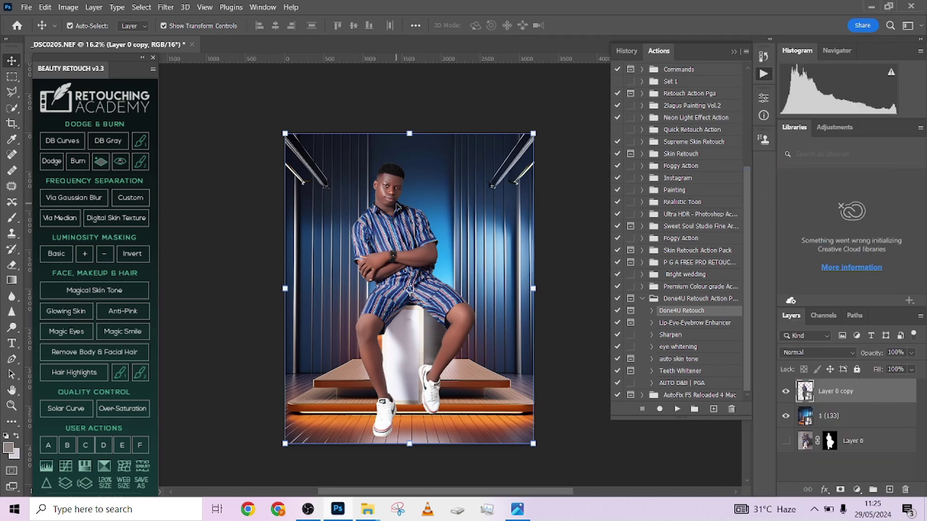
key(ctrl+z)
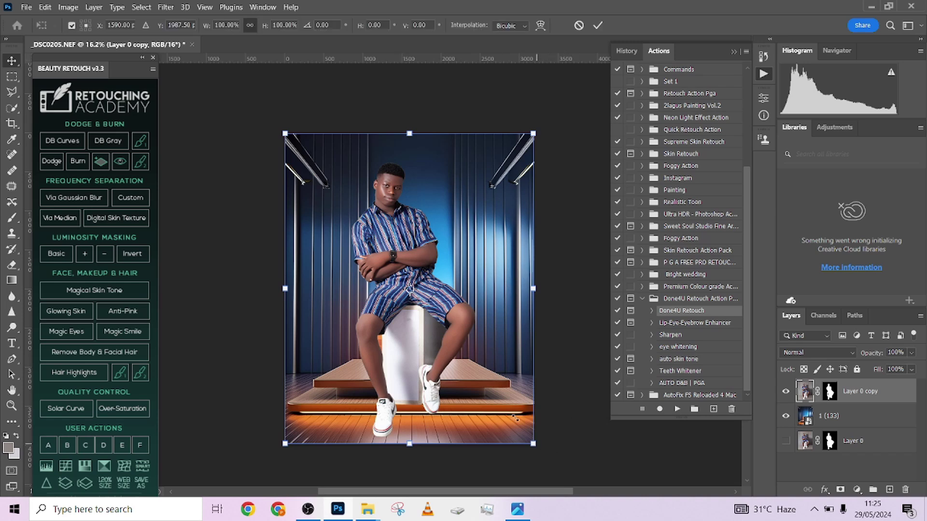
- Try shrinking the masked cutout to 21.87% and enlarging it by 553.40%, inspect the face's quality, and undo both scalings
drag(533, 442, 448, 319)
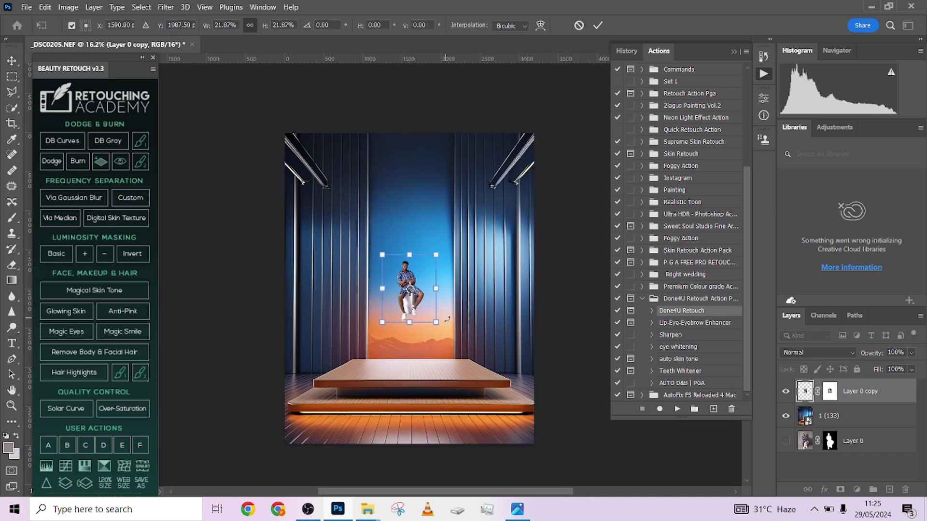
click(597, 25)
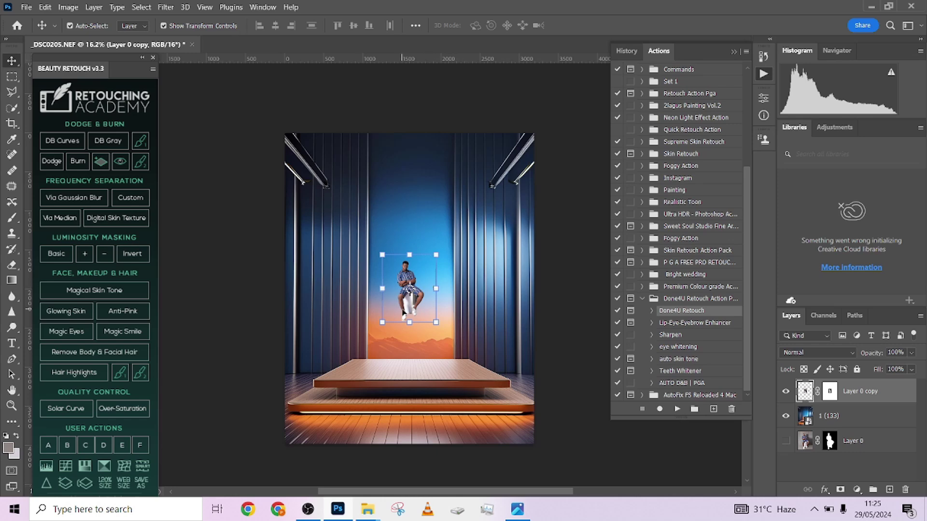
drag(436, 322, 579, 462)
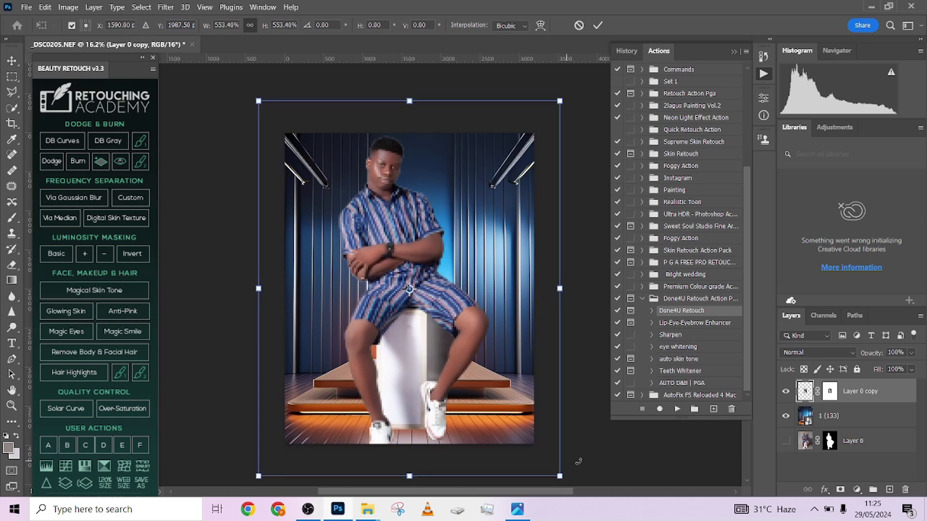
click(597, 25)
scroll(375, 158, up, 6)
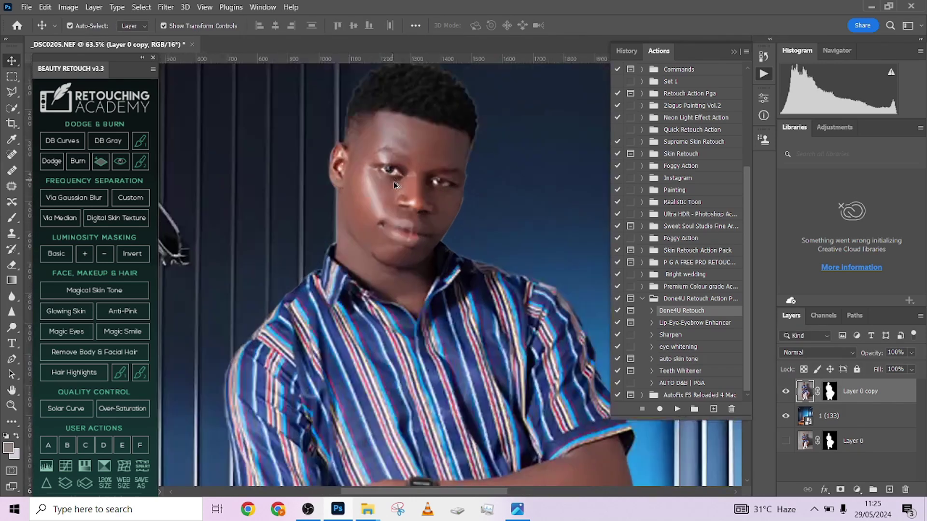
scroll(418, 236, up, 2)
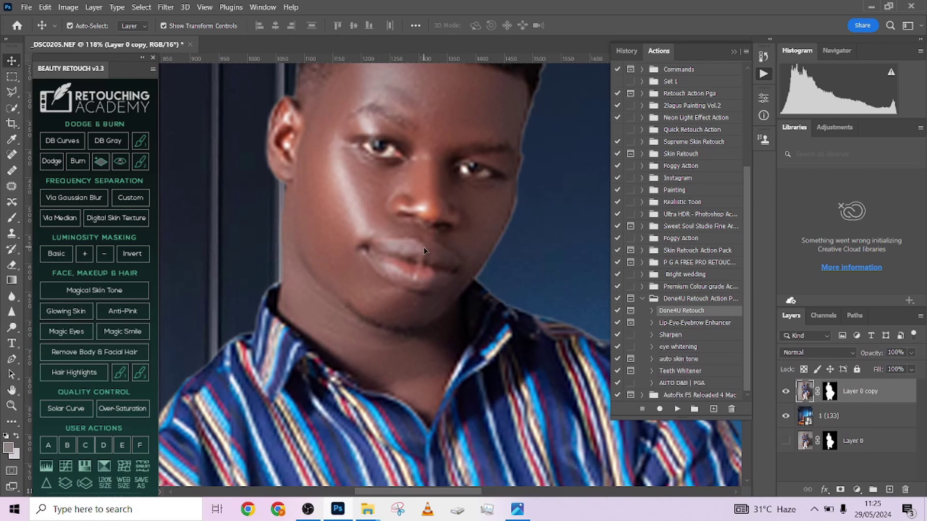
key(ctrl+z)
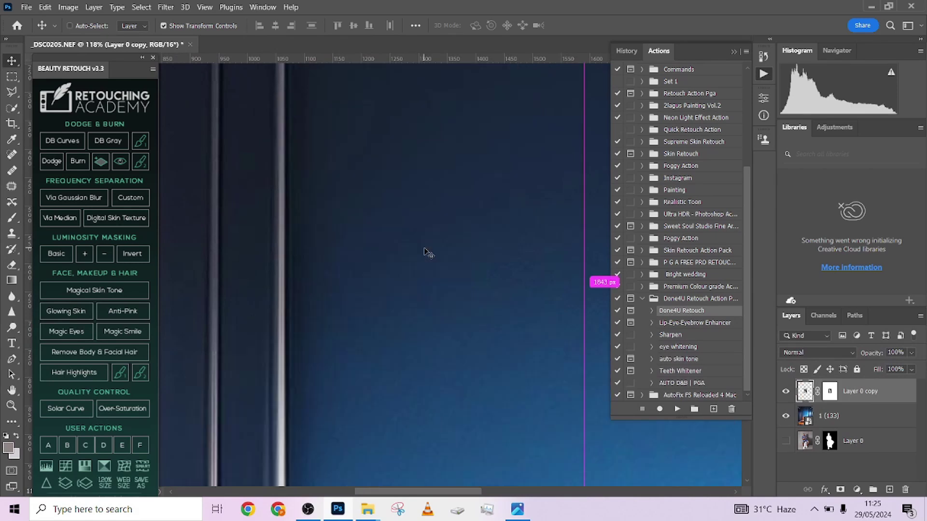
key(ctrl+shift+z)
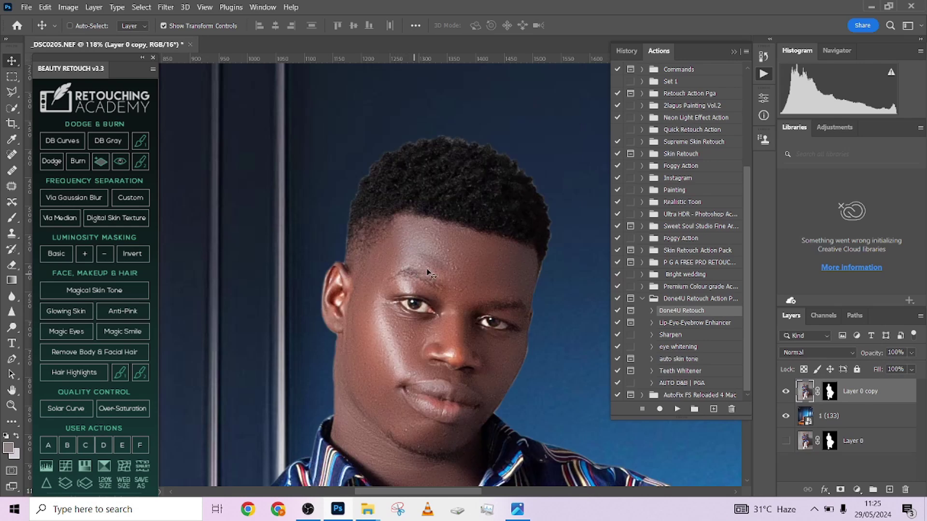
- Convert the masked Layer 0 copy to a smart object
scroll(428, 273, down, 5)
scroll(428, 273, down, 2)
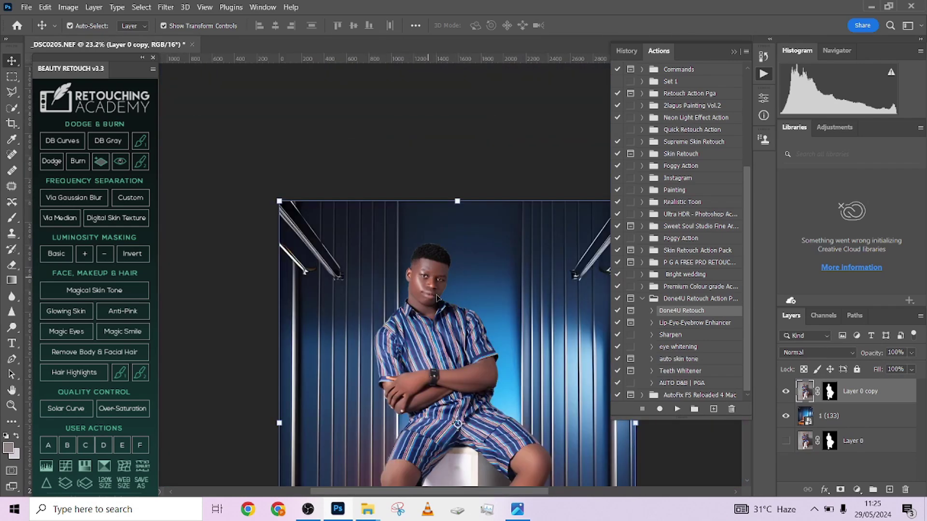
scroll(457, 326, down, 2)
scroll(425, 208, down, 1)
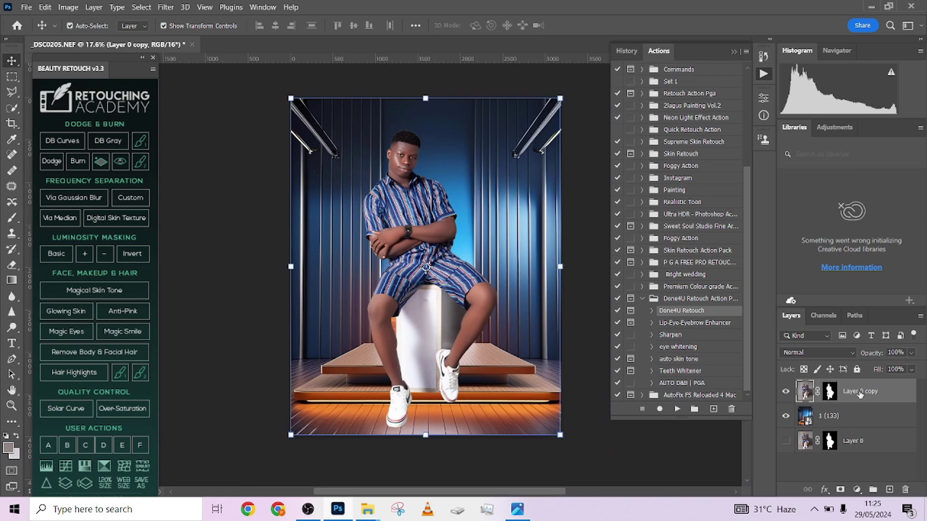
right_click(898, 398)
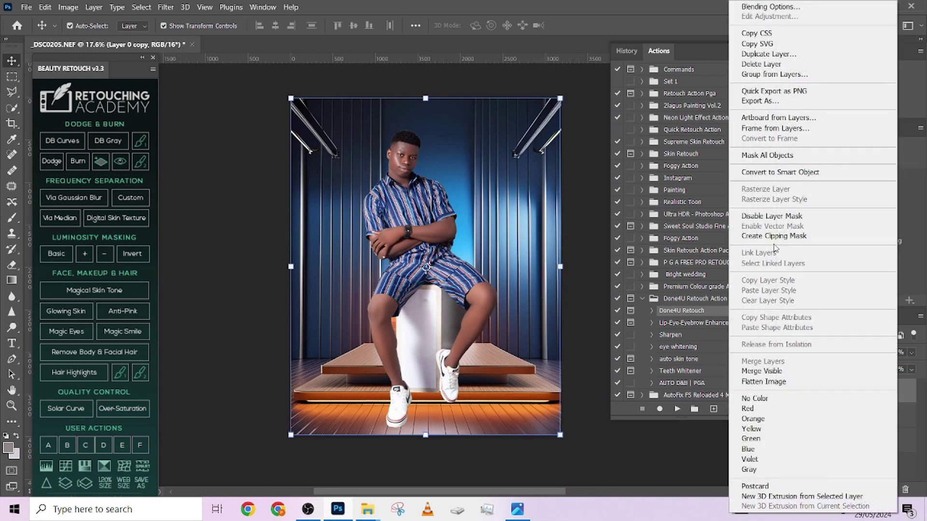
click(759, 174)
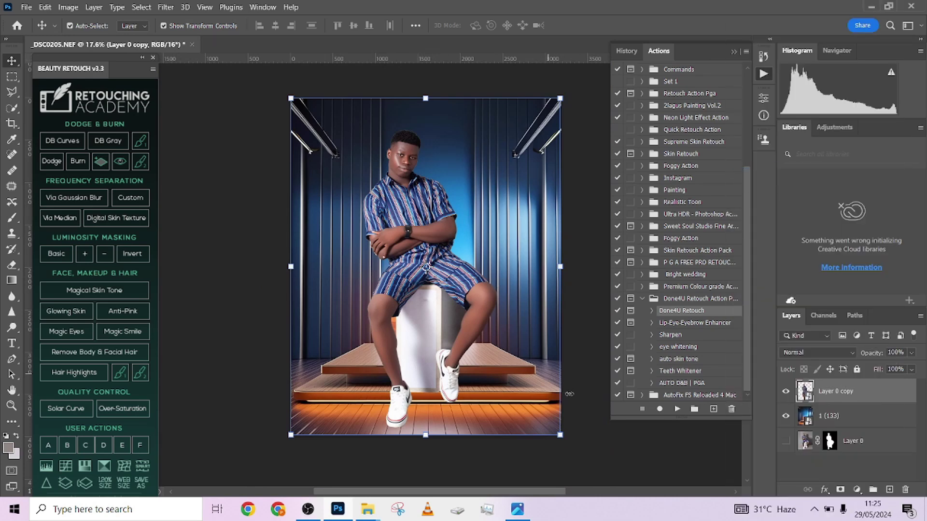
- Try shrinking the smart-object cutout to 25.65% and enlarging it to about 117.7%, inspect the face's quality, and undo both scalings
key(ctrl+t)
drag(547, 422, 459, 310)
click(597, 25)
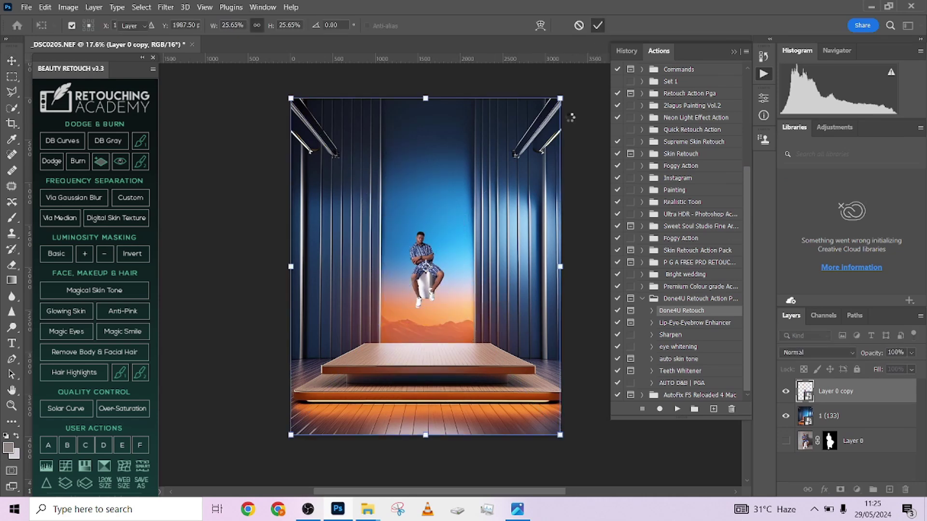
drag(461, 311, 584, 465)
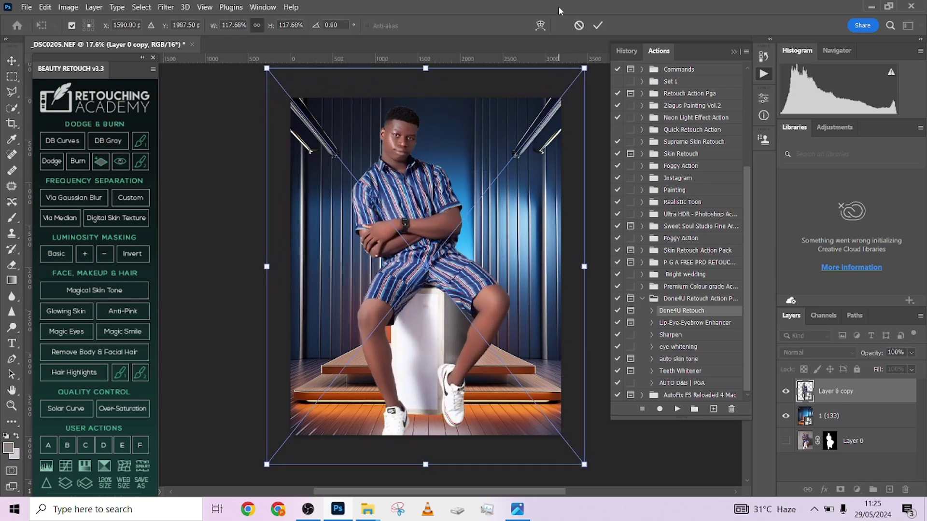
click(598, 25)
scroll(394, 127, up, 10)
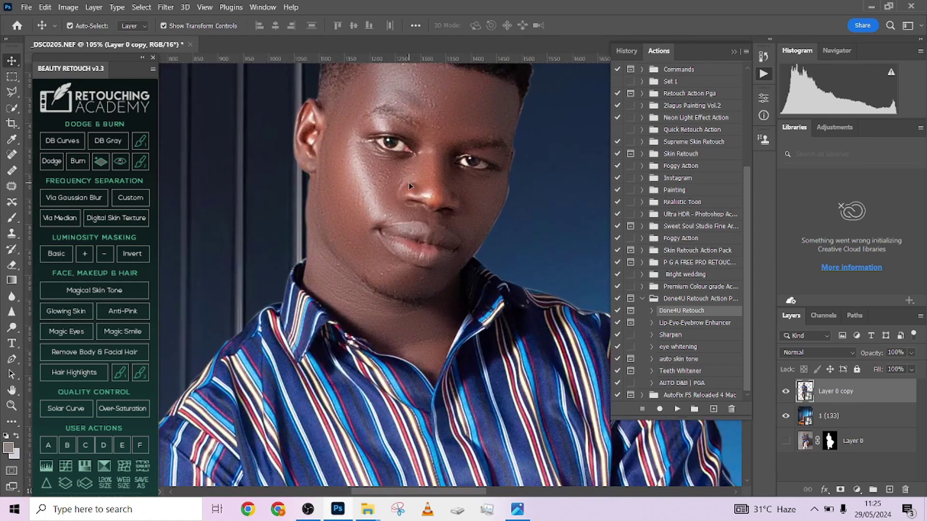
scroll(409, 186, down, 8)
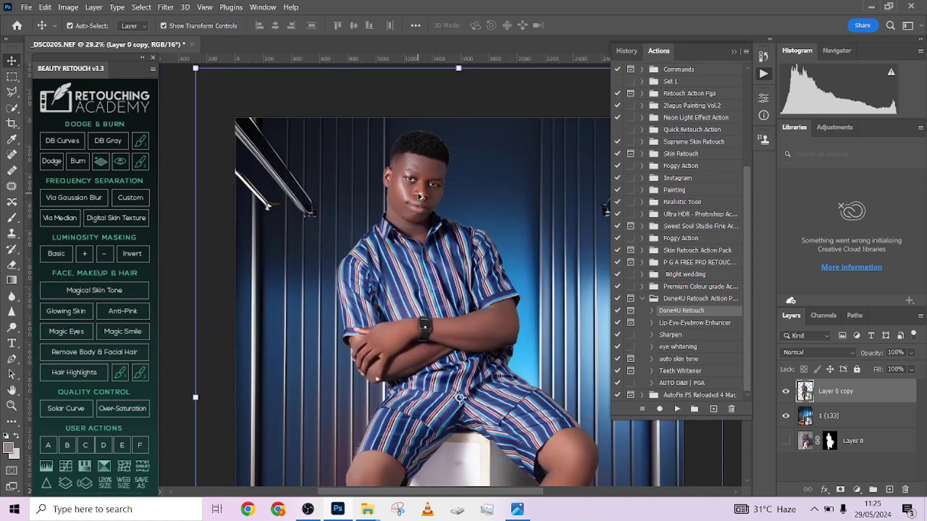
scroll(419, 197, down, 4)
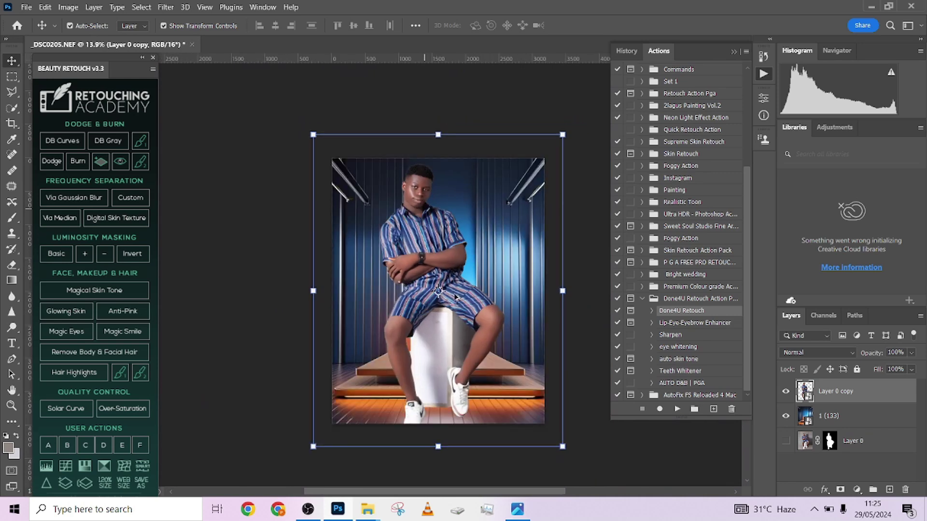
key(ctrl+z)
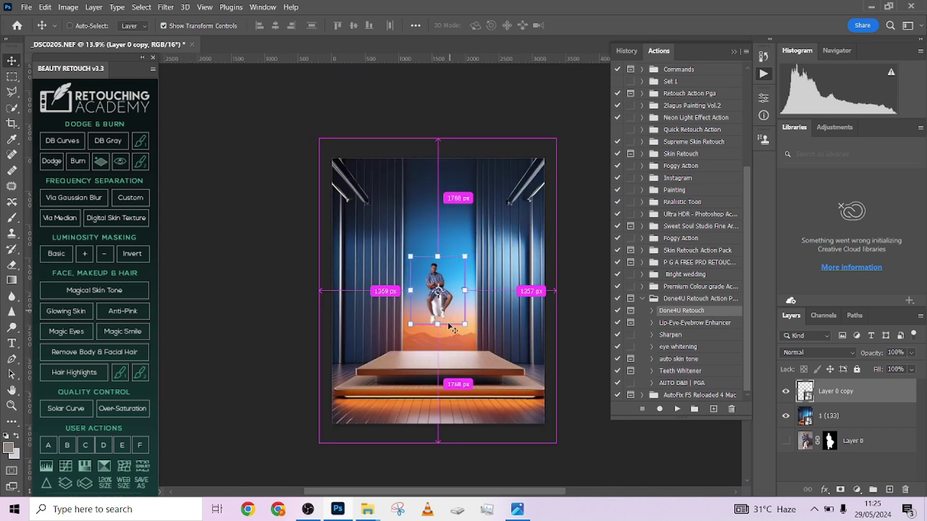
key(ctrl+z)
- Move the smart-object cutout about 1860 px right and 290 px down, clear of the podium
key(ctrl+t)
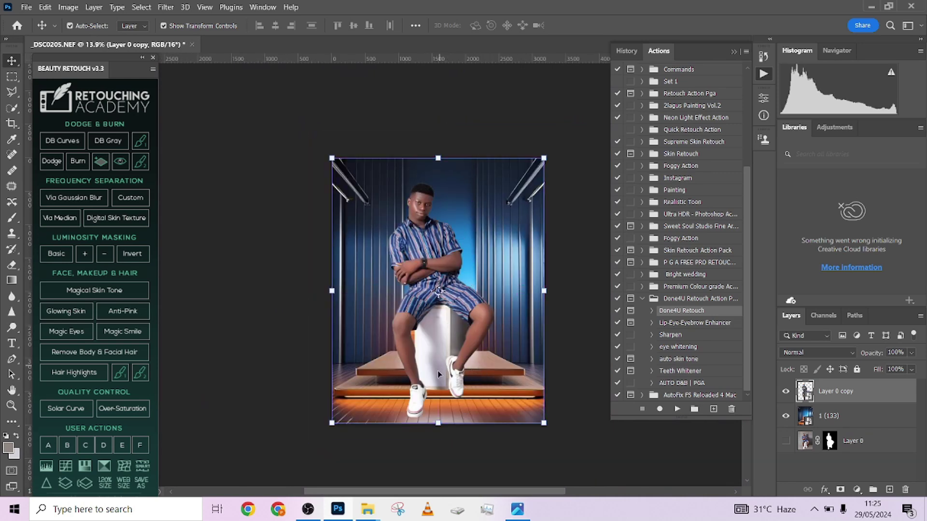
drag(432, 352, 571, 357)
key(ctrl+t)
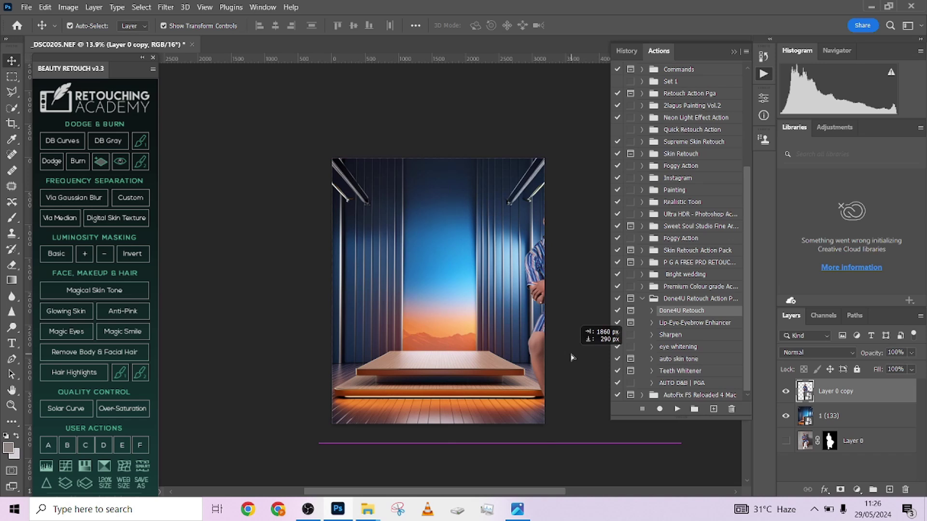
- Move the seated man's cutout to the middle of the backdrop and scale it to 71.68% around a pivot near his chin
drag(571, 357, 444, 351)
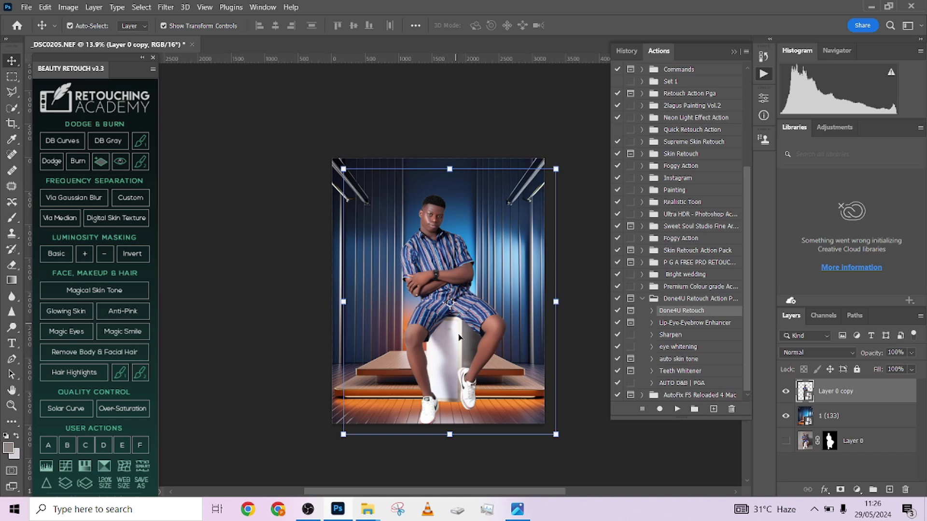
drag(459, 338, 458, 351)
key(ctrl+t)
drag(450, 310, 436, 242)
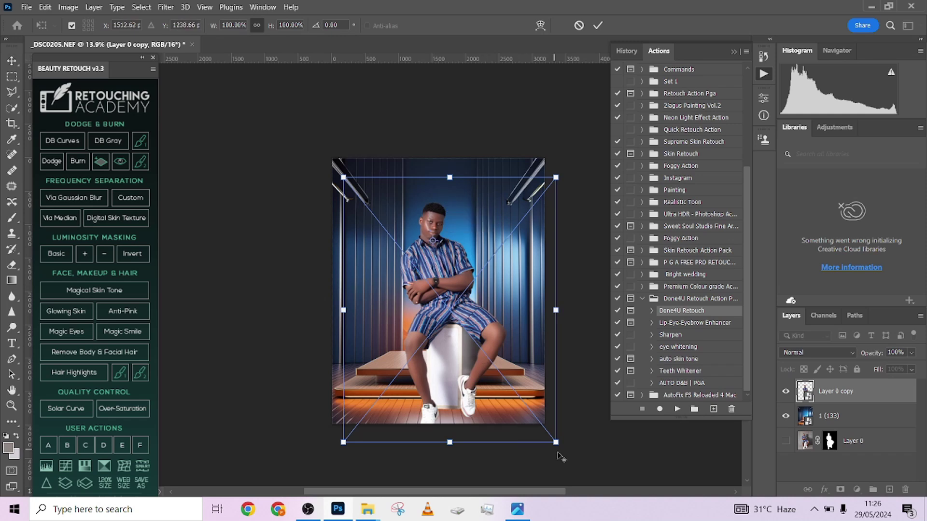
drag(558, 445, 523, 389)
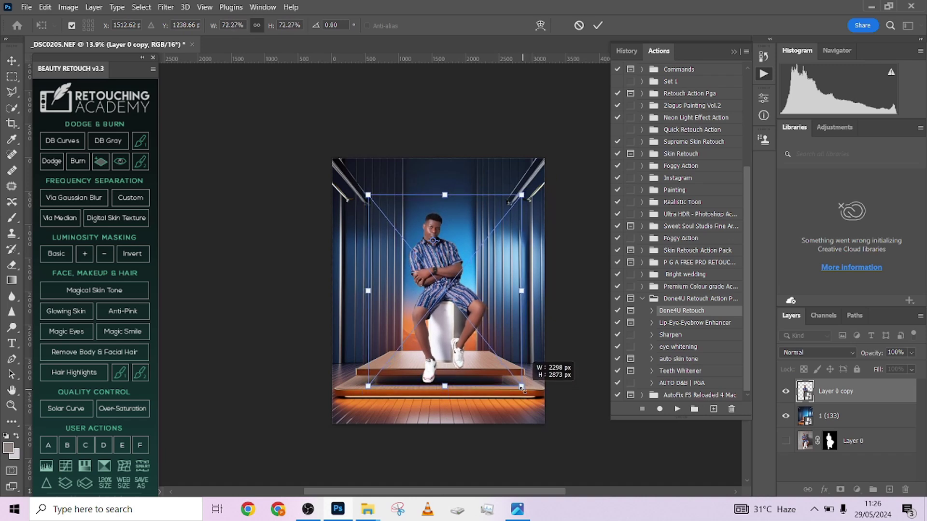
drag(523, 391, 525, 389)
- Nudge the scaled man slightly left above the platform and apply the transform
key(Left)
key(Left)
key(Left)
key(Left)
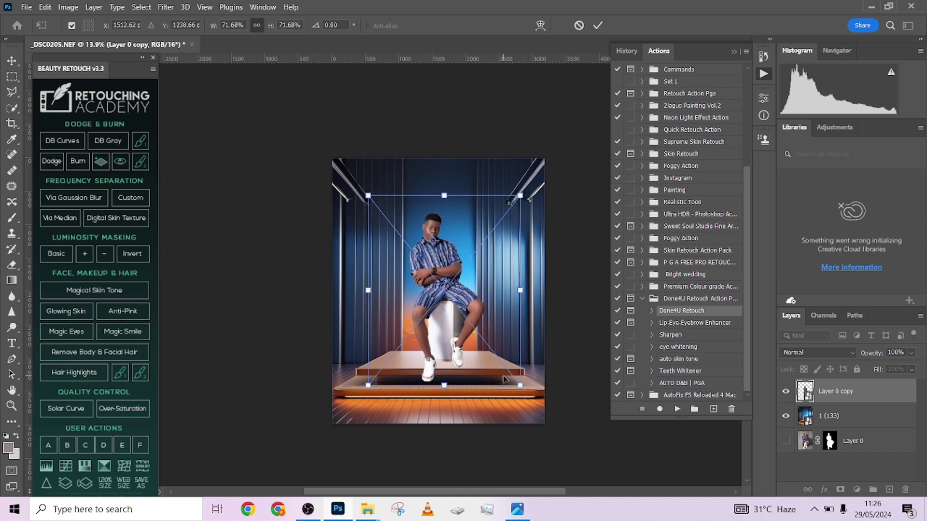
key(Left)
key(Left)
key(Left)
key(Left)
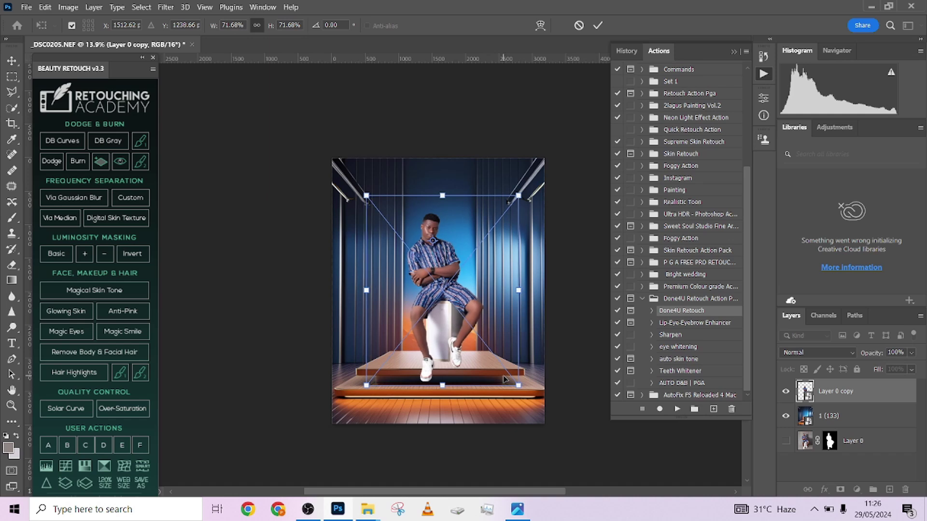
key(Right)
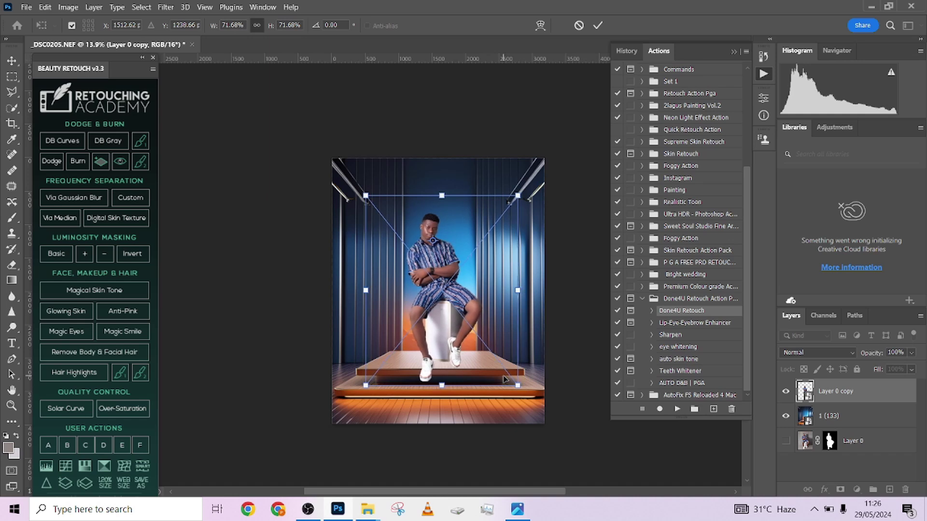
key(Right)
key(Right)
key(Right)
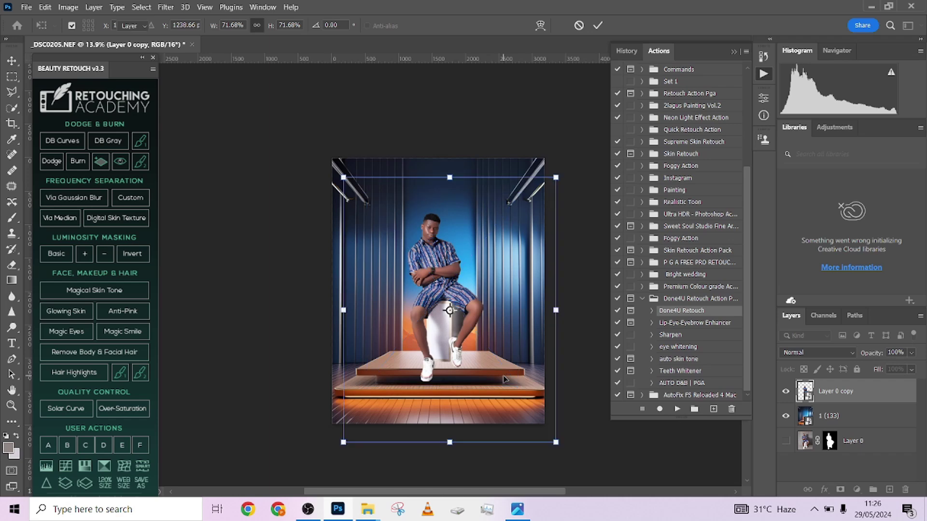
key(Return)
- Enlarge the seated man slightly with his feet kept on the upper platform, and apply the transform
scroll(489, 384, up, 2)
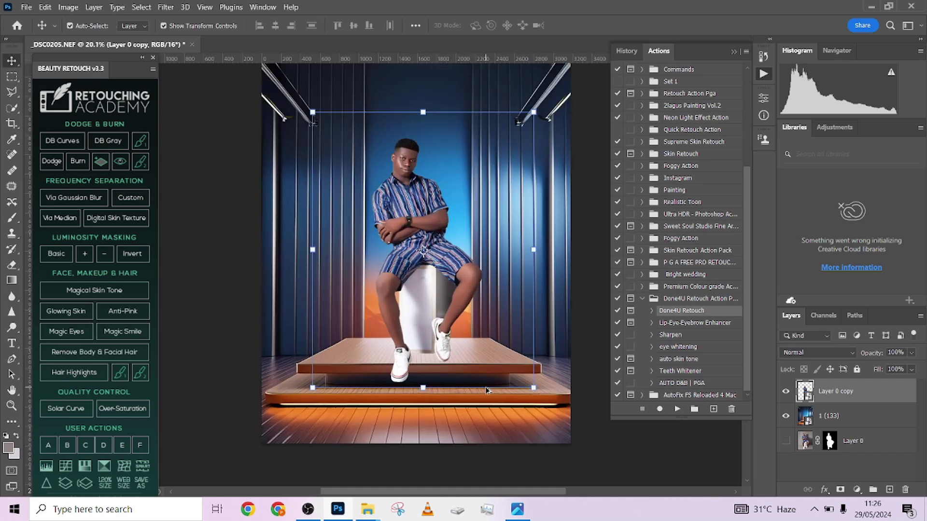
scroll(409, 359, up, 1)
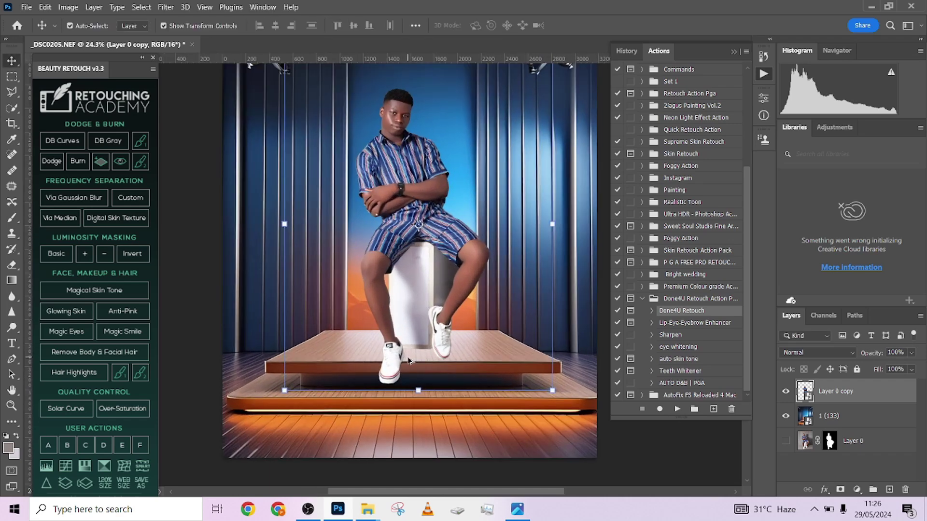
scroll(410, 360, down, 2)
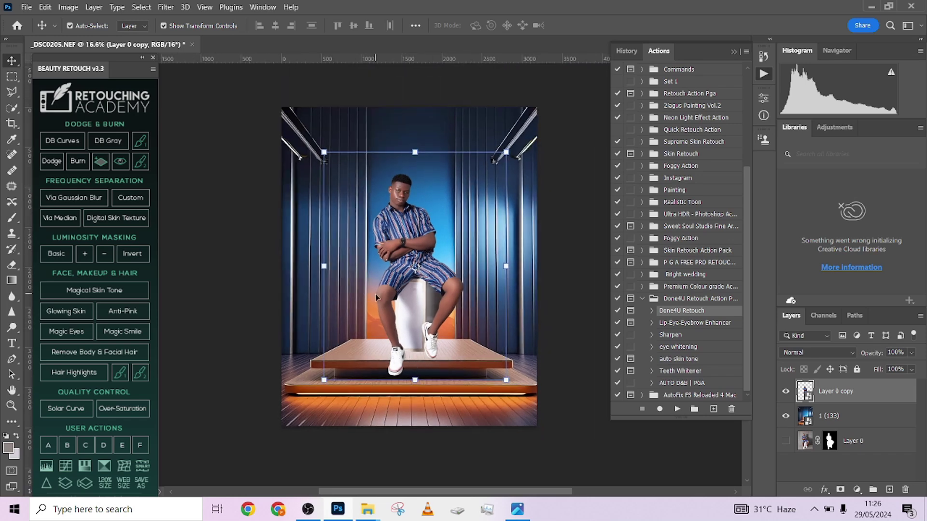
mouse_move(324, 153)
mouse_down()
mouse_move(309, 134)
mouse_move(316, 143)
mouse_up()
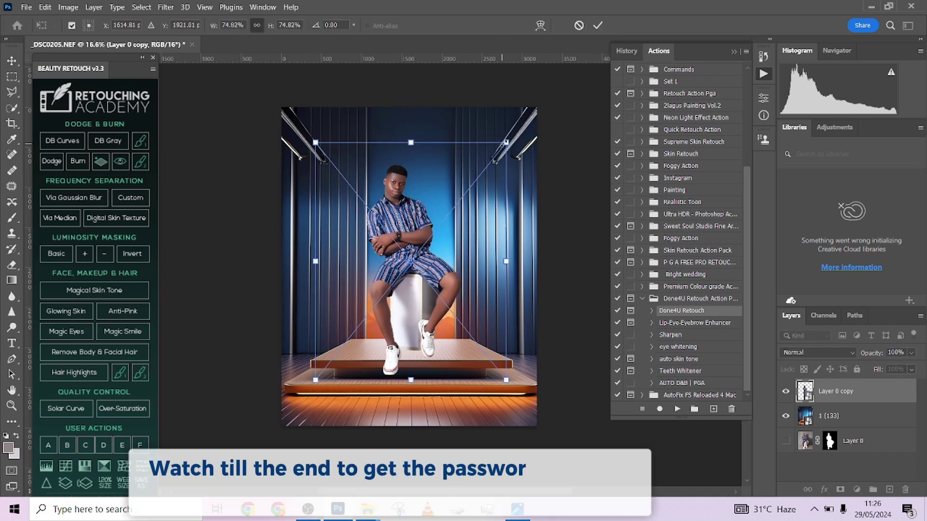
drag(506, 142, 509, 138)
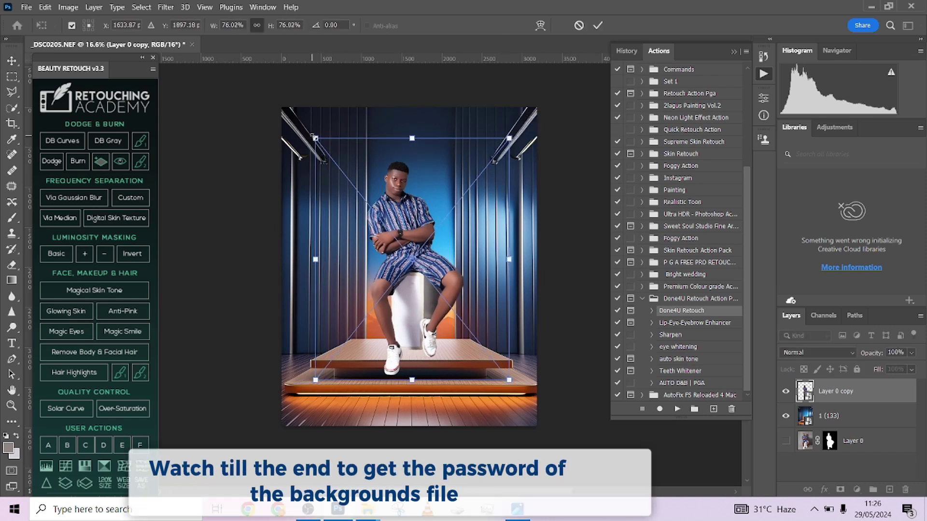
drag(315, 138, 317, 141)
key(Return)
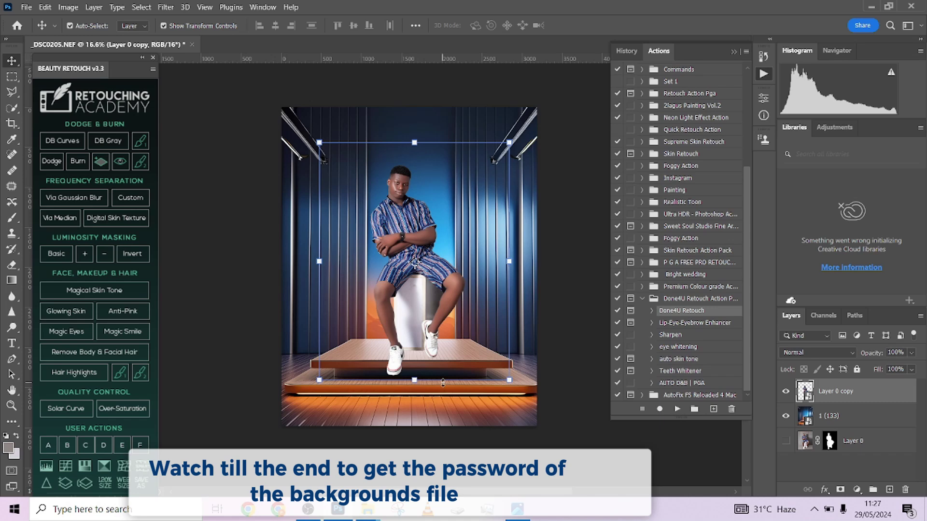
- Undo the last two transforms of the cutout and restore the latest Free Transform history state
scroll(443, 383, up, 3)
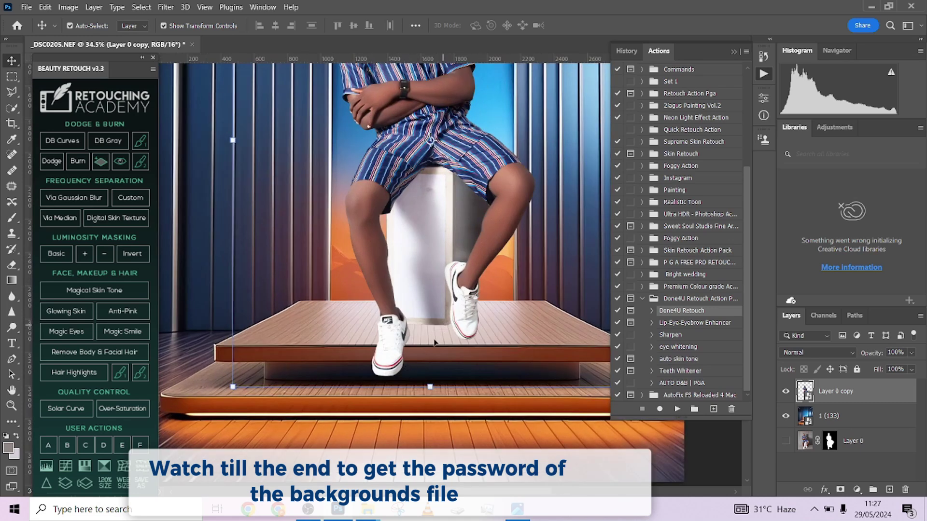
scroll(437, 367, down, 3)
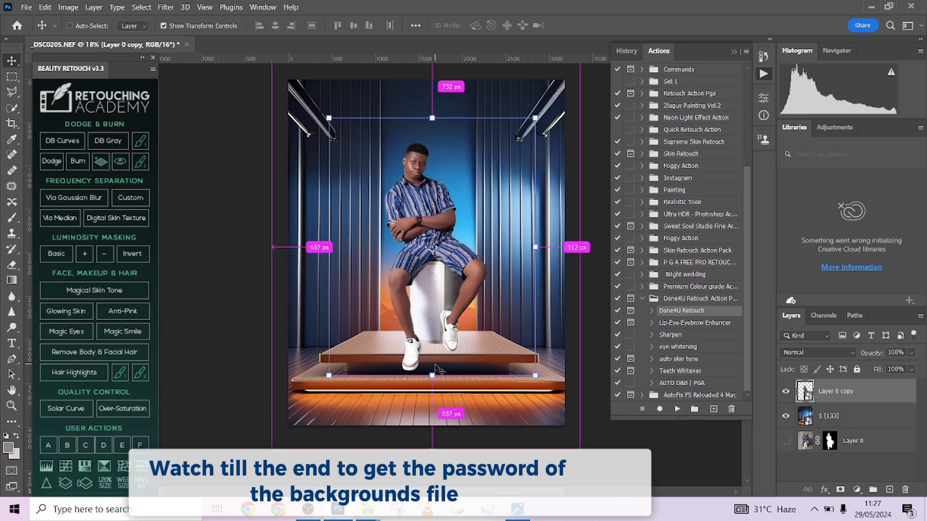
key(ctrl+z)
key(ctrl+z)
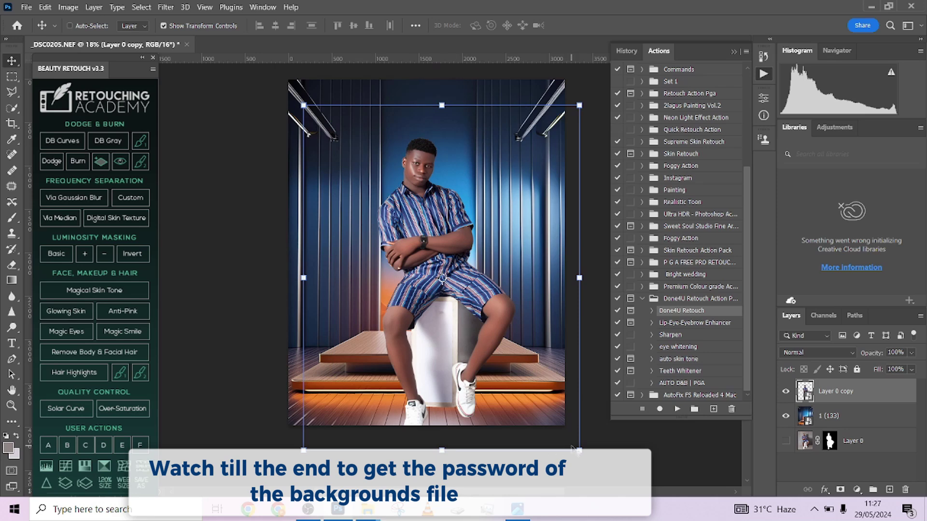
click(626, 51)
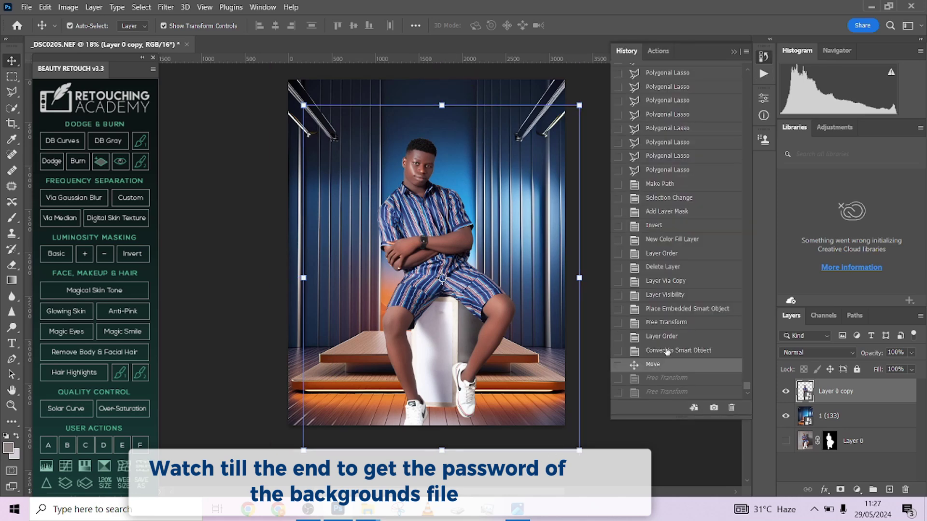
click(678, 391)
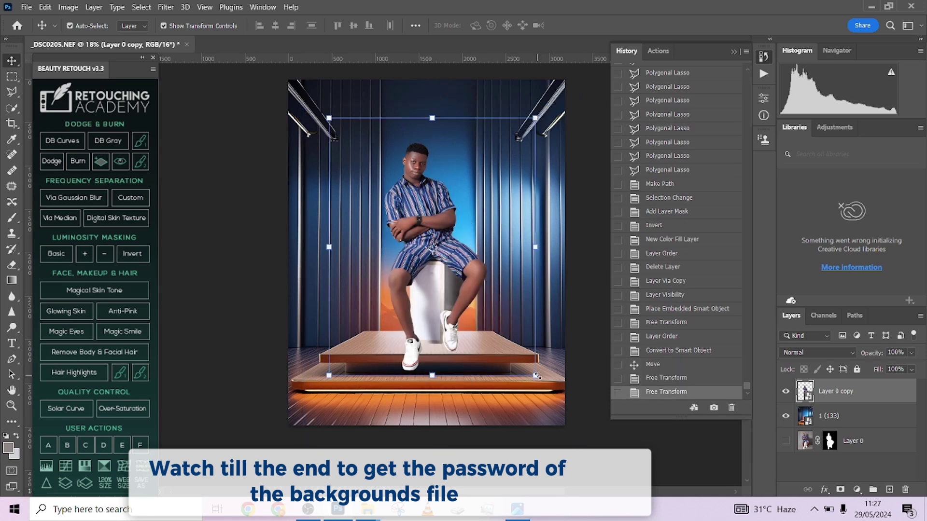
drag(535, 375, 576, 427)
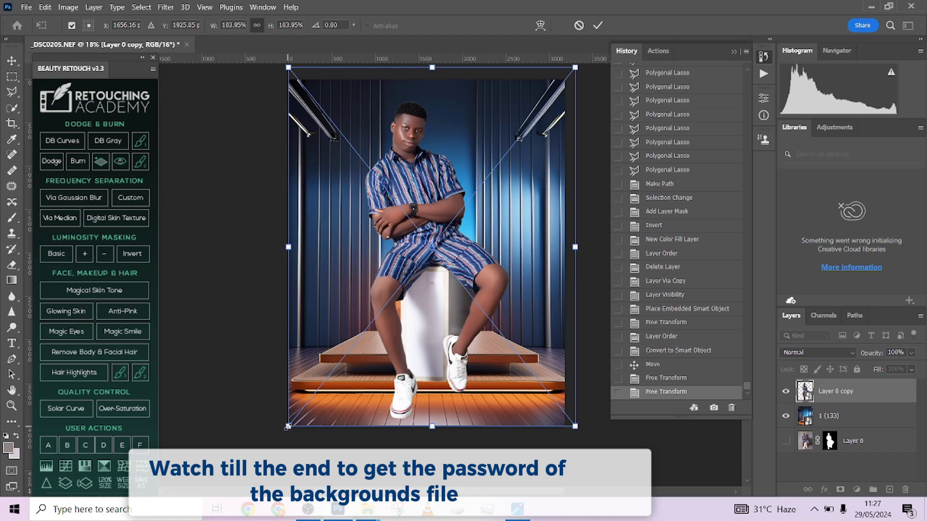
drag(288, 427, 315, 389)
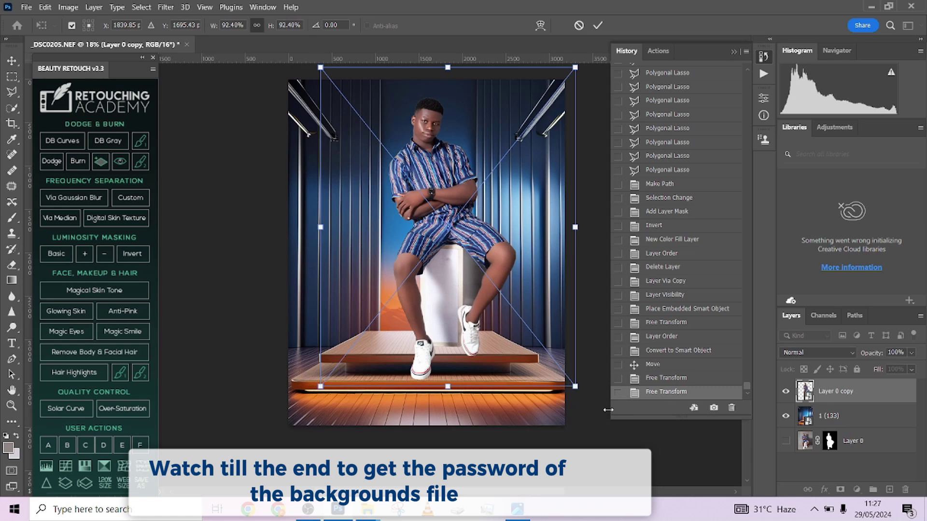
drag(575, 386, 572, 382)
drag(483, 349, 475, 360)
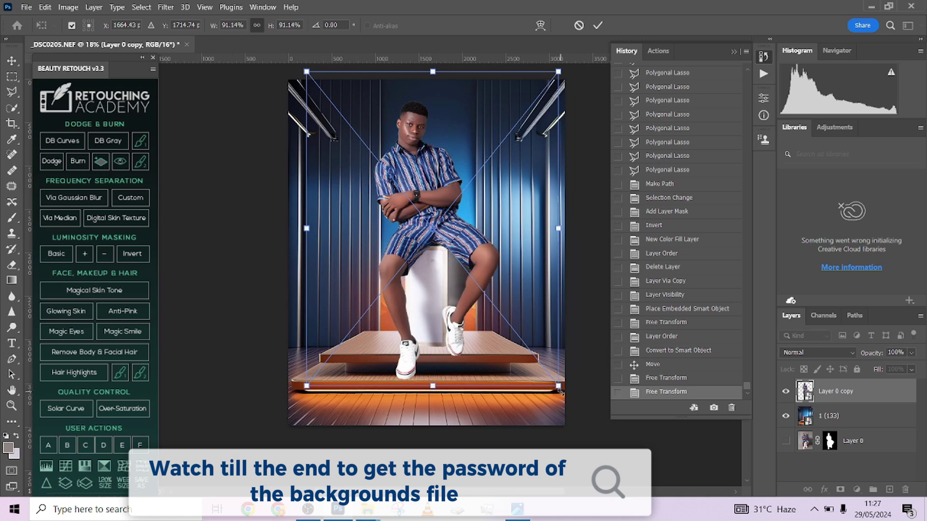
drag(558, 387, 541, 368)
drag(457, 335, 465, 348)
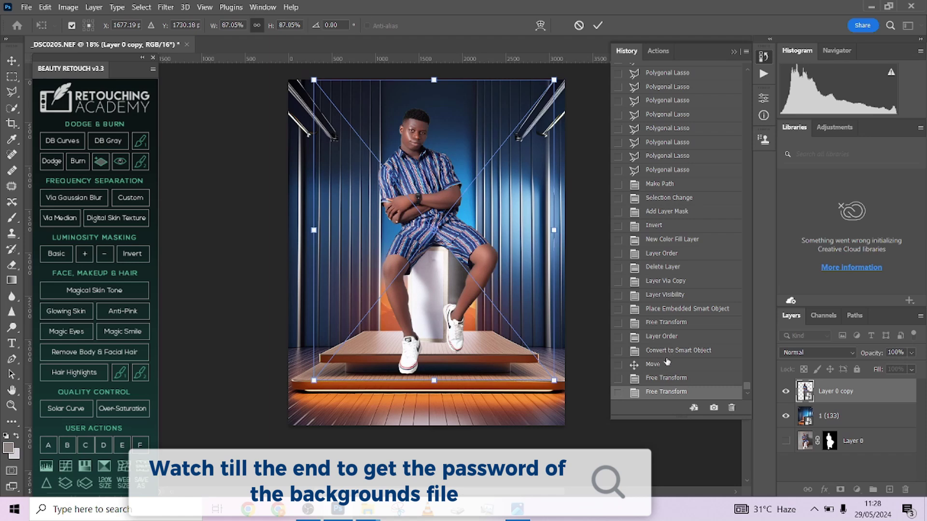
click(578, 25)
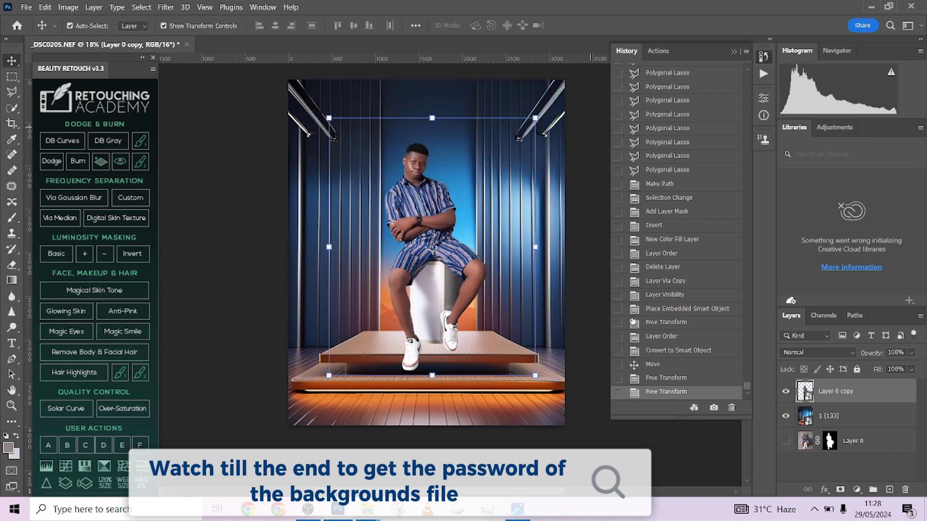
- Compare the man's placement in the Convert to Smart Object, Move and both Free Transform history states, ending on the latest one
click(658, 365)
click(658, 351)
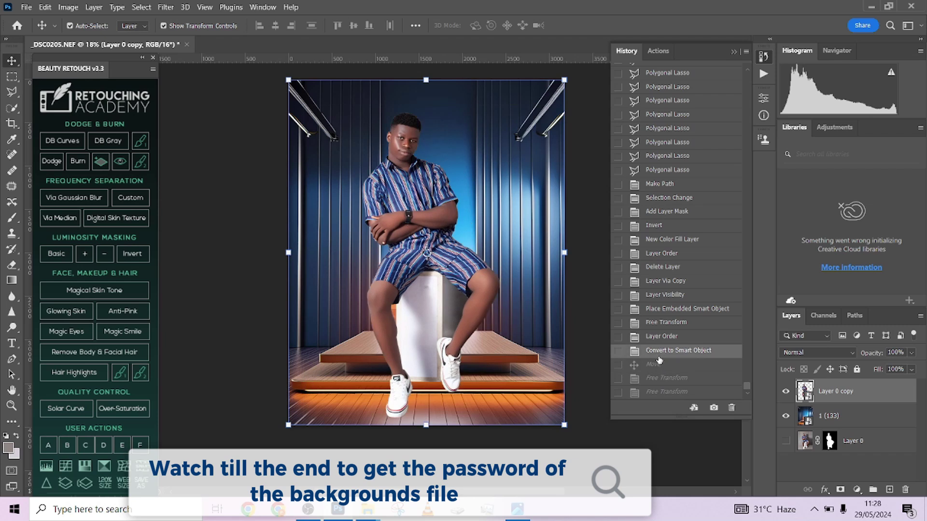
click(660, 365)
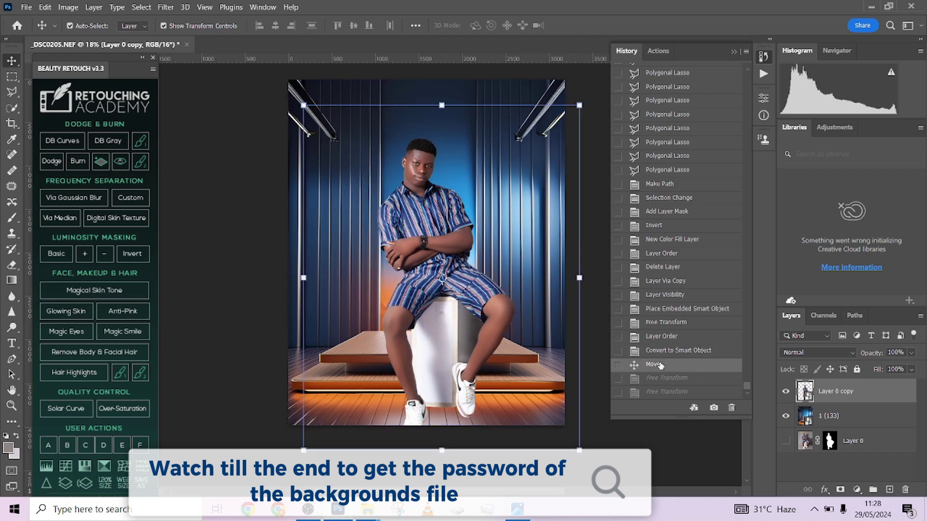
click(680, 378)
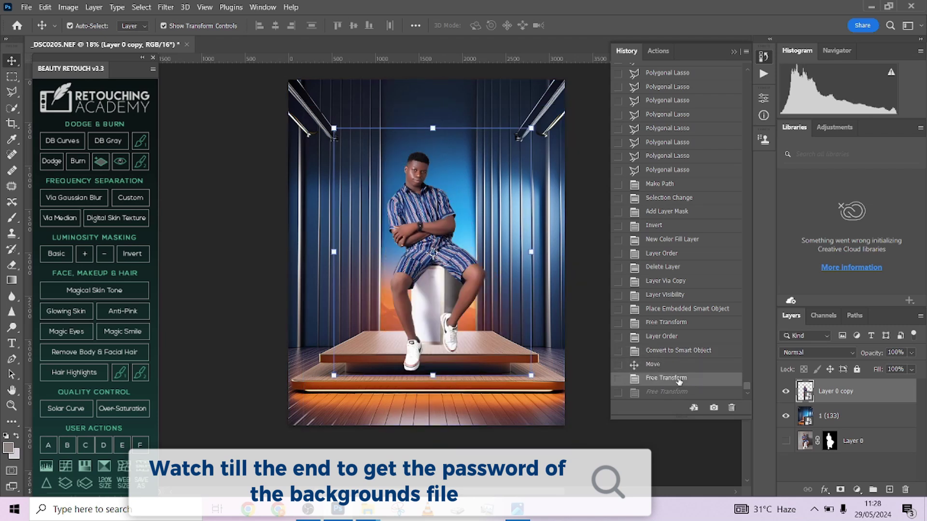
scroll(446, 362, up, 5)
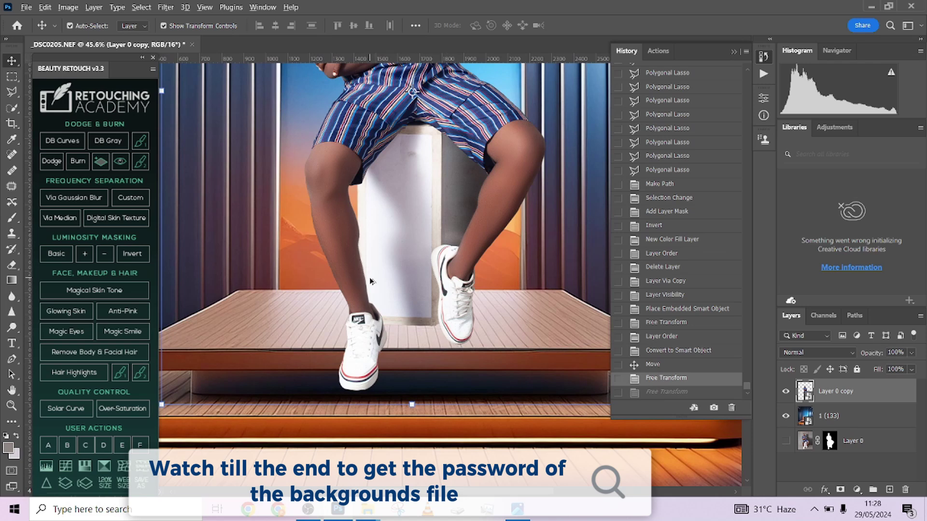
scroll(370, 278, down, 7)
drag(399, 280, 417, 343)
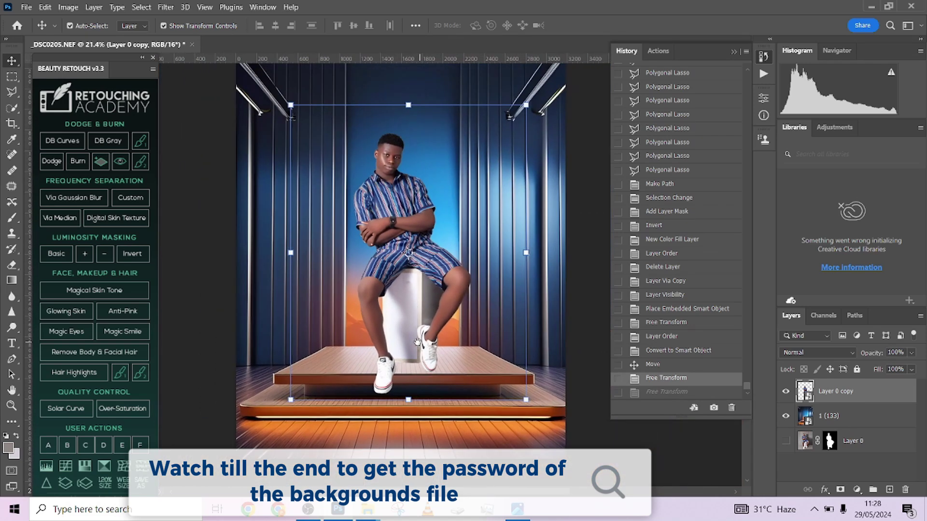
drag(408, 311, 395, 326)
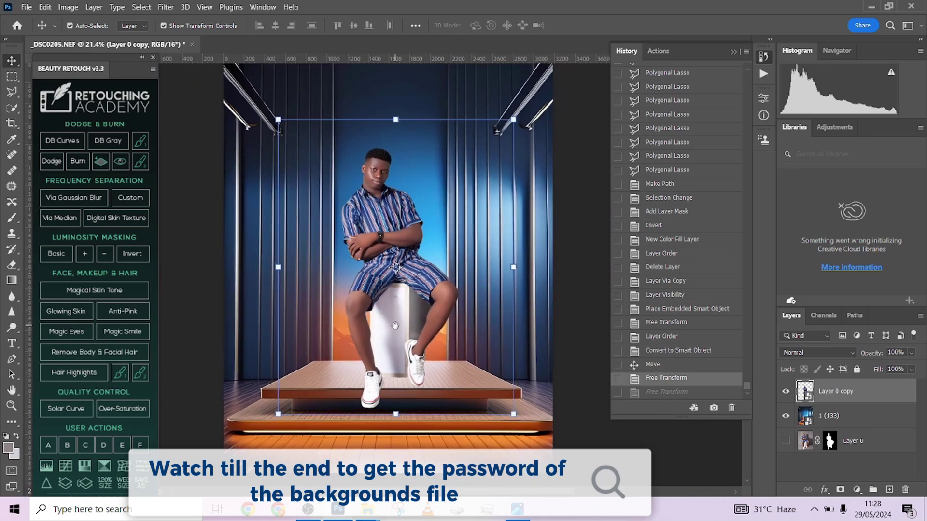
scroll(396, 323, down, 1)
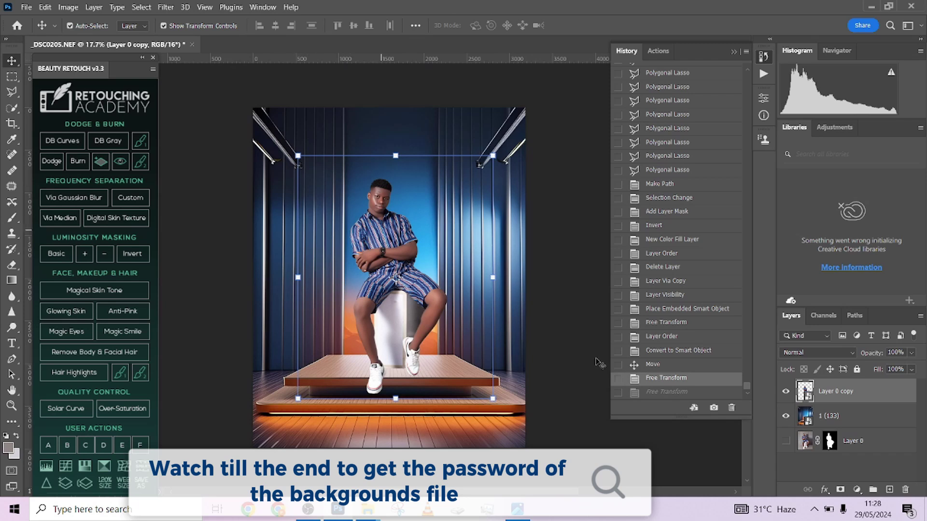
click(667, 394)
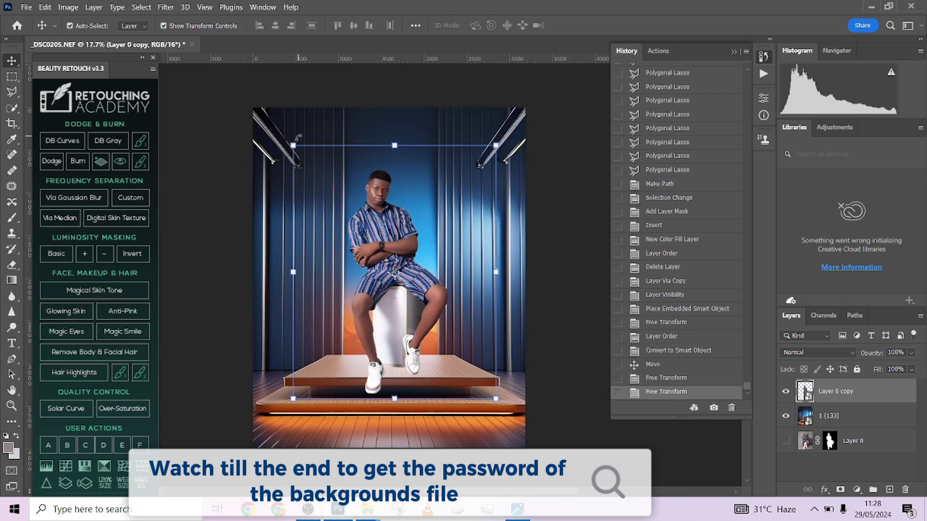
- Enlarge the seated man to 76.97% and nudge him slightly left on the platform, applying the transform
drag(293, 144, 290, 141)
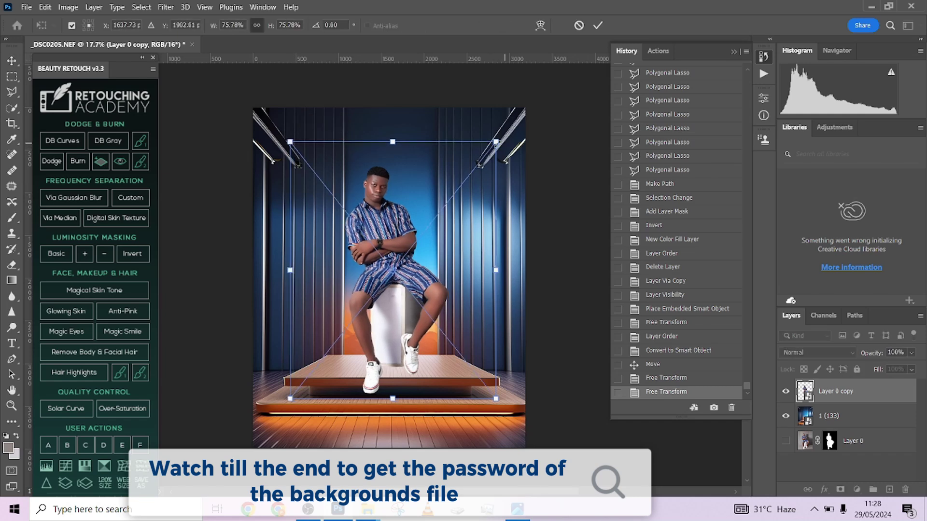
drag(496, 141, 499, 137)
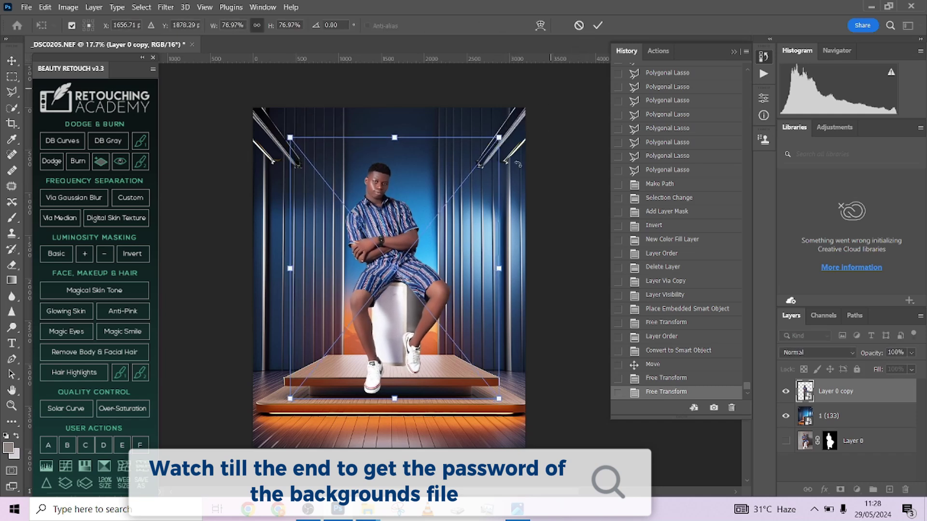
key(Left)
key(Left)
key(Left)
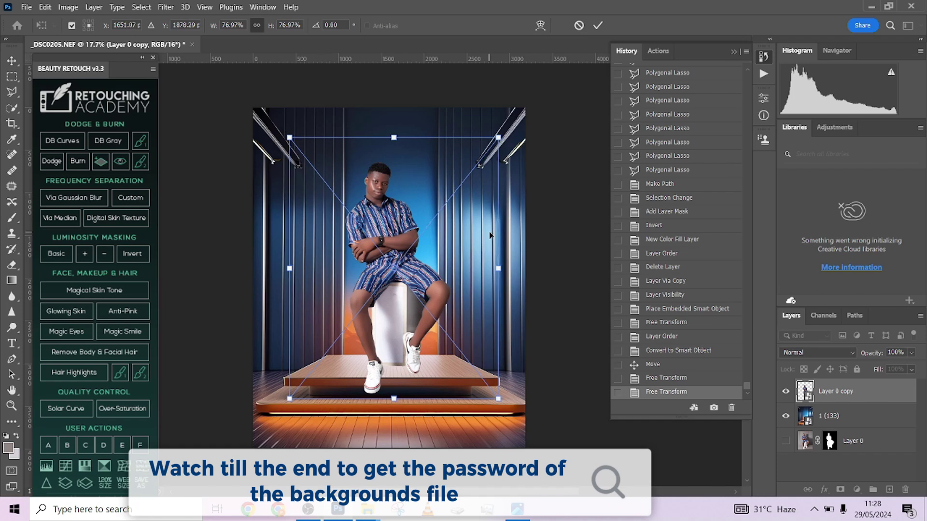
click(598, 26)
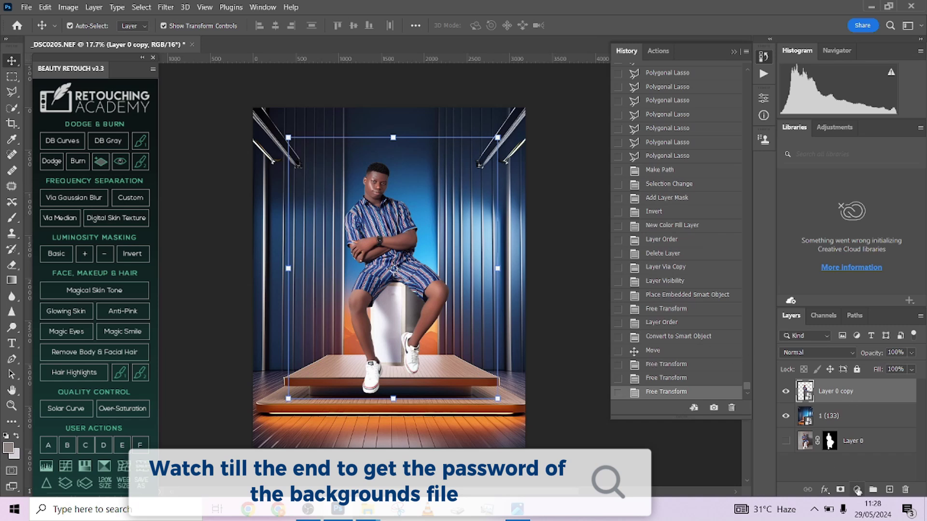
- Add a Black & White adjustment layer with the Default preset above the cut-out man to compare tones
click(857, 490)
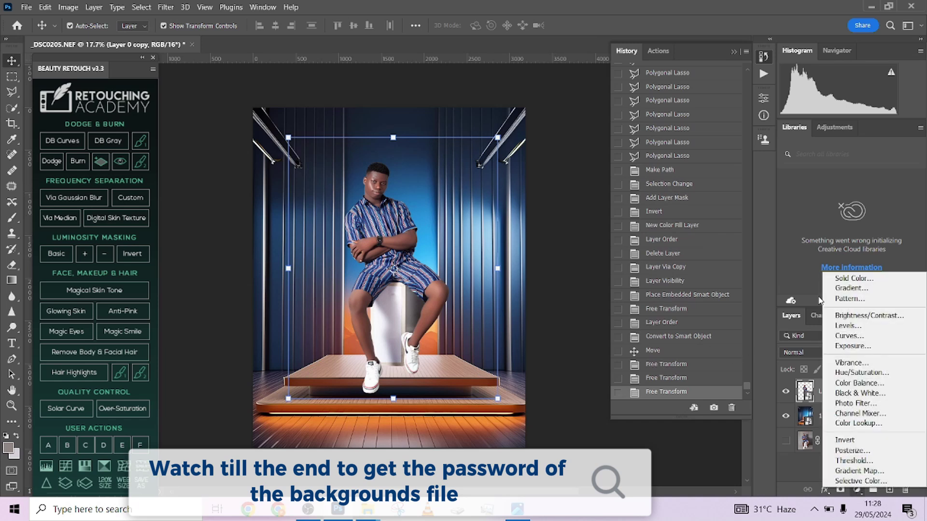
click(852, 393)
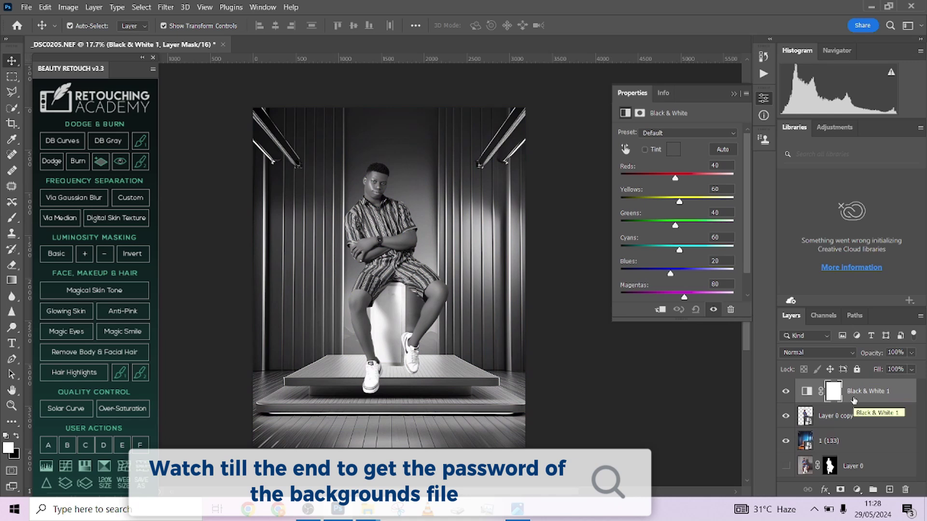
click(876, 421)
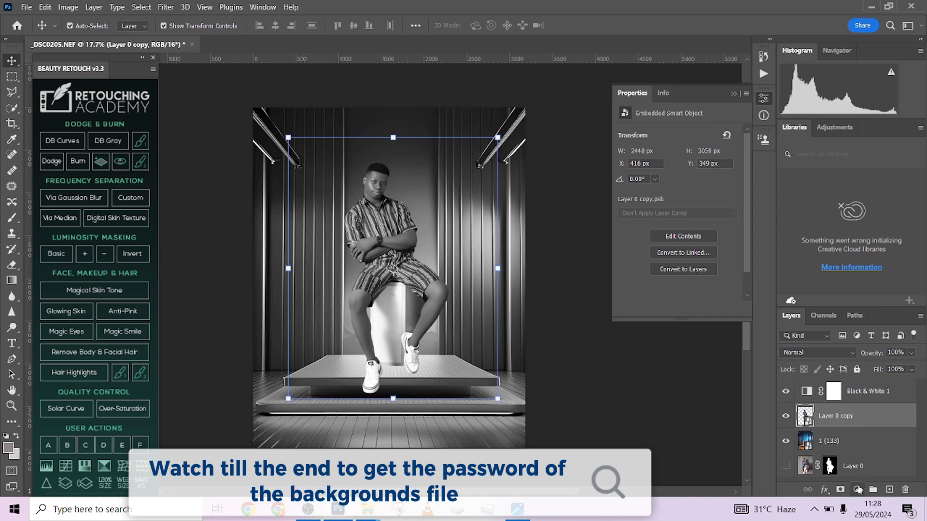
click(857, 490)
click(709, 405)
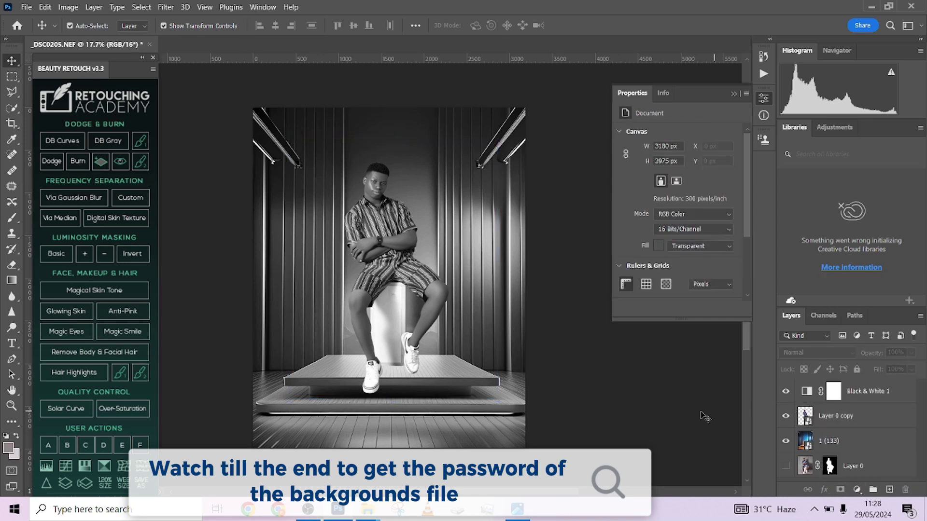
- Apply Curves to the cut-out man's layer, with points at input 0/output 5, input 111/output 105 and input 148/output 148
click(864, 418)
key(ctrl+m)
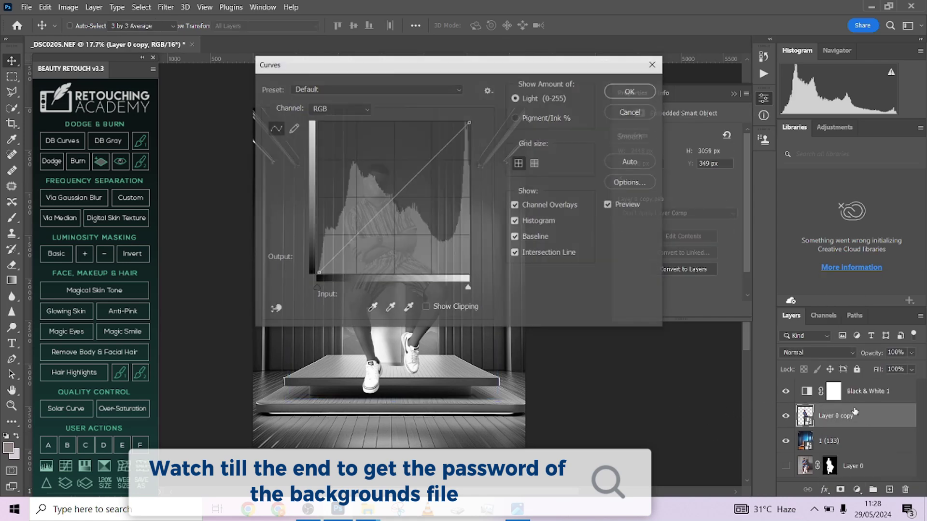
drag(373, 71, 633, 138)
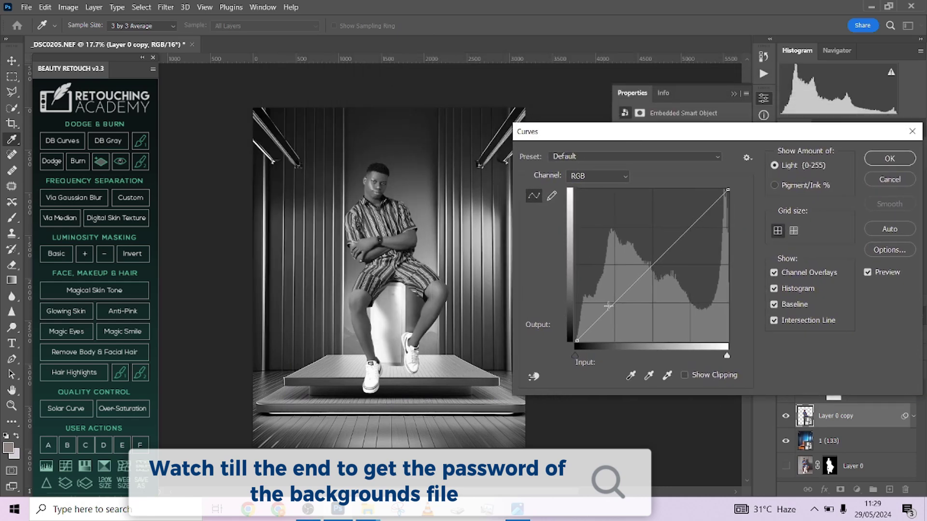
click(638, 272)
drag(638, 271, 642, 279)
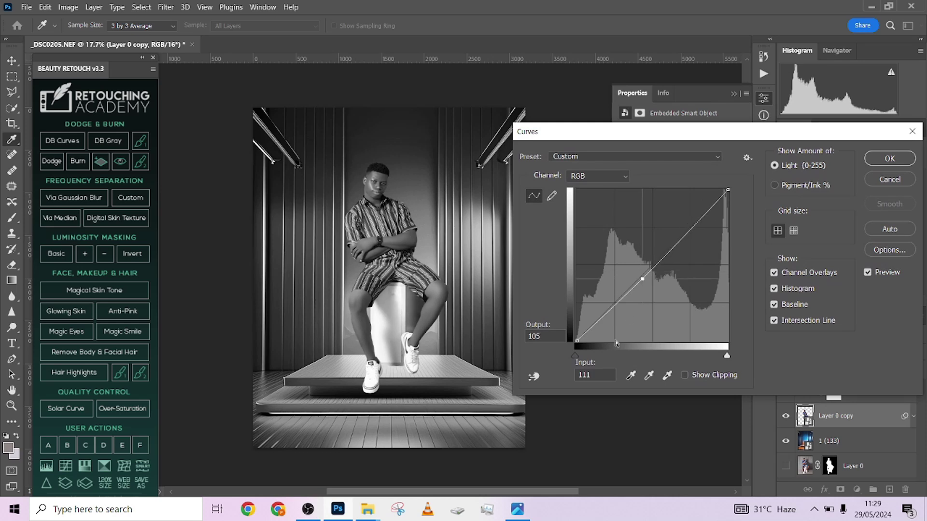
drag(577, 341, 576, 338)
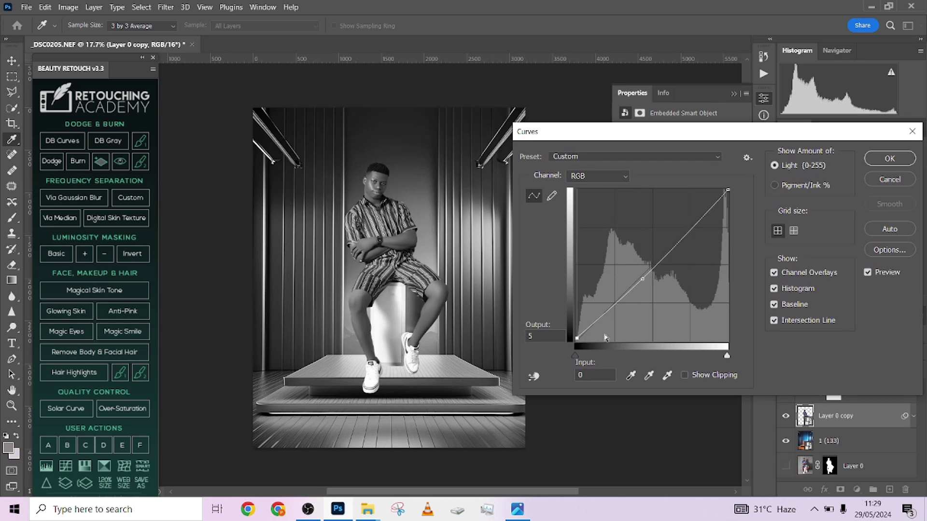
click(665, 252)
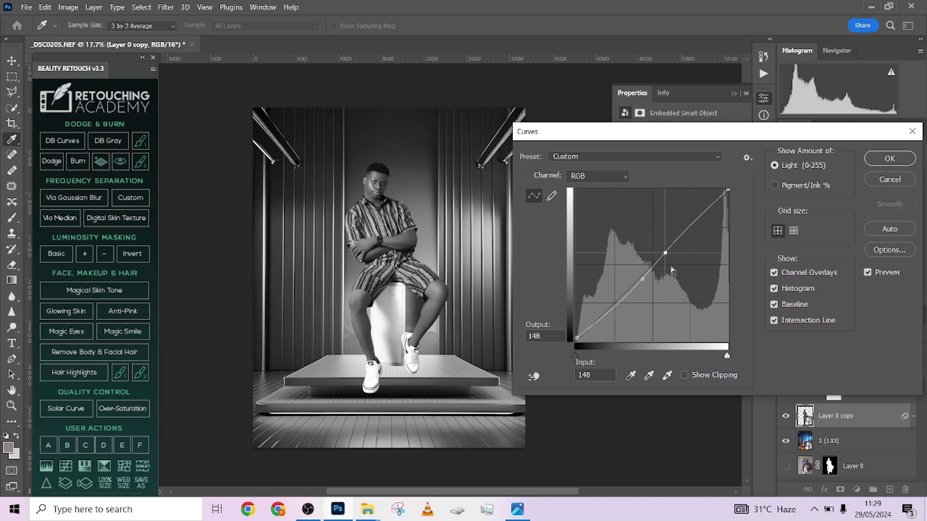
click(889, 161)
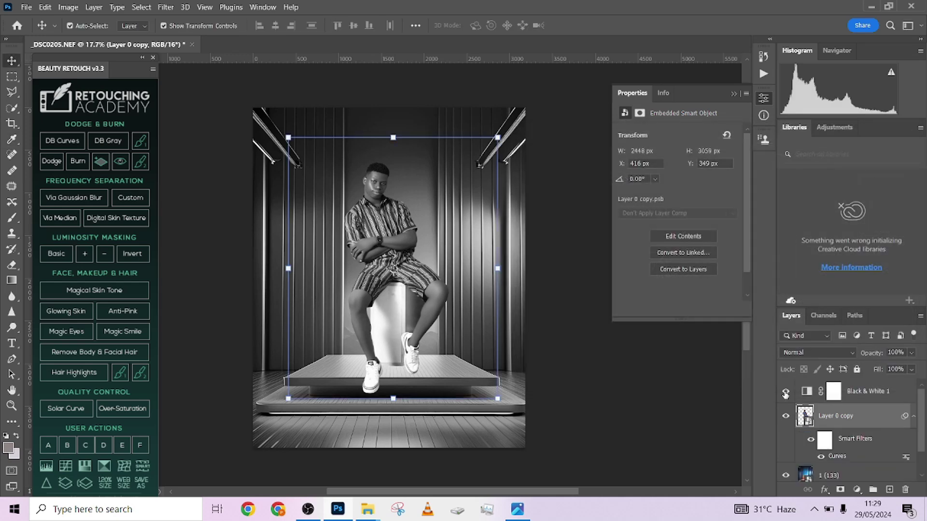
- Hide the Black & White layer and compare the man with and without the Curves smart filter, leaving the filter on
click(786, 393)
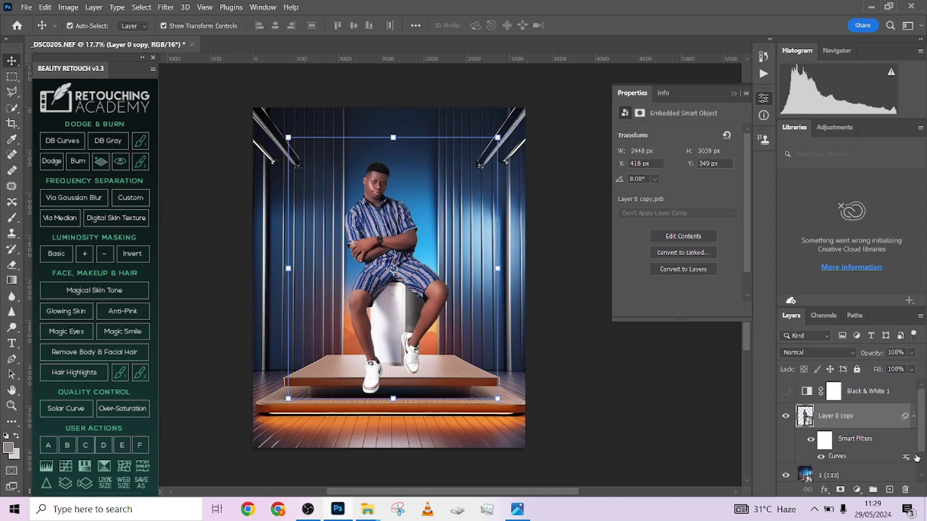
click(821, 456)
click(822, 460)
click(821, 458)
click(821, 458)
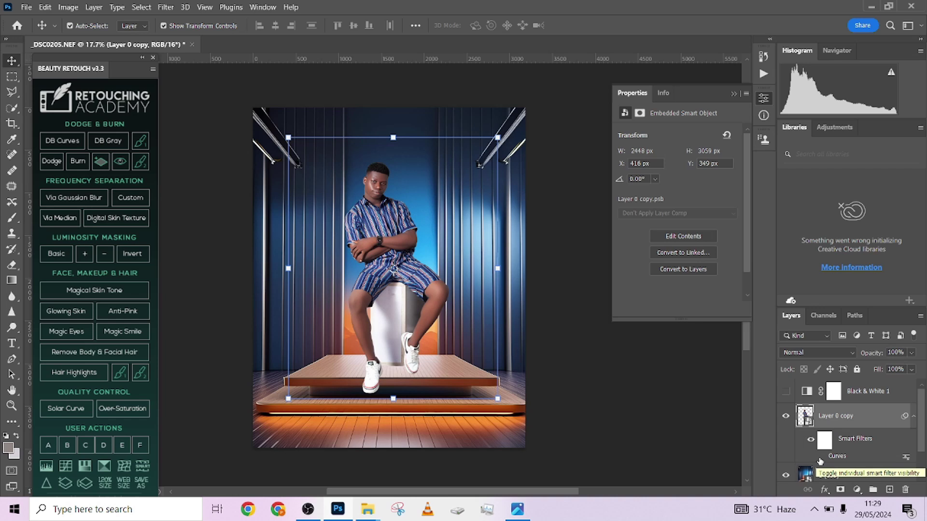
click(821, 458)
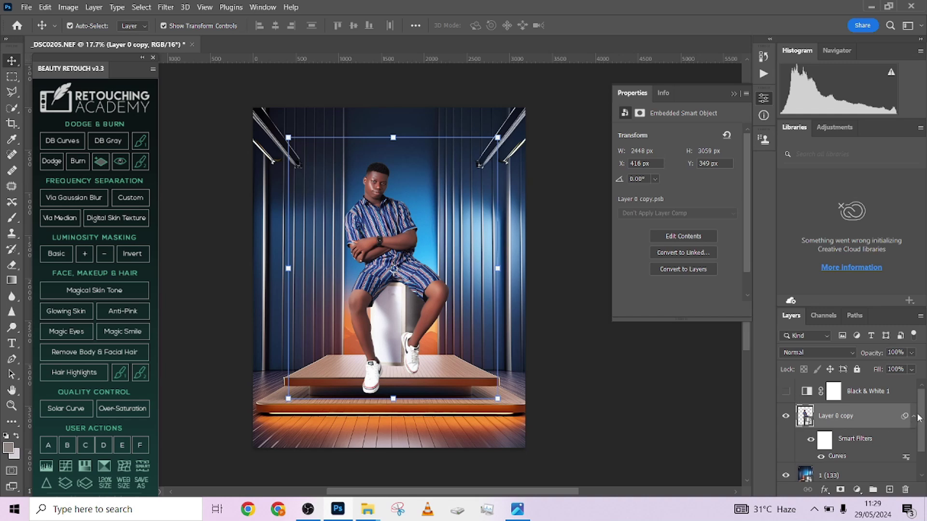
- View Layer 0 alone with its mask disabled, re-enable the mask, and show the backdrop and cutout layers again
drag(921, 418, 923, 449)
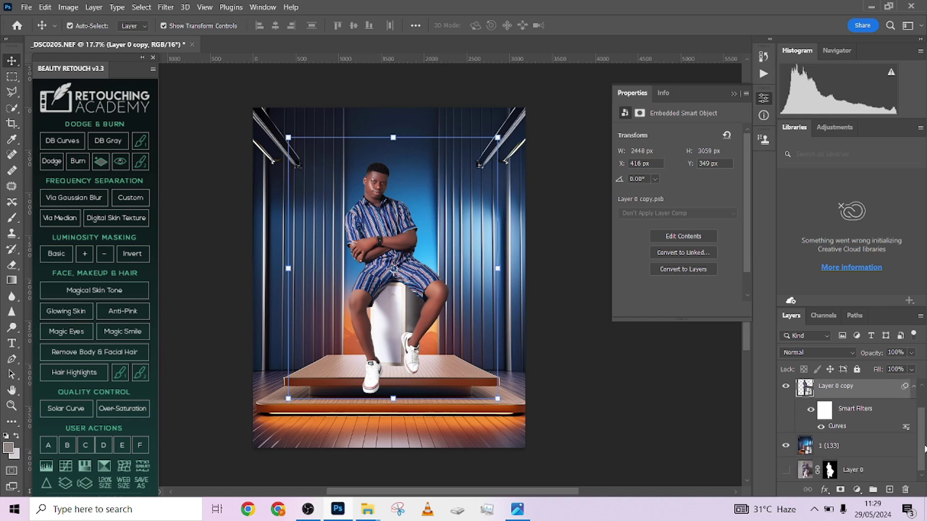
alt+click(786, 473)
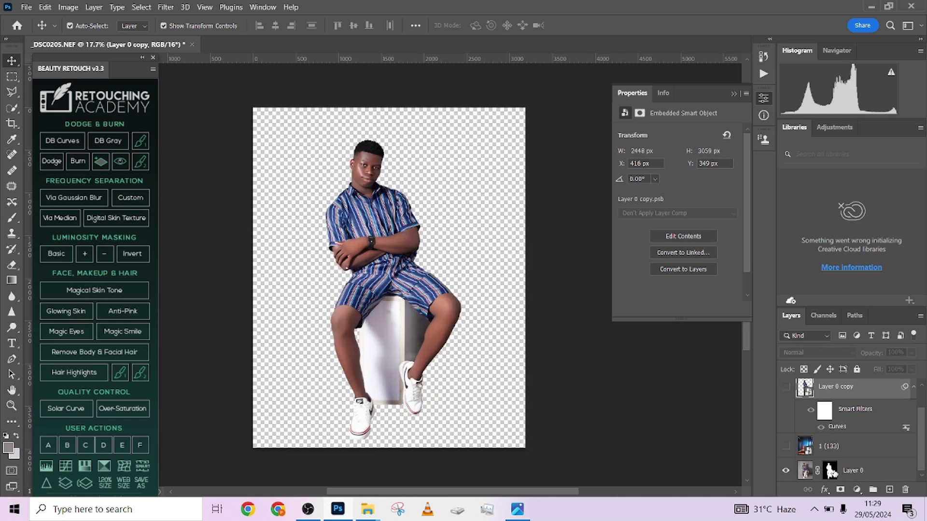
shift+click(831, 472)
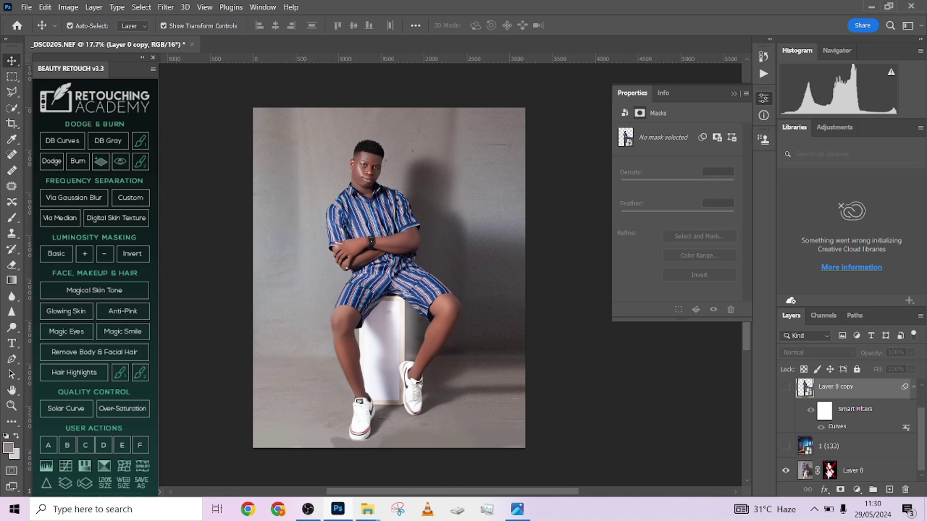
shift+click(829, 471)
click(786, 445)
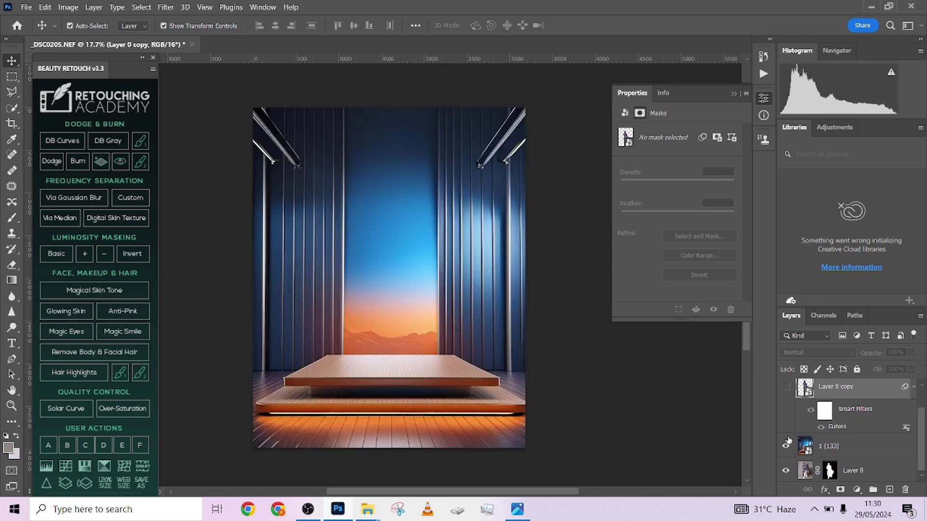
click(786, 386)
scroll(791, 418, up, 1)
scroll(792, 416, up, 1)
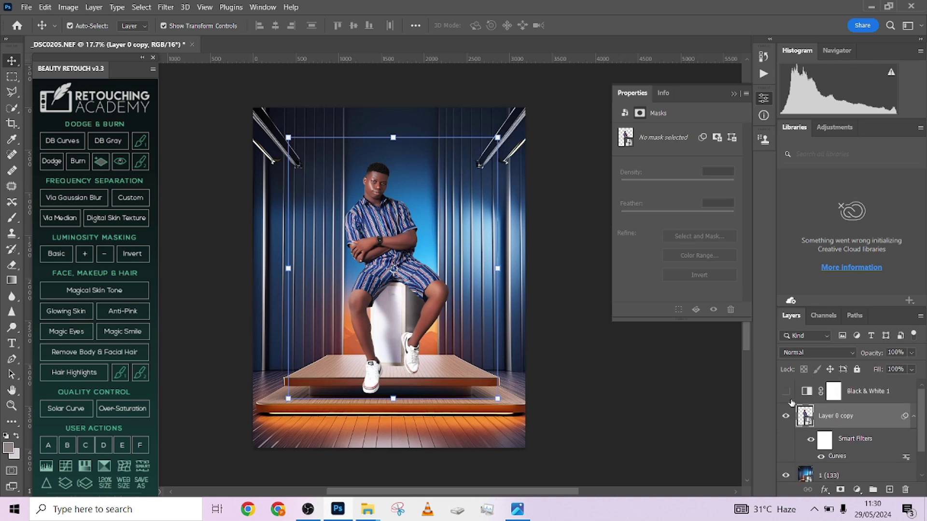
- Check the composite once more in black and white, and delete the Black & White adjustment layer
click(786, 391)
click(786, 391)
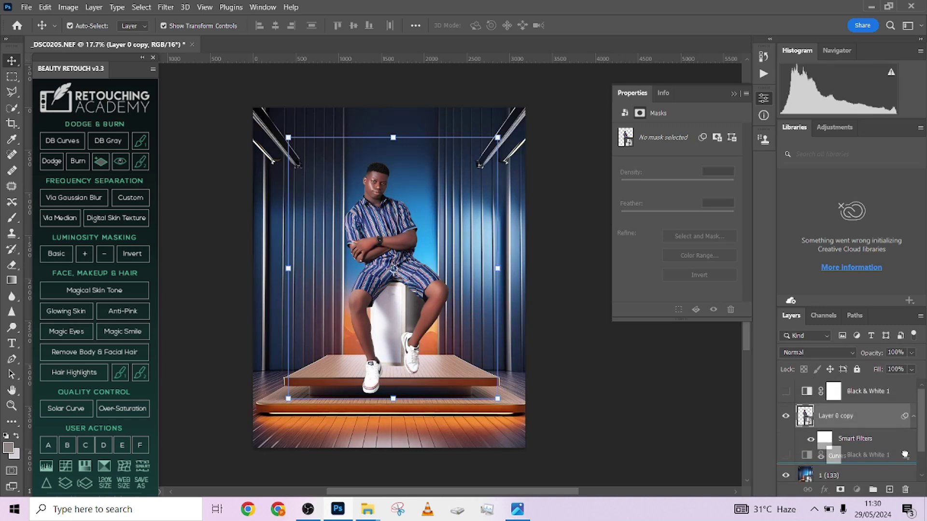
scroll(864, 471, down, 1)
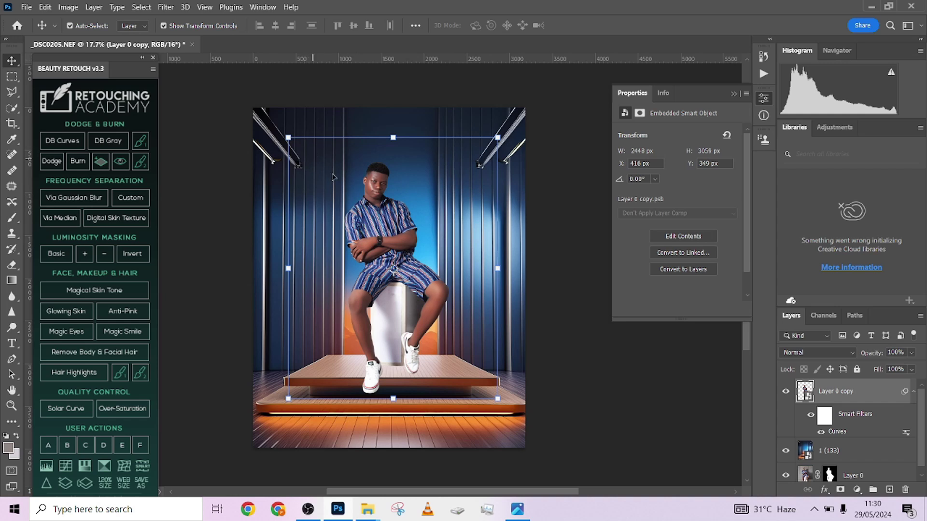
- Flip the platform backdrop layer horizontally with Free Transform and apply it
click(868, 457)
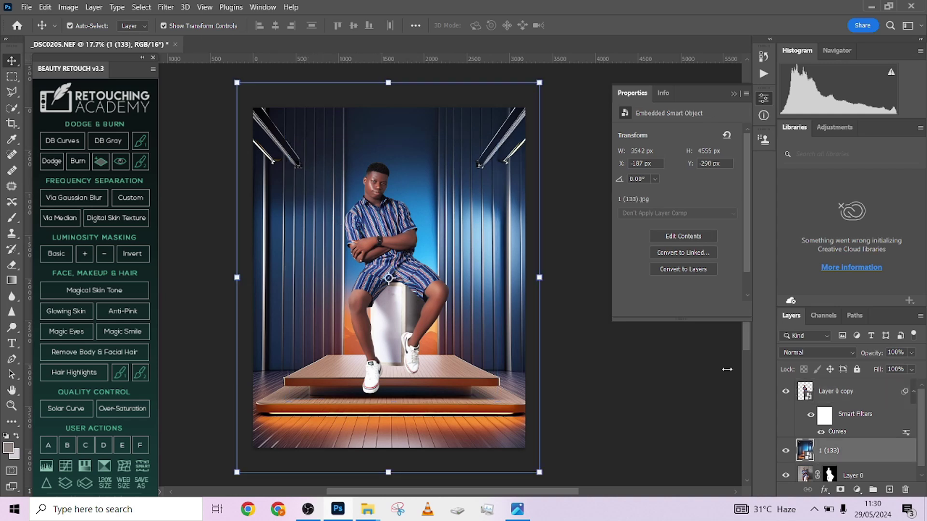
key(ctrl+t)
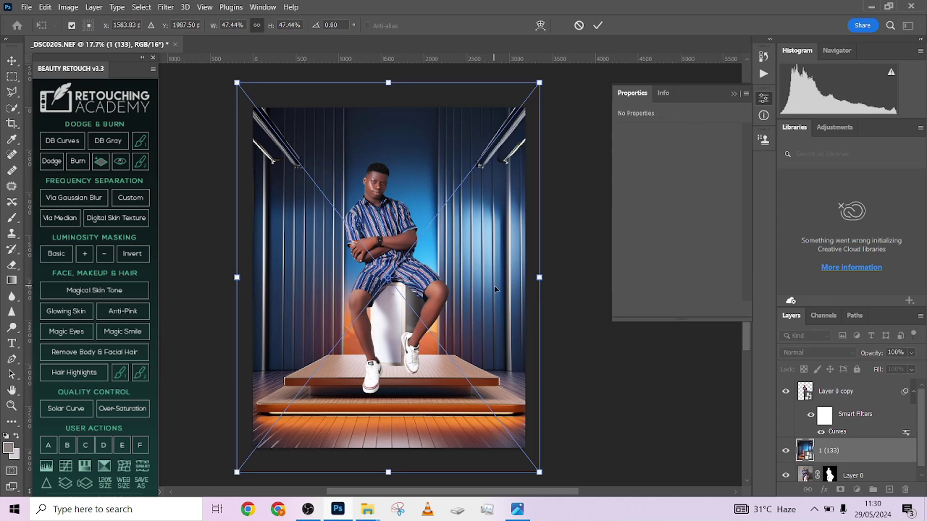
right_click(495, 289)
click(514, 270)
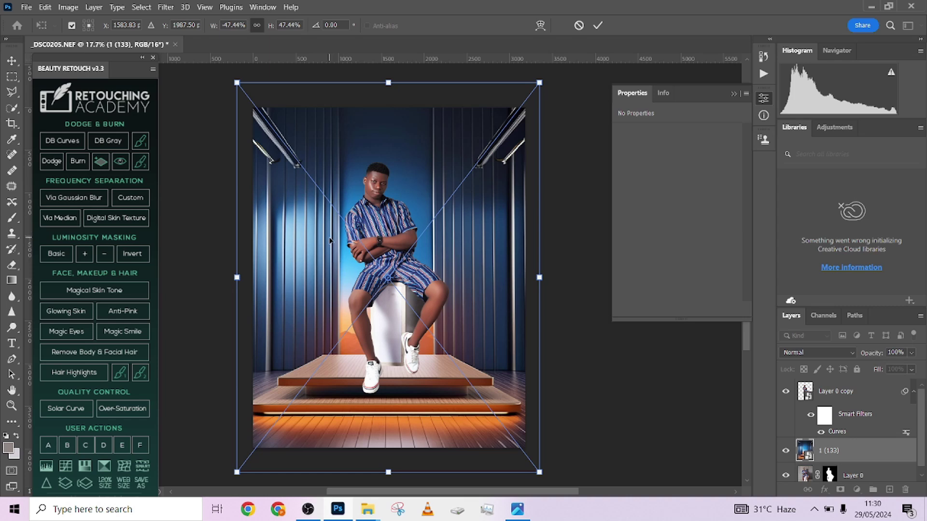
click(598, 26)
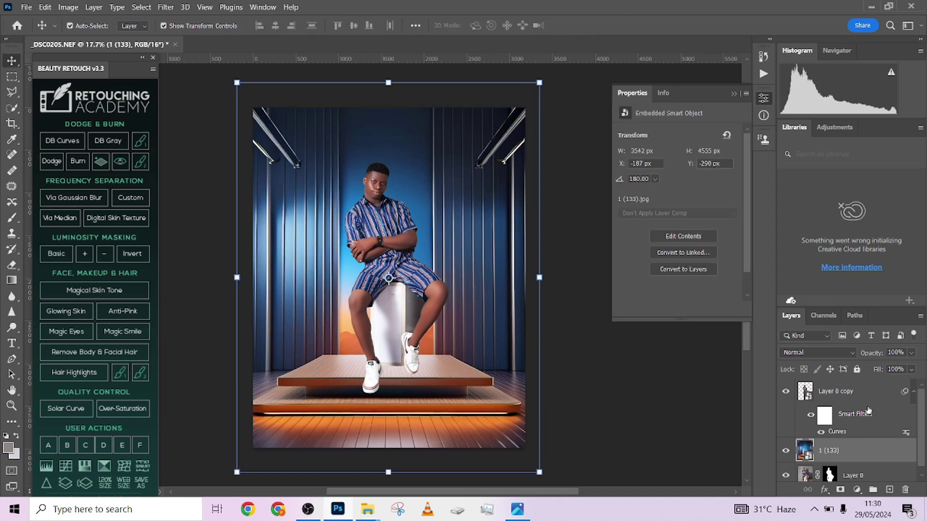
- Place Layer 0 between the cutout and the backdrop, and scale it to 71.91%, aligned with the cut-out man
click(884, 477)
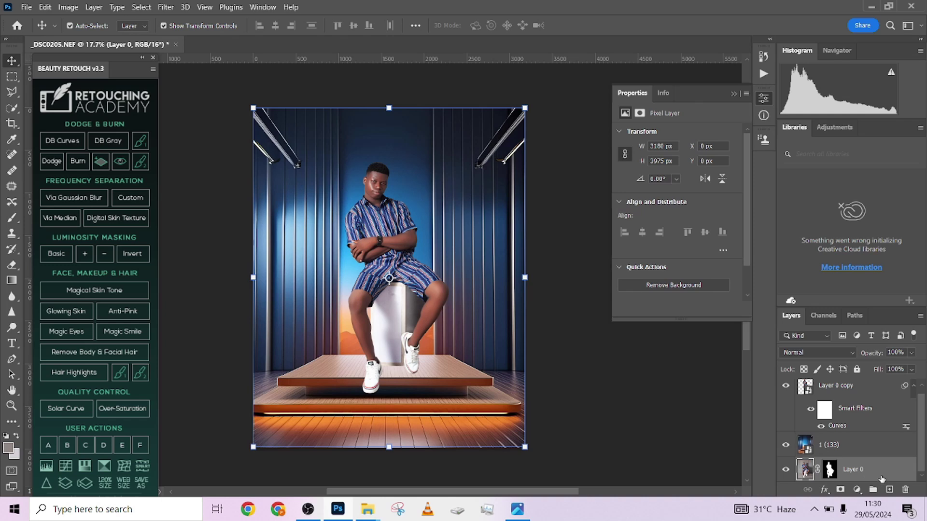
drag(873, 477, 866, 444)
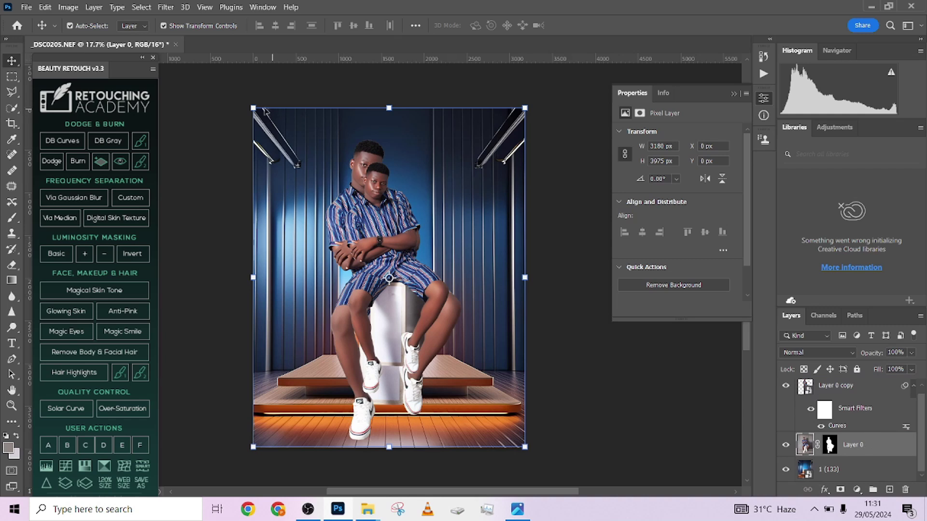
drag(253, 109, 269, 126)
drag(271, 130, 291, 155)
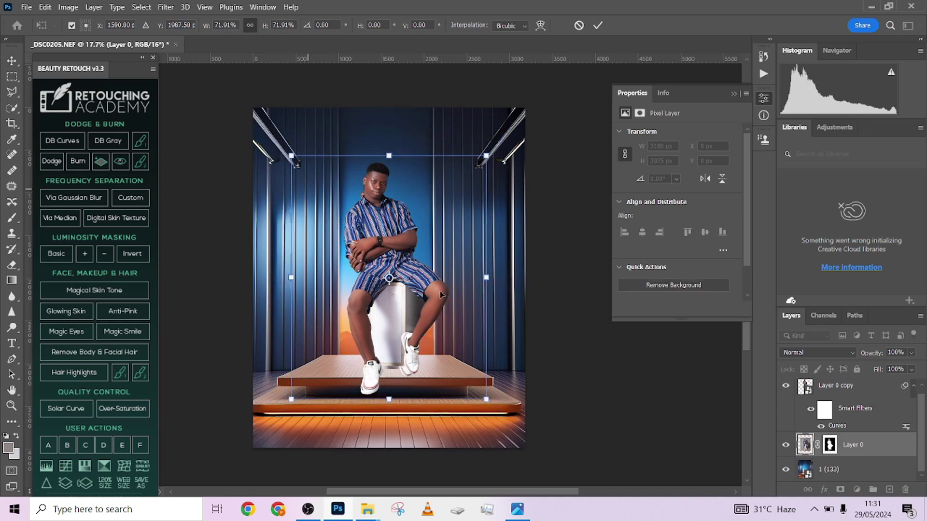
drag(458, 332, 462, 327)
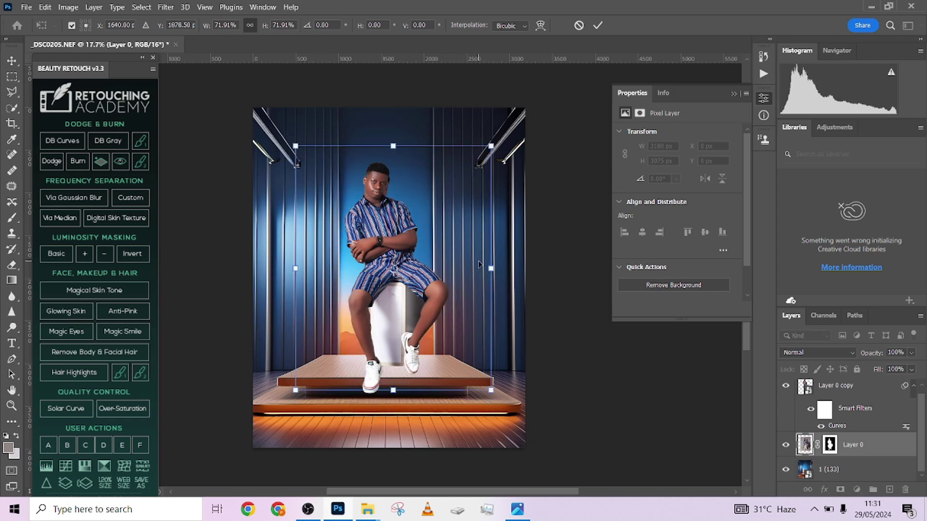
key(Return)
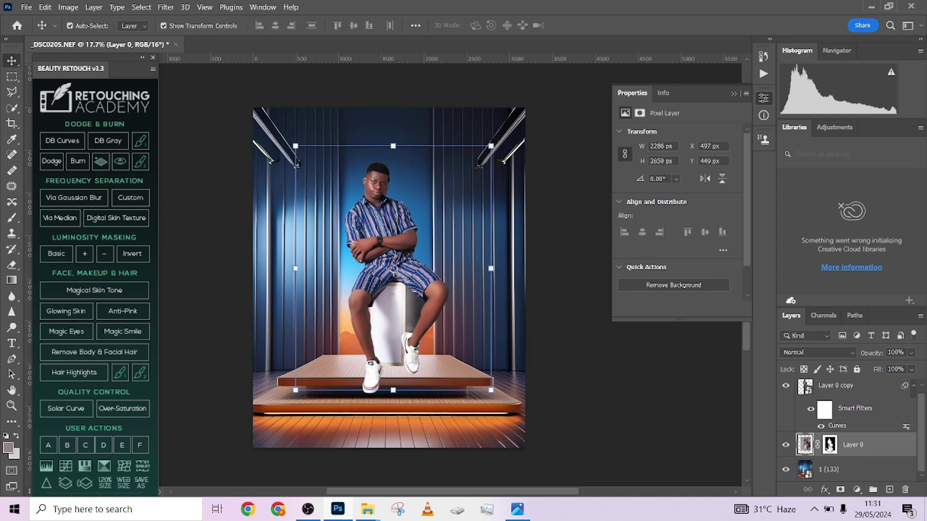
- Set Layer 0's blend mode to Multiply and invert its layer mask to bring in the original studio shadows
click(829, 445)
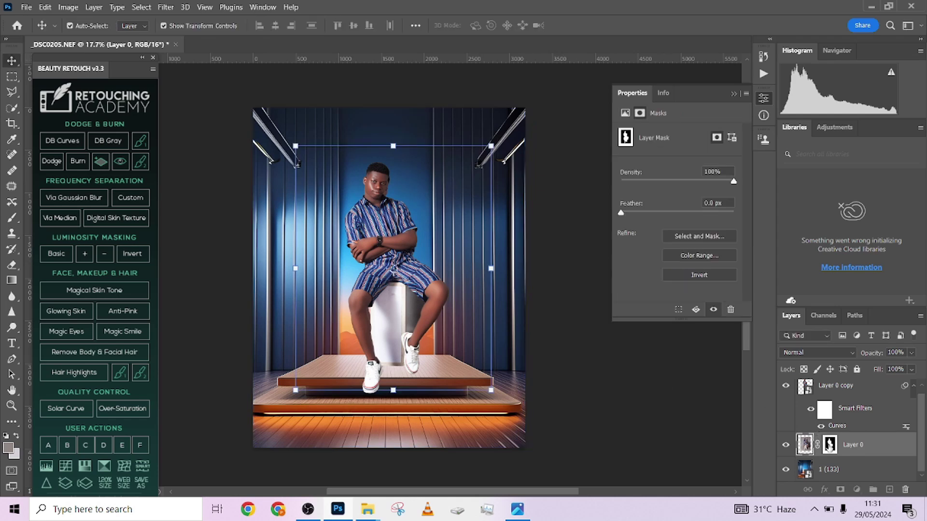
click(809, 358)
click(798, 242)
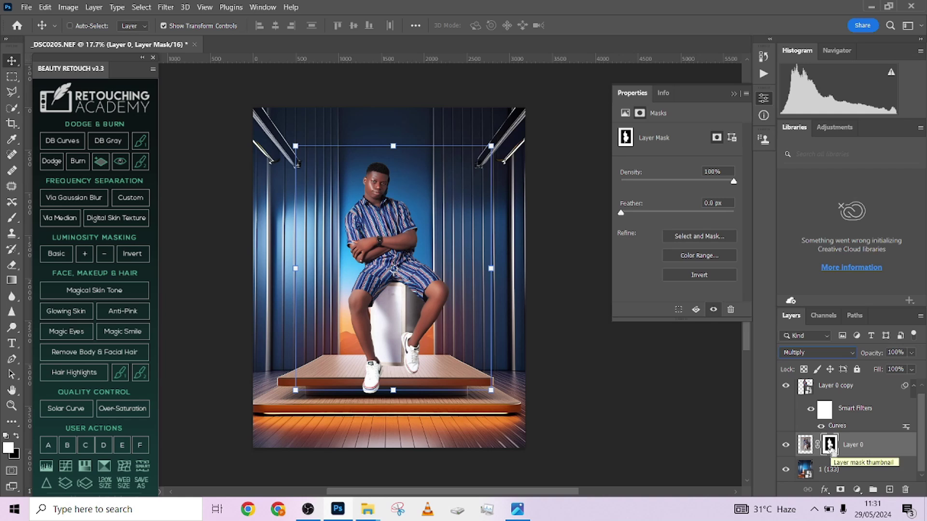
key(ctrl+i)
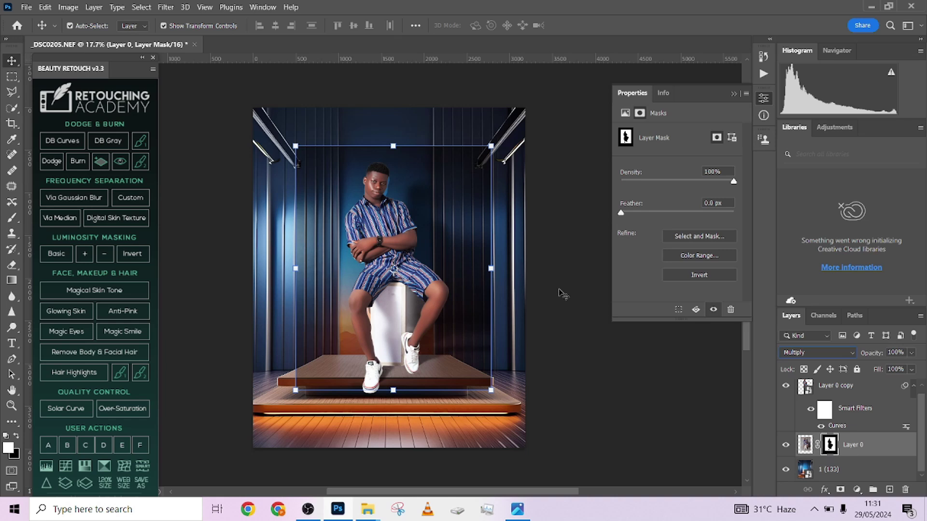
- Paint black on Layer 0's mask with a large soft brush of about 870 px to hide the studio photo's hard edges around the man
click(11, 217)
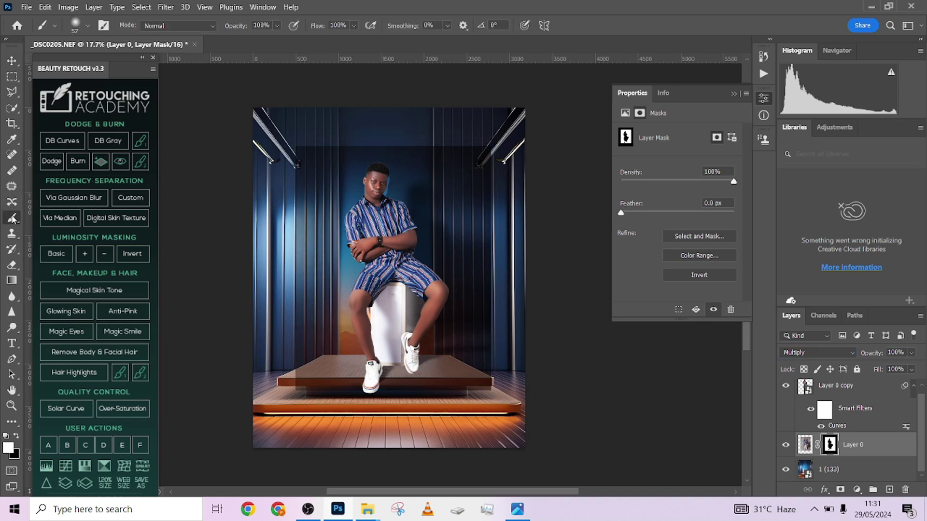
mouse_move(428, 174)
mouse_down()
mouse_move(497, 179)
mouse_move(442, 155)
mouse_move(410, 167)
mouse_up()
key(x)
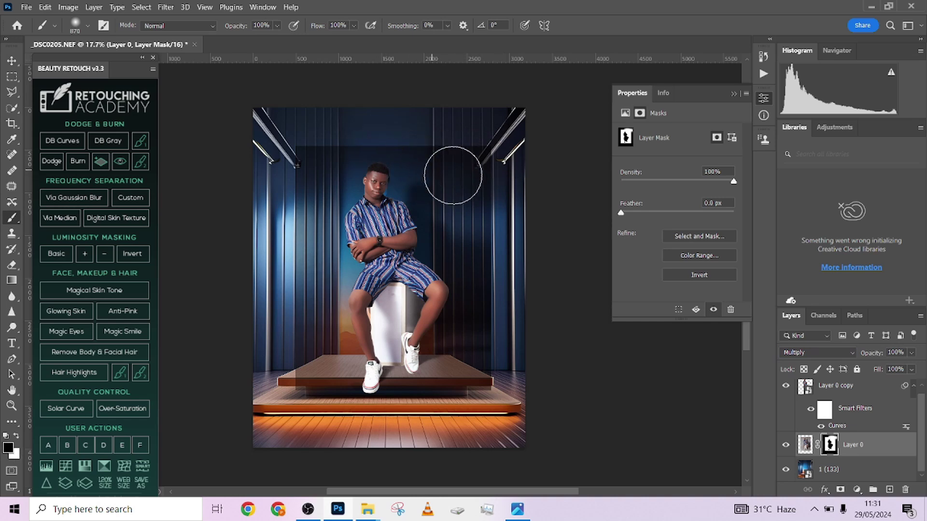
mouse_move(473, 169)
mouse_down()
mouse_move(365, 155)
mouse_move(289, 181)
mouse_move(255, 294)
mouse_move(299, 248)
mouse_move(264, 312)
mouse_move(268, 305)
mouse_move(276, 333)
mouse_move(295, 292)
mouse_move(301, 351)
mouse_move(290, 379)
mouse_move(247, 366)
mouse_up()
key(bracketleft)
key(bracketleft)
key(bracketleft)
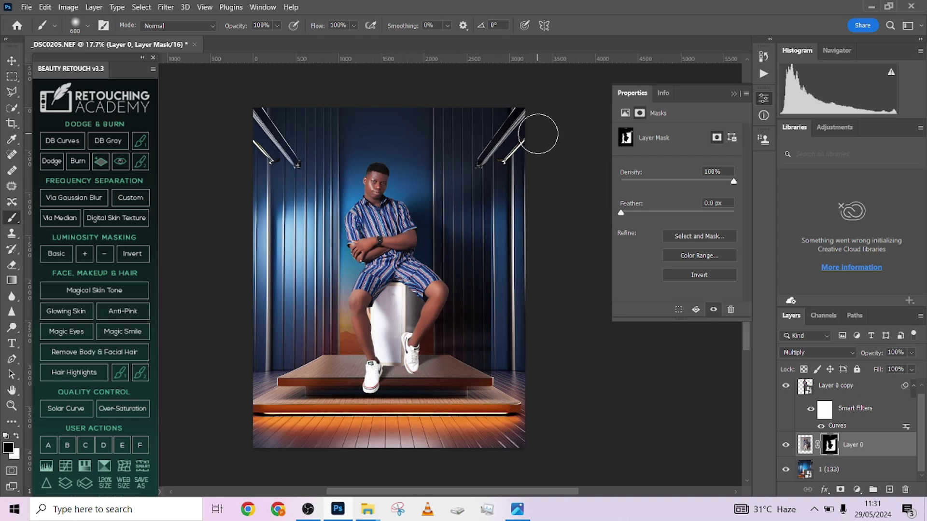
- Touch up Layer 0's mask at the platform's front-left corner with a 239 px brush, and compare the composite without Layer 0
key(x)
drag(299, 386, 281, 387)
drag(325, 364, 290, 379)
key(x)
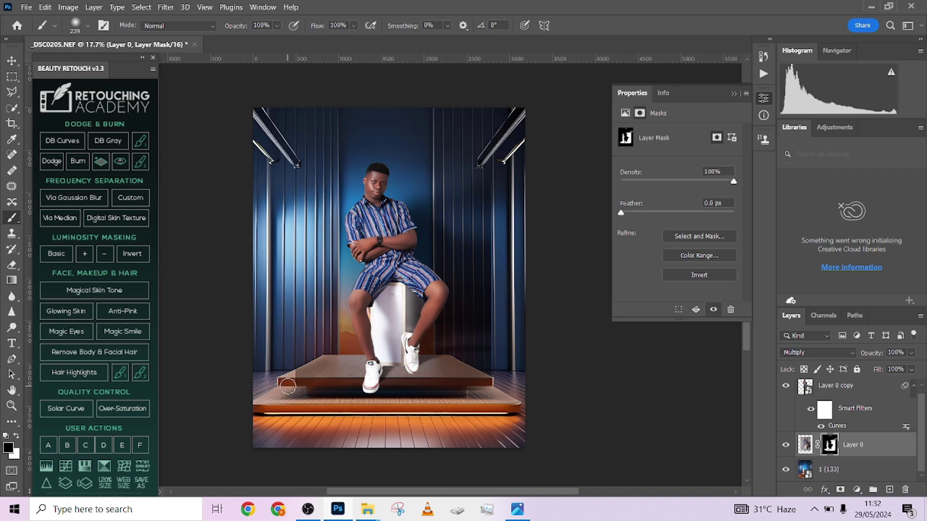
click(785, 445)
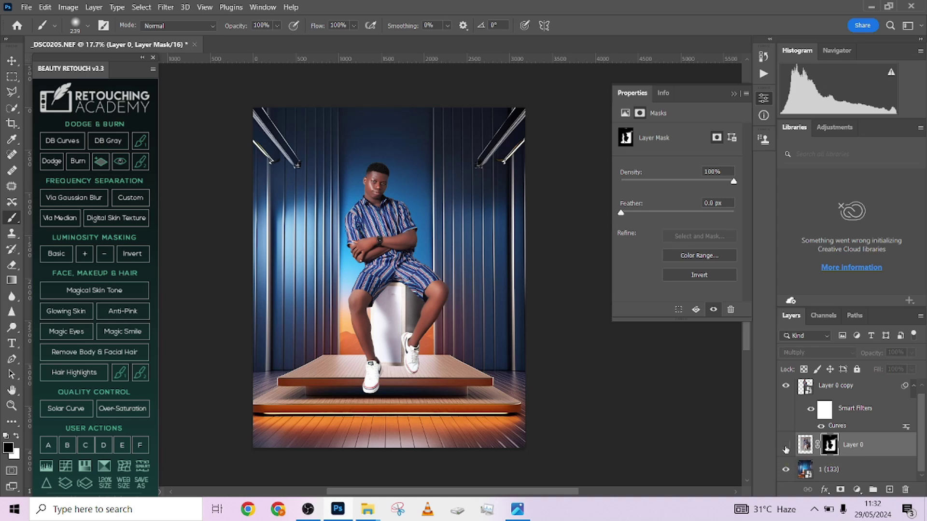
click(786, 445)
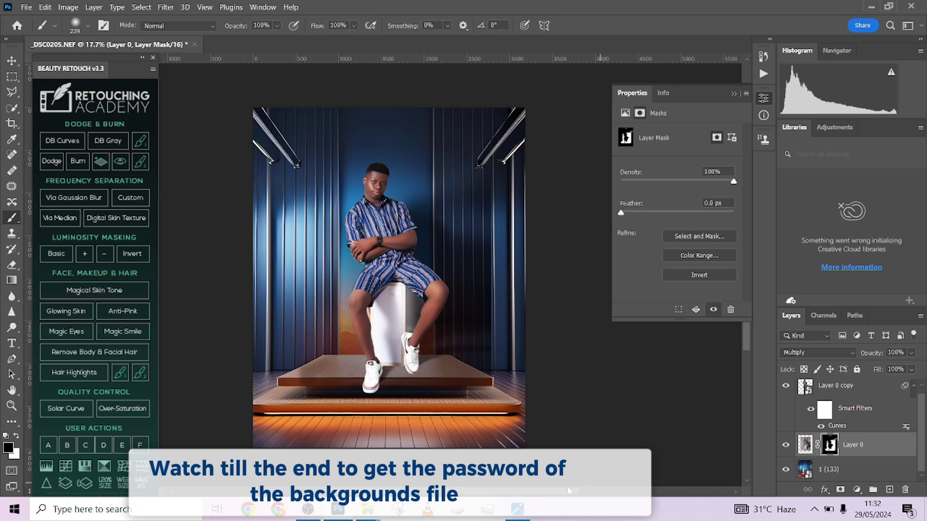
- Add a new layer above Layer 0 and prepare a soft black 60 px brush with 8% flow
scroll(284, 384, up, 5)
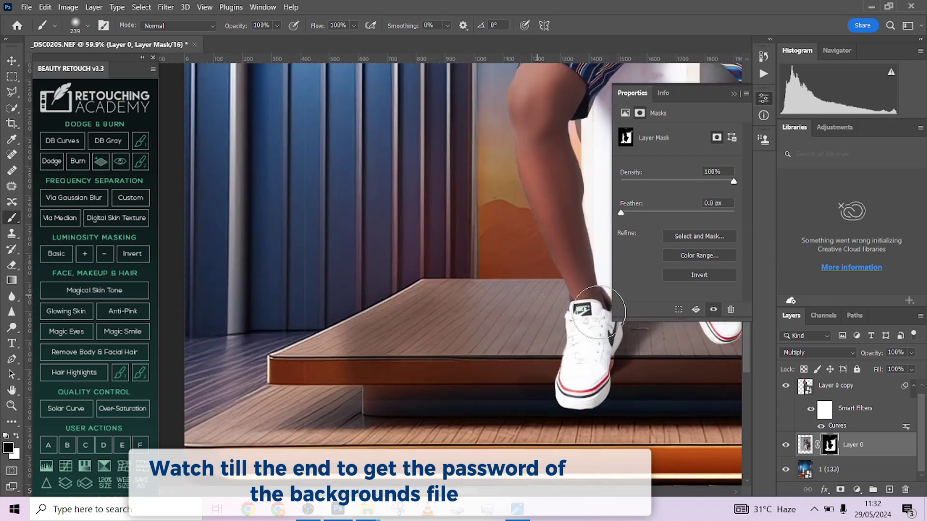
drag(371, 342, 336, 343)
click(889, 490)
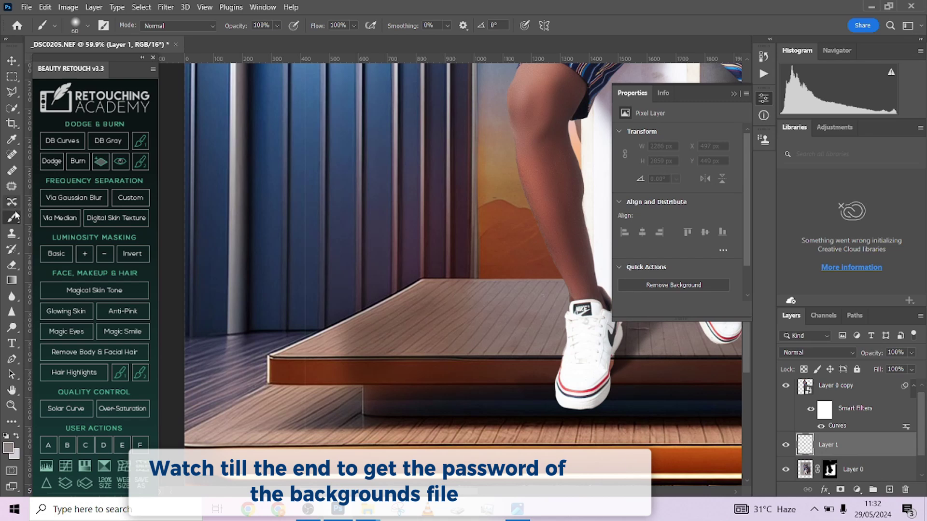
scroll(340, 326, up, 2)
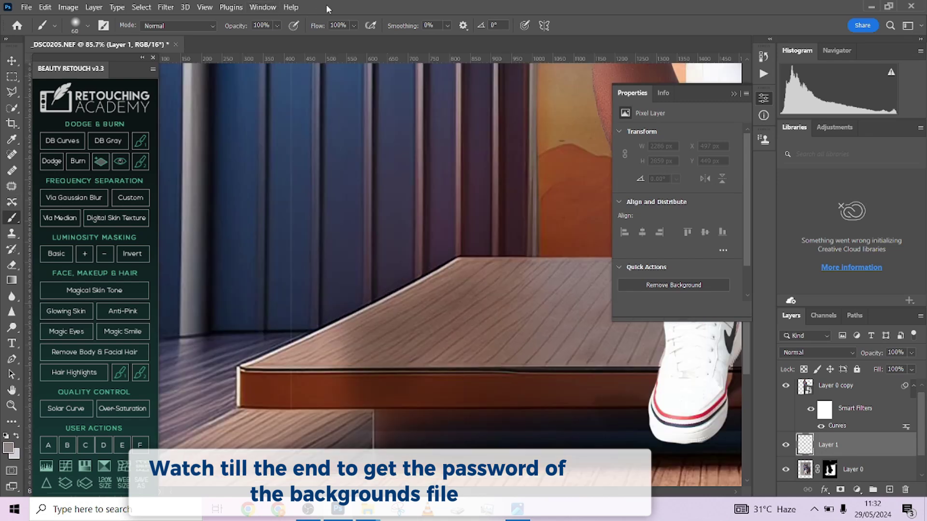
click(311, 38)
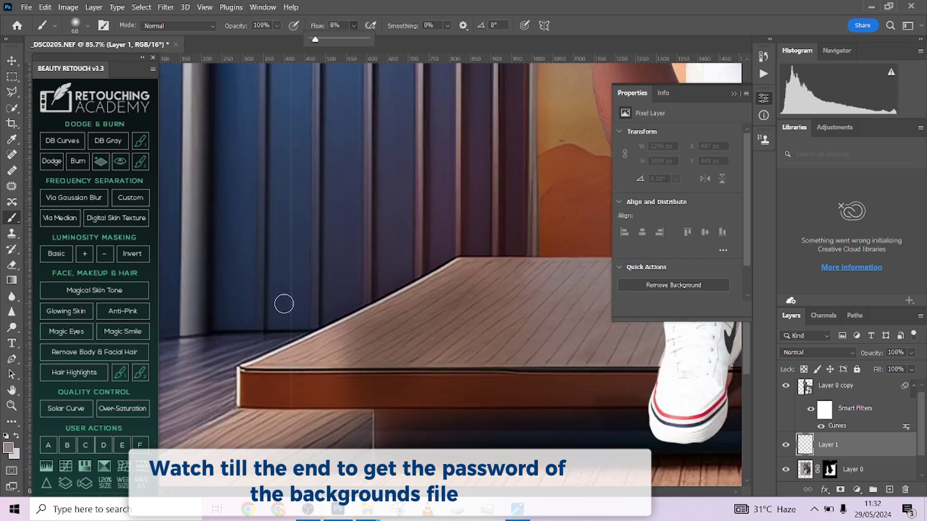
key(d)
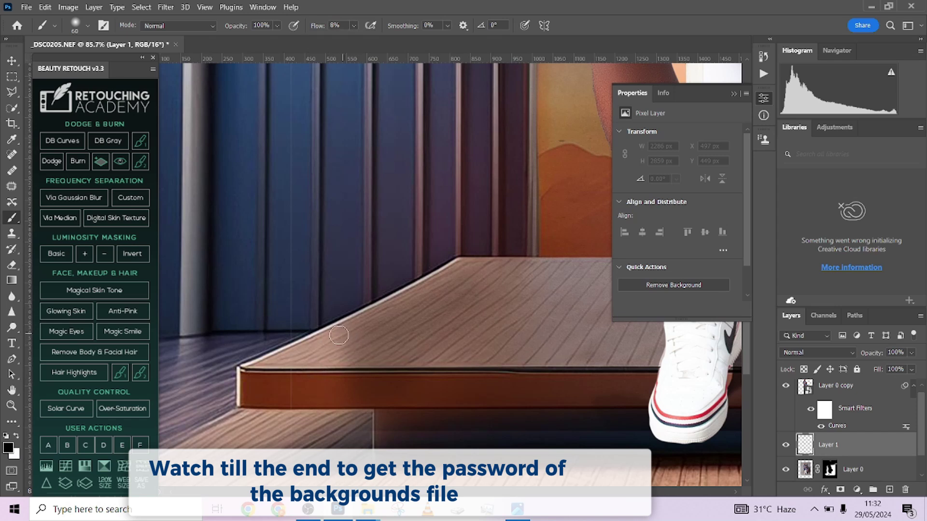
drag(338, 335, 276, 358)
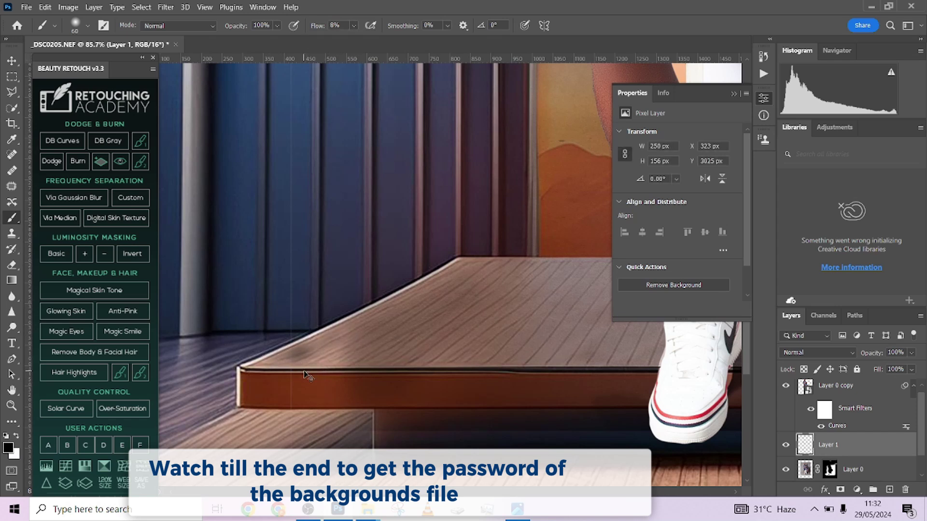
key(ctrl+z)
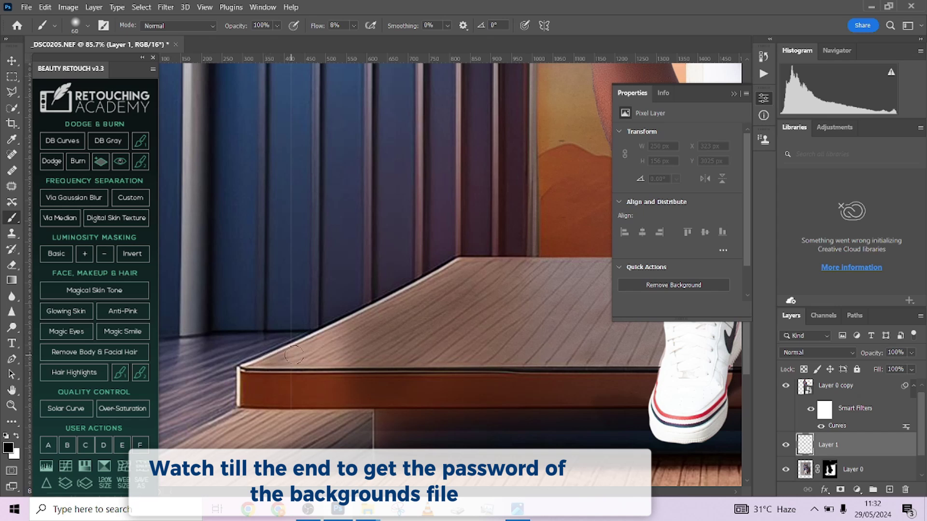
mouse_move(294, 354)
mouse_down()
mouse_move(331, 338)
mouse_move(337, 367)
mouse_move(256, 367)
mouse_up()
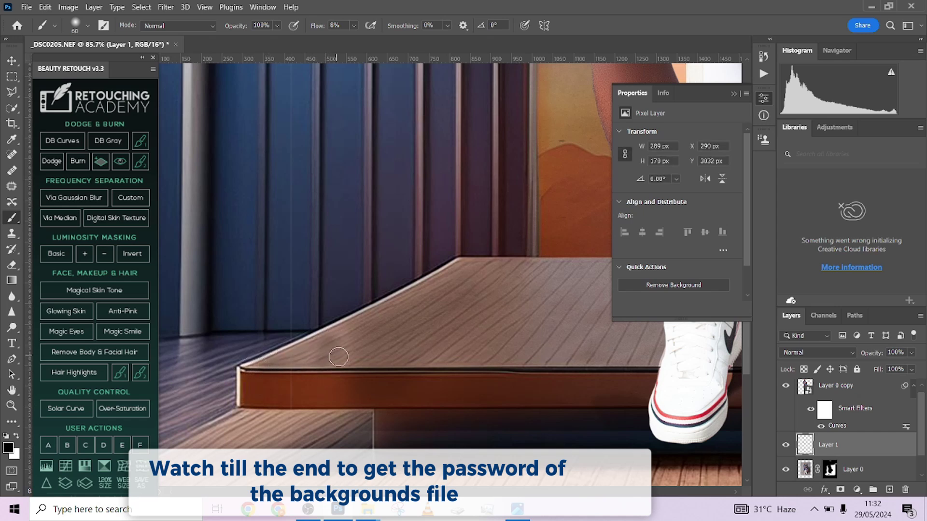
mouse_move(340, 334)
mouse_down()
mouse_move(281, 359)
mouse_move(343, 361)
mouse_move(346, 342)
mouse_up()
key(ctrl+z)
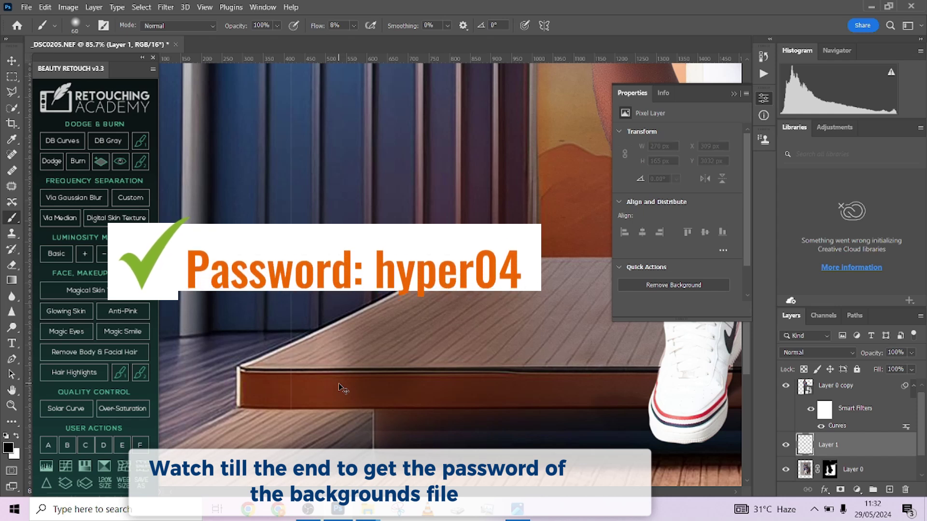
- Enlarge the brush to 150 px and paint faint black shading over the platform's front-left corner on Layer 1
key(bracketright)
key(bracketright)
key(bracketright)
key(bracketright)
key(bracketright)
key(bracketright)
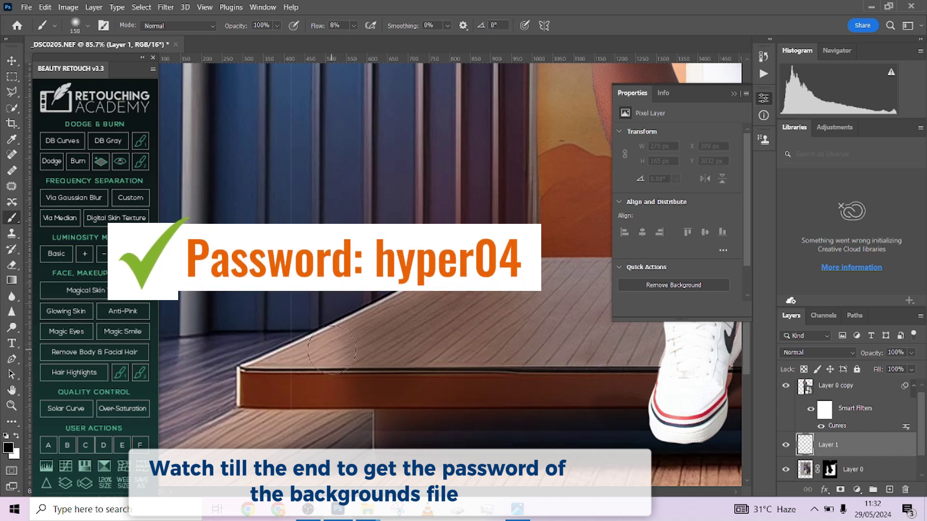
mouse_move(234, 365)
mouse_down()
mouse_move(328, 354)
mouse_move(341, 370)
mouse_up()
- Extend the faint black shading on Layer 1 across the platform's surface toward its rear-left edge
alt+scroll(345, 299, down, 3)
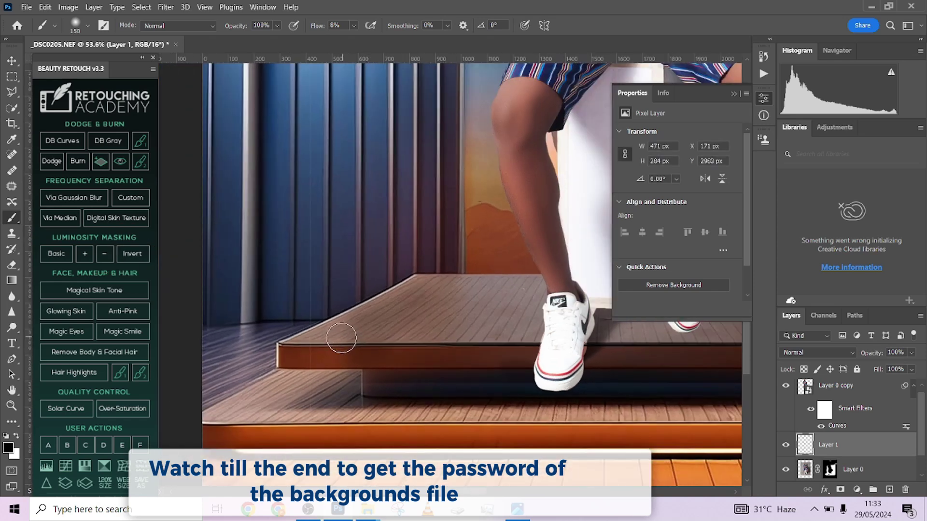
drag(497, 305, 274, 294)
drag(390, 306, 387, 339)
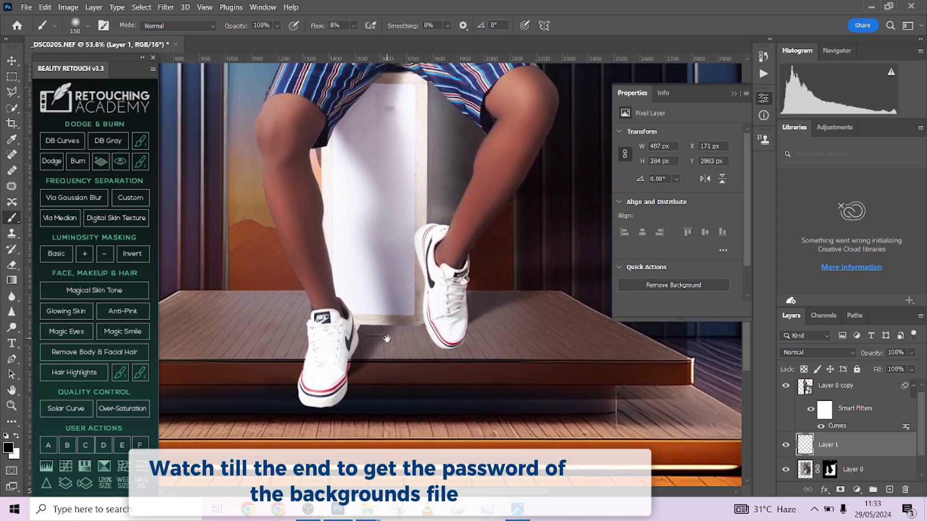
drag(256, 297, 367, 305)
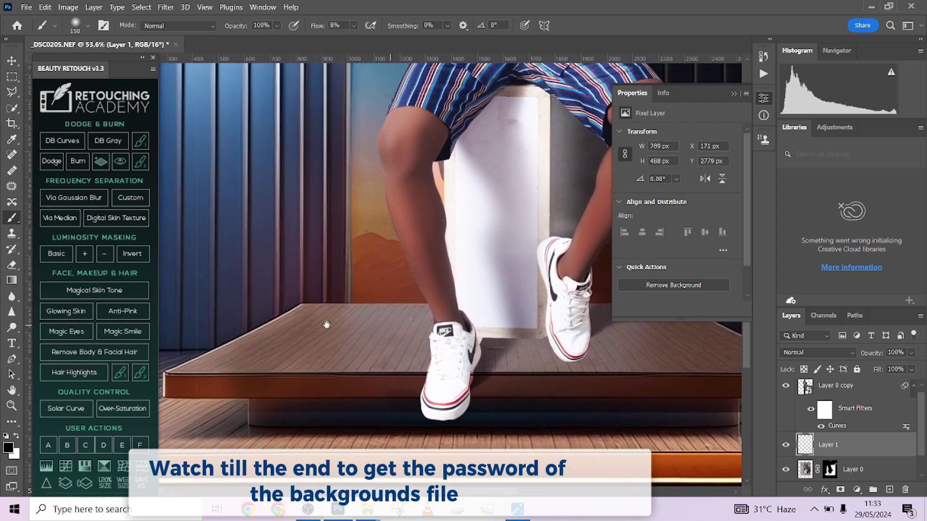
drag(289, 314, 365, 305)
scroll(366, 305, down, 3)
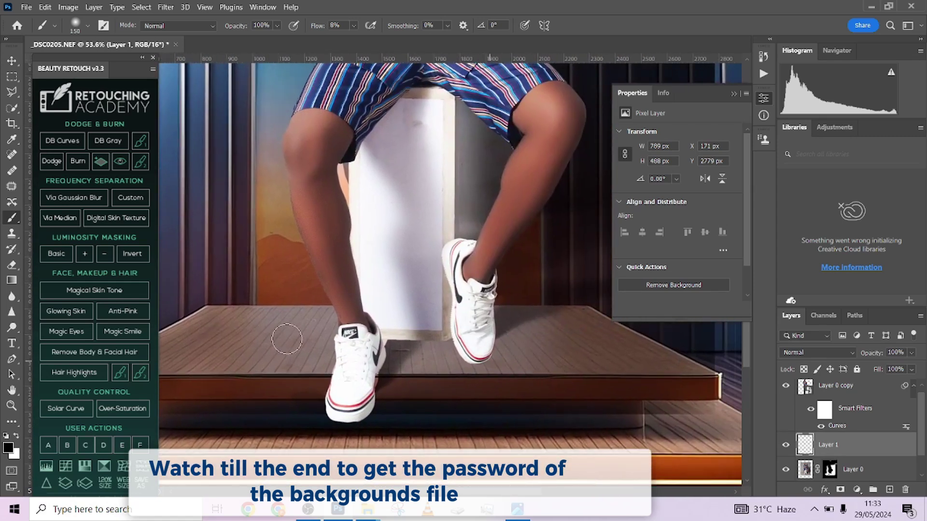
- Compare the platform shading around the shoes with Layer 1 and Layer 0 each hidden and shown again
scroll(444, 321, up, 5)
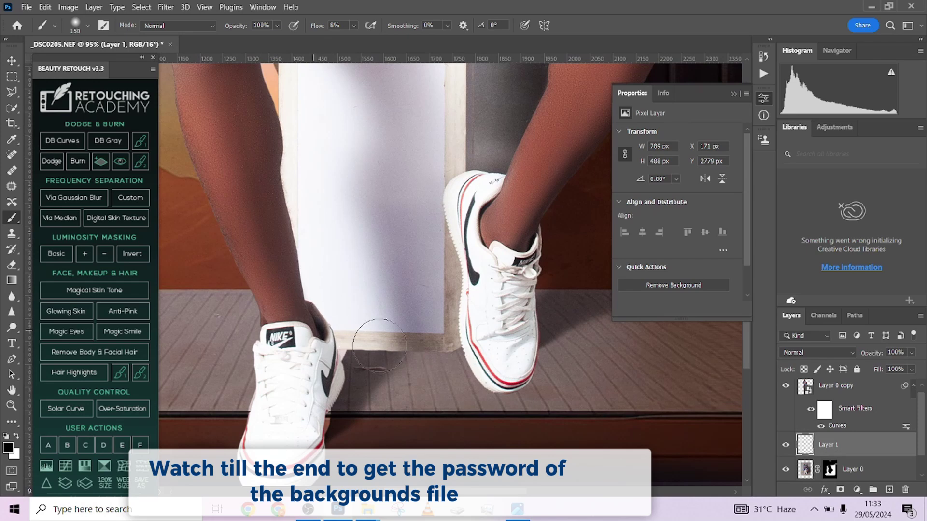
click(787, 446)
click(786, 445)
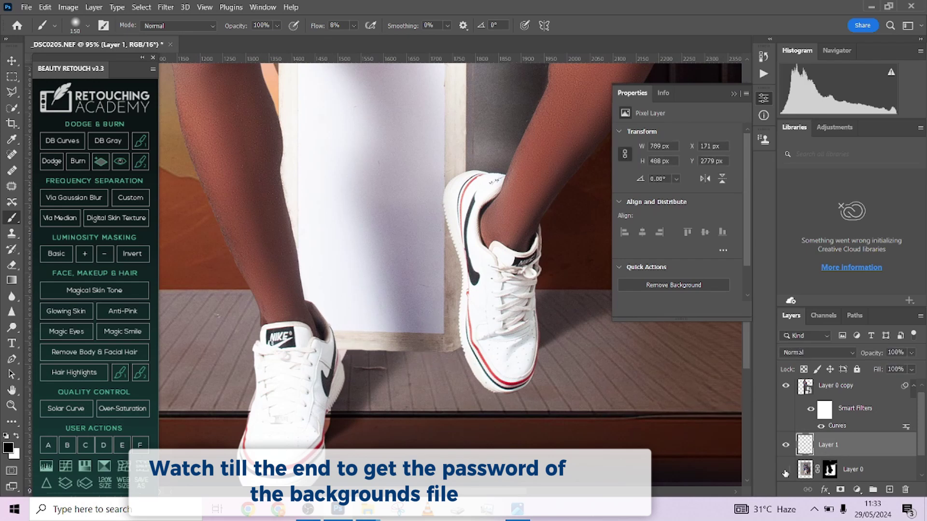
click(786, 470)
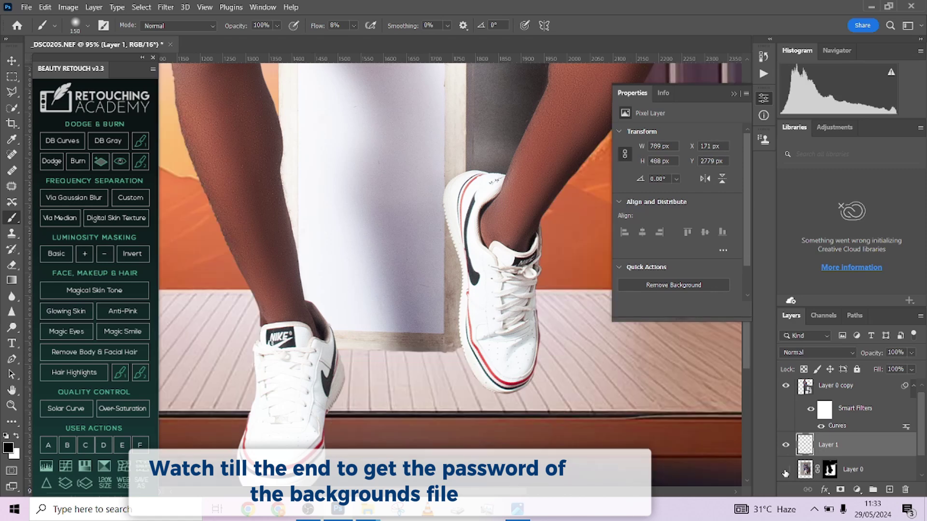
click(786, 470)
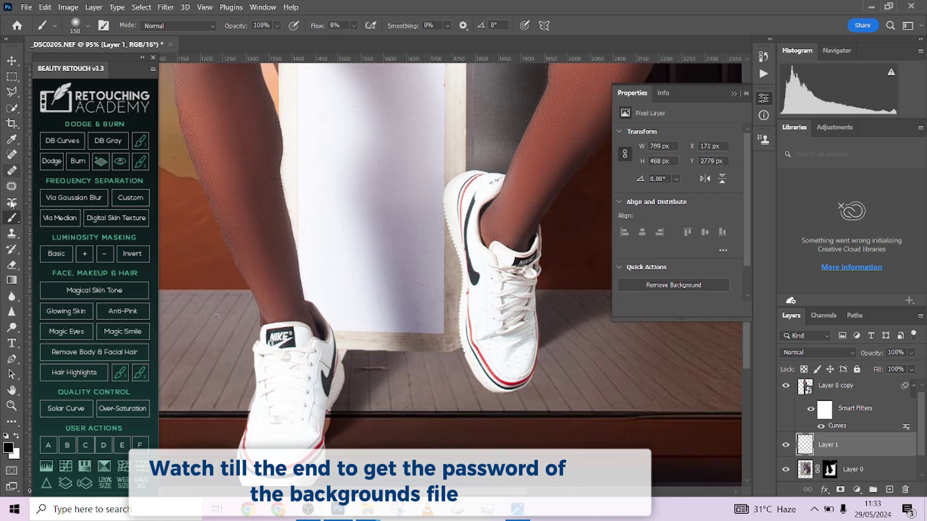
- Add a new layer above Layer 1 and paint a black contact shadow along the white box's base with a 19 px brush at 36% flow
click(889, 489)
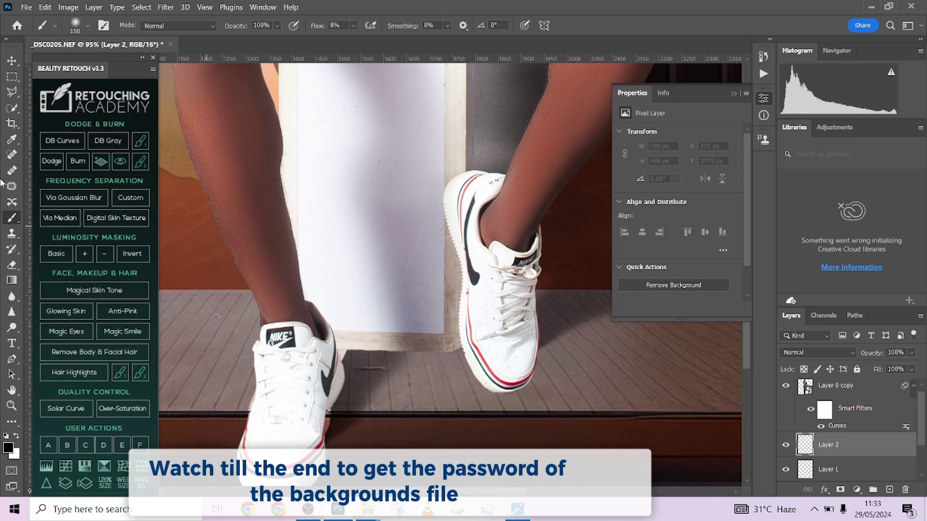
drag(324, 24, 333, 26)
scroll(381, 276, up, 3)
drag(501, 400, 444, 388)
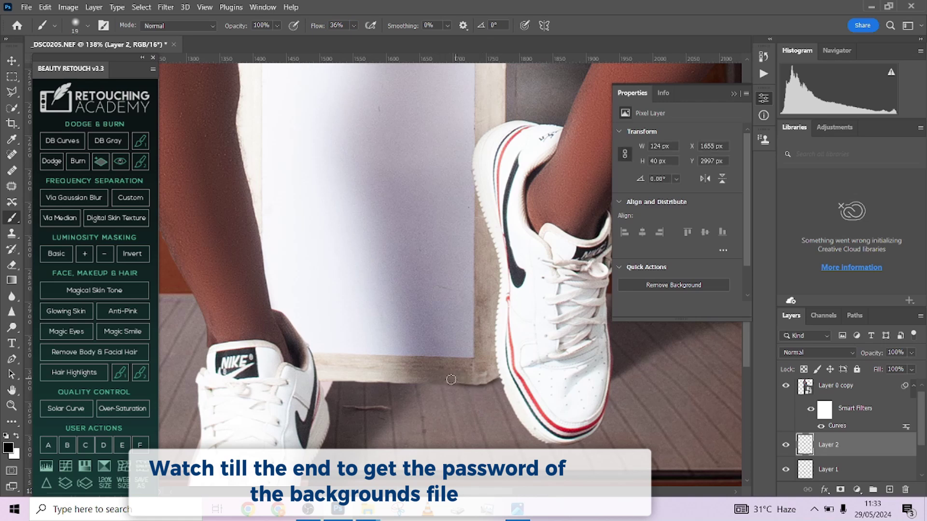
mouse_move(434, 380)
mouse_down()
mouse_move(456, 383)
mouse_move(335, 382)
mouse_move(367, 384)
mouse_up()
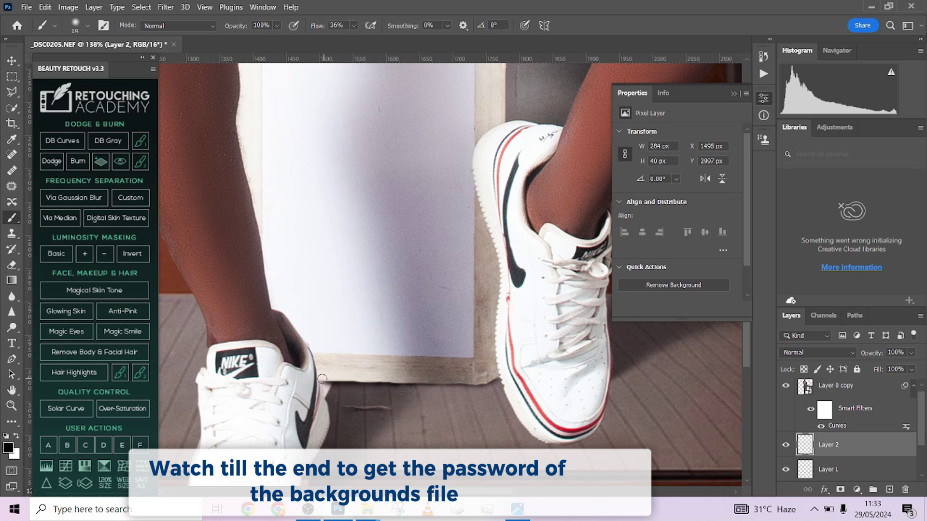
drag(320, 378, 370, 387)
drag(495, 378, 483, 384)
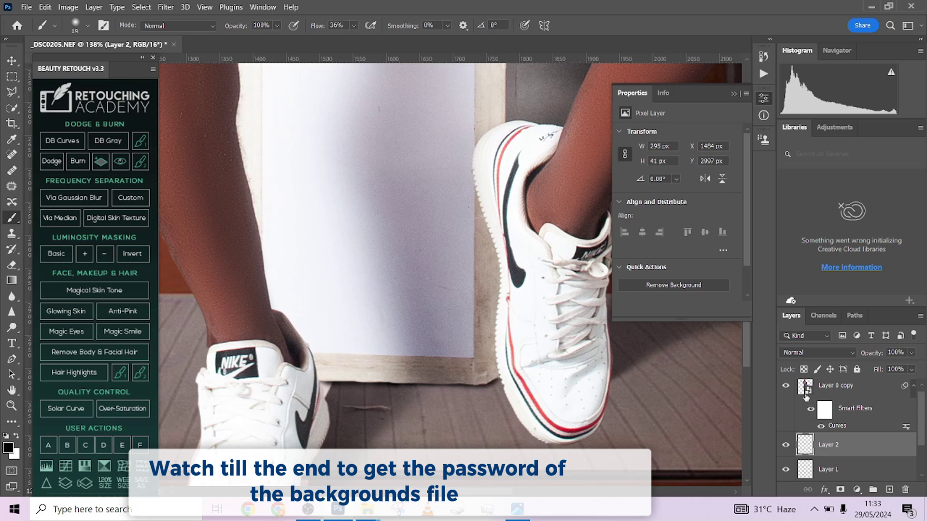
- Paint white on Layer 0's mask beside the lower shoe to restore the studio shadow there
scroll(824, 453, down, 2)
click(831, 445)
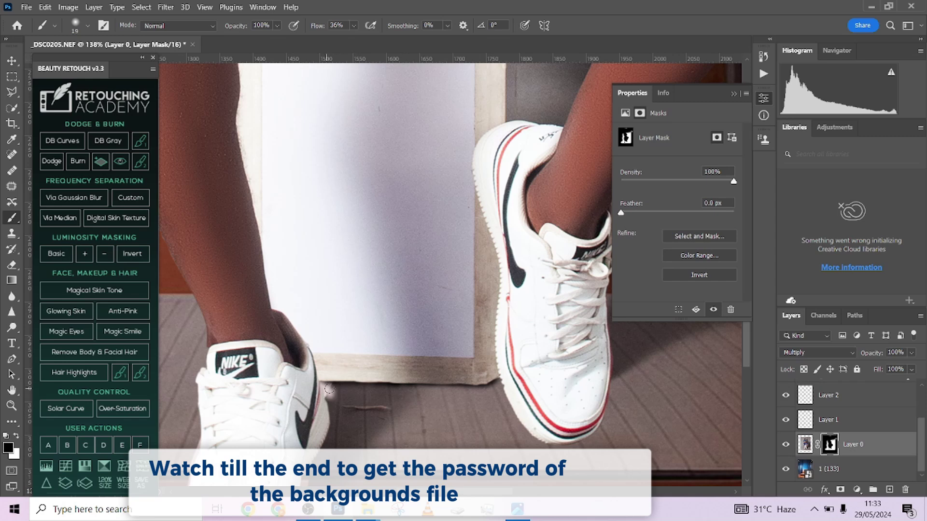
key(x)
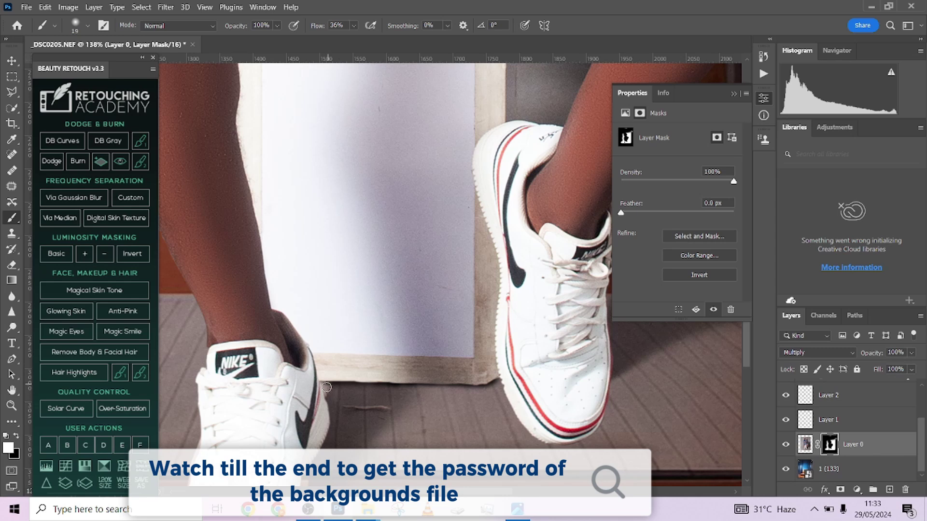
- Check the whole seated figure by toggling the visibility of Layer 1 and Layer 2
scroll(489, 409, down, 4)
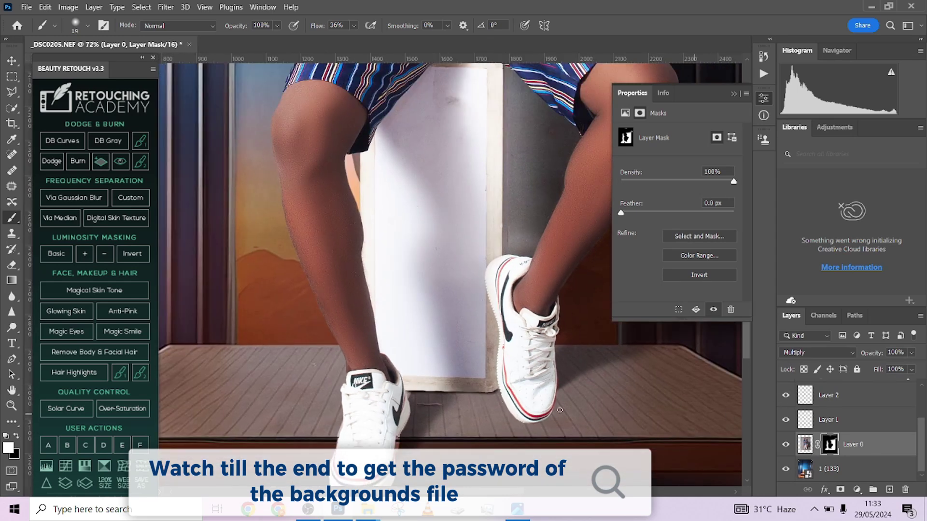
scroll(508, 381, down, 3)
drag(502, 420, 480, 454)
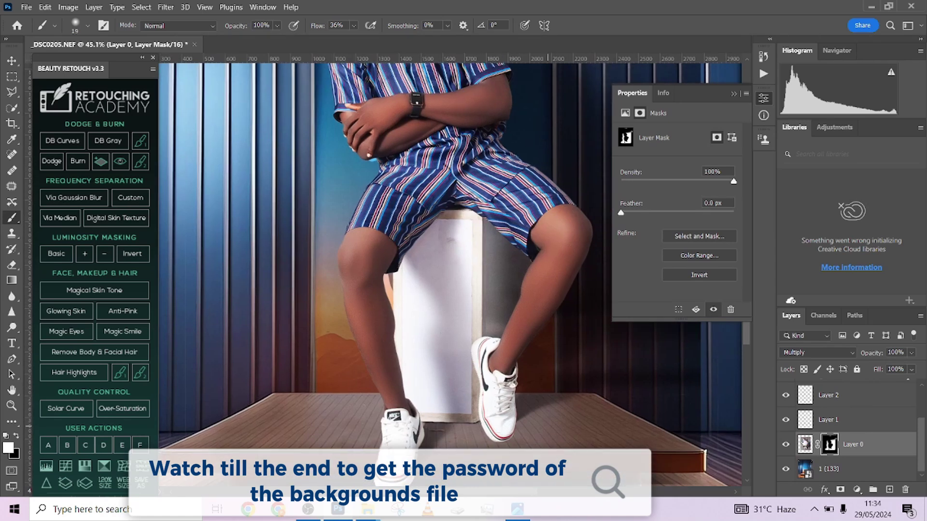
click(787, 420)
click(787, 396)
click(787, 396)
- Paint a soft black contact shadow on Layer 2 around the raised shoe's sole with a 45 px brush at 13% flow
scroll(554, 432, up, 3)
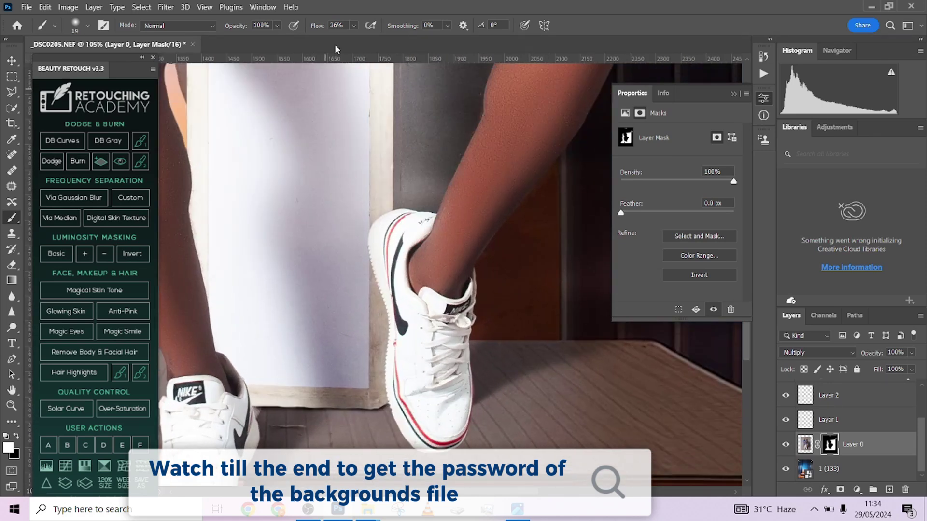
click(353, 28)
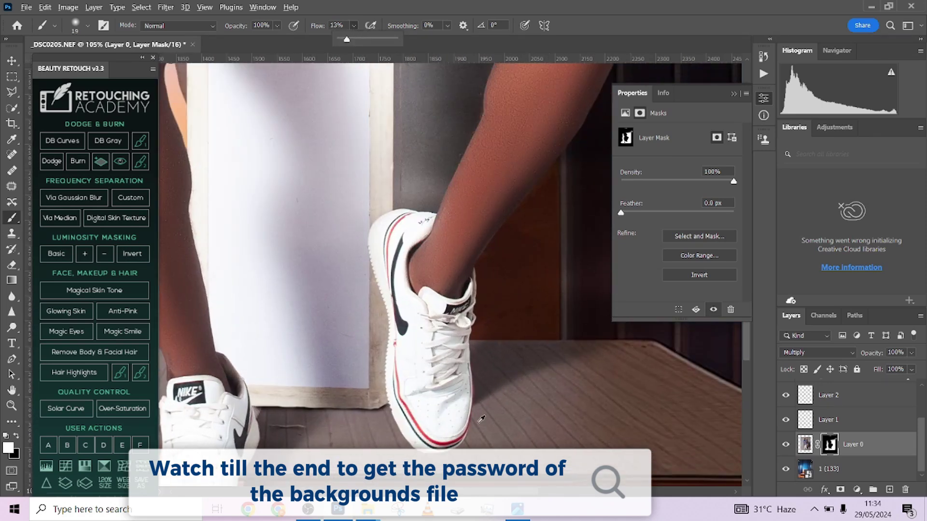
scroll(482, 419, up, 1)
mouse_move(367, 421)
mouse_down()
mouse_move(386, 406)
mouse_move(398, 357)
mouse_move(386, 350)
mouse_move(405, 374)
mouse_up()
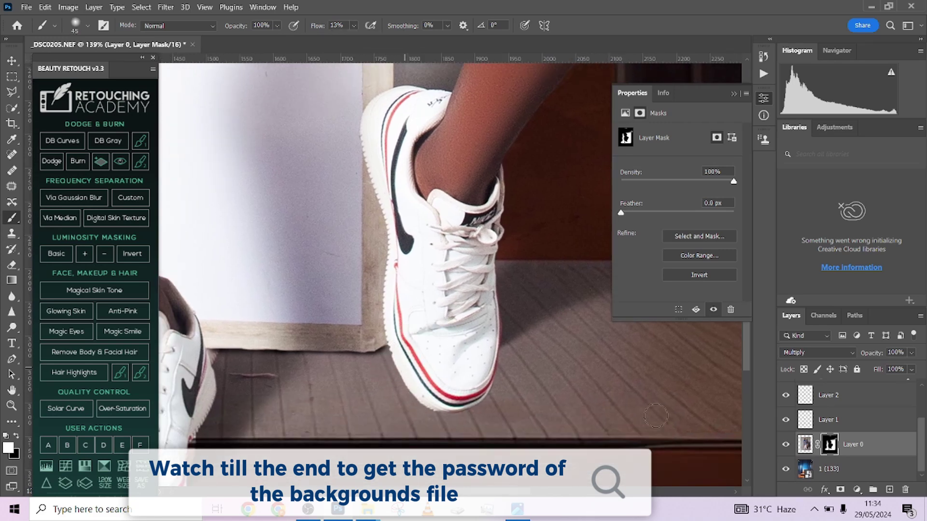
click(804, 397)
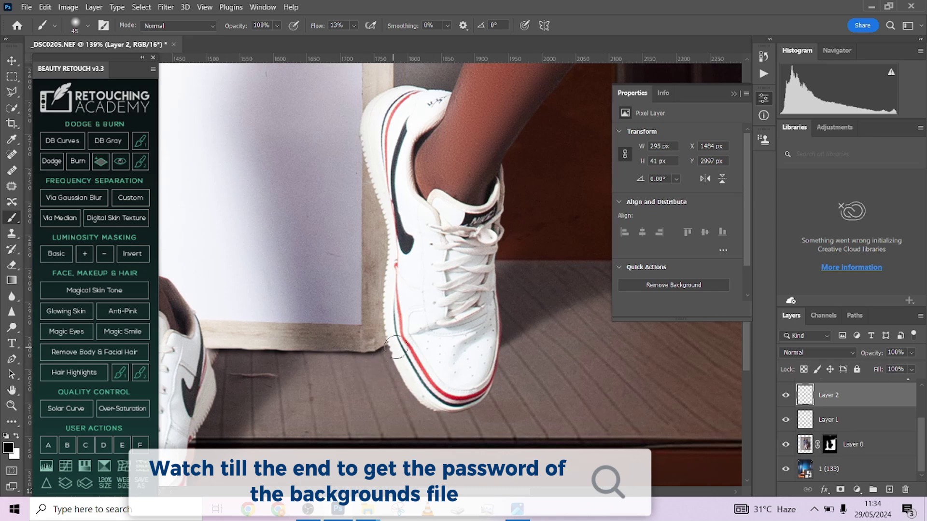
mouse_move(409, 378)
mouse_down()
mouse_move(450, 408)
mouse_move(434, 398)
mouse_move(466, 409)
mouse_up()
mouse_move(380, 347)
mouse_down()
mouse_move(414, 388)
mouse_move(447, 405)
mouse_up()
drag(345, 383, 376, 390)
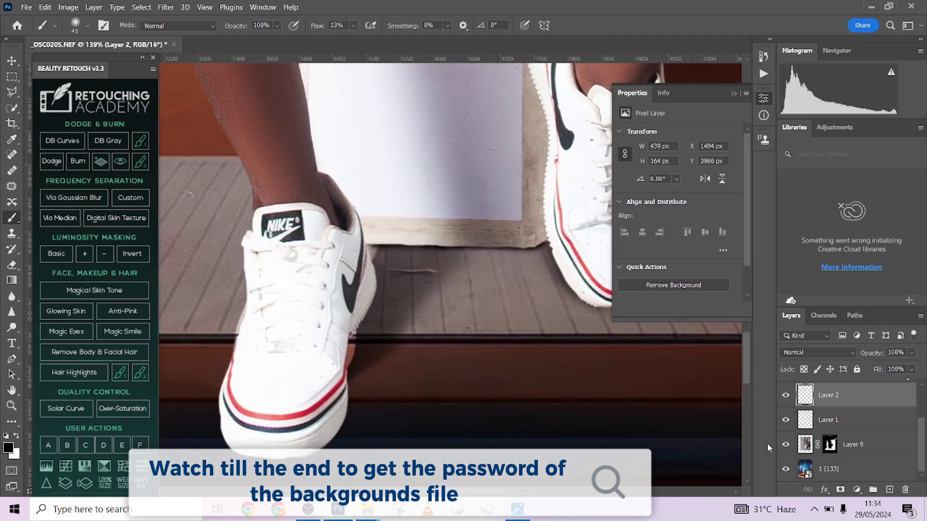
- Touch up Layer 0's mask along the outer edge of the lower-standing leg's calf with the 45 px brush at 56% flow
click(786, 445)
click(829, 444)
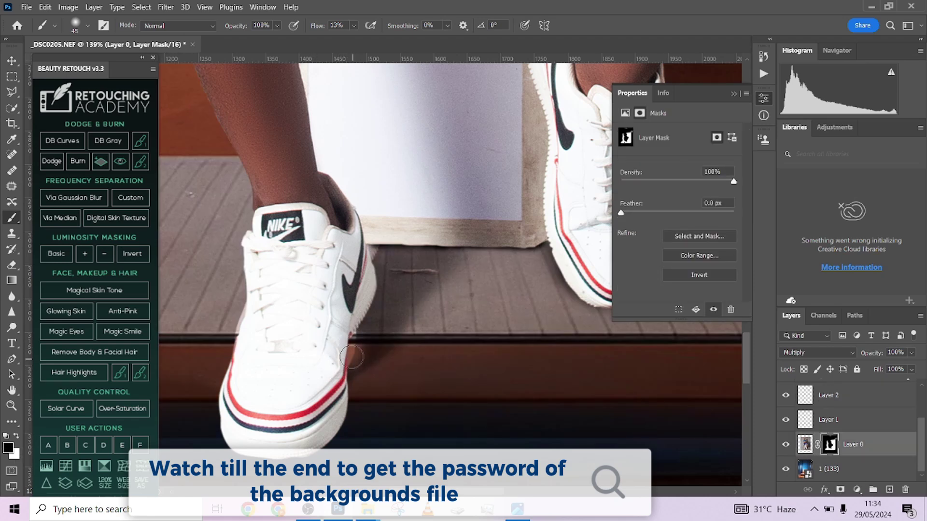
key(x)
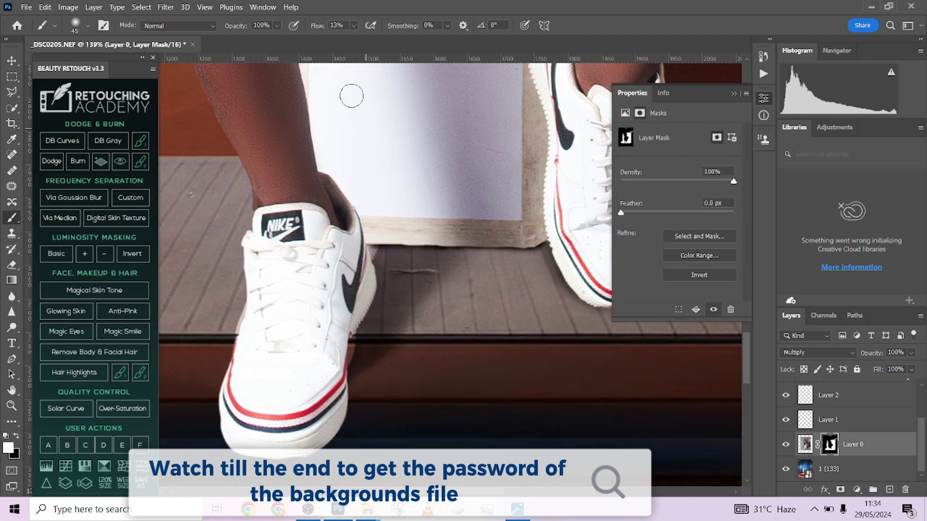
click(355, 26)
click(378, 40)
drag(306, 247, 443, 353)
drag(358, 125, 393, 314)
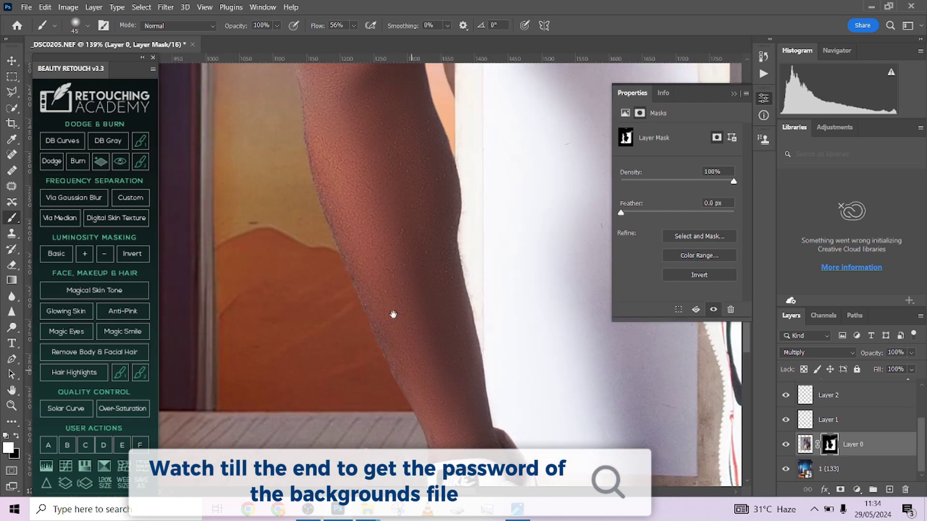
mouse_move(357, 258)
mouse_down()
mouse_move(375, 340)
mouse_move(356, 194)
mouse_move(377, 298)
mouse_up()
key(x)
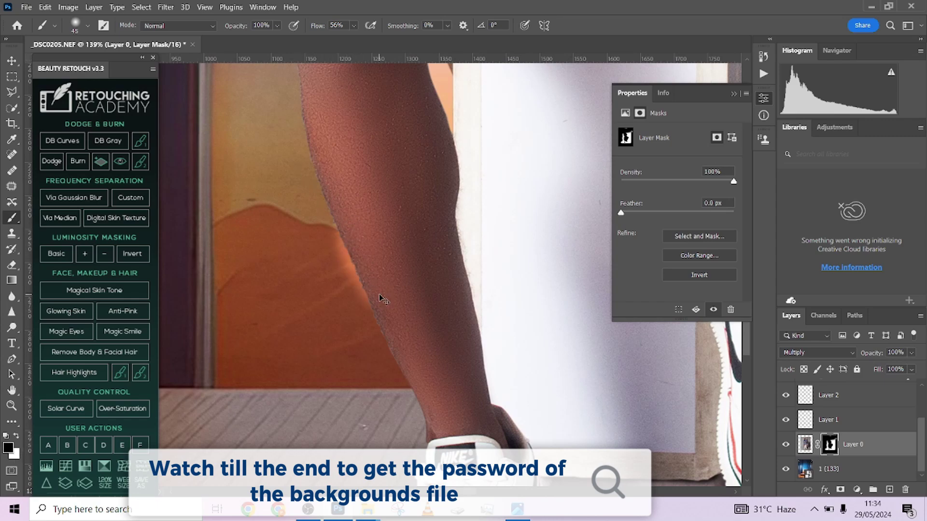
- Refine Layer 0's mask in the gap between the leg and the white box and around the other calf
scroll(367, 220, down, 8)
scroll(406, 257, up, 6)
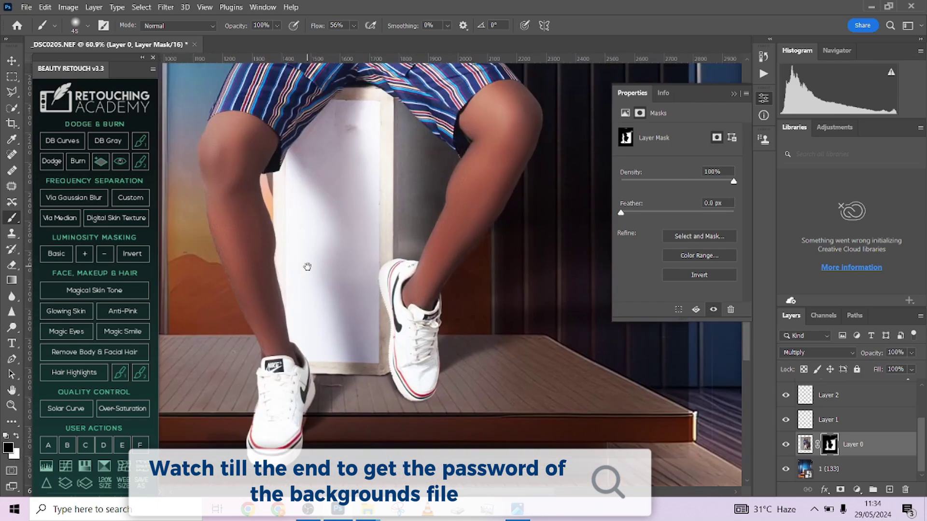
scroll(294, 285, up, 1)
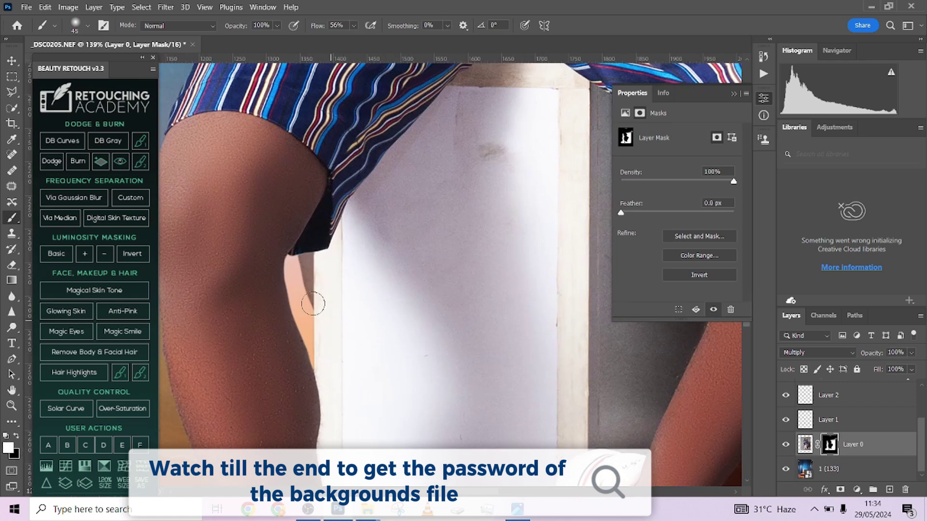
mouse_move(314, 302)
mouse_down()
mouse_move(302, 241)
mouse_move(323, 323)
mouse_move(297, 267)
mouse_move(320, 339)
mouse_move(308, 255)
mouse_up()
drag(455, 211, 285, 256)
drag(360, 334, 348, 203)
mouse_move(415, 170)
mouse_down()
mouse_move(414, 240)
mouse_move(414, 214)
mouse_up()
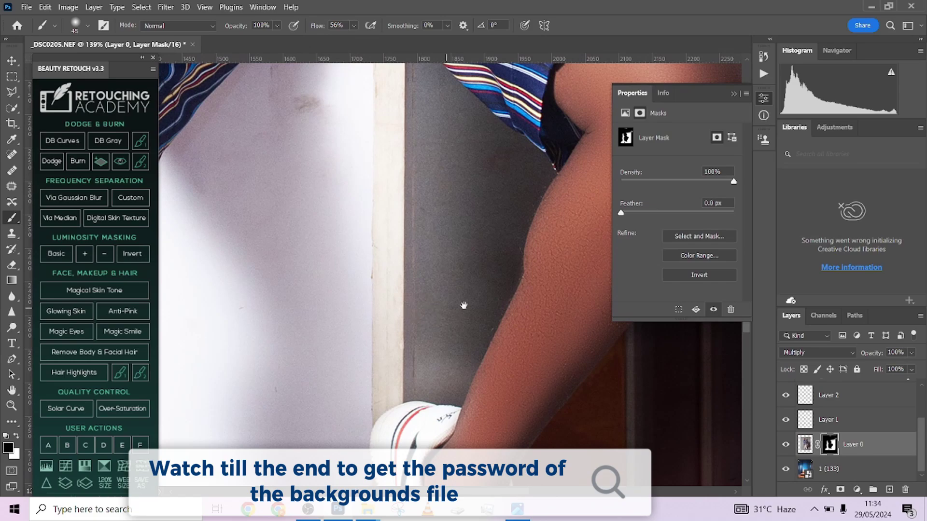
drag(464, 306, 346, 197)
drag(459, 199, 381, 395)
drag(506, 132, 422, 251)
drag(290, 82, 435, 265)
scroll(430, 232, down, 5)
drag(405, 406, 433, 222)
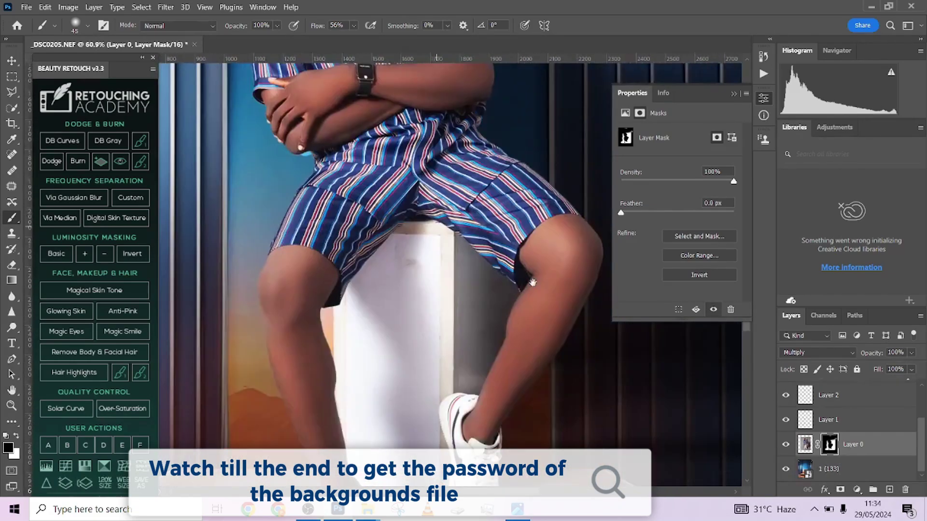
- Paint a black contact shadow on Layer 2 along the lower shoe's inner edge with a 20 px brush at 56% flow
click(865, 392)
scroll(401, 308, up, 3)
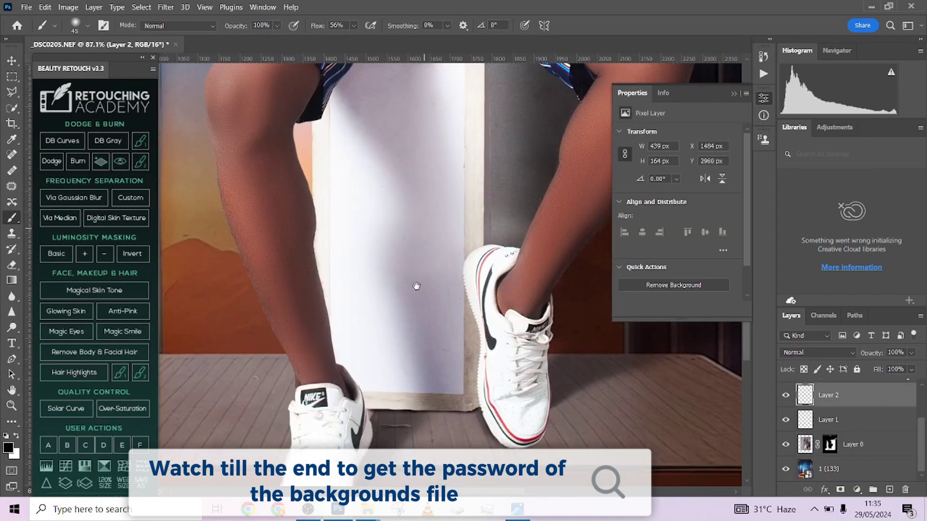
scroll(401, 308, up, 2)
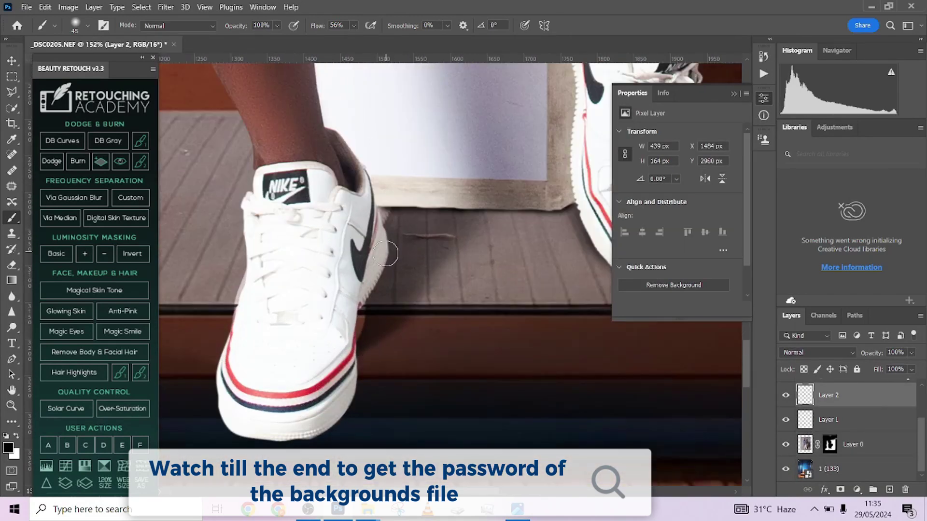
mouse_move(378, 259)
mouse_down()
mouse_move(386, 240)
mouse_move(367, 310)
mouse_up()
key(ctrl+z)
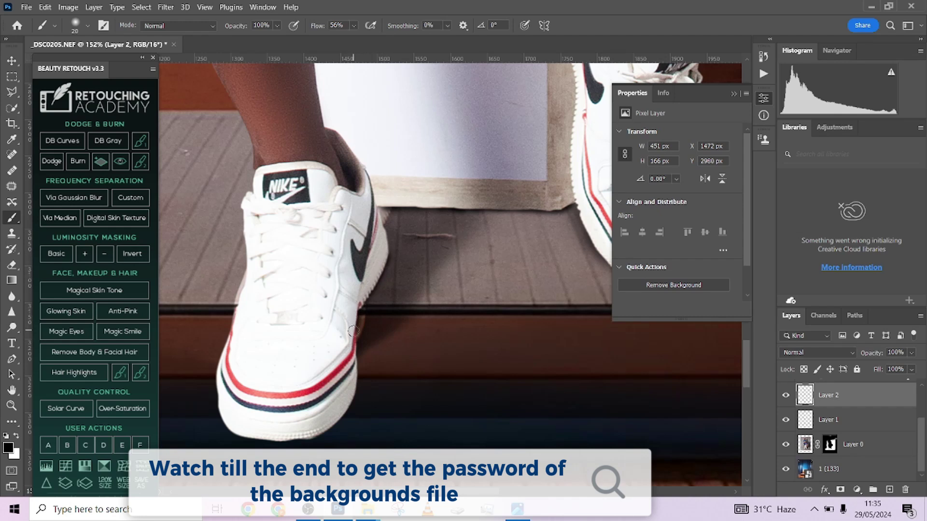
drag(353, 343, 353, 347)
drag(308, 302, 349, 214)
drag(389, 272, 346, 286)
drag(452, 298, 360, 322)
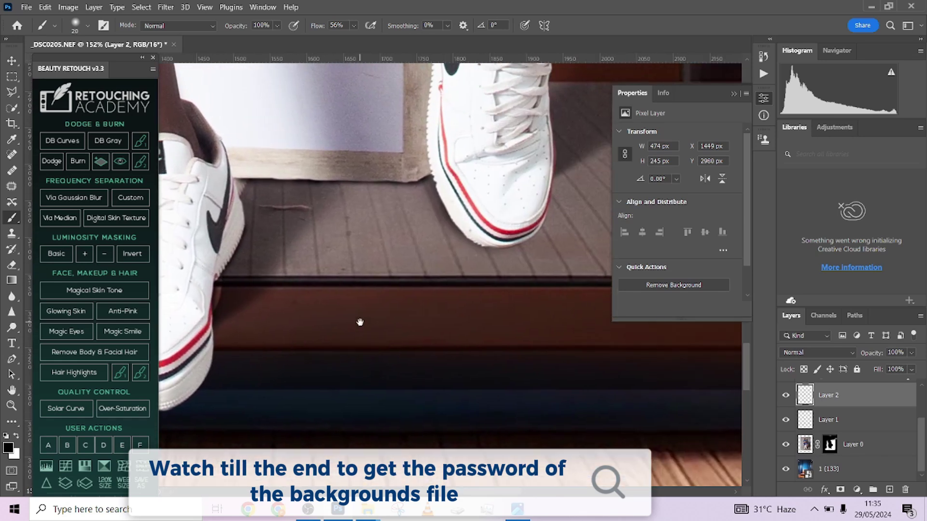
- Set the brush flow to 28% and add a black shadow touch on Layer 2 beneath the raised shoe's toe
drag(514, 277, 463, 320)
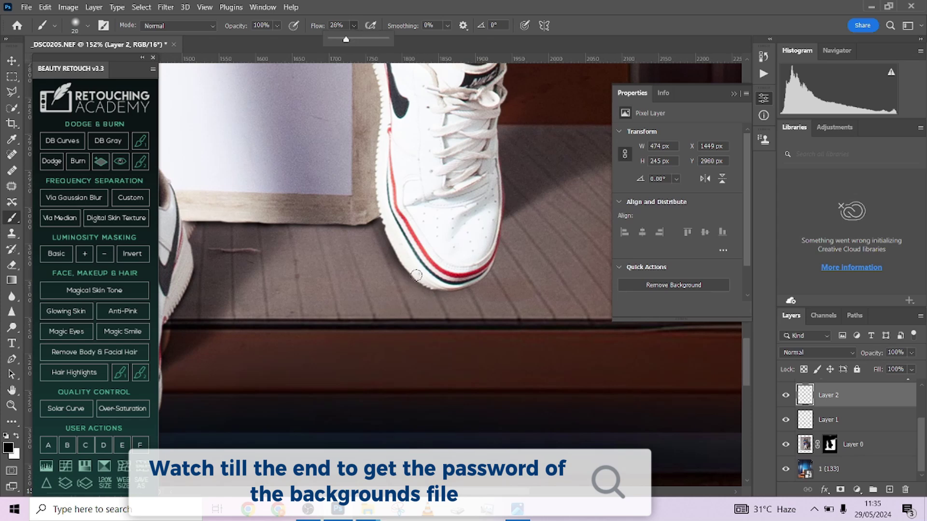
key(shift+2)
key(shift+8)
mouse_move(418, 280)
mouse_down()
mouse_move(480, 275)
mouse_move(453, 286)
mouse_move(414, 280)
mouse_up()
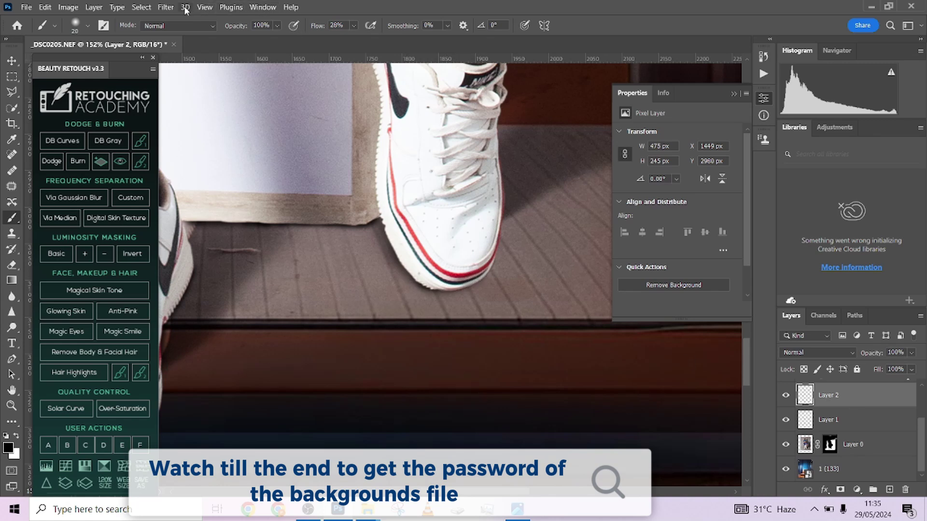
- Soften the contact shadows on Layer 2 with a Gaussian Blur of 4.9 pixels radius
click(166, 7)
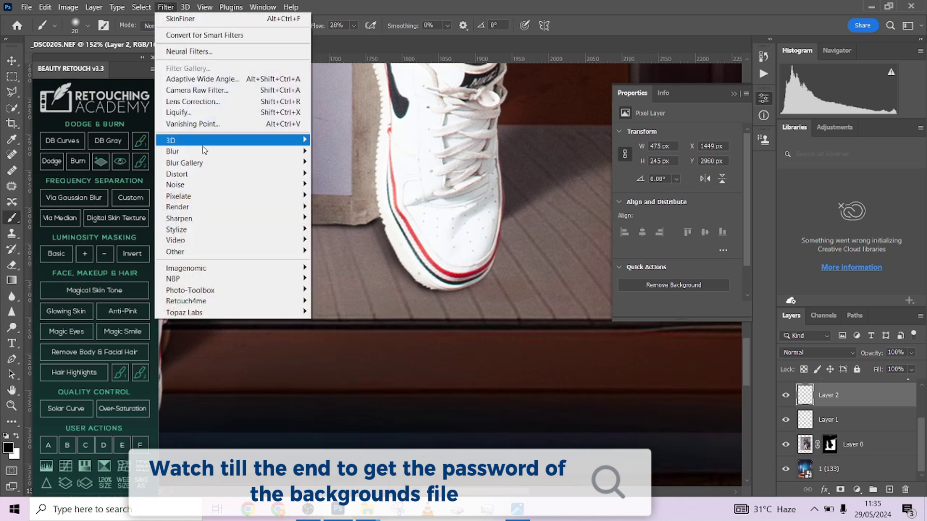
mouse_move(208, 151)
click(356, 195)
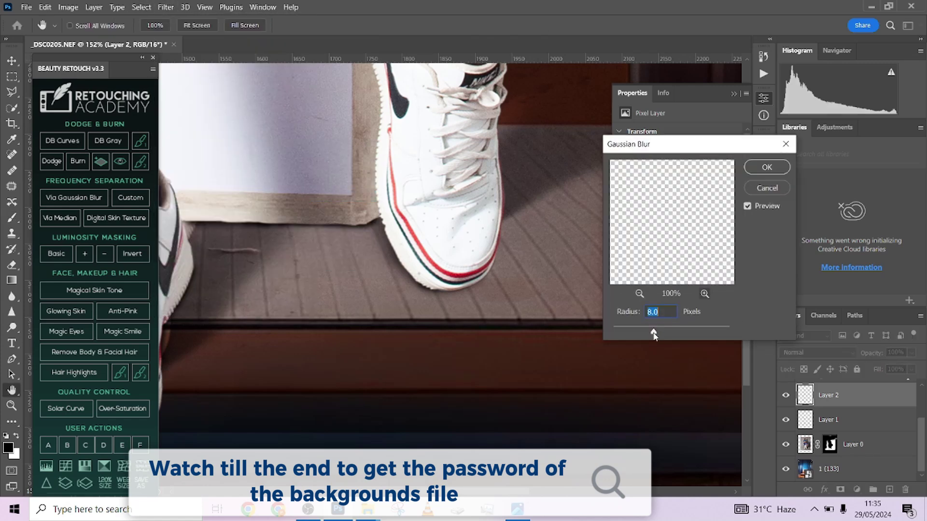
drag(654, 333, 645, 333)
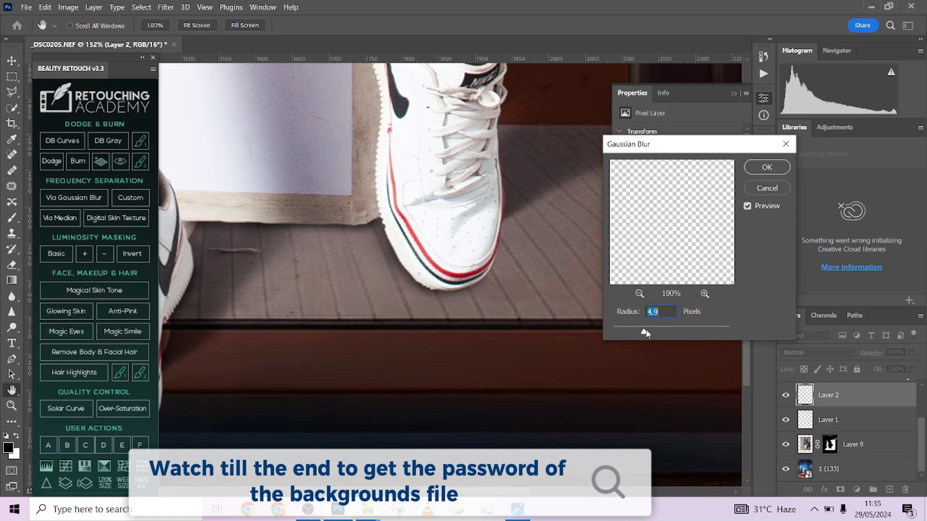
click(767, 168)
key(b)
scroll(551, 250, down, 6)
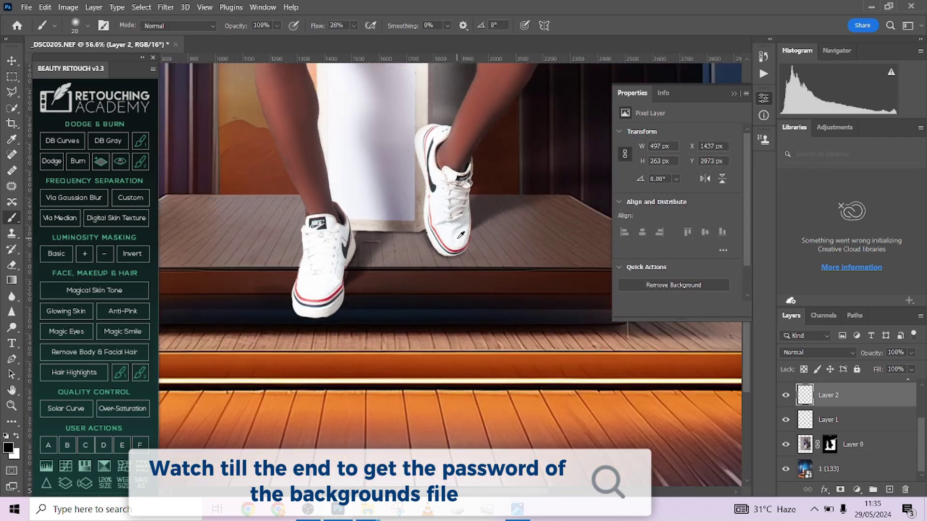
scroll(466, 237, down, 4)
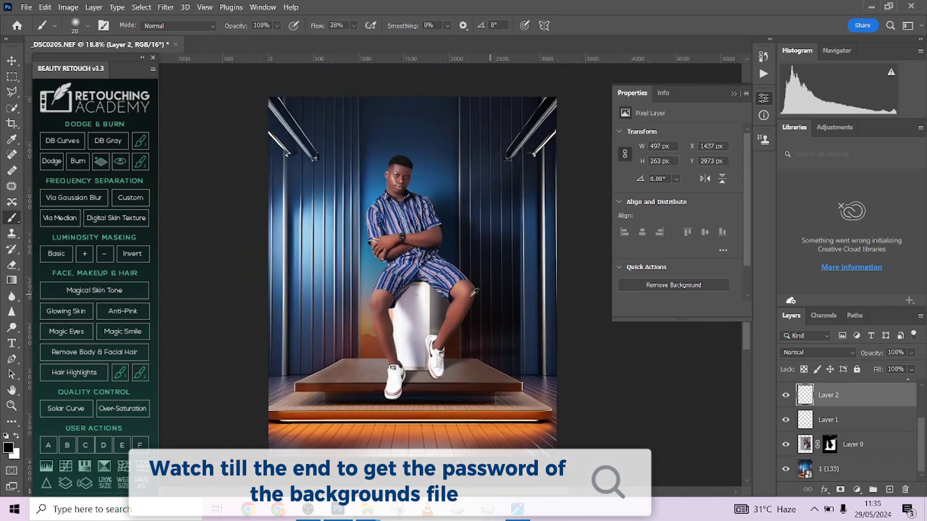
- Group Layer 2, Layer 1 and Layer 0 together and name the group "shadow"
shift+click(885, 449)
key(ctrl+g)
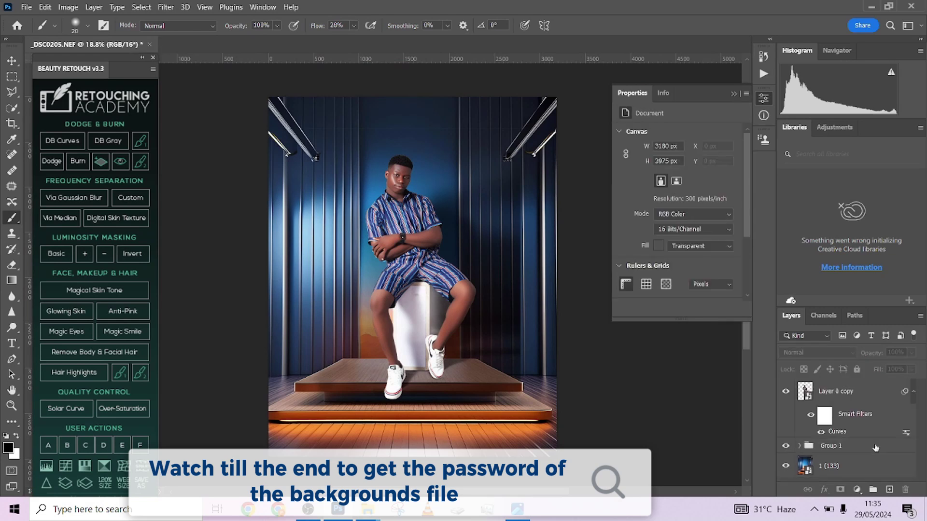
key(ctrl+z)
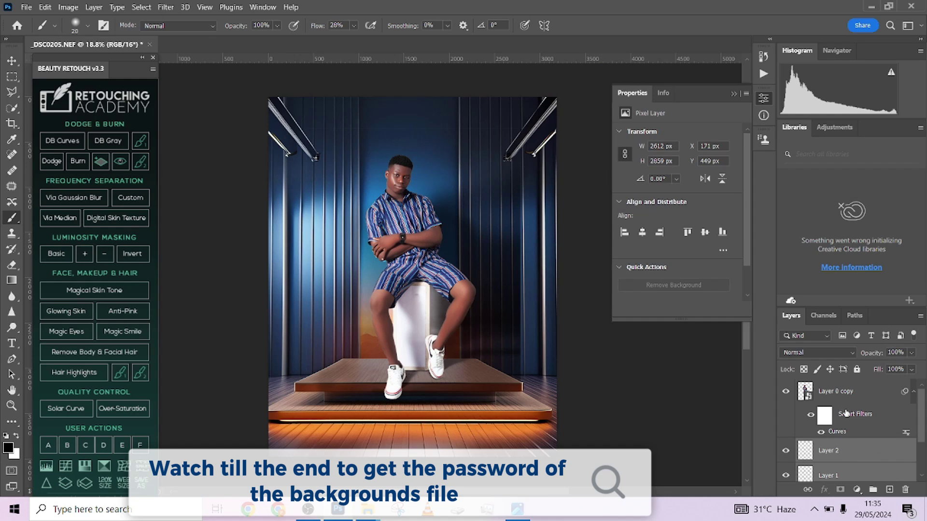
key(ctrl+g)
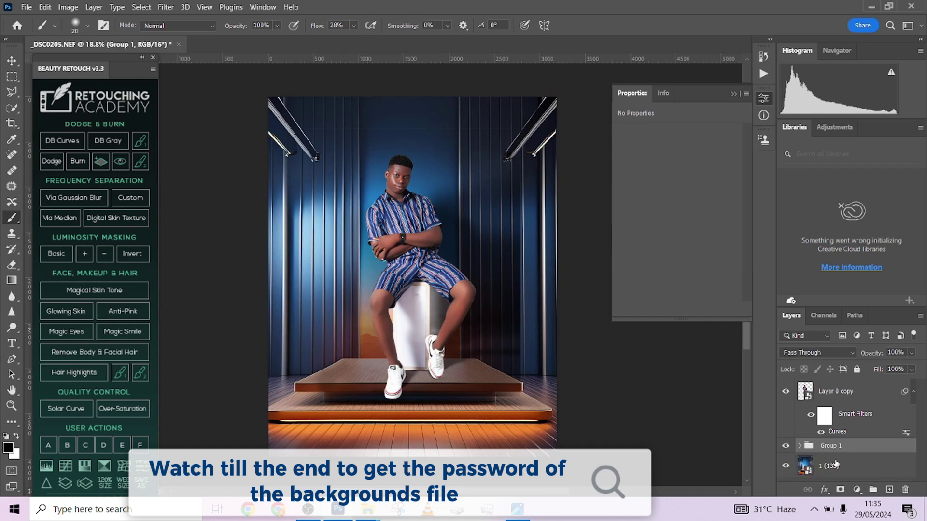
key(ctrl+z)
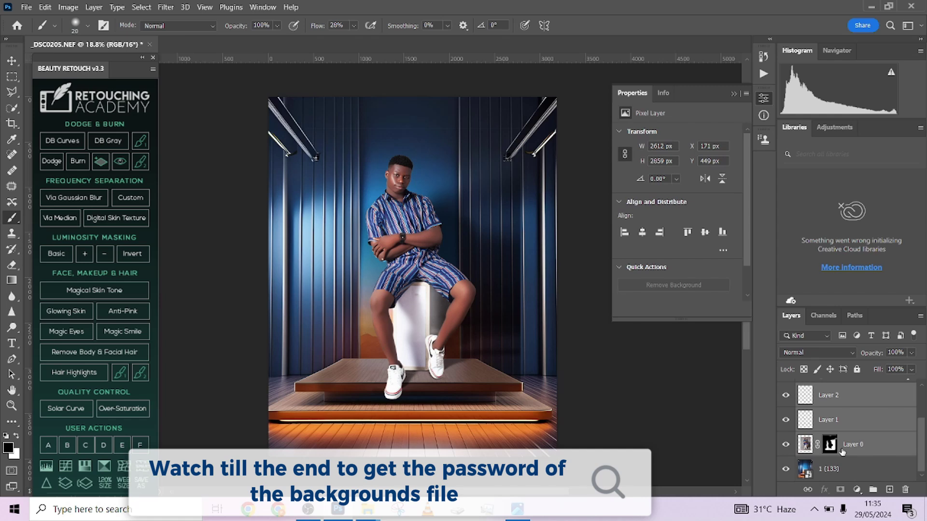
key(ctrl+g)
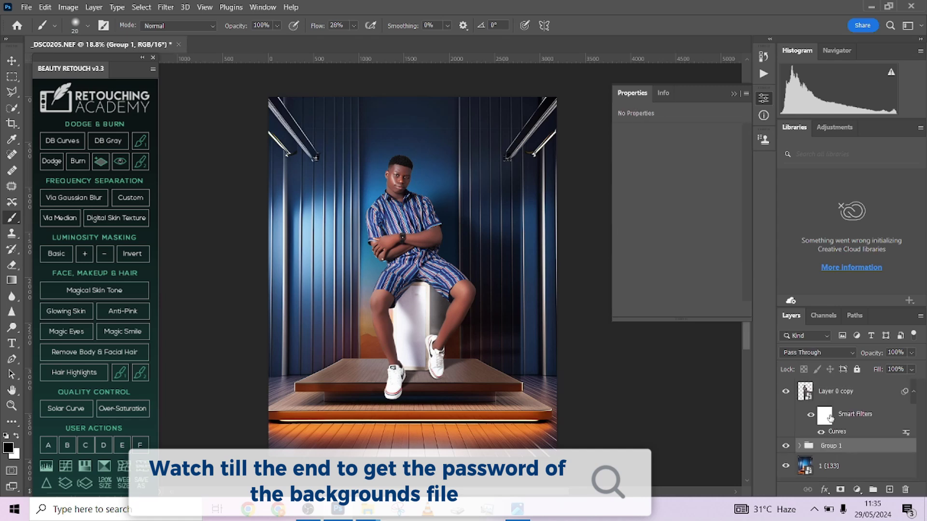
double_click(830, 446)
text(shadow)
key(Return)
- Compare the whole composite with the shadow group repeatedly hidden and shown
click(786, 447)
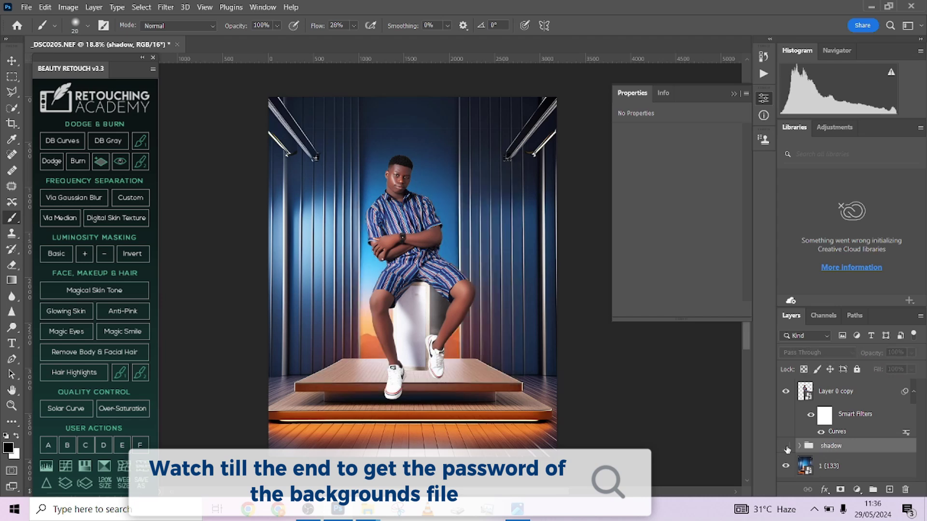
click(786, 447)
click(786, 447)
click(786, 447)
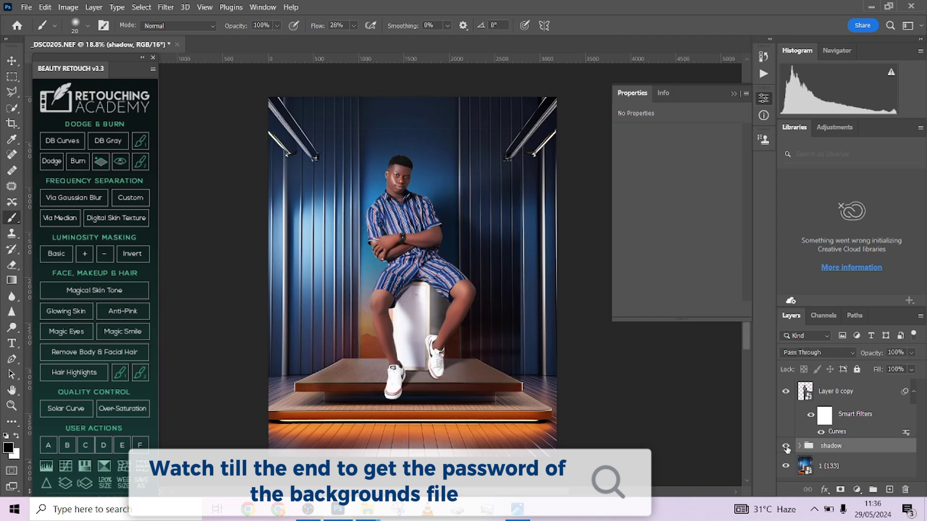
click(786, 447)
click(786, 447)
click(787, 447)
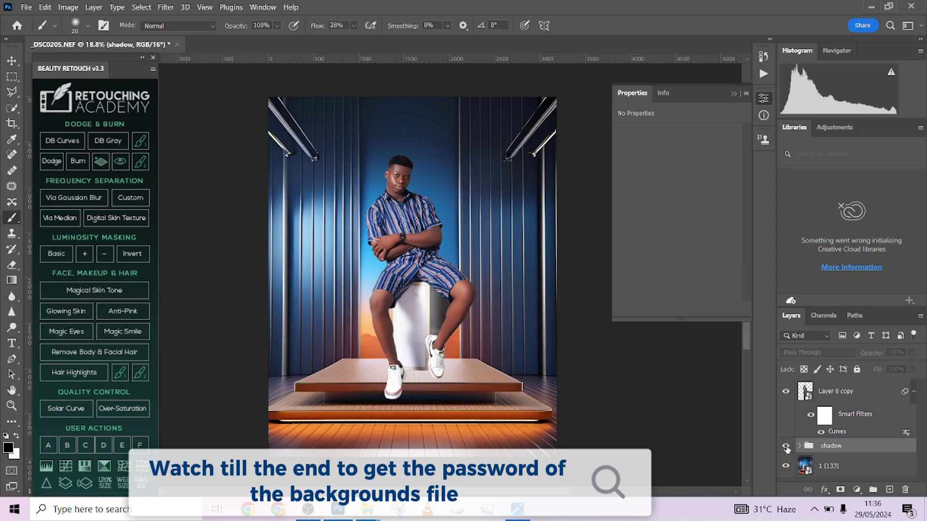
click(786, 447)
- Brush the wall area beside the man on Layer 0's mask in the shadow group, using a black brush of size 958
click(799, 446)
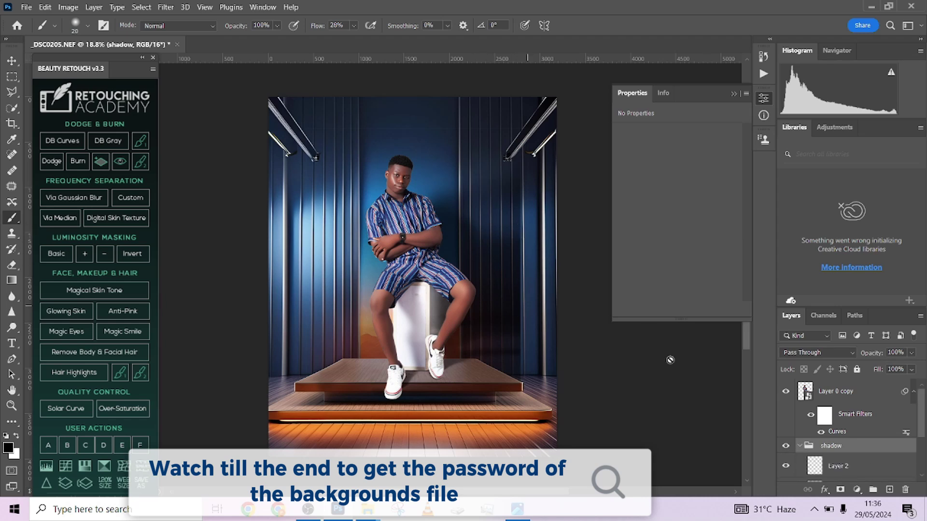
scroll(828, 459, down, 2)
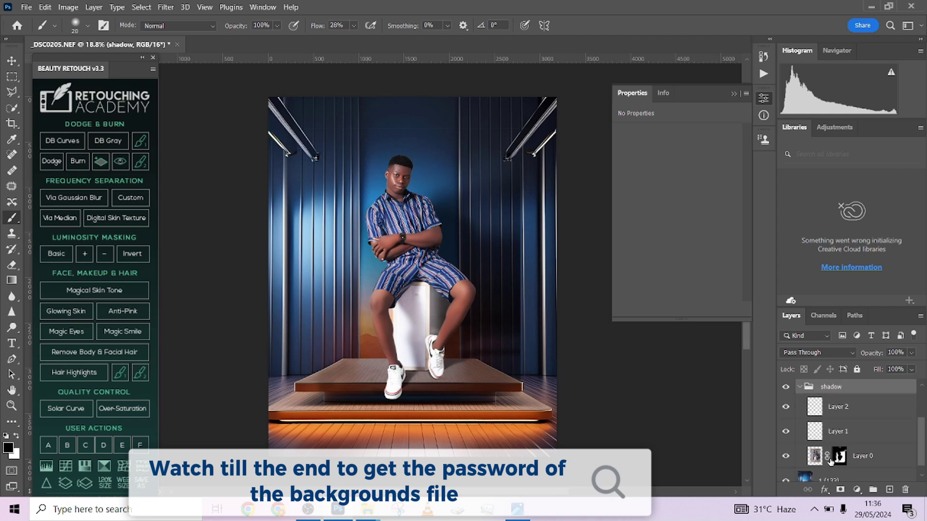
click(839, 456)
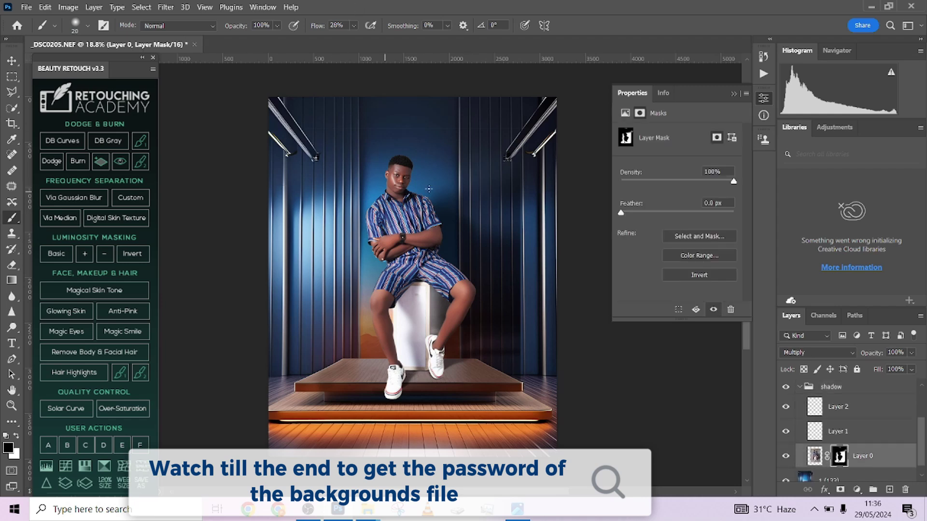
drag(505, 215, 563, 224)
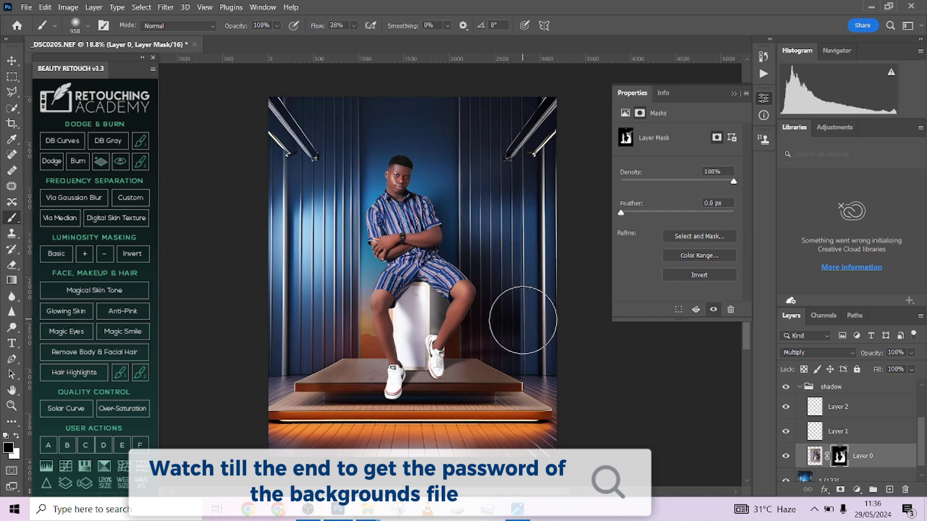
scroll(421, 227, down, 1)
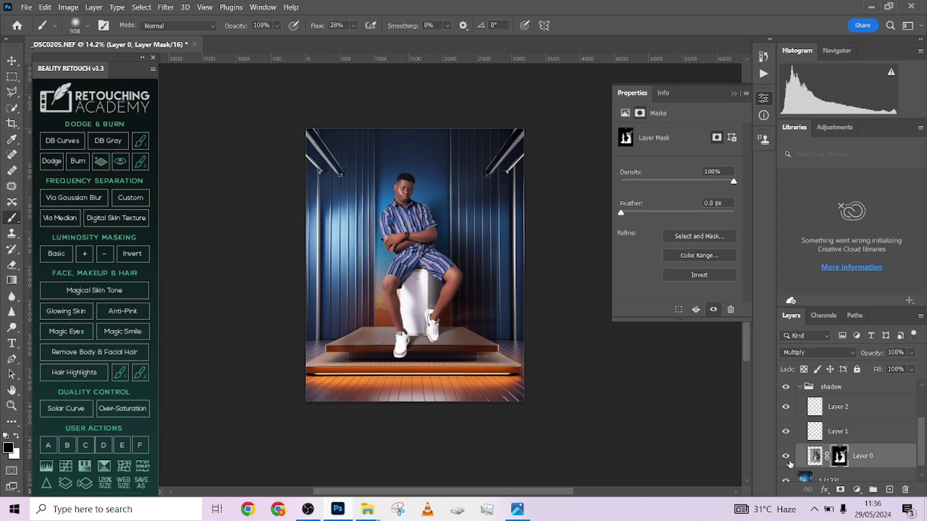
- Compare the retouched wall shading with the shadow group repeatedly hidden and shown
click(785, 387)
click(785, 388)
click(785, 389)
click(785, 388)
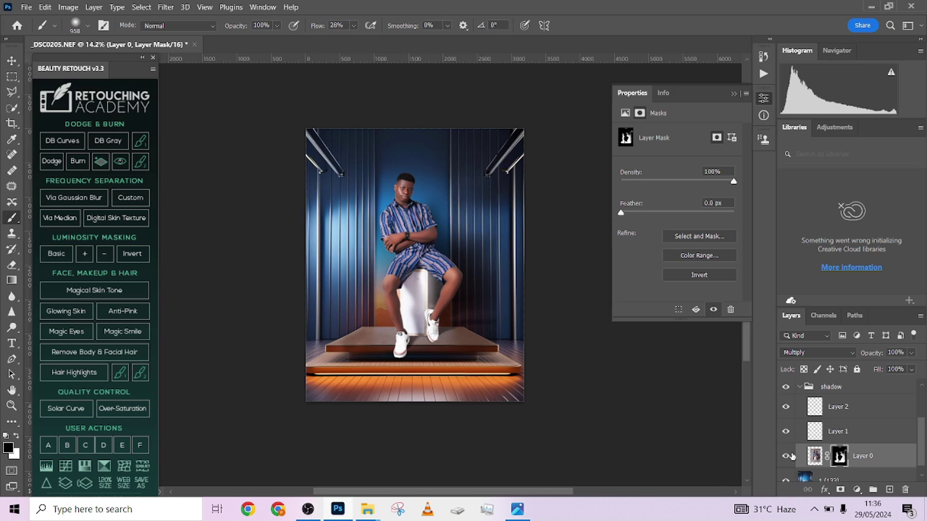
click(786, 388)
click(786, 389)
click(786, 388)
click(786, 388)
key(x)
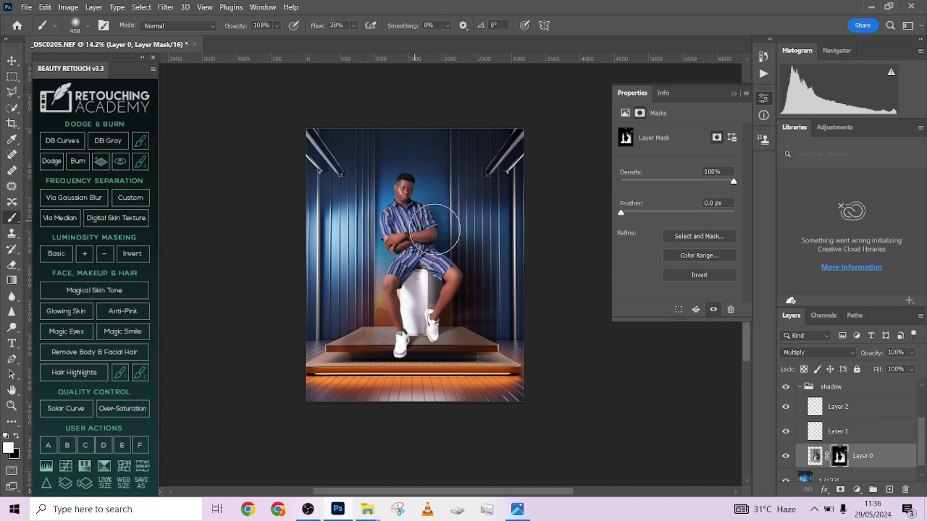
key(x)
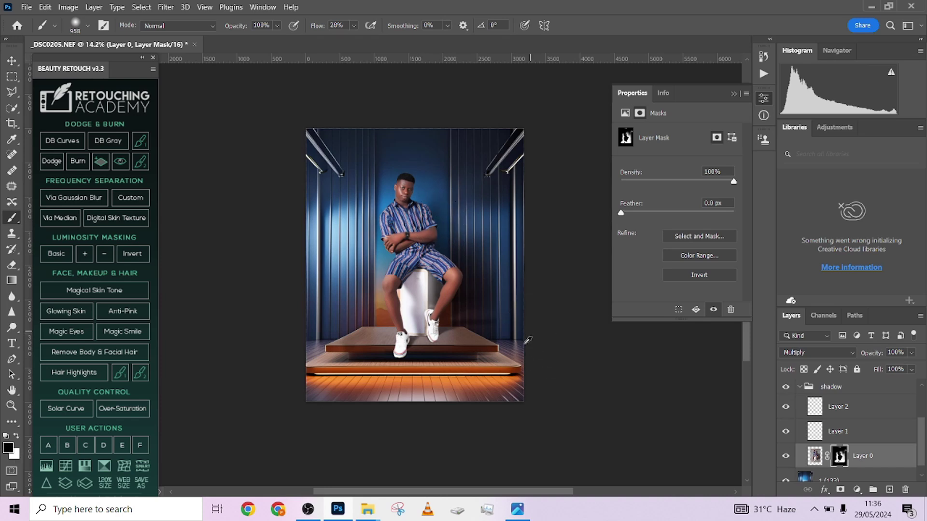
scroll(528, 344, up, 1)
key(x)
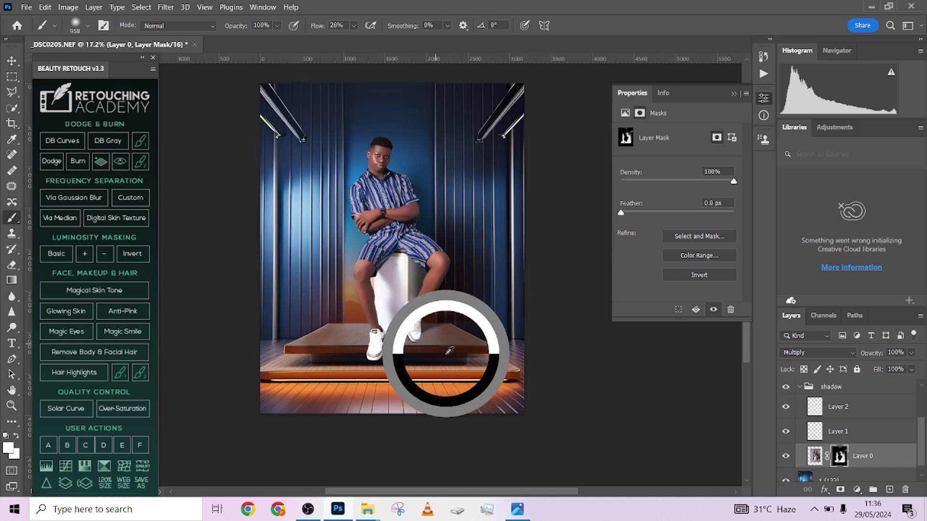
- Collapse the shadow group and combine it with Layer 0 copy in a new group above the backdrop
click(799, 389)
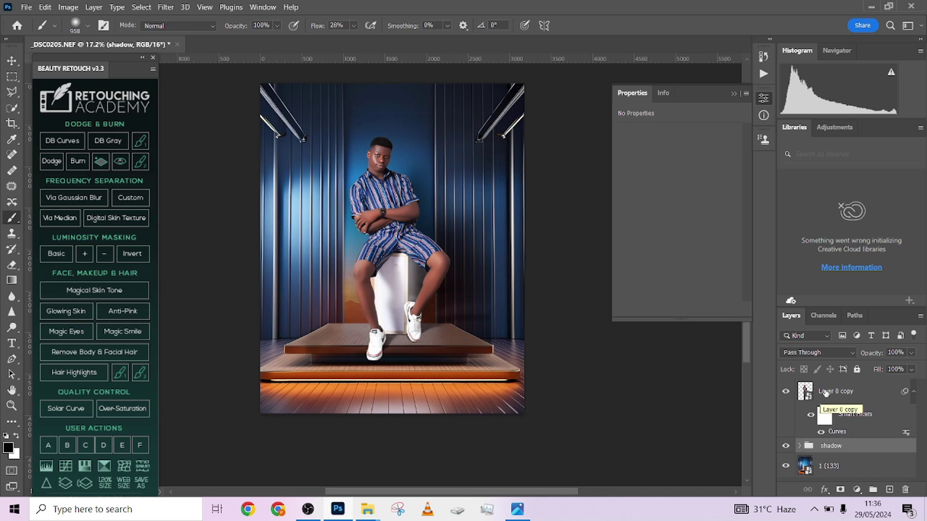
shift+click(826, 394)
key(ctrl+g)
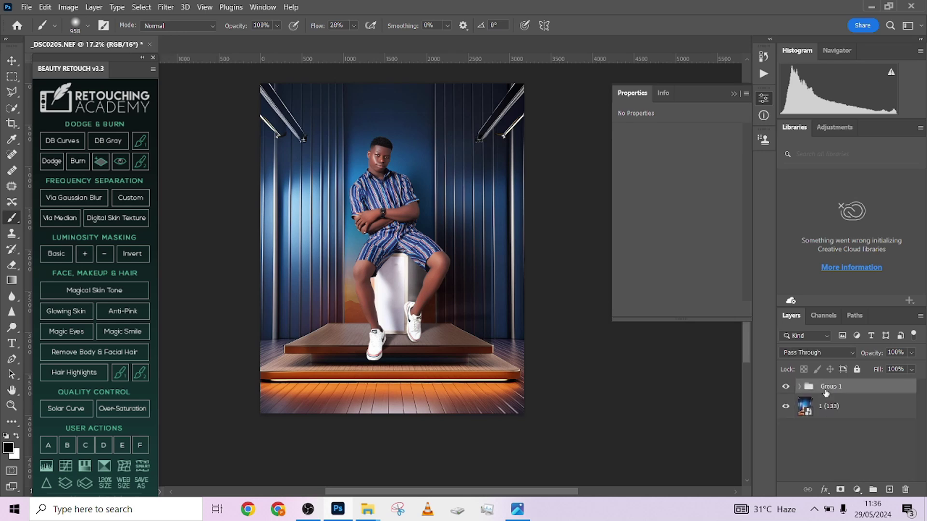
- Scale the grouped man and shadows up proportionally to about 102.94% on the platform
key(v)
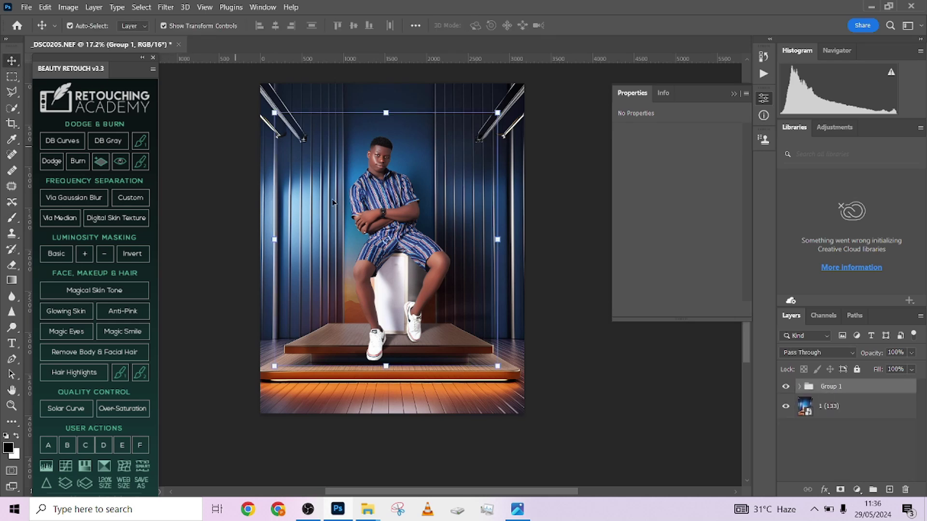
click(271, 113)
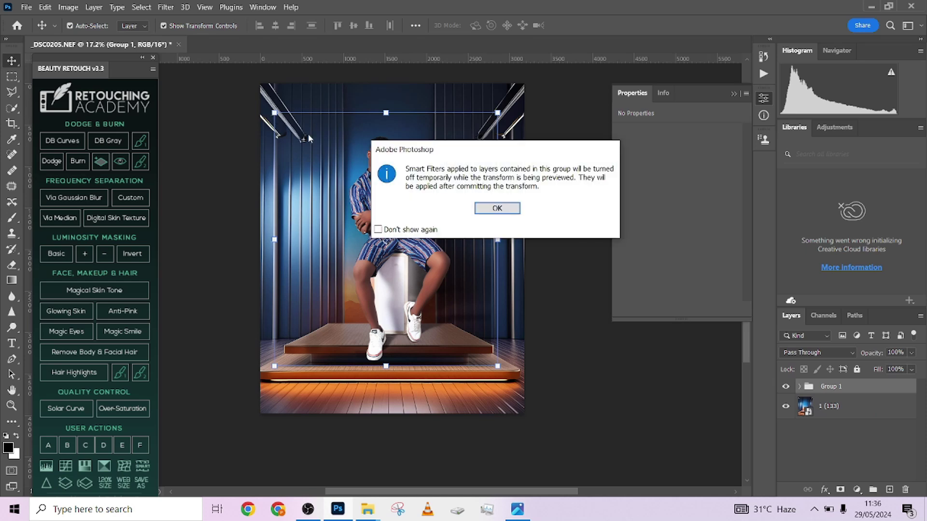
key(Return)
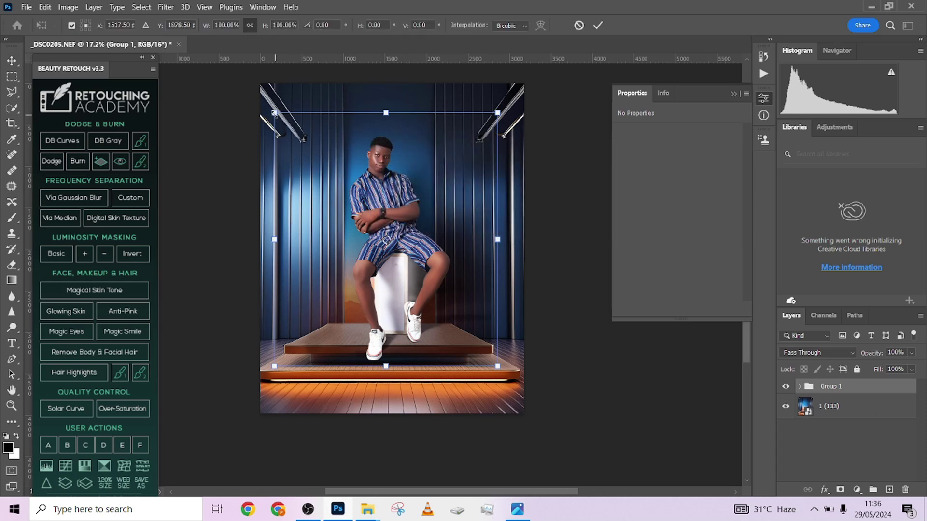
mouse_move(274, 113)
mouse_down()
mouse_move(261, 93)
mouse_move(270, 107)
mouse_up()
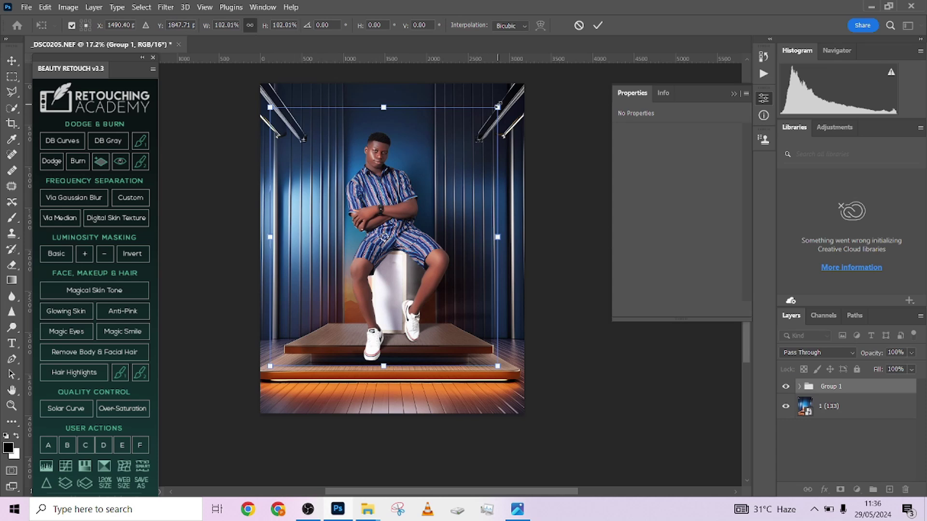
mouse_move(498, 107)
mouse_down()
mouse_move(506, 95)
mouse_move(498, 105)
mouse_up()
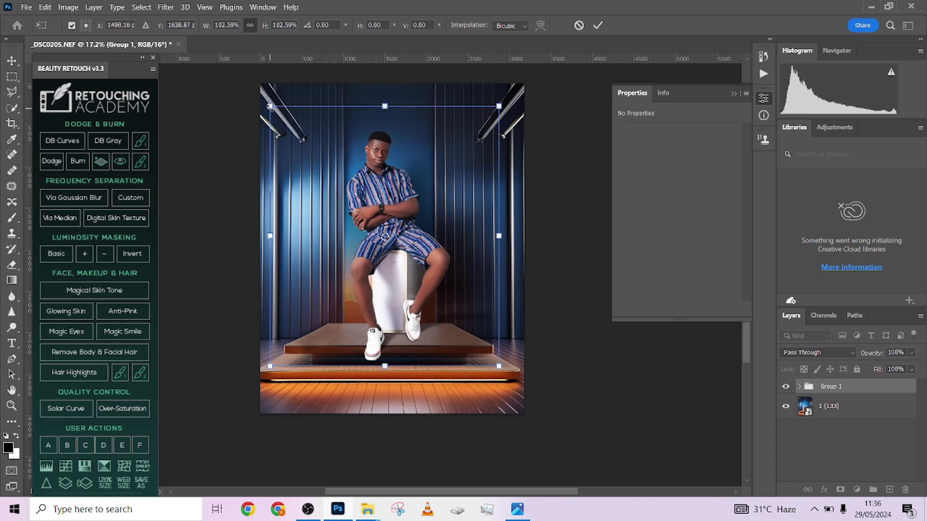
drag(270, 106, 269, 105)
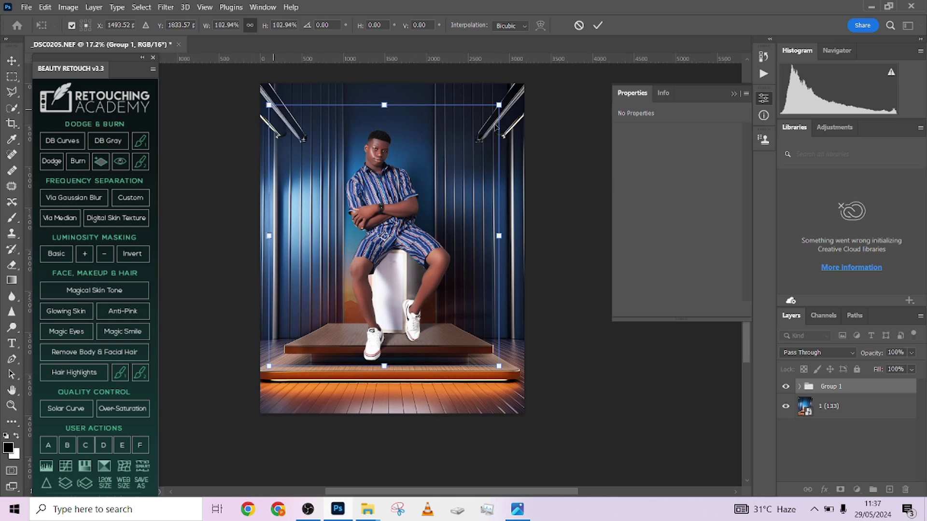
click(599, 26)
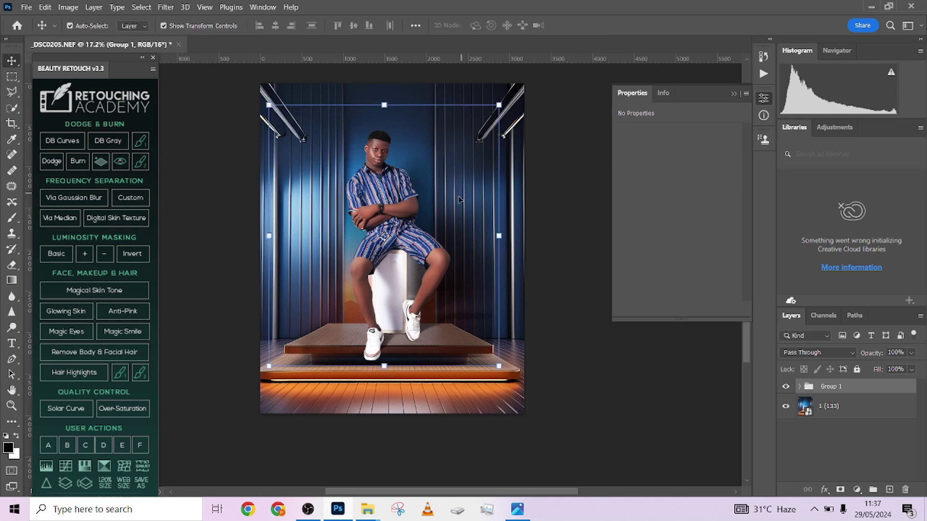
- Add a Curves adjustment above all layers, raising the midtones with a point at input 114, output 133
scroll(399, 343, up, 5)
scroll(400, 343, down, 5)
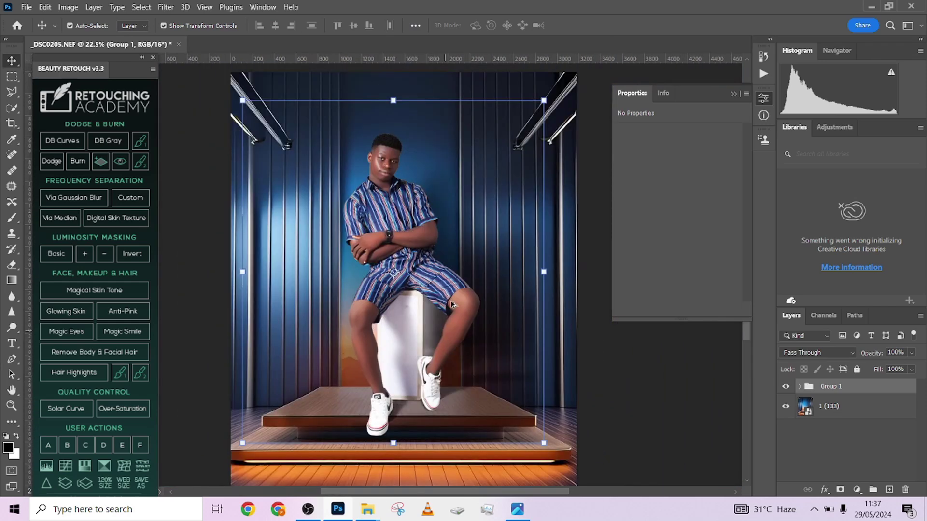
scroll(454, 319, down, 1)
click(18, 76)
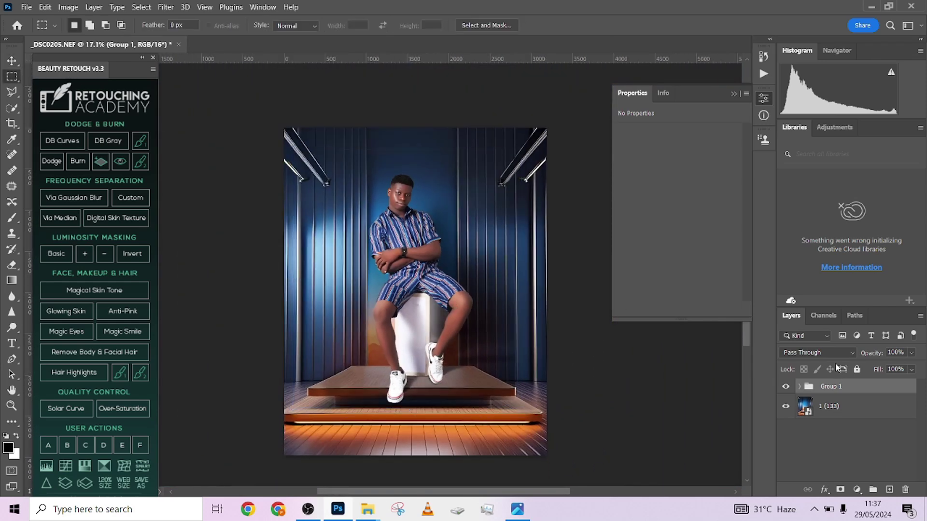
click(856, 490)
click(828, 344)
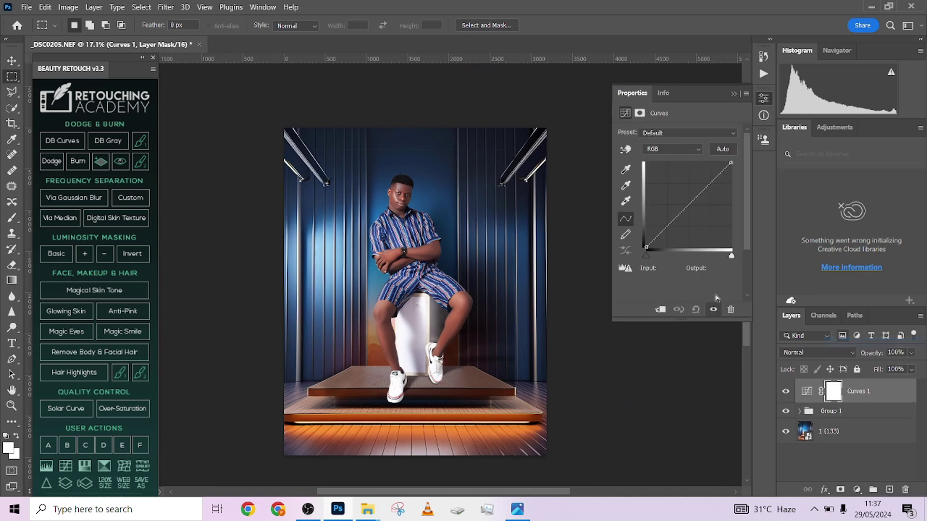
drag(692, 211, 684, 203)
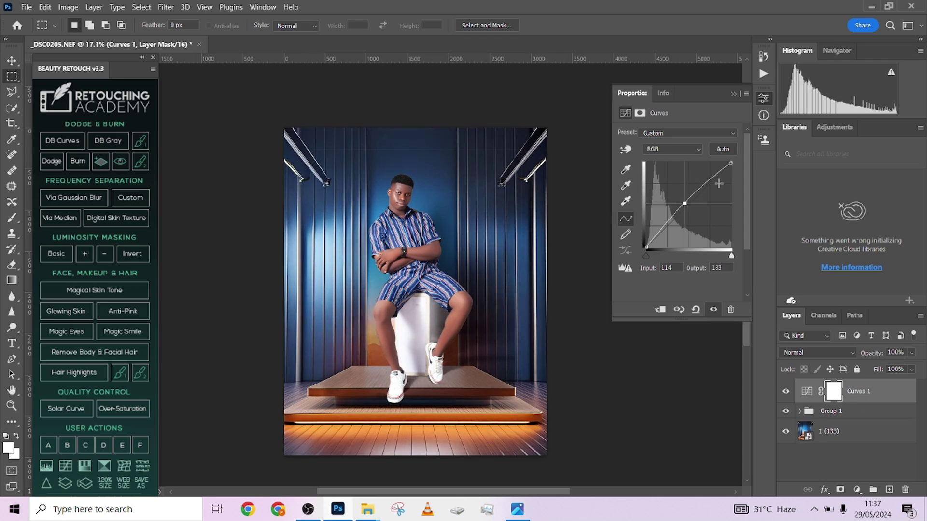
click(730, 114)
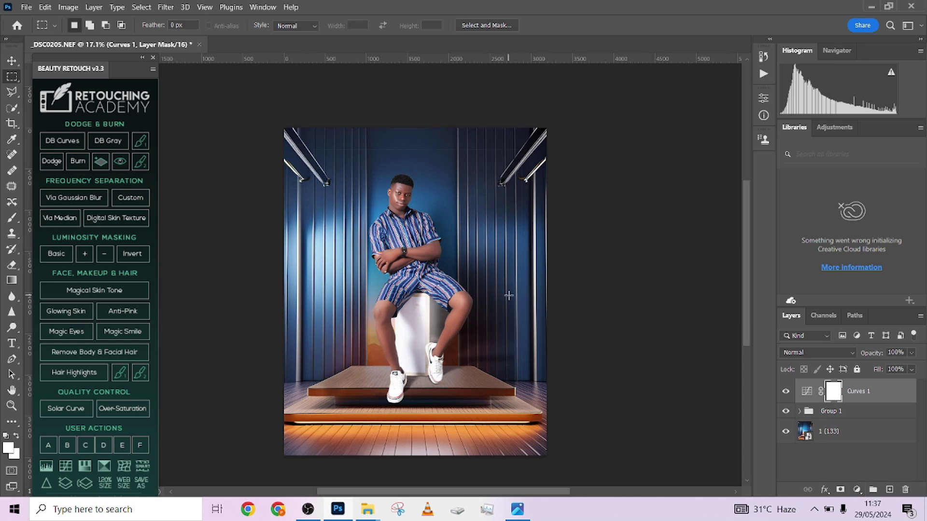
- Add a Photo Filter adjustment using Cooling Filter (80) and set the layer's opacity to 48%
click(858, 490)
click(855, 409)
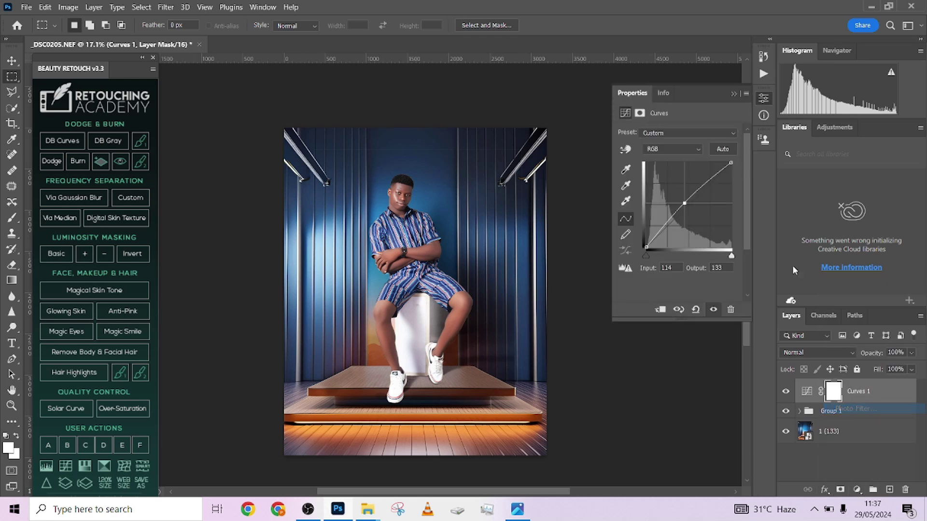
click(690, 134)
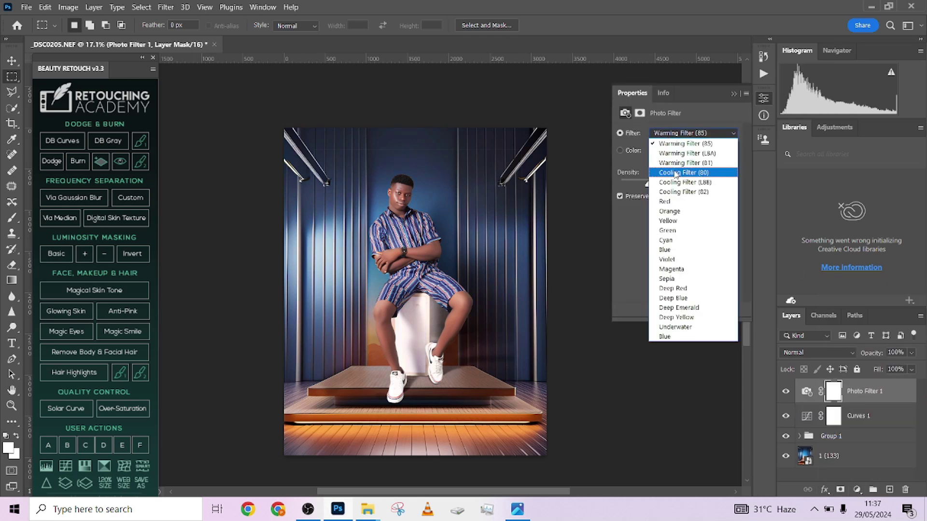
click(675, 172)
click(733, 95)
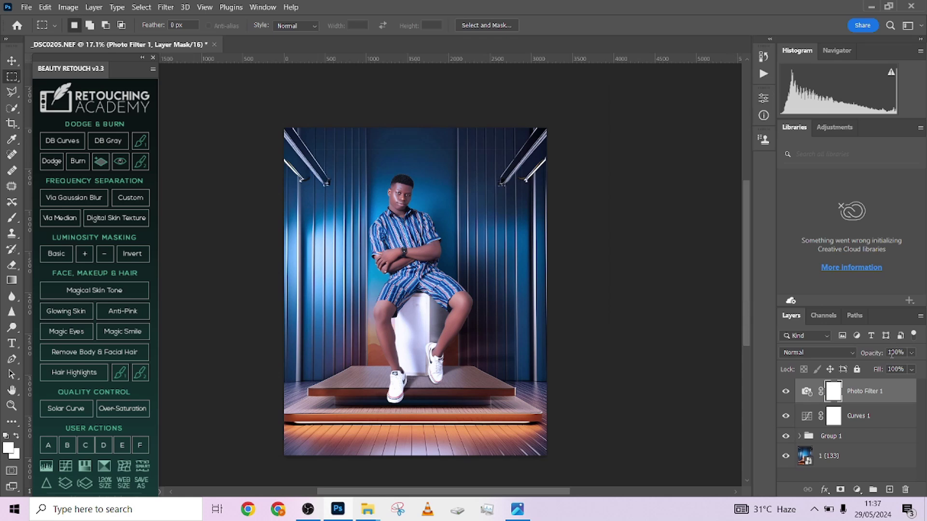
drag(911, 353, 893, 369)
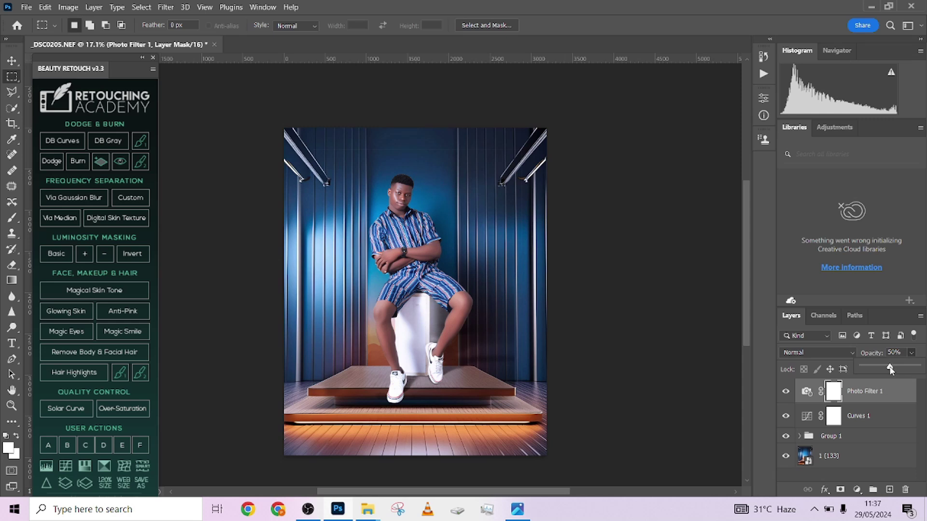
drag(890, 370, 888, 369)
click(798, 437)
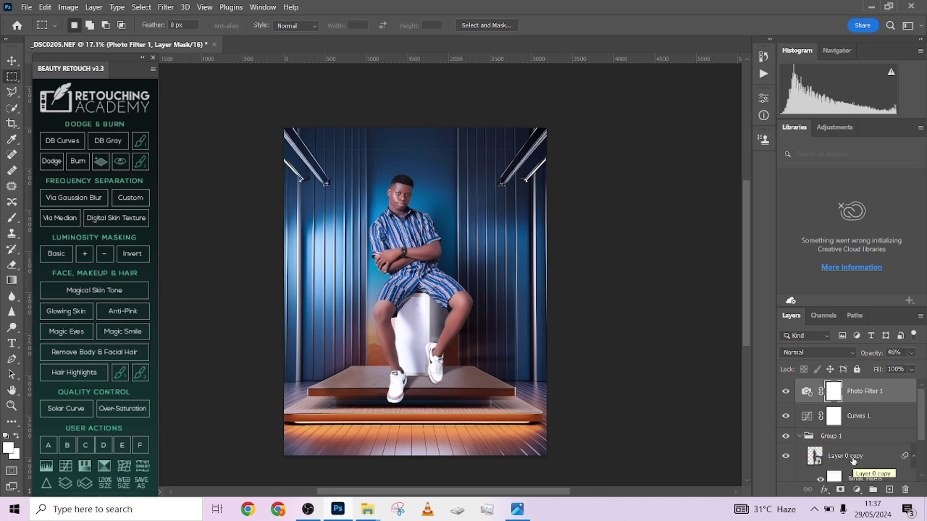
click(799, 436)
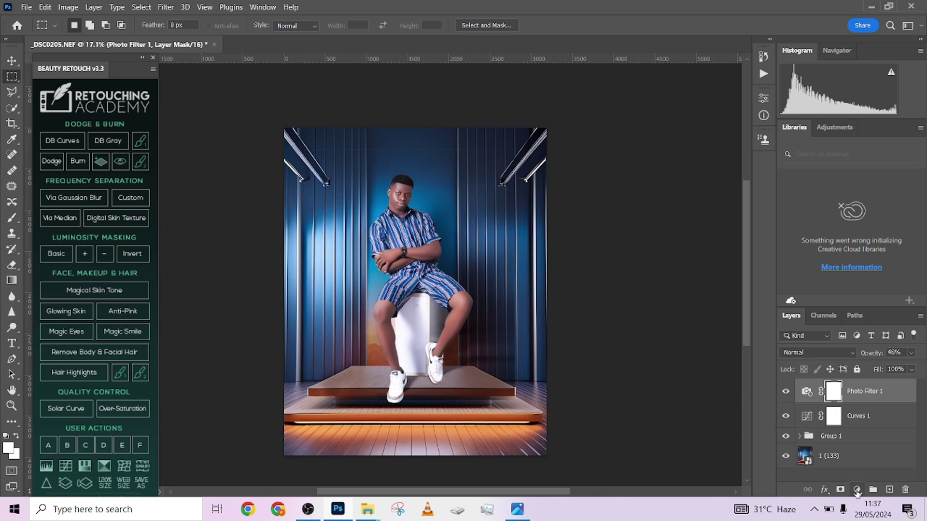
- Add a second Curves adjustment darkening the midtones from input 149 to output 123, and invert its mask to black
click(856, 489)
click(851, 338)
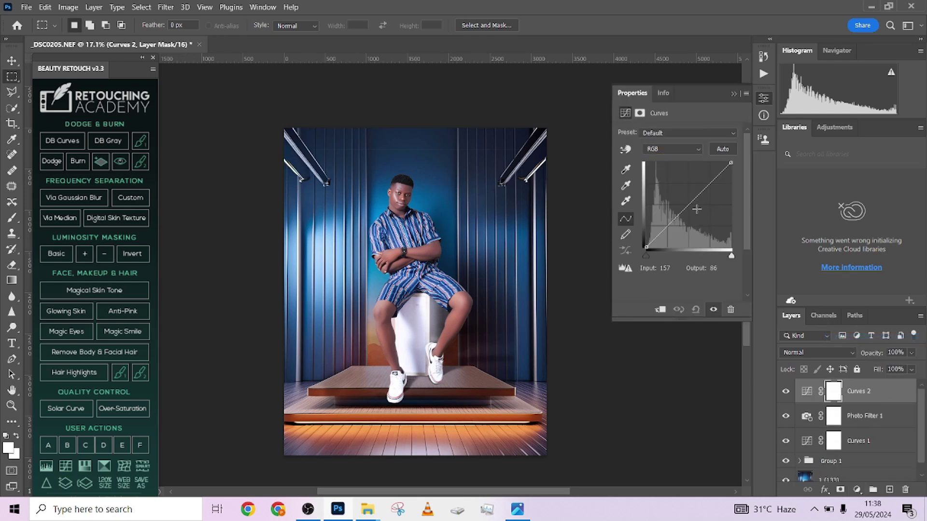
drag(696, 198, 695, 207)
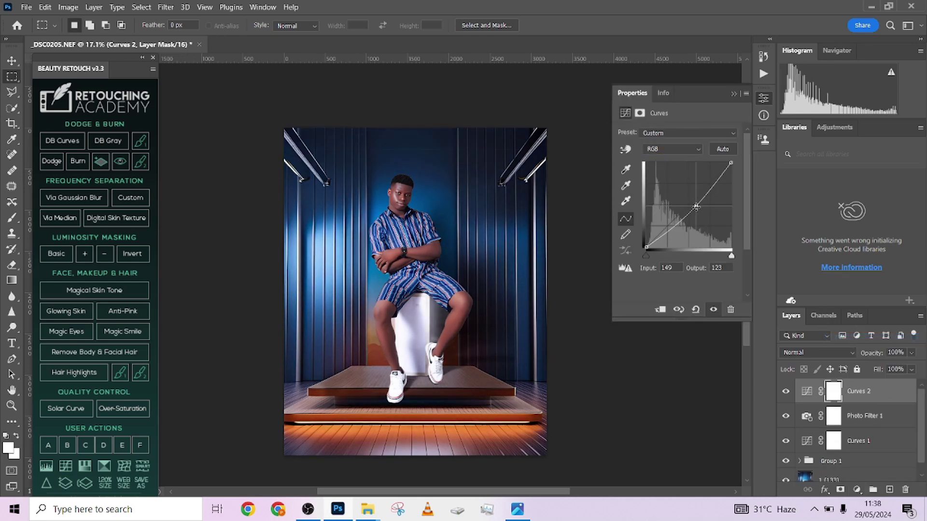
key(ctrl+i)
- Paint white with a size 602 brush on the Curves 2 mask along the lower floor edge, and compare with the layer hidden
key(b)
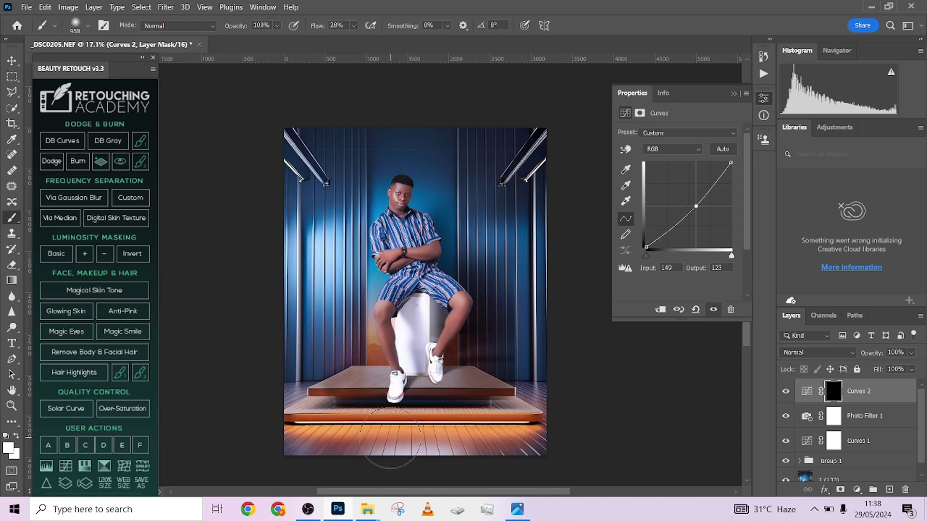
key(d)
mouse_move(294, 439)
mouse_down()
mouse_move(363, 451)
mouse_move(300, 442)
mouse_move(540, 434)
mouse_move(492, 444)
mouse_move(533, 432)
mouse_move(294, 440)
mouse_up()
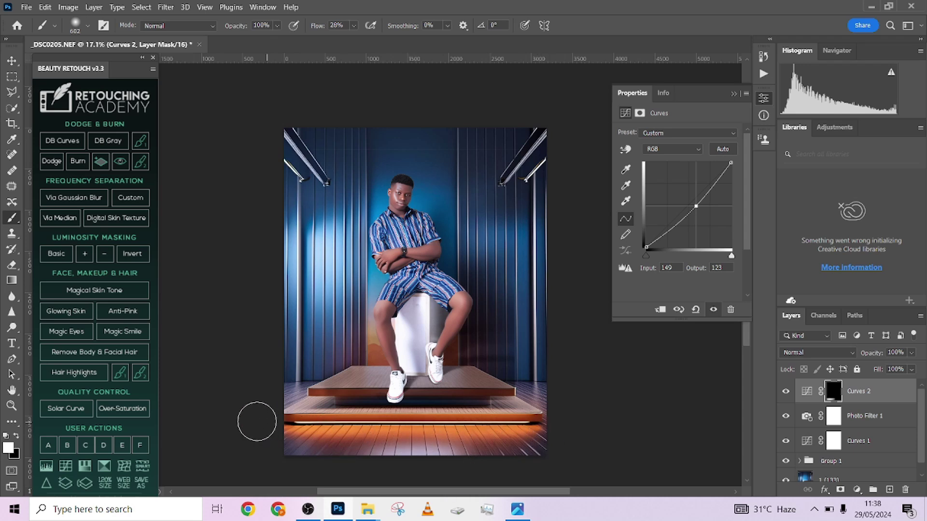
click(786, 392)
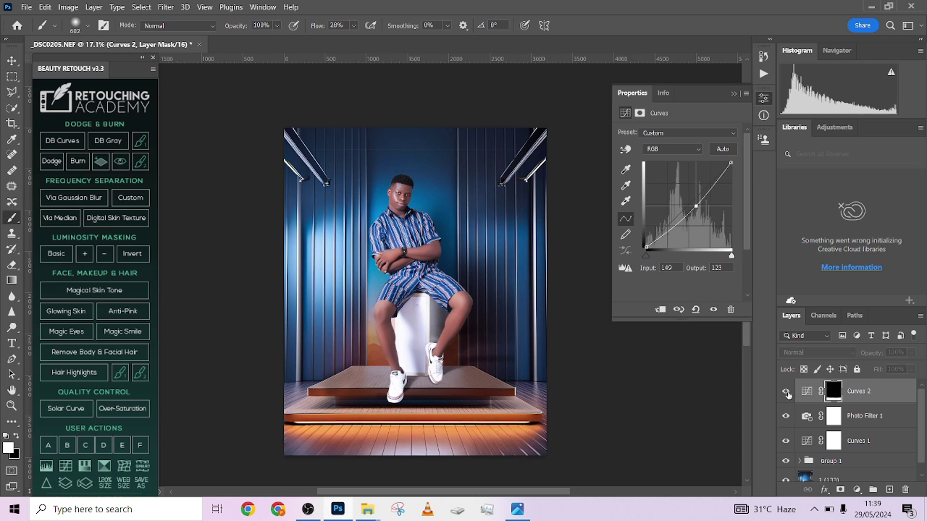
click(786, 392)
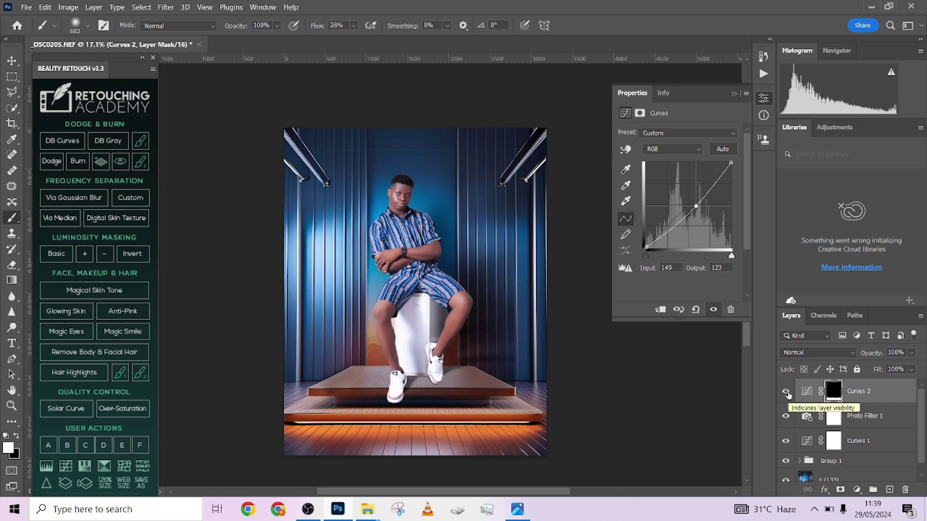
- Select the white and grey seat block between the man's legs on Layer 0 copy with the Quick Selection tool
scroll(419, 368, up, 4)
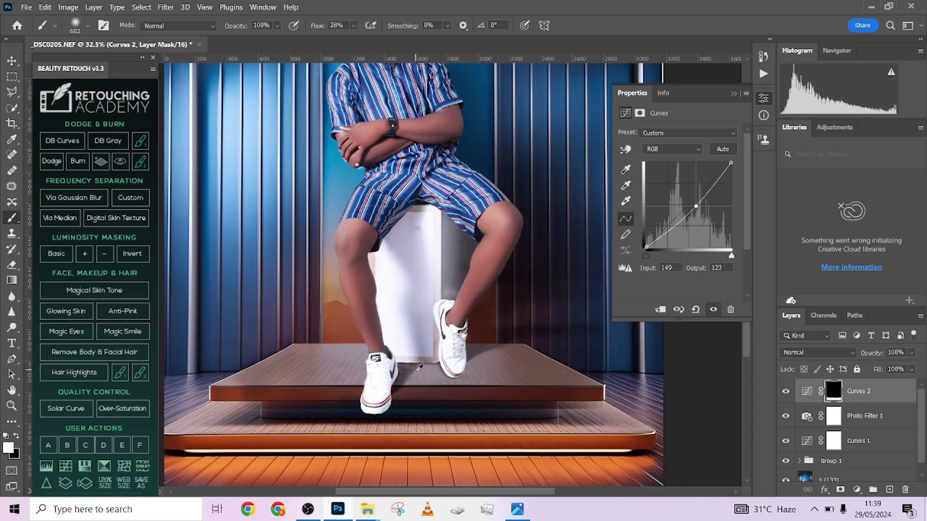
scroll(419, 368, up, 3)
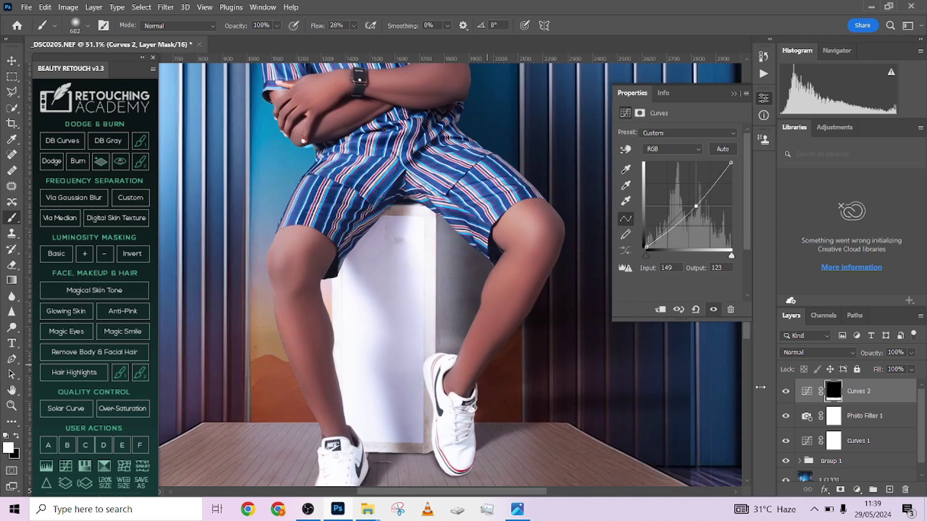
scroll(806, 429, down, 1)
click(800, 448)
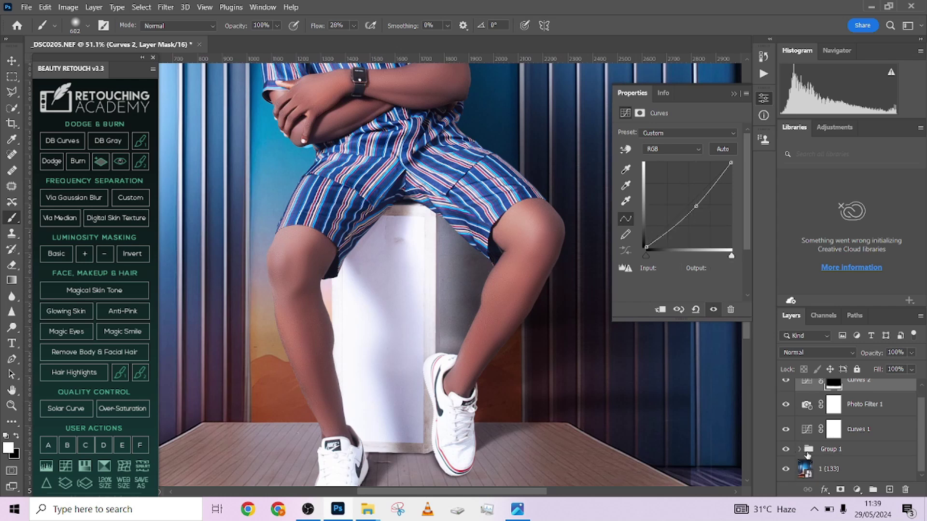
click(831, 422)
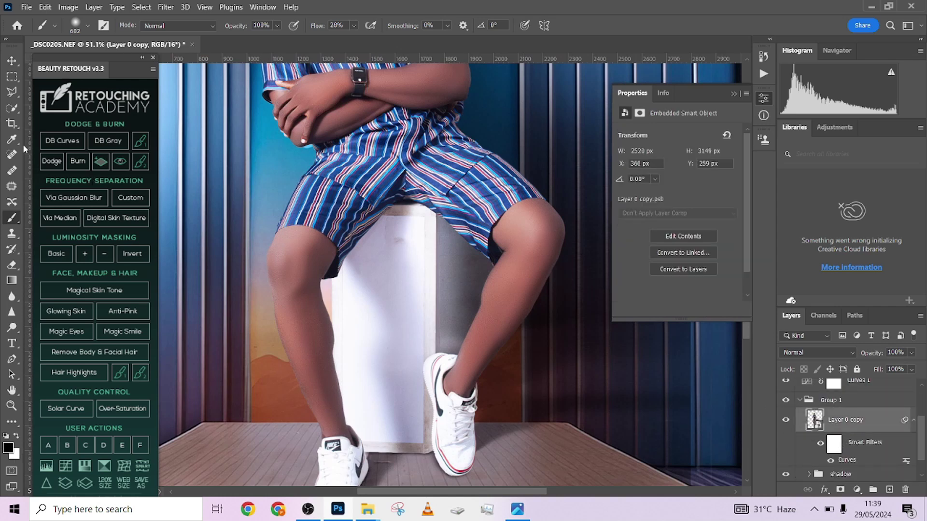
click(12, 108)
mouse_move(435, 253)
mouse_down()
mouse_move(442, 271)
mouse_move(419, 282)
mouse_move(402, 214)
mouse_move(391, 300)
mouse_move(402, 433)
mouse_up()
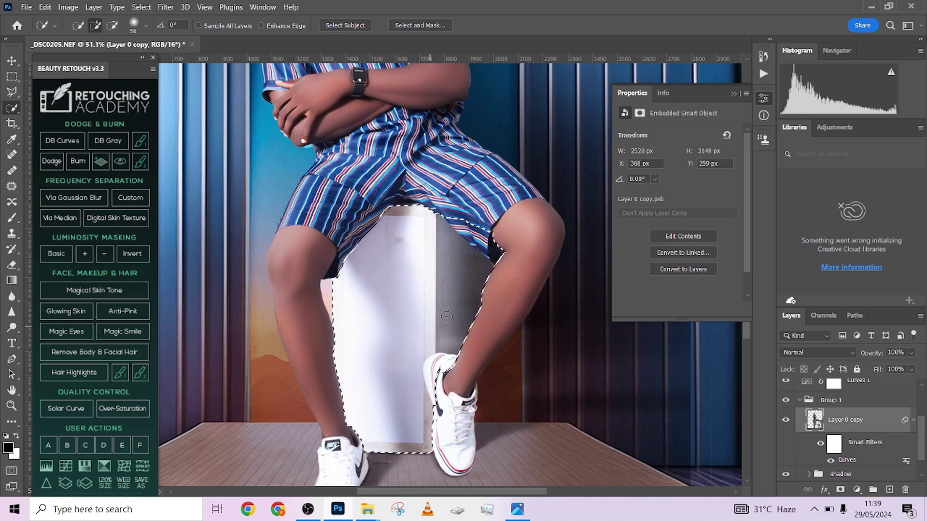
- Subtract the white shoe beside the block and the shorts' lower edge from the seat block selection, using a size 32 brush
scroll(441, 372, up, 7)
mouse_move(451, 374)
mouse_down()
mouse_move(444, 372)
mouse_move(470, 344)
mouse_move(431, 336)
mouse_move(425, 382)
mouse_move(443, 441)
mouse_up()
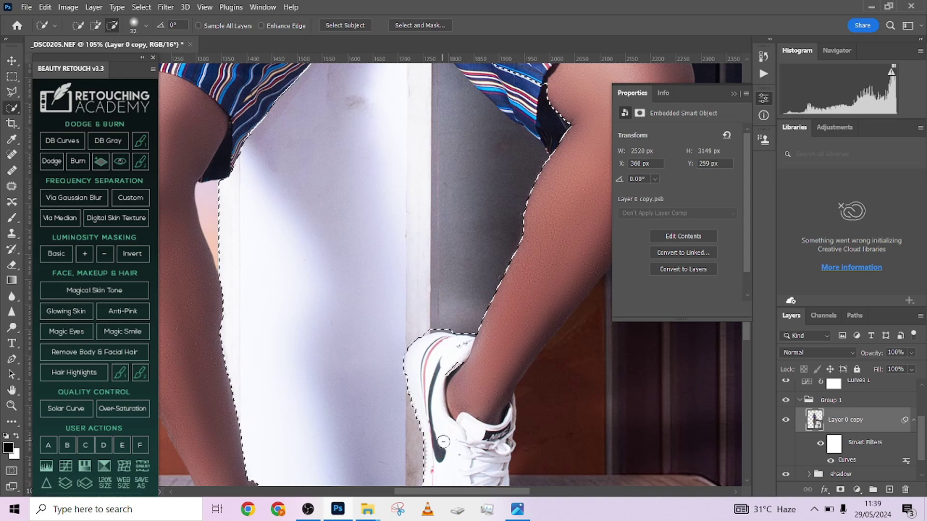
drag(507, 220, 478, 320)
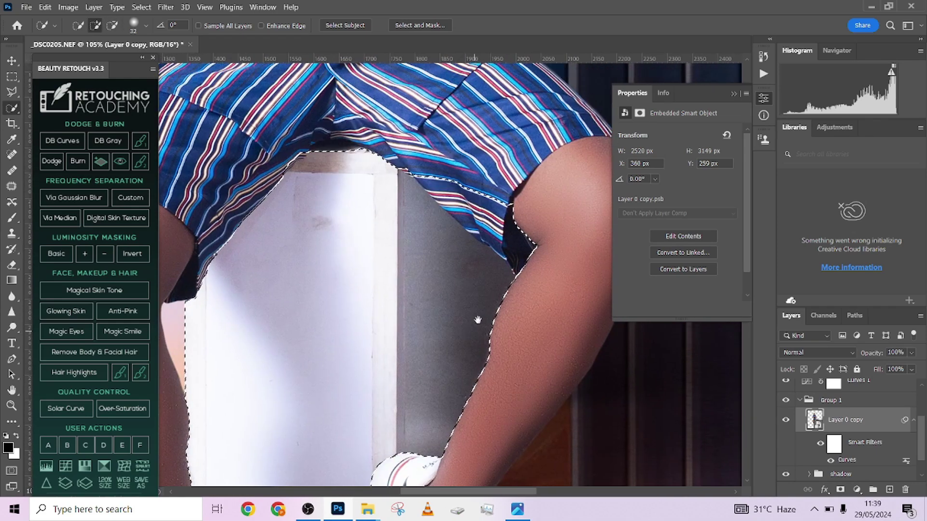
mouse_move(420, 174)
mouse_down()
mouse_move(490, 232)
mouse_move(533, 251)
mouse_move(507, 215)
mouse_move(505, 251)
mouse_move(486, 235)
mouse_move(524, 266)
mouse_up()
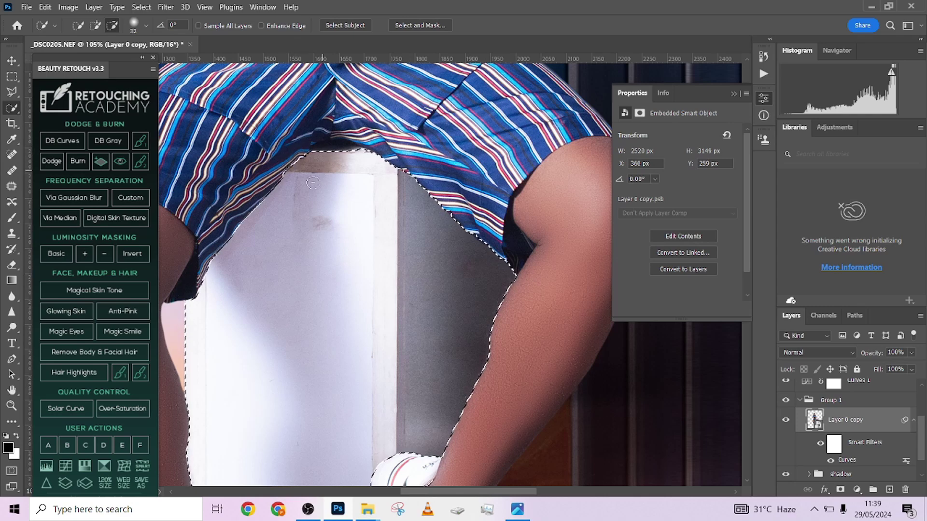
scroll(333, 150, down, 5)
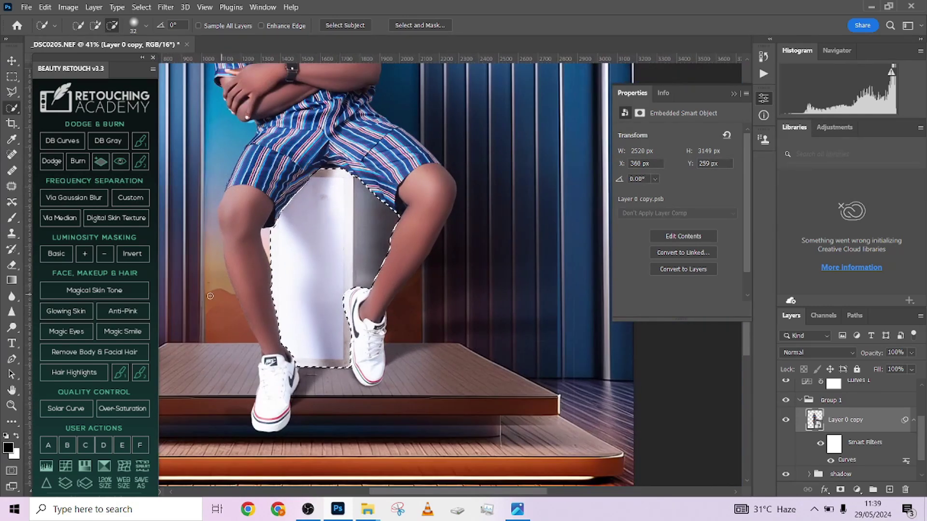
scroll(290, 270, up, 5)
scroll(306, 282, down, 2)
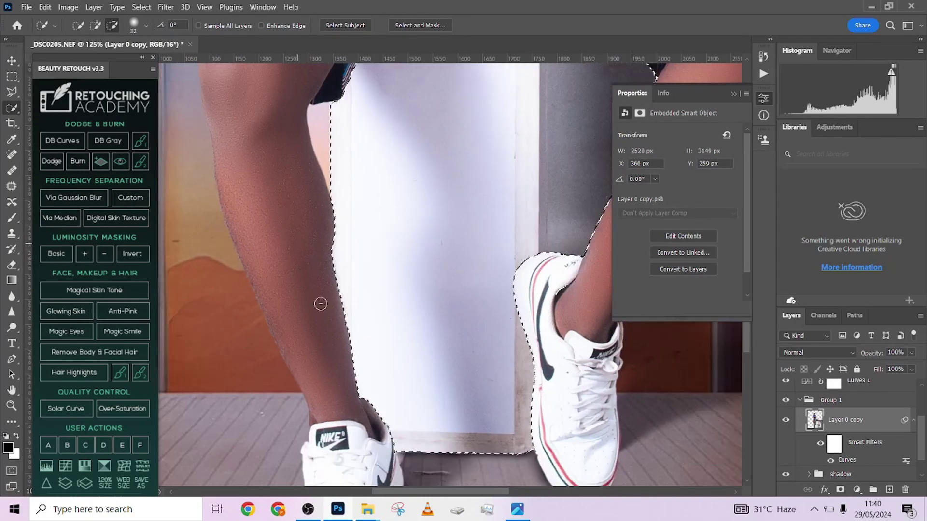
scroll(328, 299, up, 1)
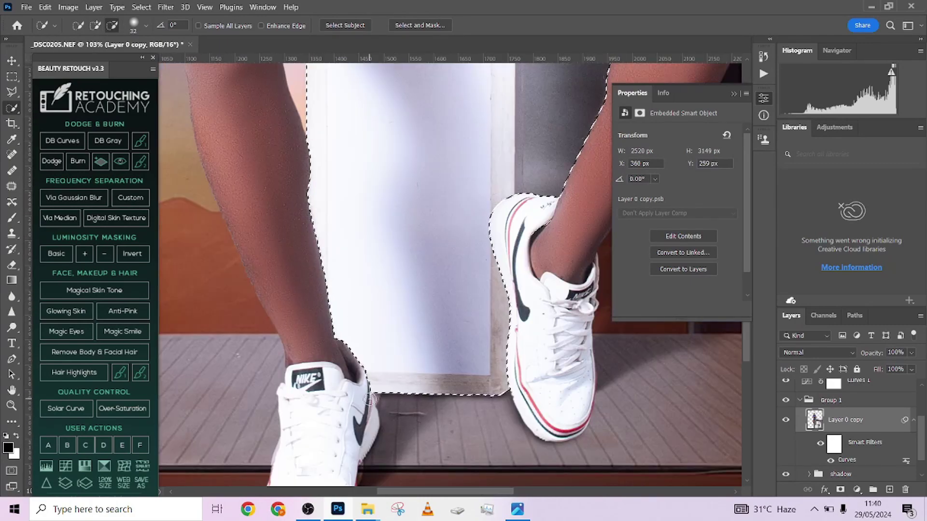
scroll(419, 338, down, 2)
scroll(420, 338, down, 1)
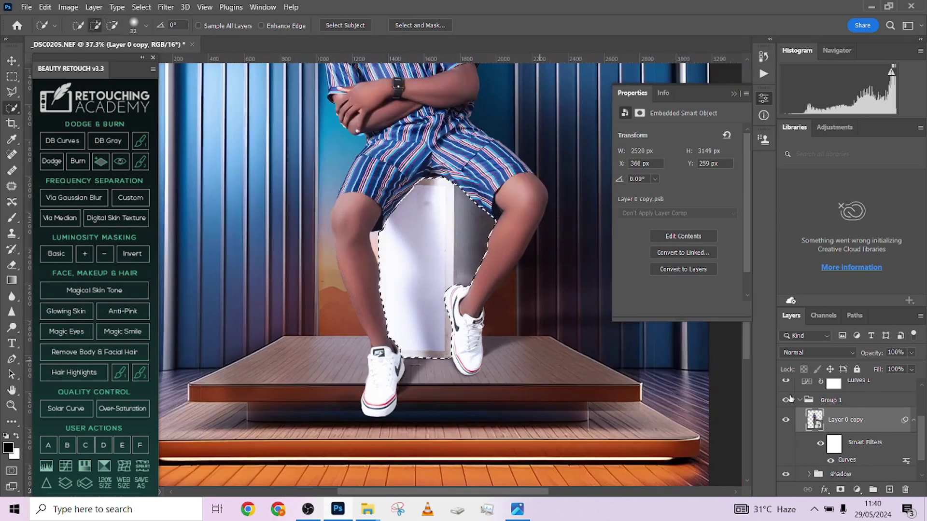
- Add a Black & White adjustment on the selected block with Reds 180, Yellows 182, Greens 62, Cyans 145, Blues -29 and Magentas 145
click(857, 490)
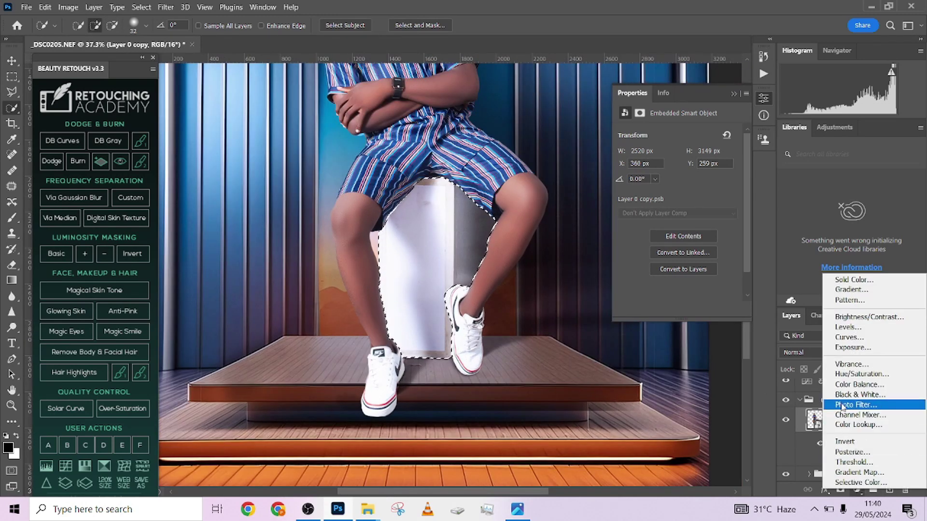
click(859, 394)
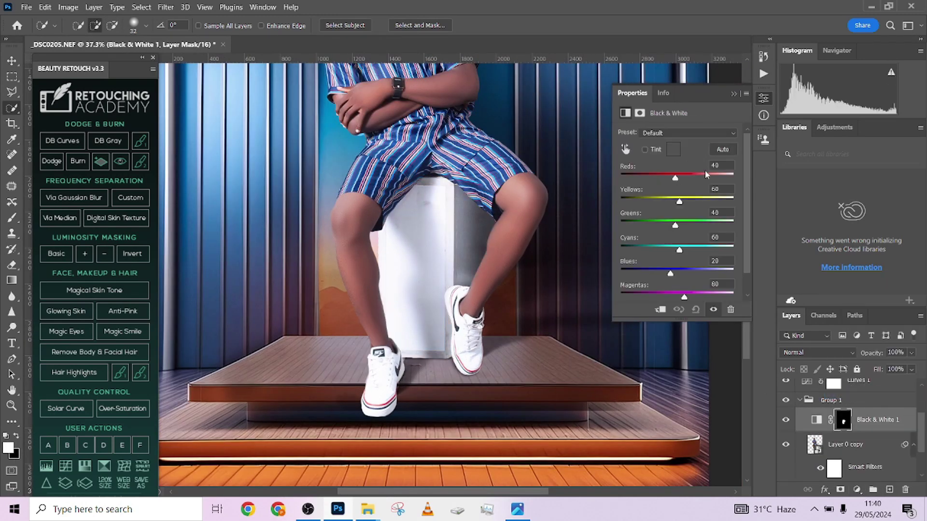
drag(705, 174, 708, 200)
drag(674, 227, 627, 235)
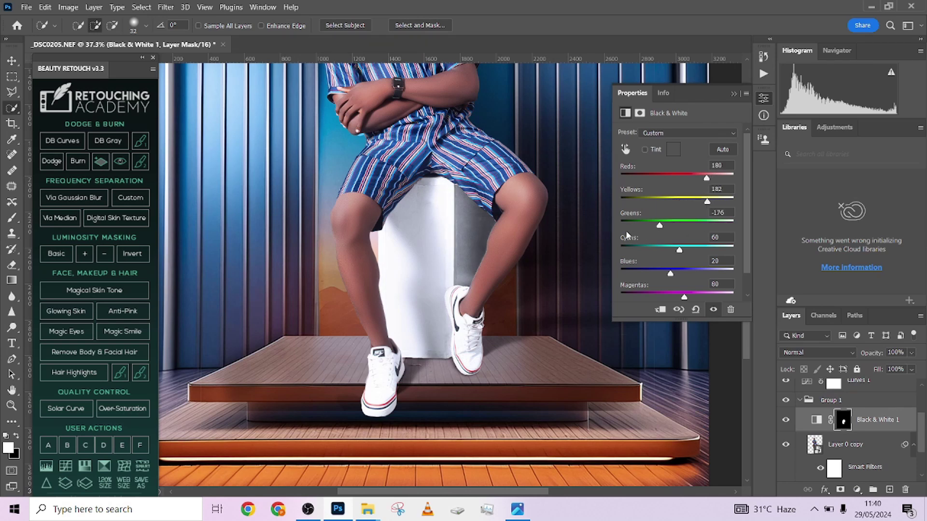
scroll(691, 279, down, 2)
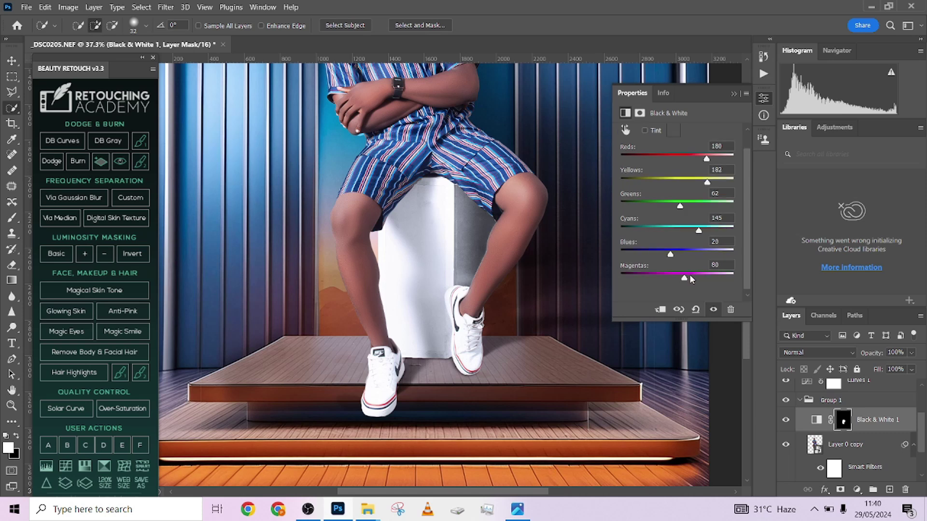
drag(664, 278, 693, 284)
drag(676, 254, 659, 259)
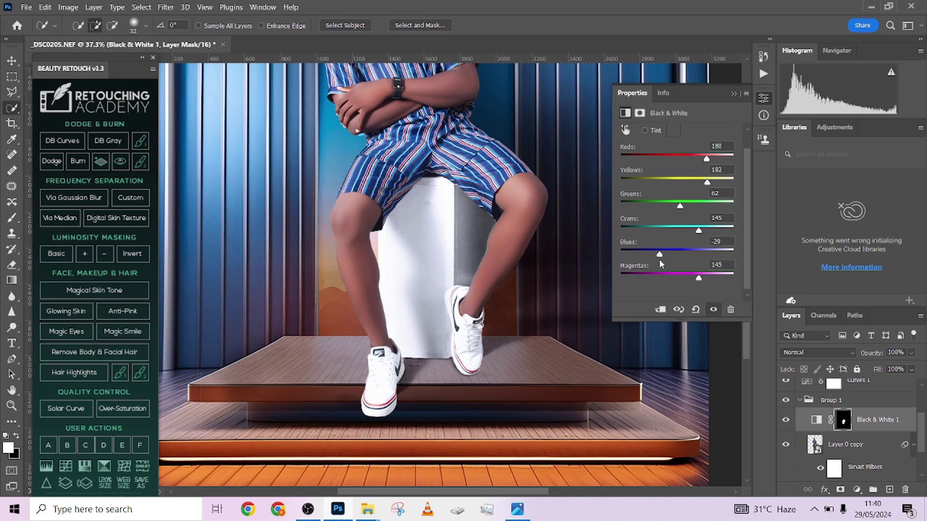
click(734, 93)
- Paint black with a size 13 brush on the Black & White 1 mask along the inner leg edge bordering the grey block
scroll(482, 286, up, 6)
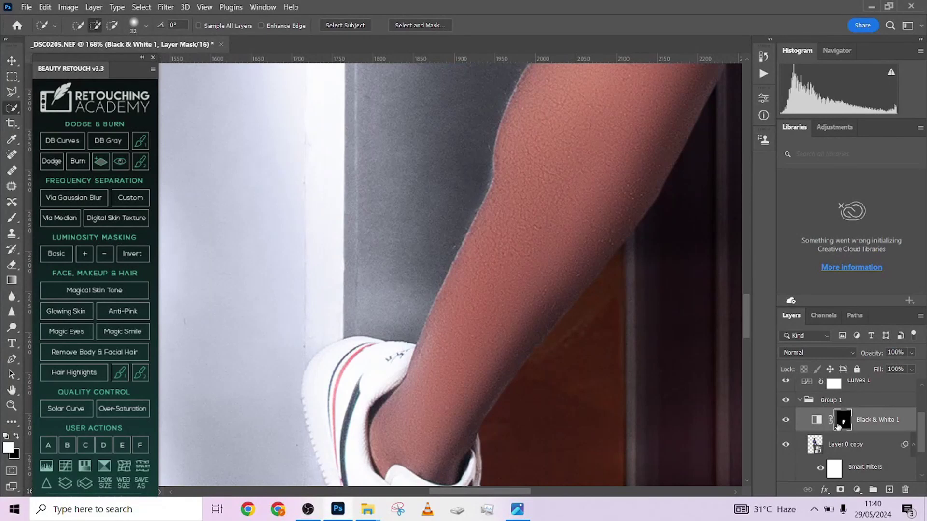
key(b)
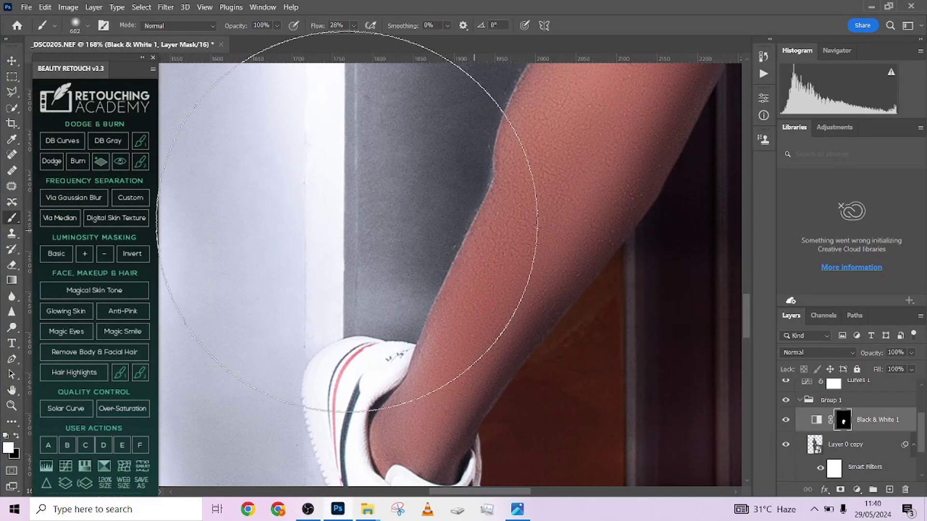
drag(526, 237, 348, 275)
key(x)
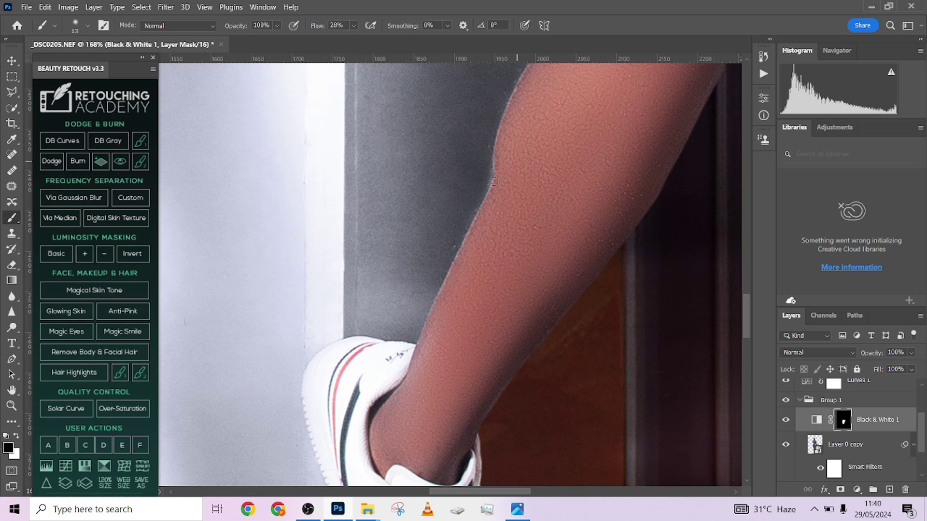
scroll(493, 185, up, 2)
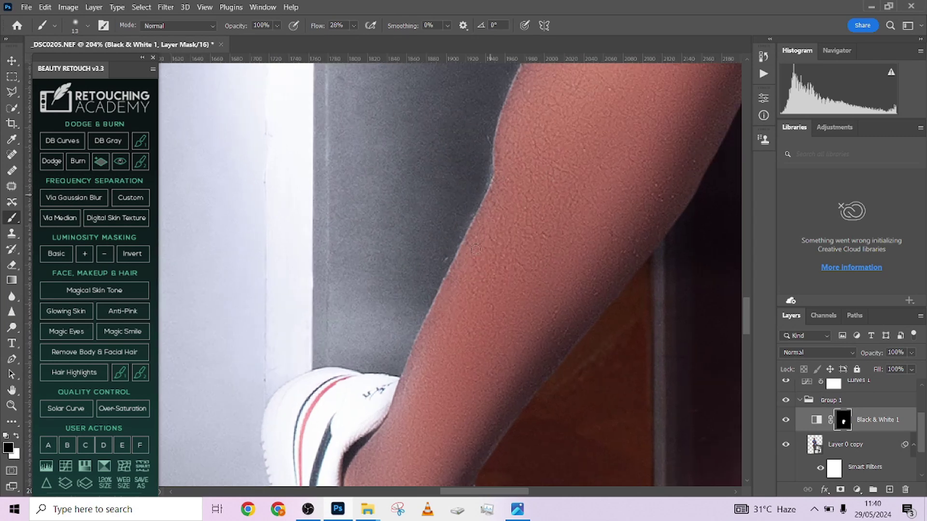
drag(481, 219, 418, 347)
mouse_move(452, 296)
mouse_down()
mouse_move(409, 398)
mouse_move(455, 238)
mouse_move(499, 140)
mouse_up()
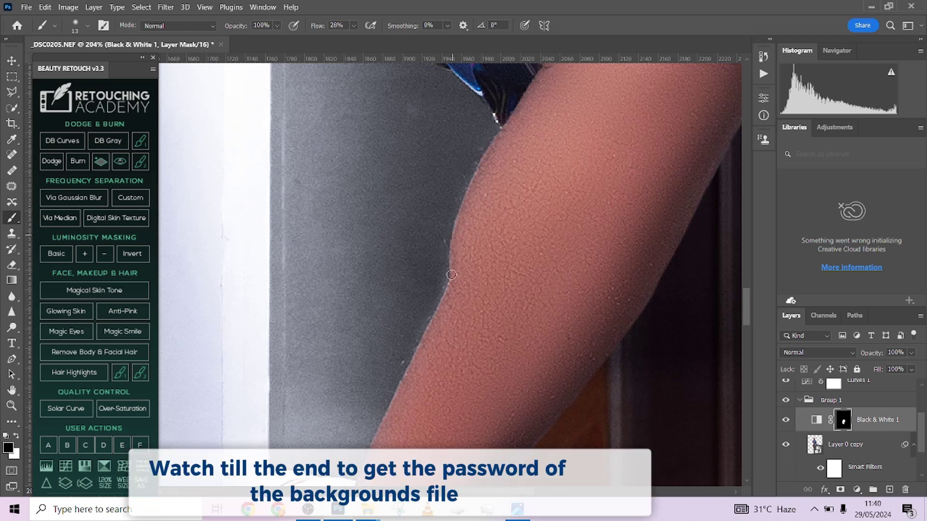
drag(452, 275, 398, 395)
key(x)
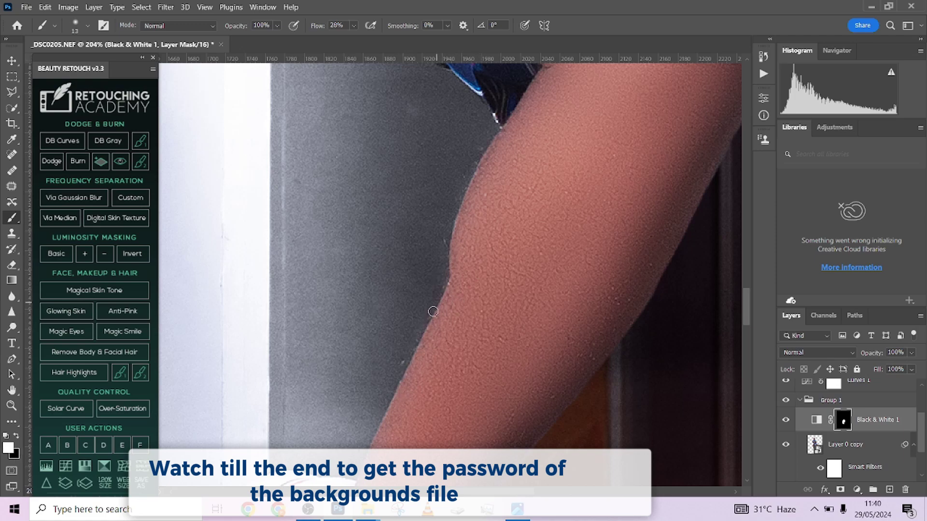
key(x)
- Check the whole composite with the Black & White 1 layer hidden and shown
scroll(536, 288, down, 2)
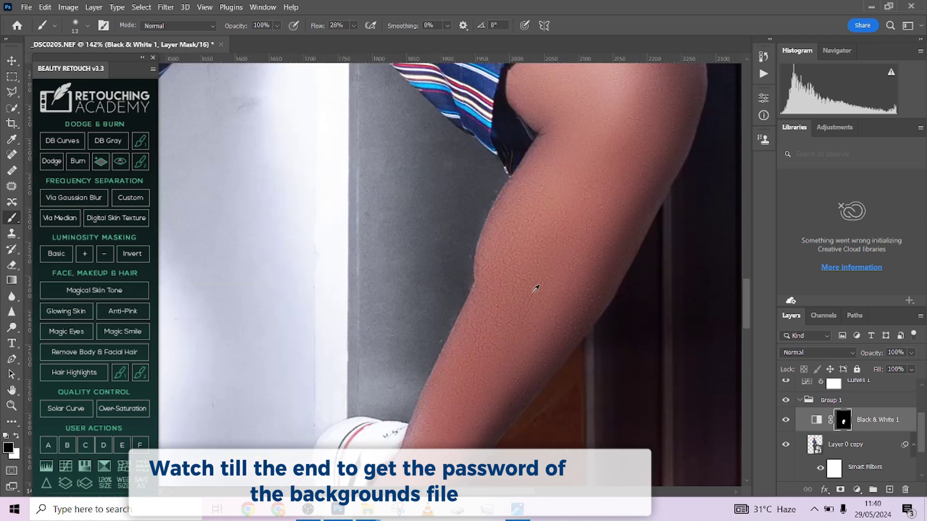
scroll(535, 288, down, 2)
drag(472, 324, 502, 322)
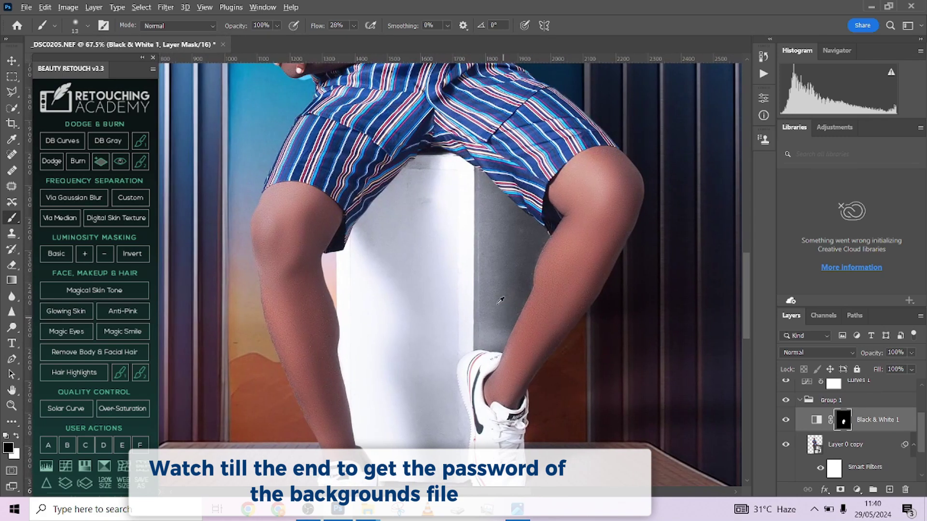
scroll(488, 278, down, 1)
scroll(484, 285, down, 2)
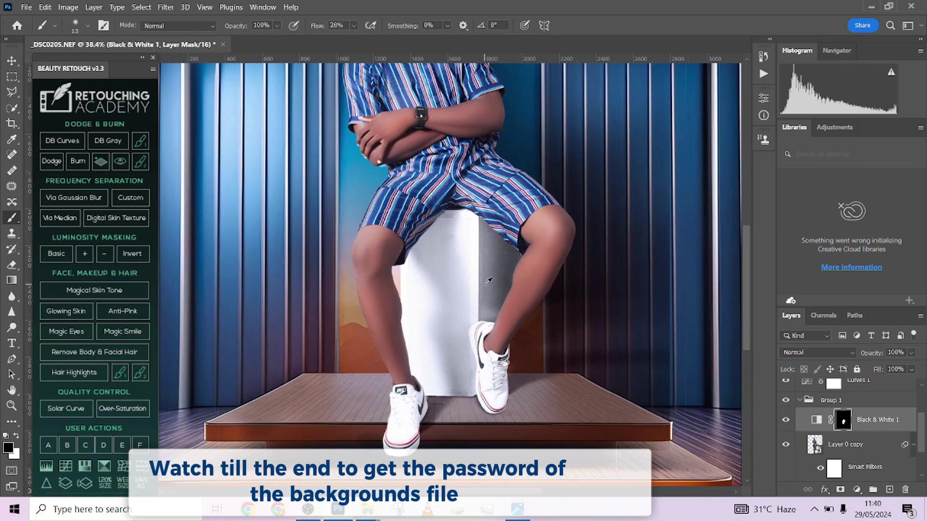
scroll(486, 304, down, 1)
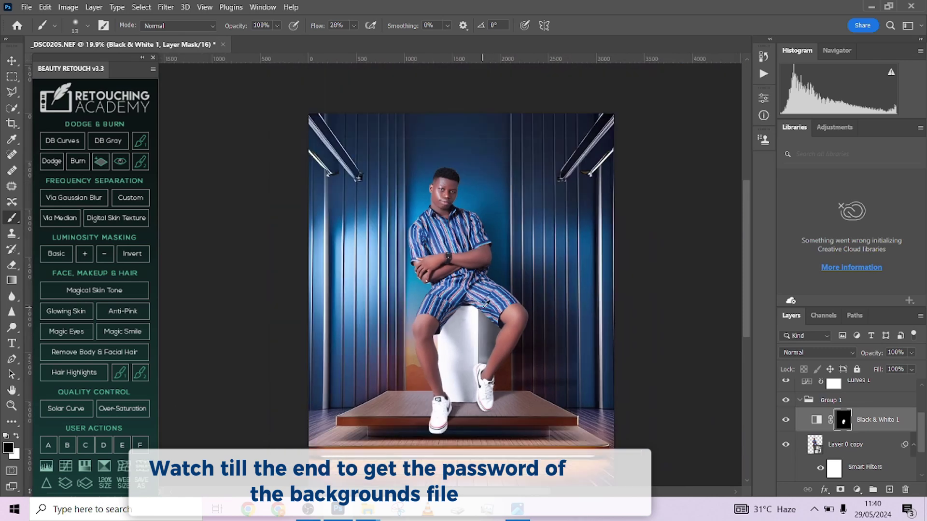
scroll(486, 304, down, 1)
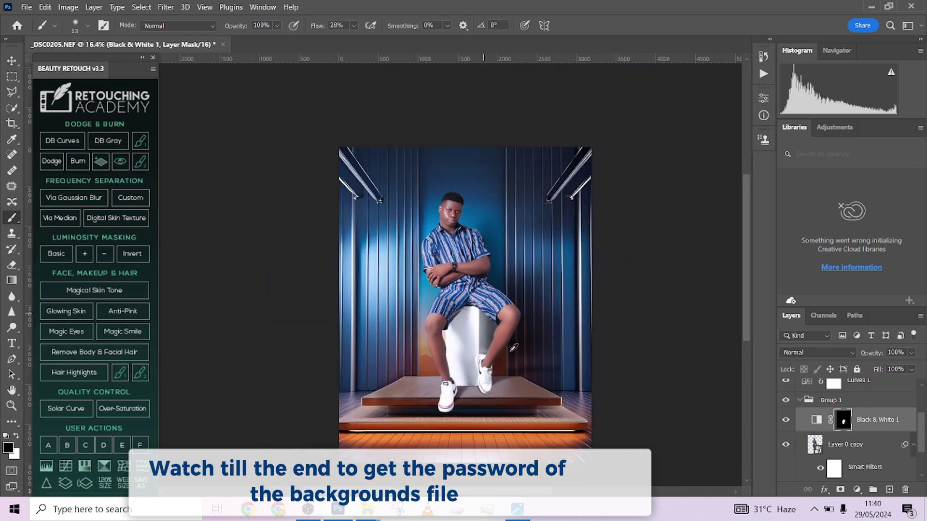
click(785, 421)
click(785, 422)
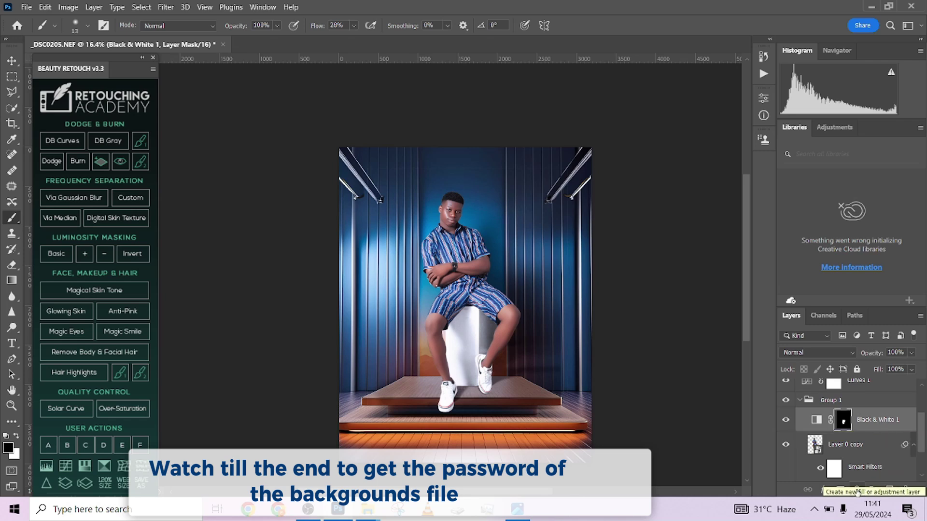
- Add a bright cyan Solid Color fill layer above Black & White 1 and clip it to that adjustment so it colours only the seat block
click(857, 490)
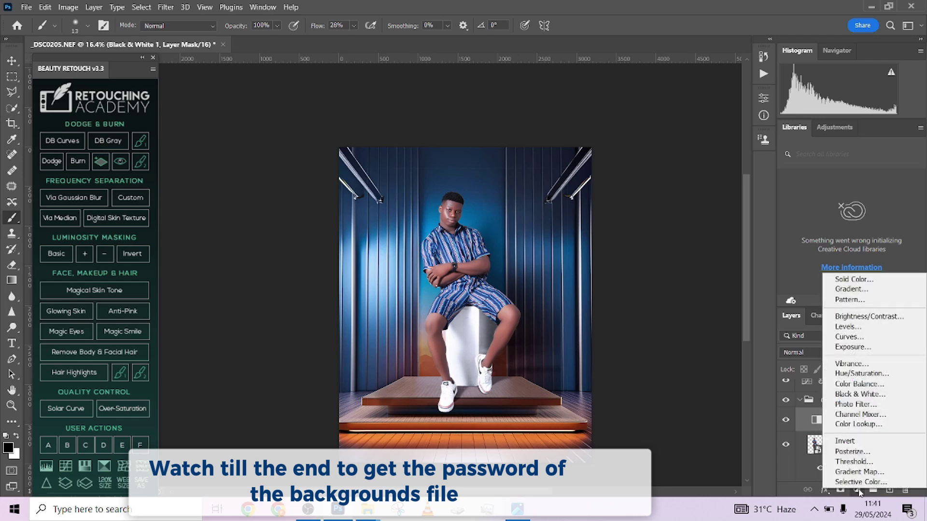
click(849, 279)
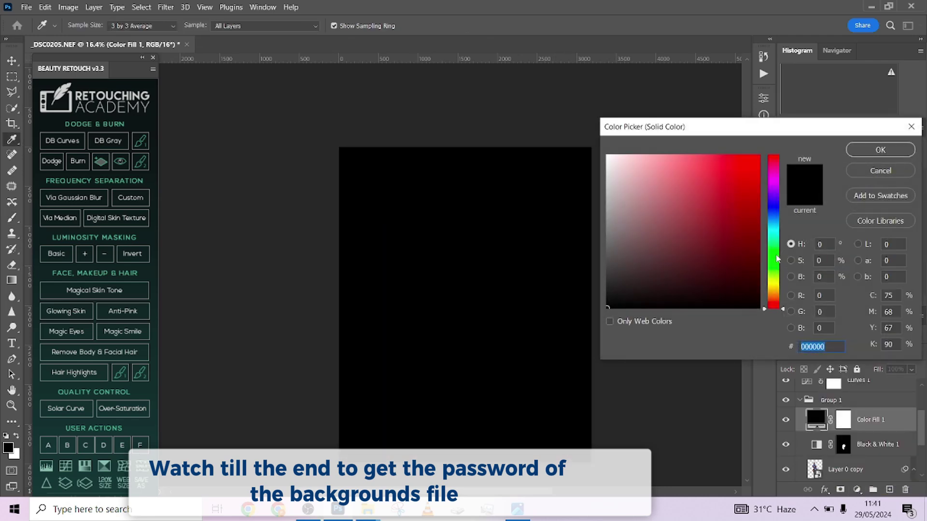
click(774, 226)
click(704, 172)
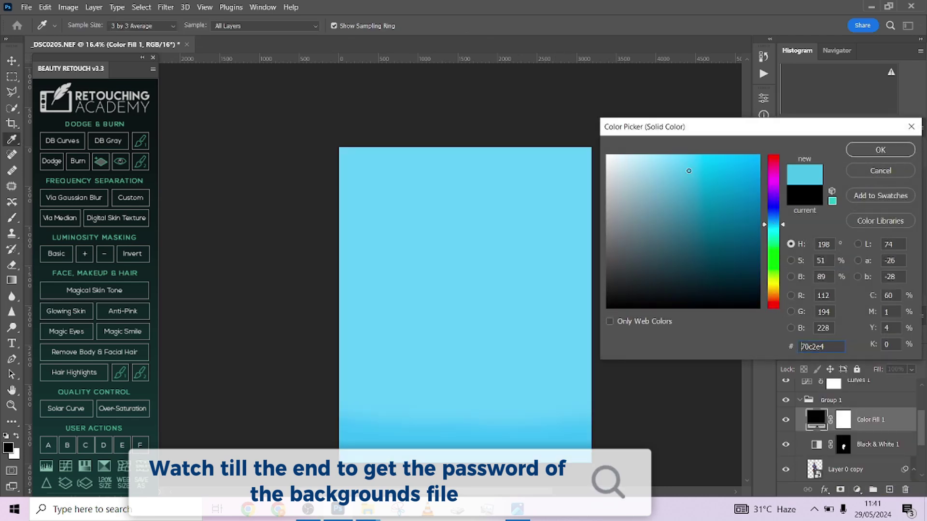
click(881, 151)
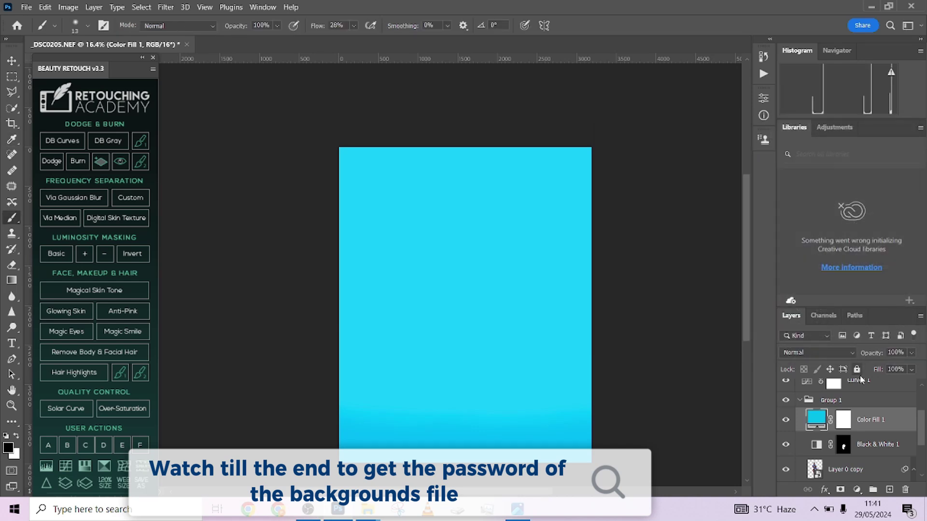
alt+click(873, 431)
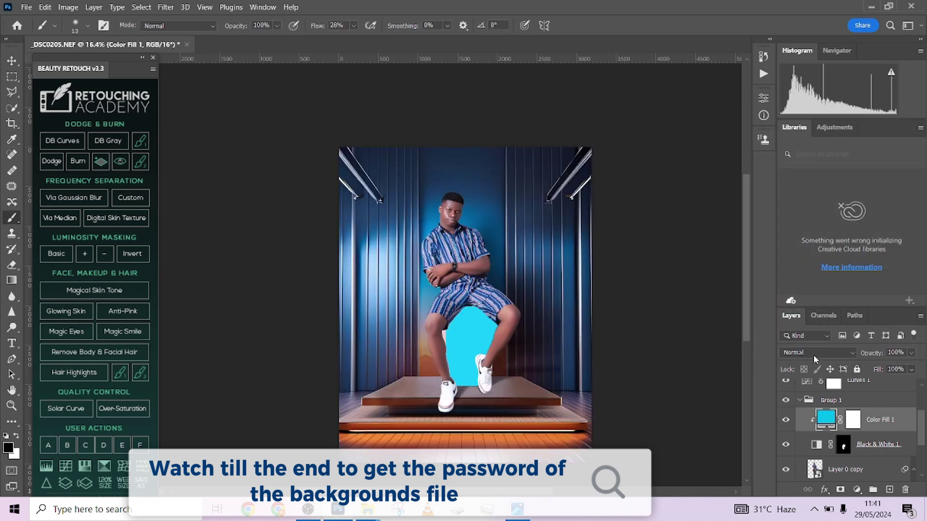
- Set the cyan fill layer's blend mode to Soft Light and its Fill to 53%
click(813, 355)
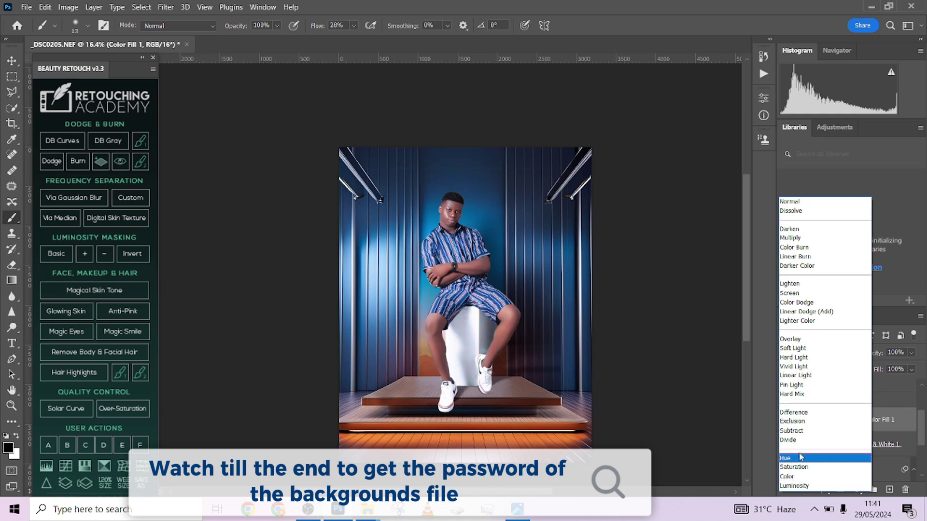
click(804, 349)
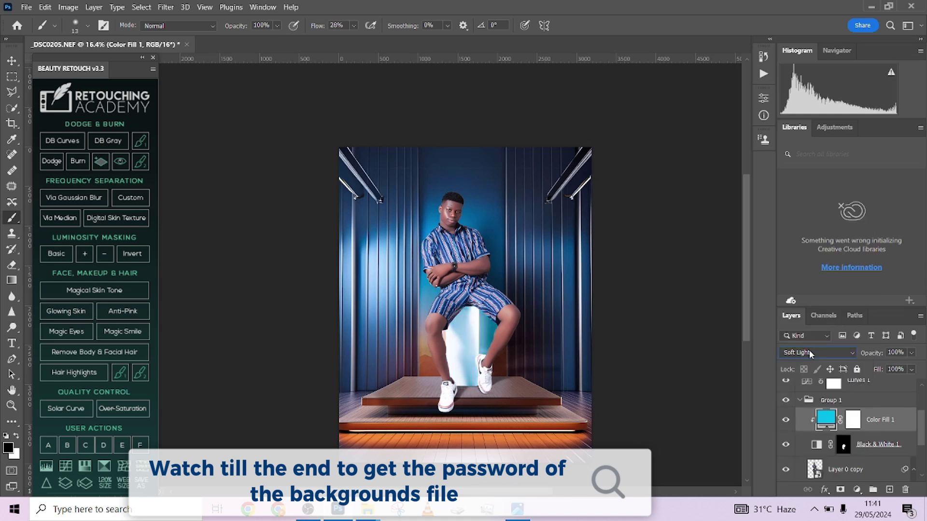
click(912, 371)
scroll(509, 360, up, 5)
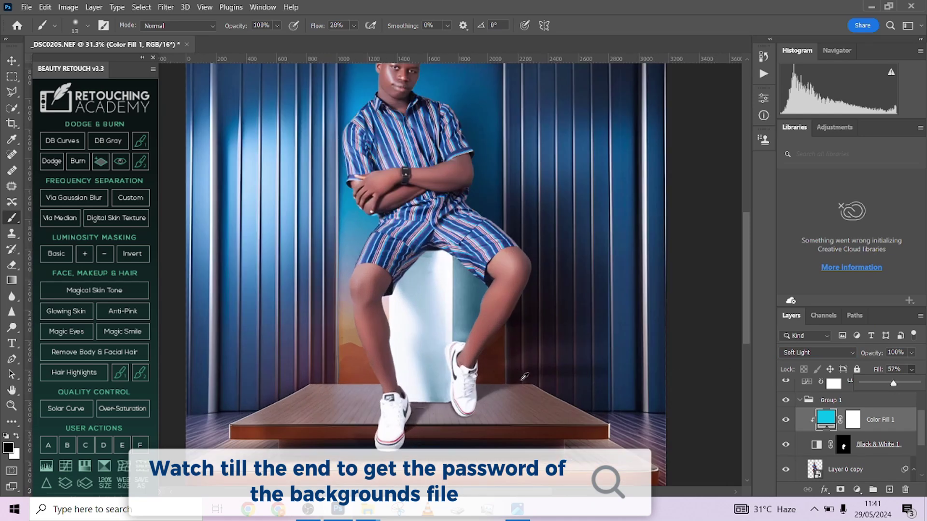
scroll(524, 376, down, 5)
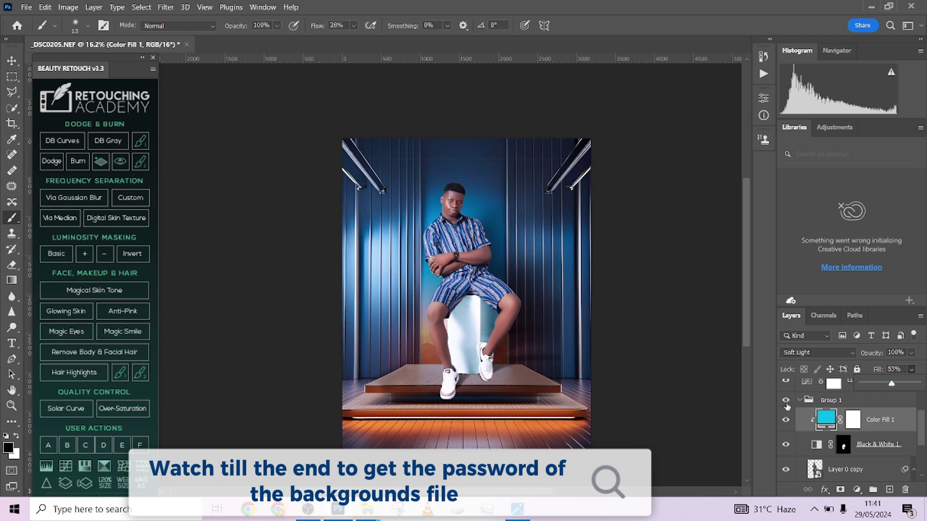
scroll(466, 305, down, 1)
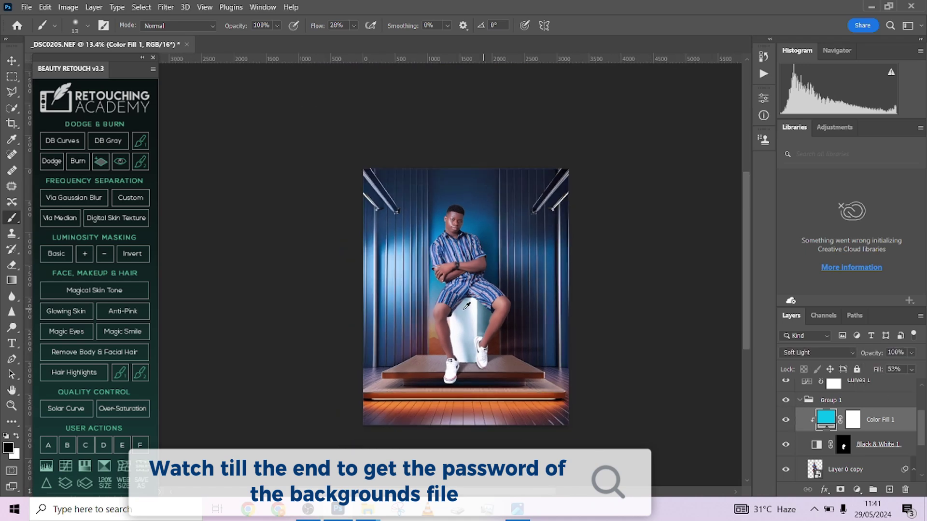
scroll(484, 319, up, 2)
- Create a new layer above Curves 2 and stamp all visible layers into it
scroll(877, 442, down, 3)
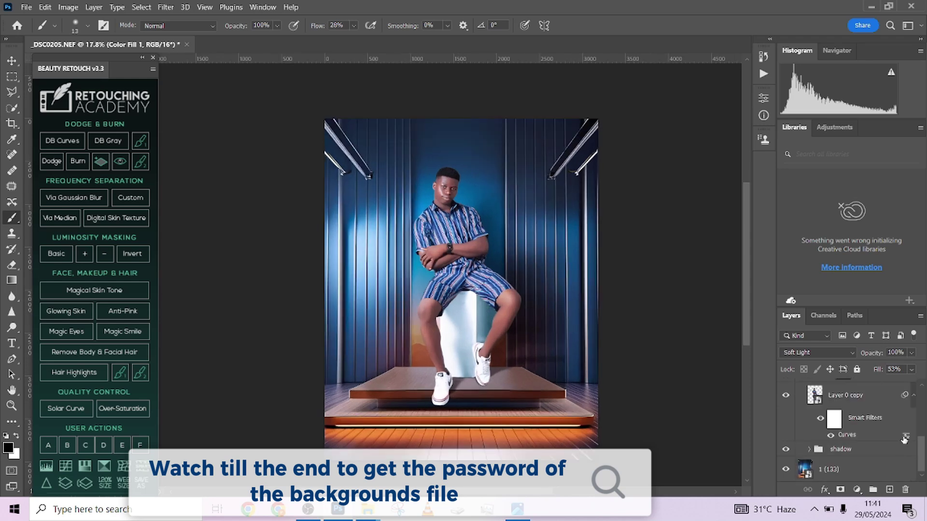
scroll(853, 449, up, 4)
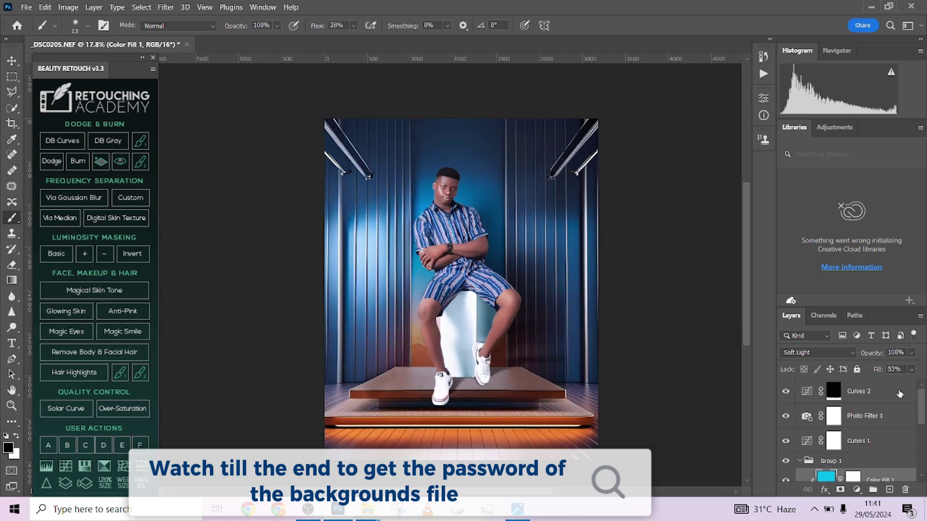
click(899, 394)
click(889, 490)
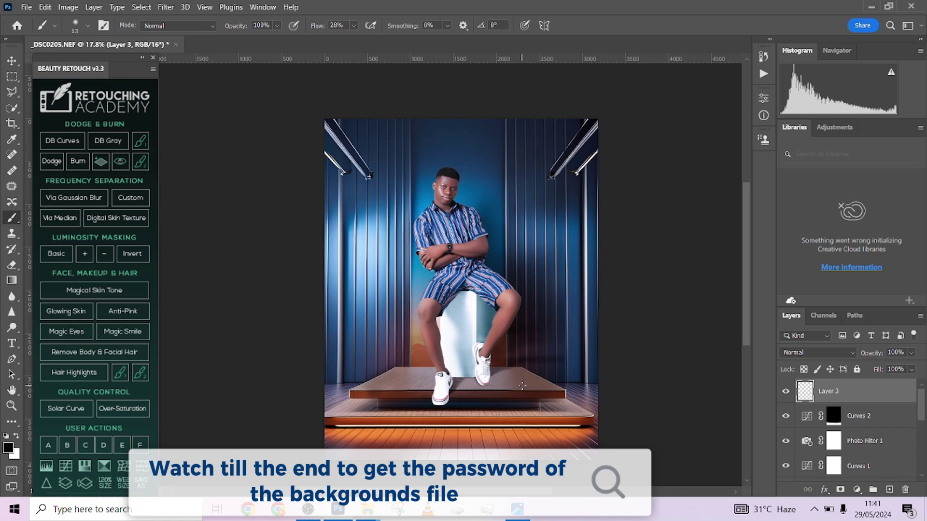
key(ctrl+shift+alt+e)
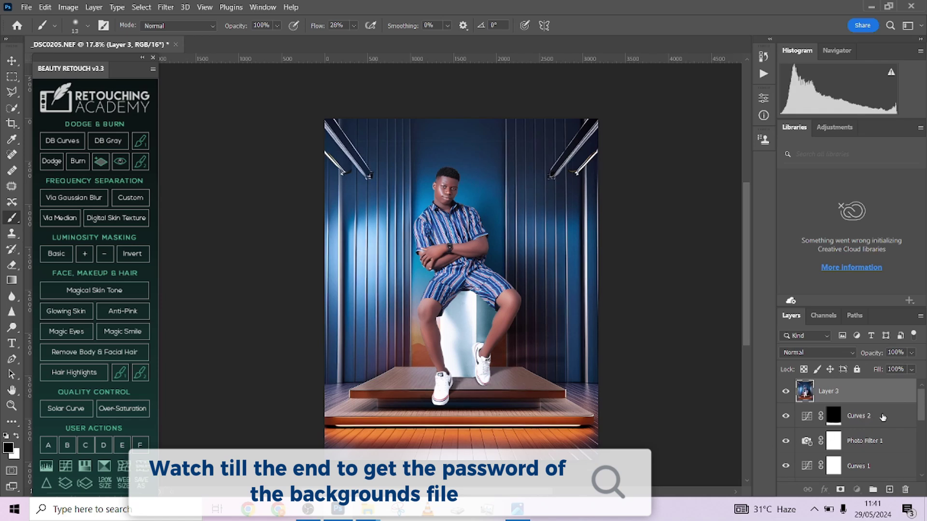
- Delete every layer beneath the stamped composite, from Curves 2 down to 1 (133)
click(883, 418)
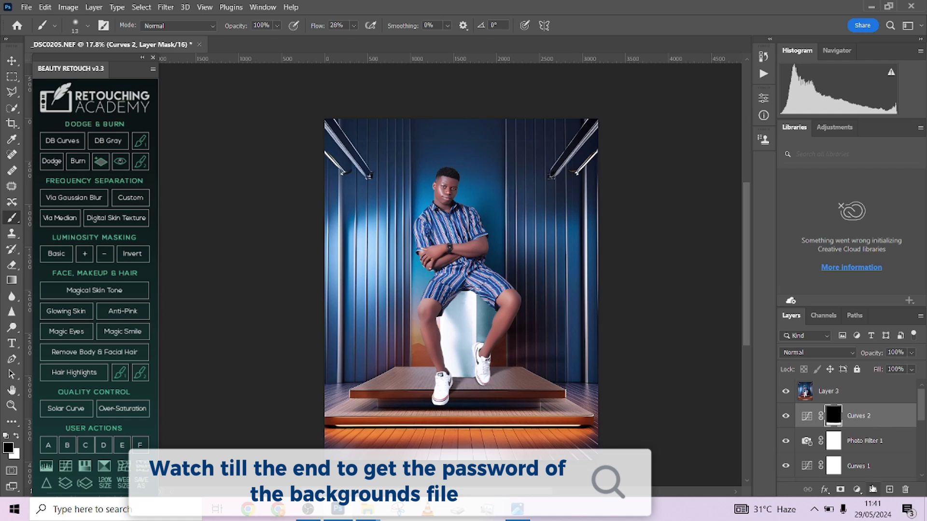
drag(922, 399, 922, 460)
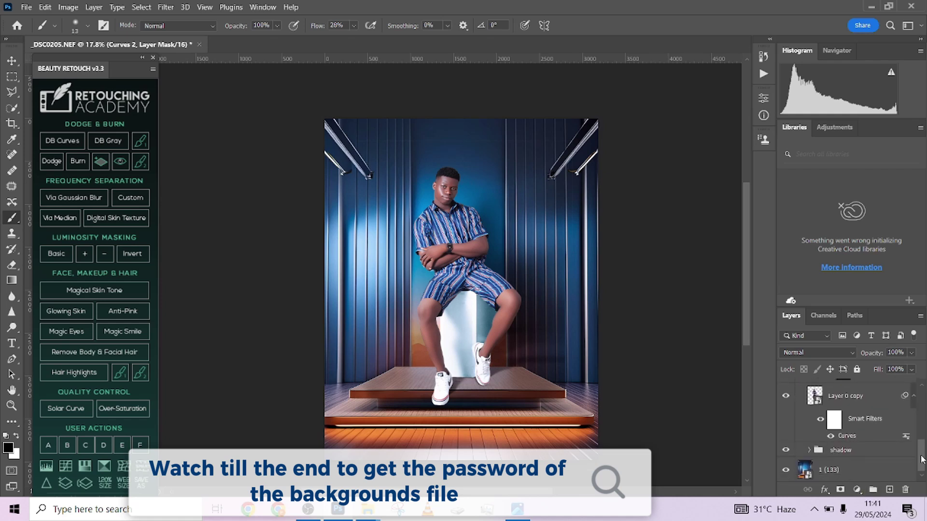
shift+click(885, 475)
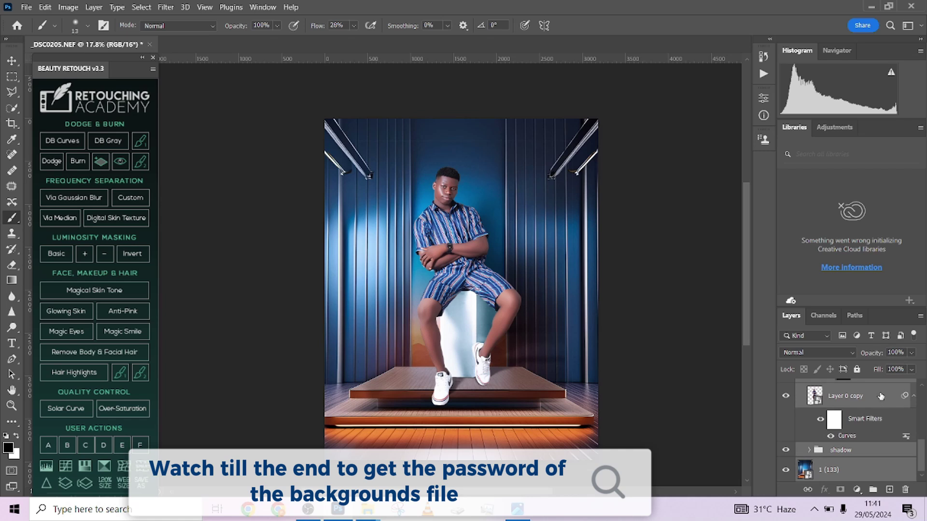
key(ctrl+e)
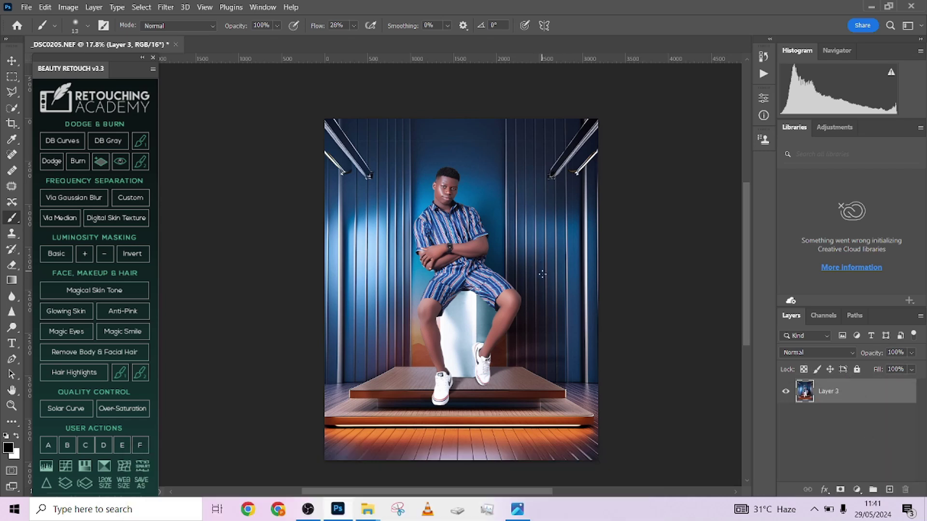
scroll(536, 232, up, 1)
scroll(537, 244, down, 2)
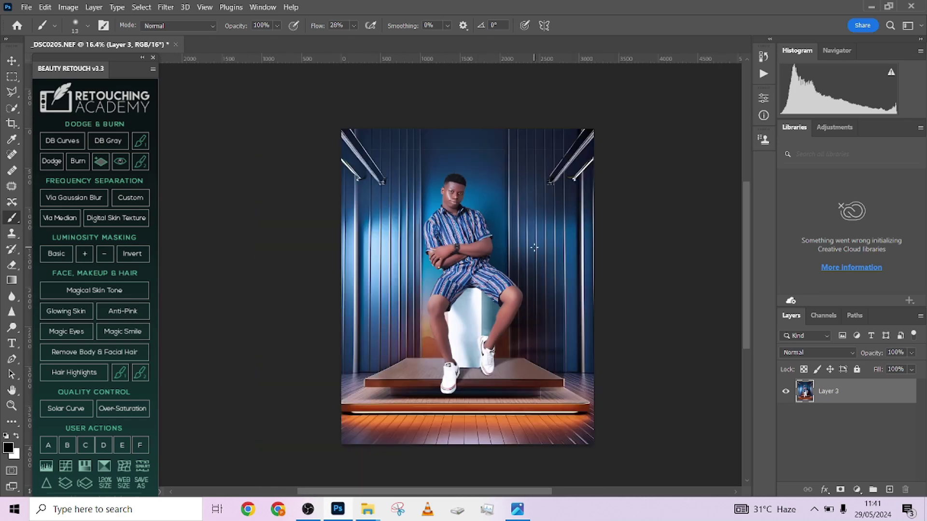
- Save the document as Photoshop file _DSC0205, replacing the existing file, with Maximize Compatibility enabled
key(ctrl+shift+s)
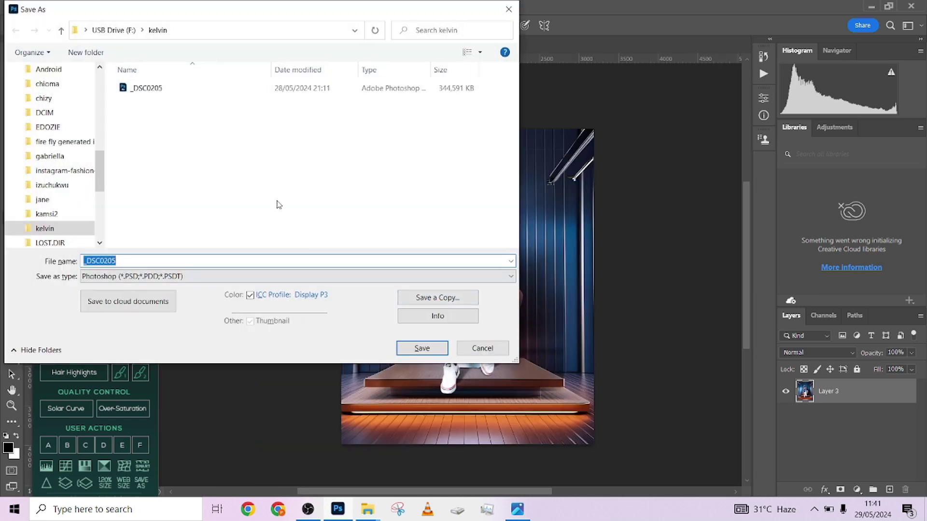
click(421, 349)
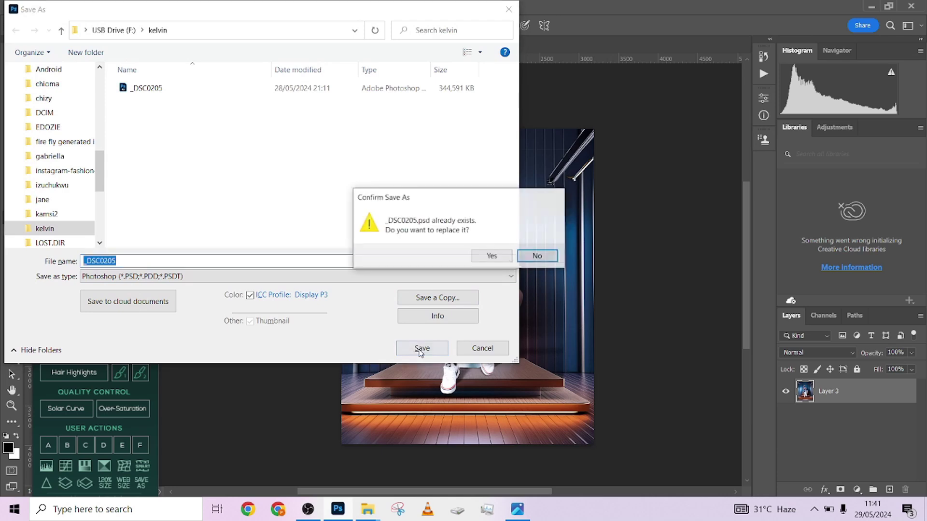
click(493, 256)
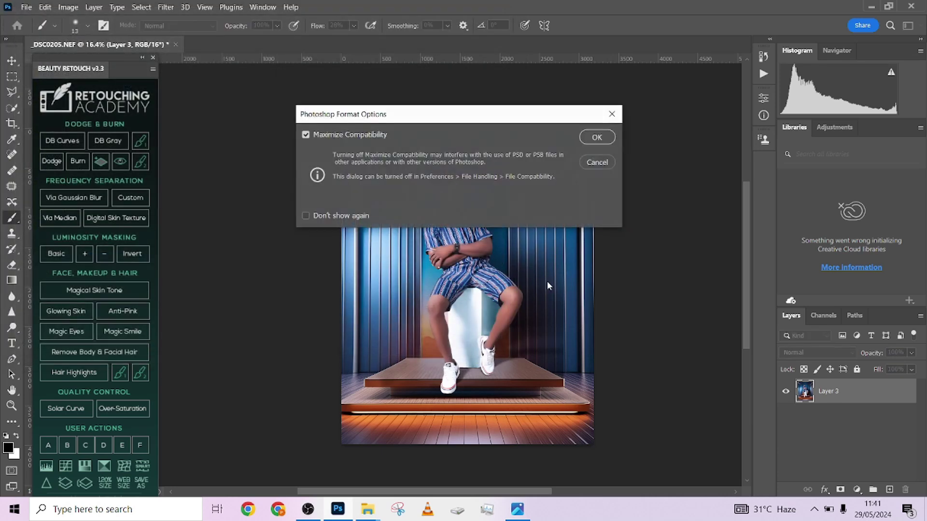
click(601, 138)
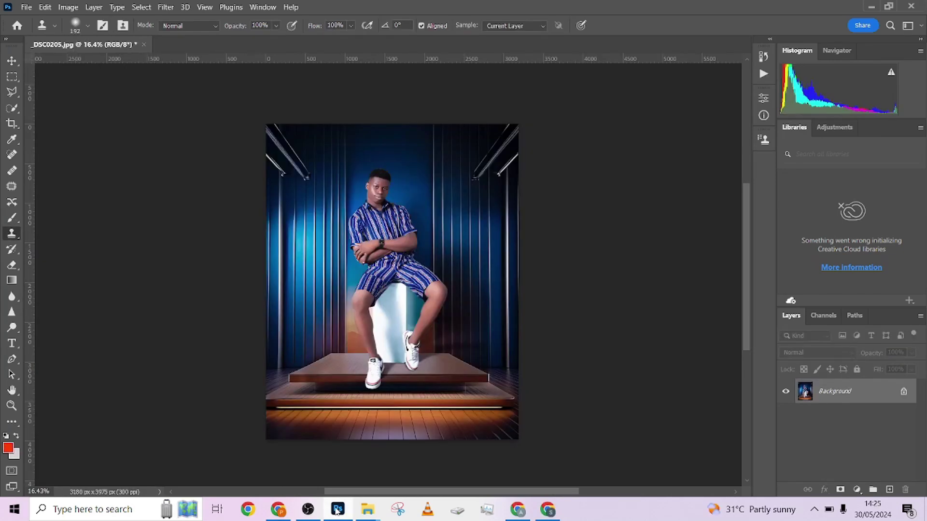
- Open the _DSC0205.jpg image in the Camera Raw filter and set Vignetting to -37
click(162, 7)
click(195, 92)
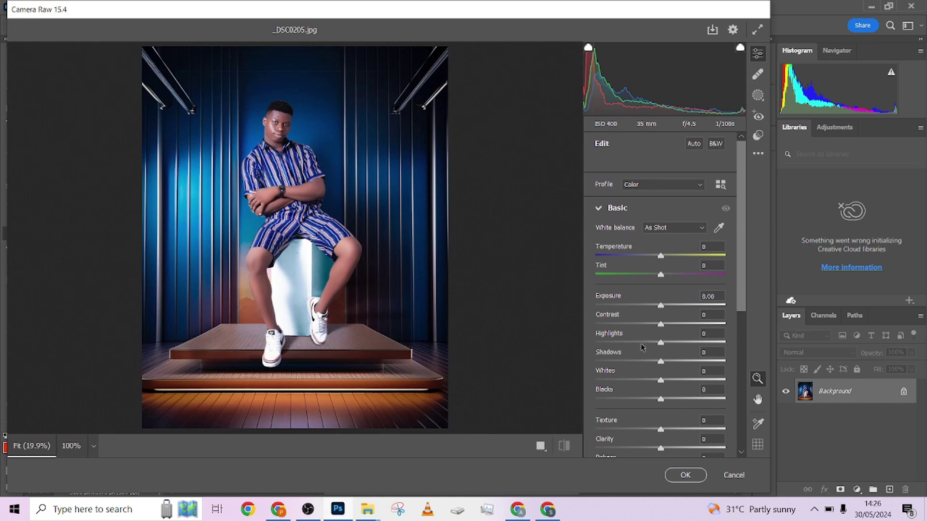
scroll(643, 347, down, 5)
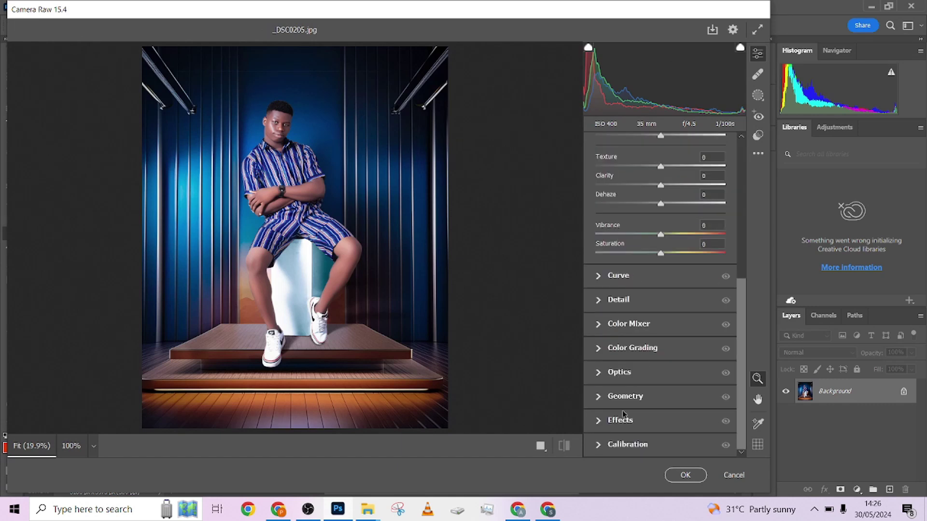
click(606, 420)
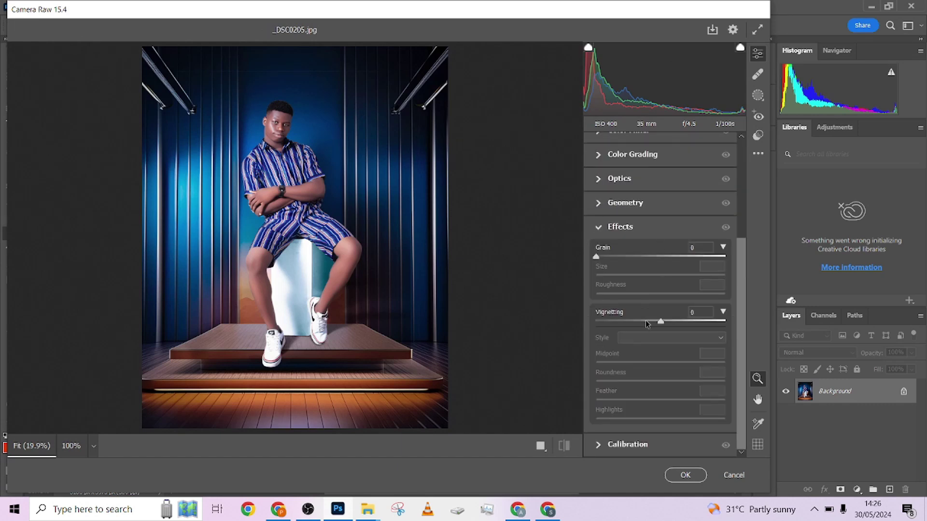
drag(647, 322, 637, 324)
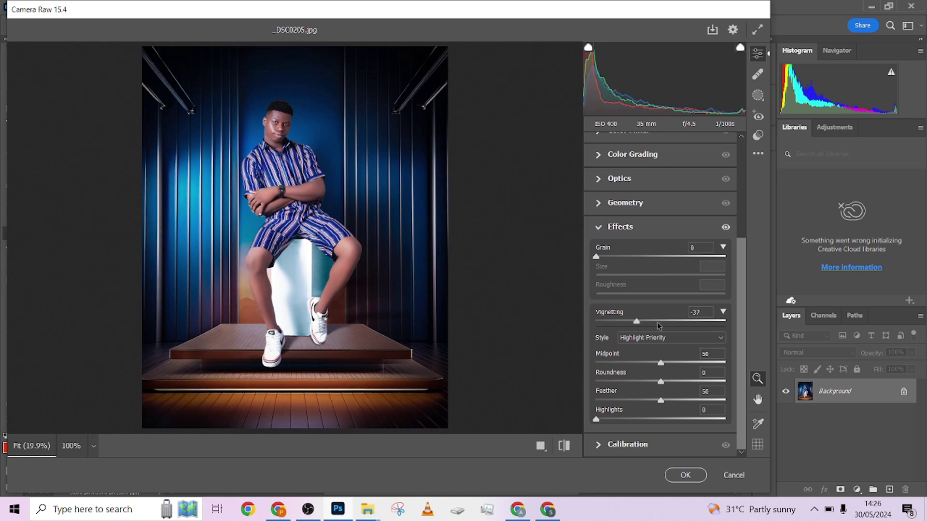
- Raise the Blue Primary saturation in the Camera Raw calibration to +47
scroll(654, 309, up, 5)
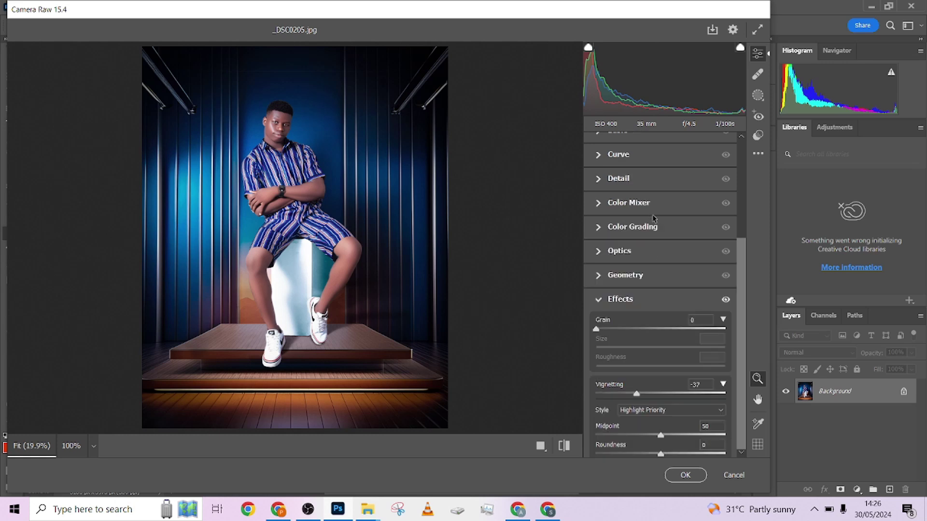
scroll(650, 298, down, 5)
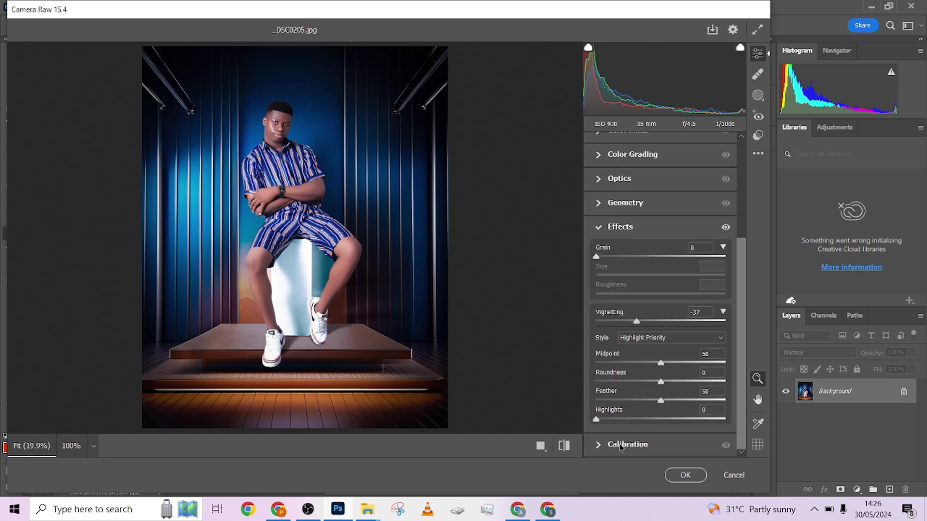
click(625, 443)
drag(657, 445, 691, 443)
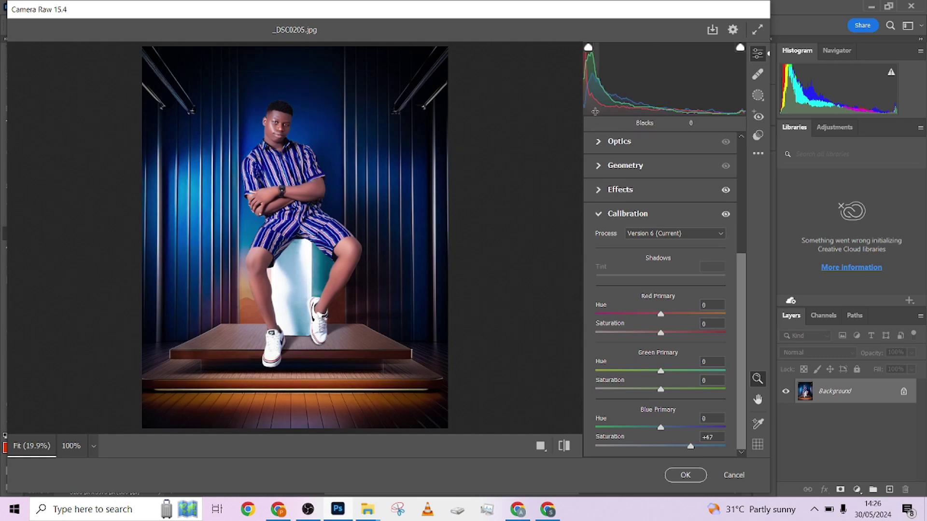
- Set the basic Camera Raw values to Temperature -3, Highlights -18 and Vibrance +5, and apply the filter
scroll(624, 167, up, 3)
scroll(623, 169, up, 3)
click(610, 209)
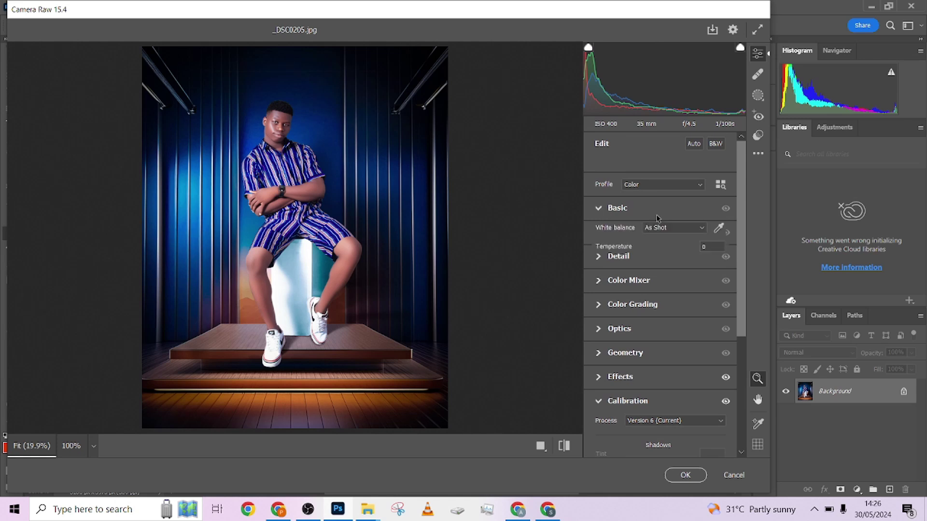
scroll(656, 194, down, 1)
drag(660, 192, 658, 194)
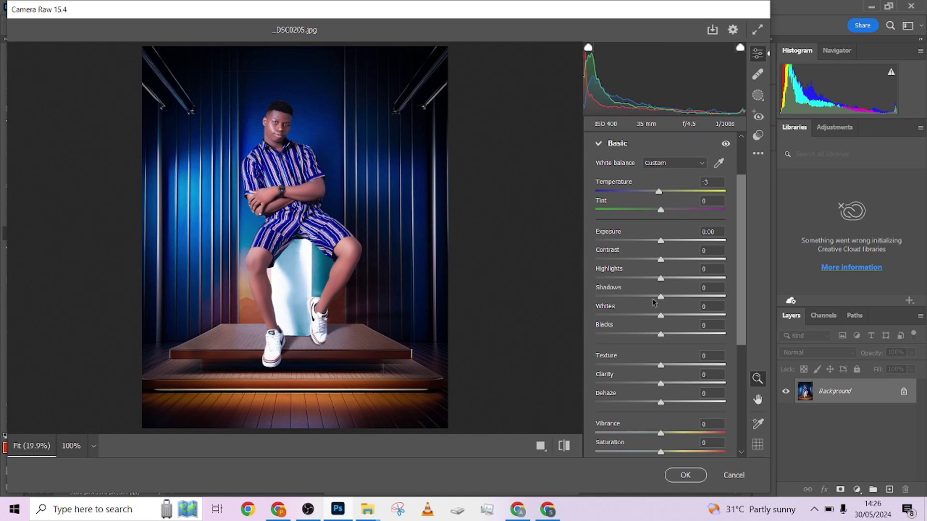
mouse_move(637, 279)
mouse_down()
mouse_move(628, 279)
mouse_move(666, 280)
mouse_move(647, 279)
mouse_up()
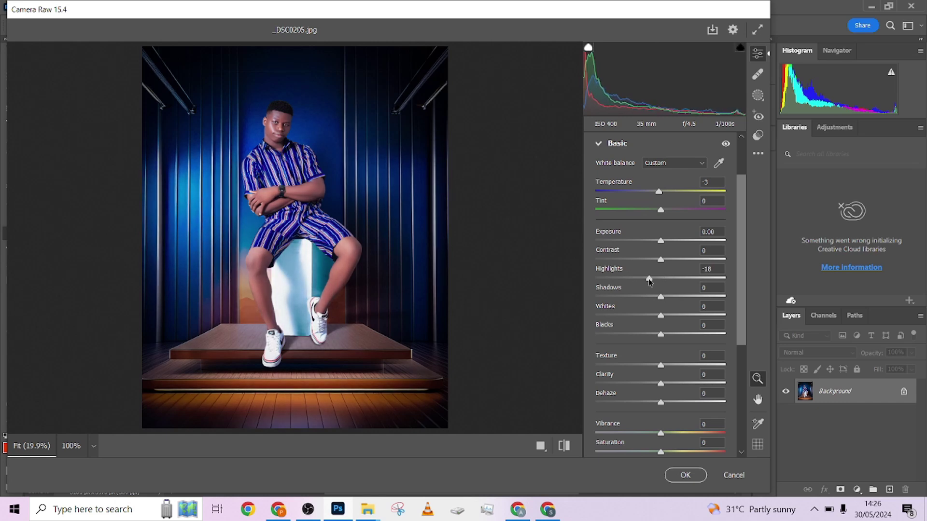
drag(661, 433, 666, 436)
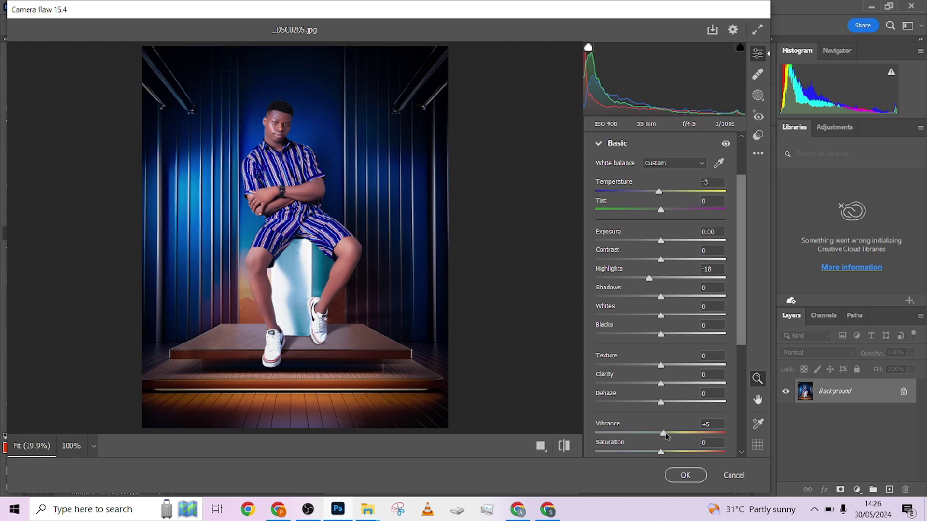
click(682, 476)
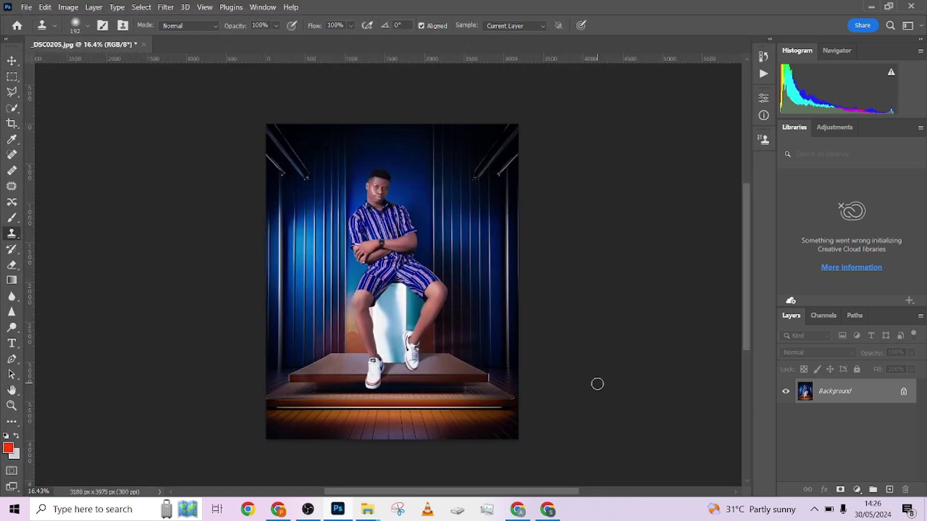
- Add a Color Lookup adjustment layer above the background and set its 3DLUT file to Crisp_Warm.look
click(855, 489)
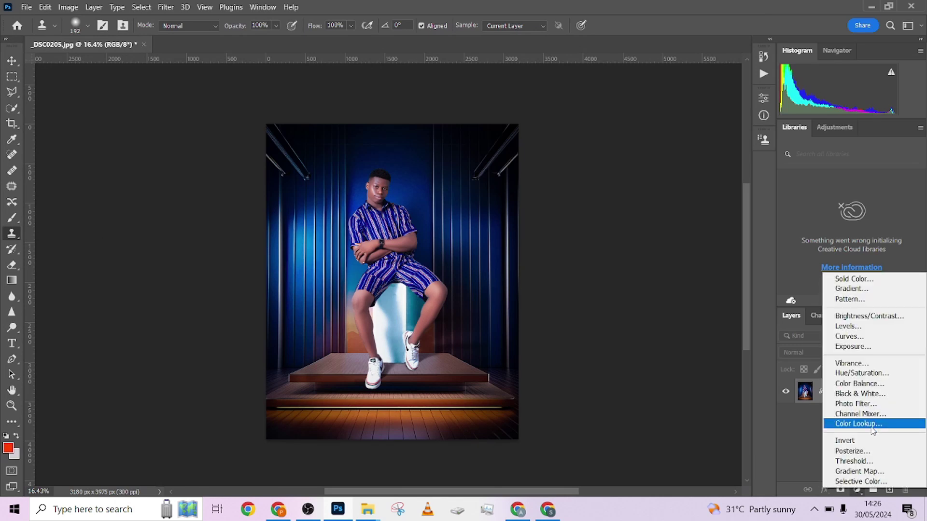
click(871, 424)
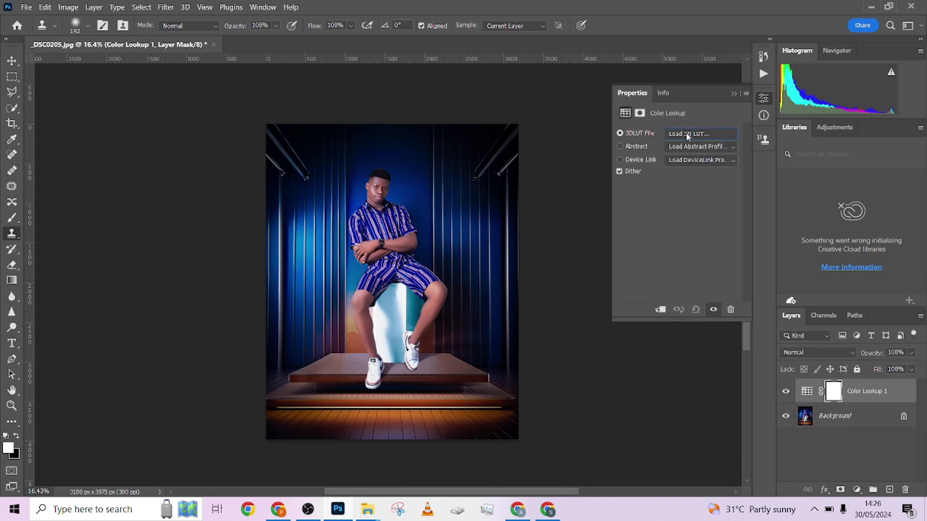
click(688, 137)
click(695, 178)
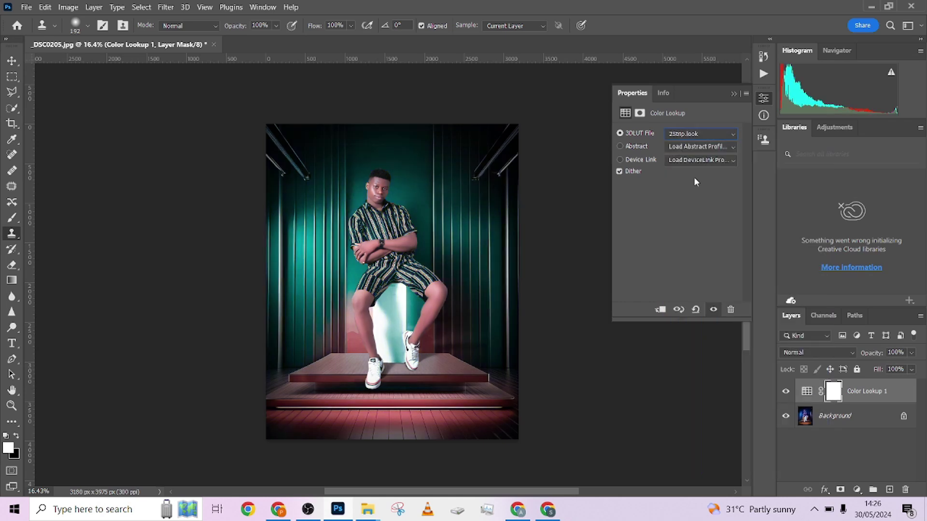
key(Down)
key(Down)
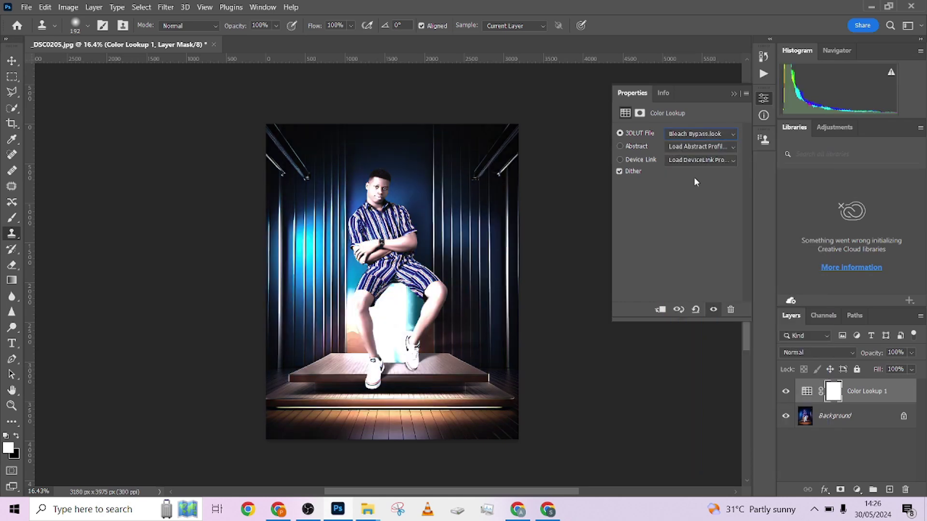
key(Up)
key(Down)
key(Down)
key(Down)
key(Down)
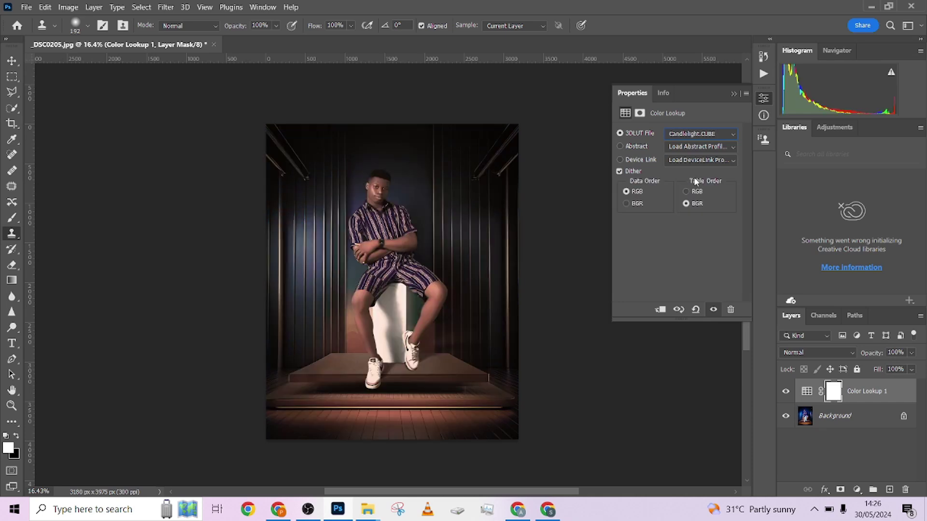
key(Up)
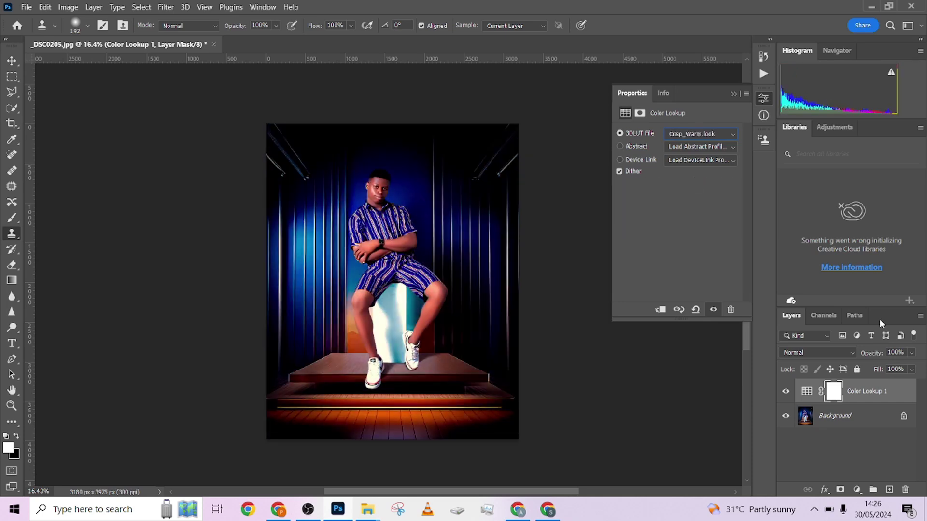
- Lower the Color Lookup layer's fill to 27%, check the image with and without it, and flatten the image
click(911, 369)
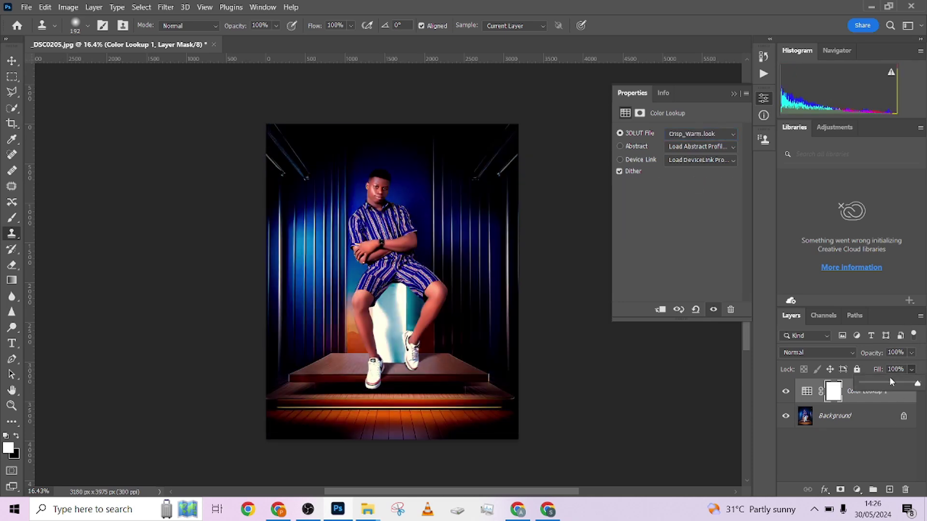
click(883, 384)
drag(883, 383, 877, 384)
click(783, 393)
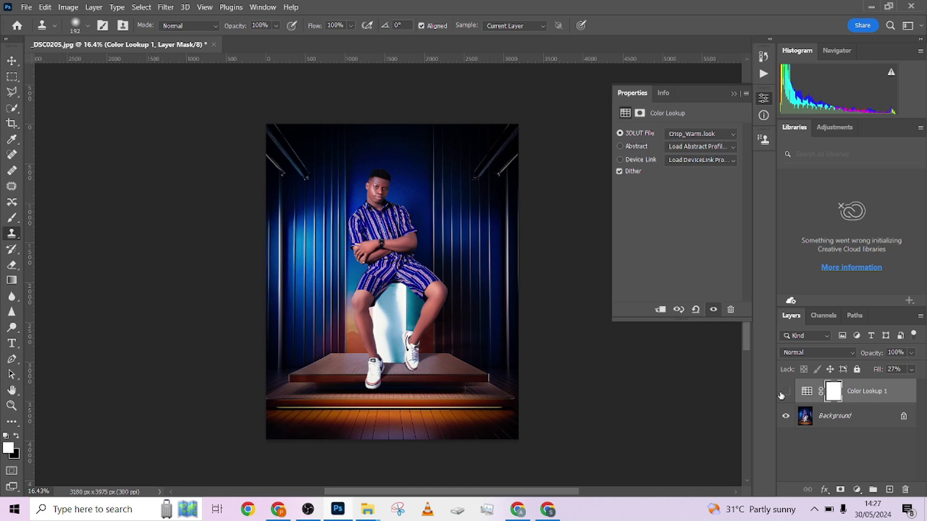
click(786, 394)
right_click(840, 426)
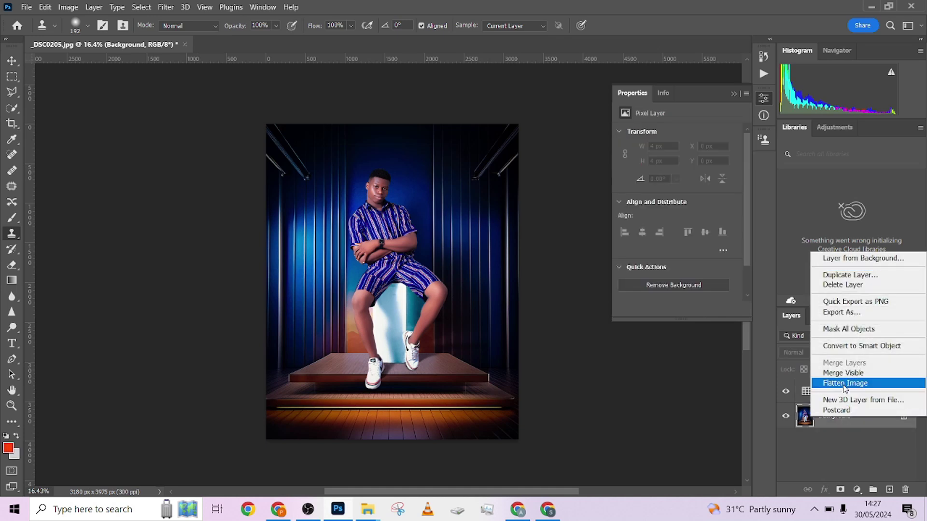
click(845, 382)
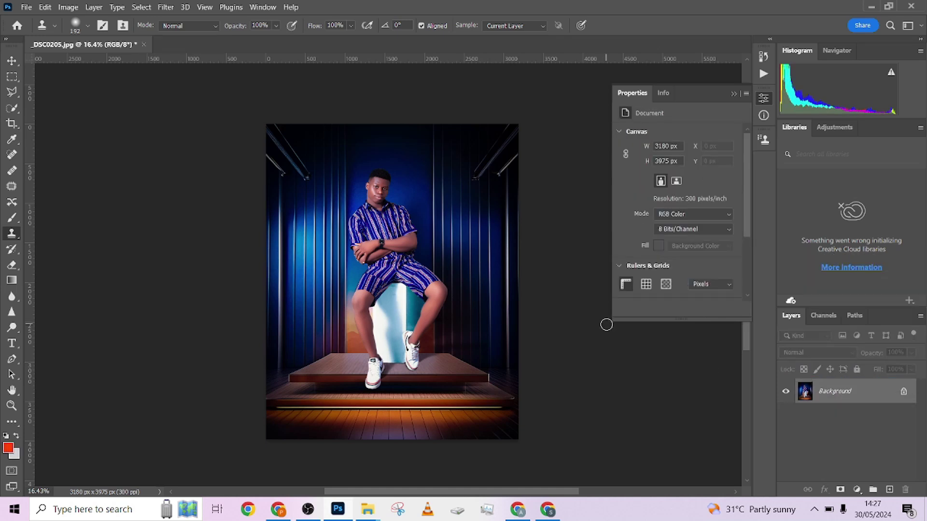